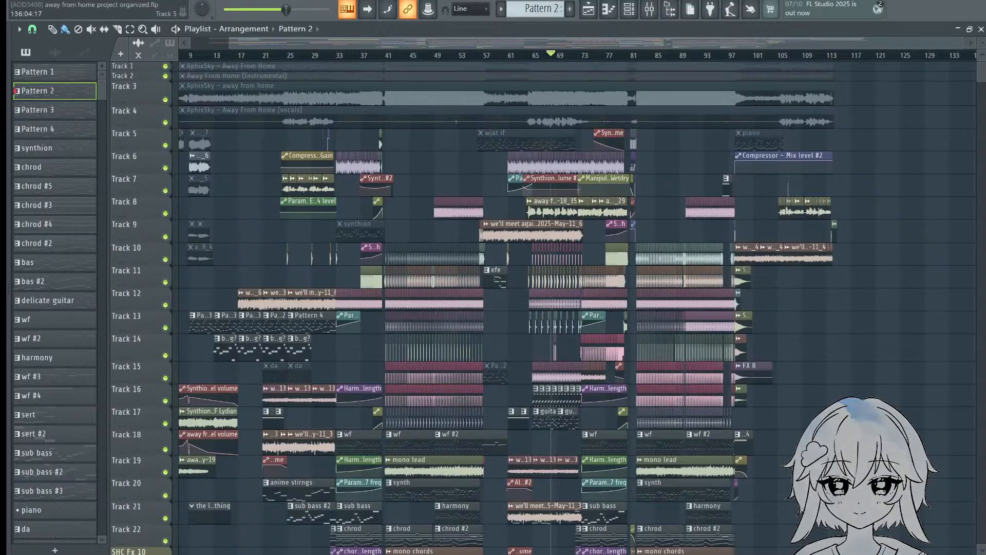
# Step: Look over the whole playlist arrangement from bar 1 to bar 113, including the lower tracks down to Track 31
pyautogui.moveTo(430, 232); pyautogui.dragTo(469, 213)
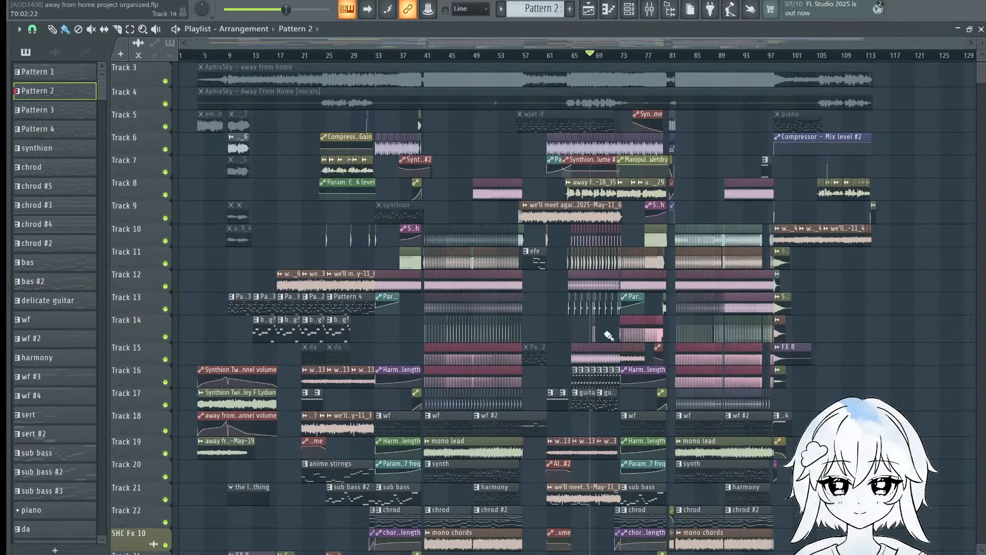
pyautogui.moveTo(612, 350); pyautogui.dragTo(593, 327)
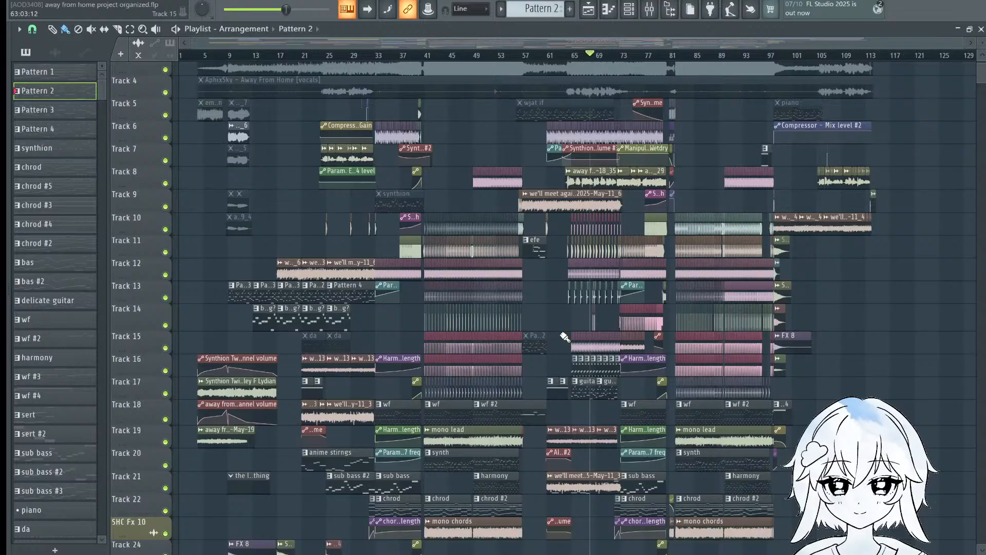
pyautogui.scroll(-5, 600, 91)
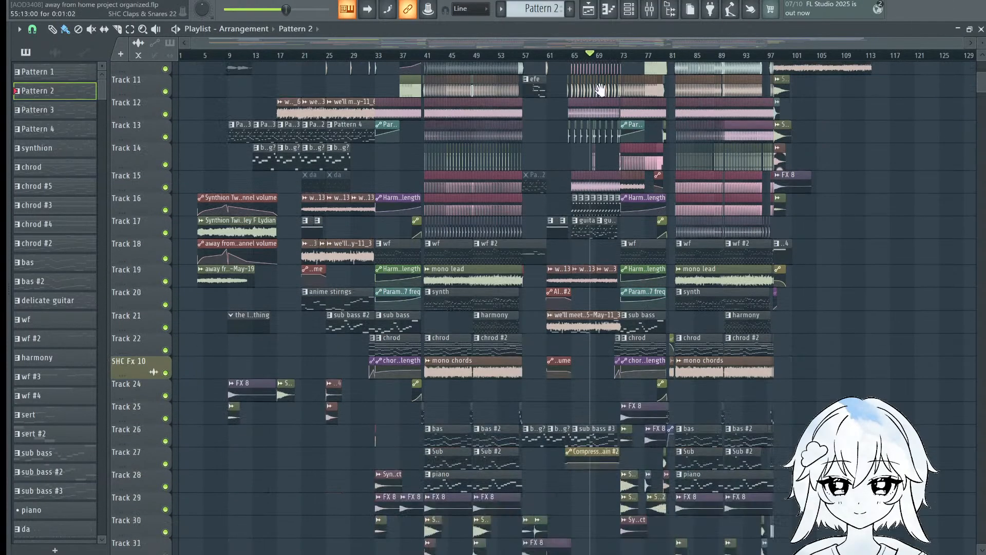
pyautogui.scroll(4, 600, 90)
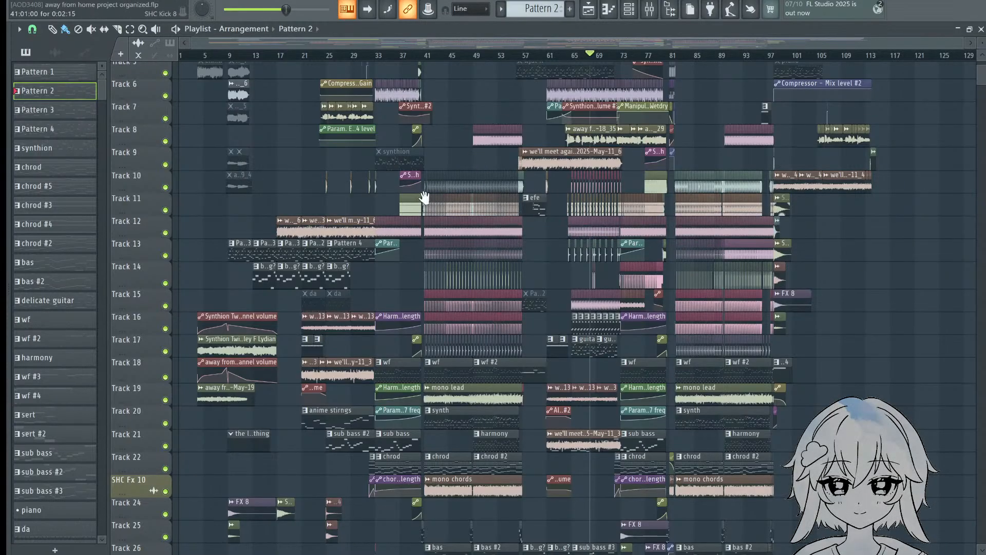
pyautogui.scroll(2, 369, 148)
pyautogui.scroll(1, 368, 147)
pyautogui.scroll(4, 315, 158)
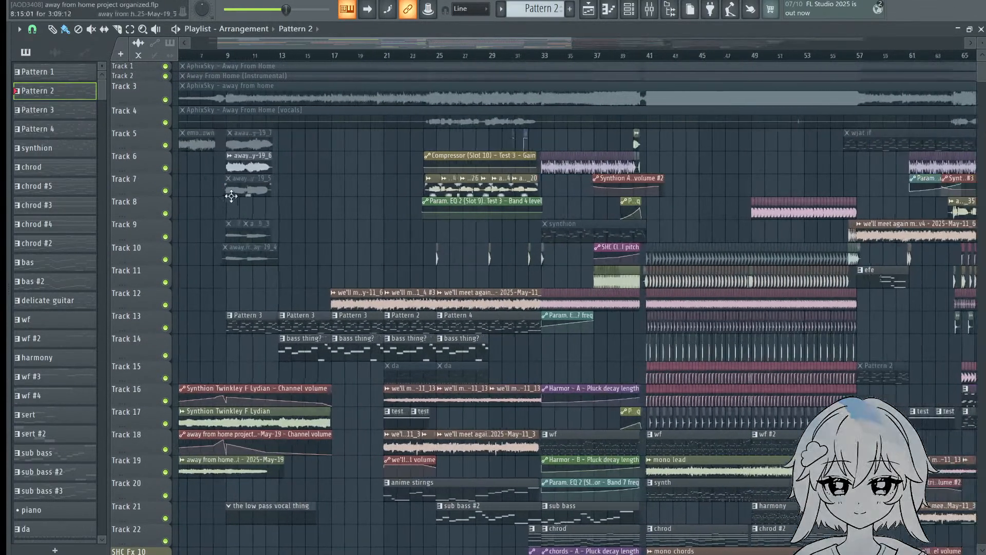
pyautogui.hscroll(-2, 230, 192)
pyautogui.scroll(-3, 213, 65)
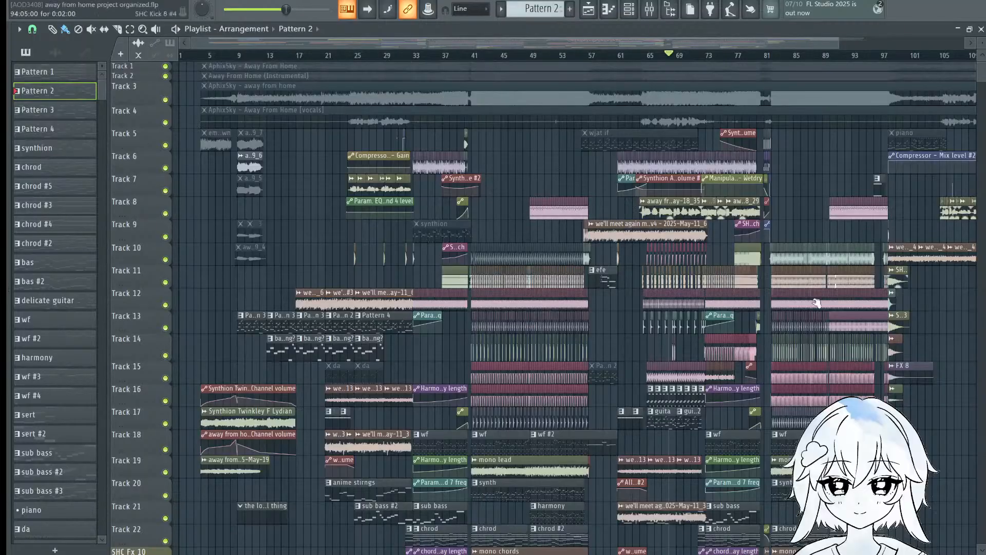
pyautogui.scroll(-2, 647, 311)
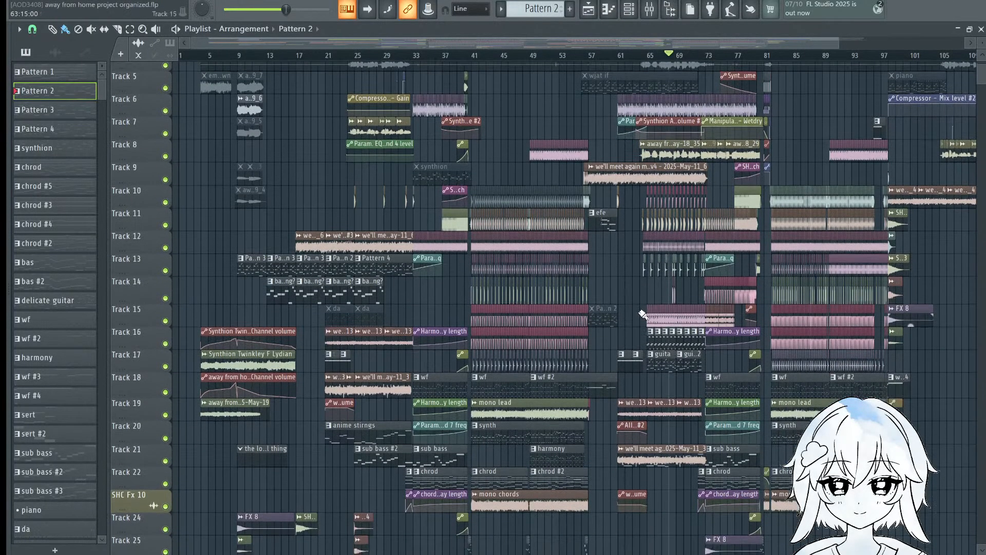
pyautogui.scroll(2, 640, 314)
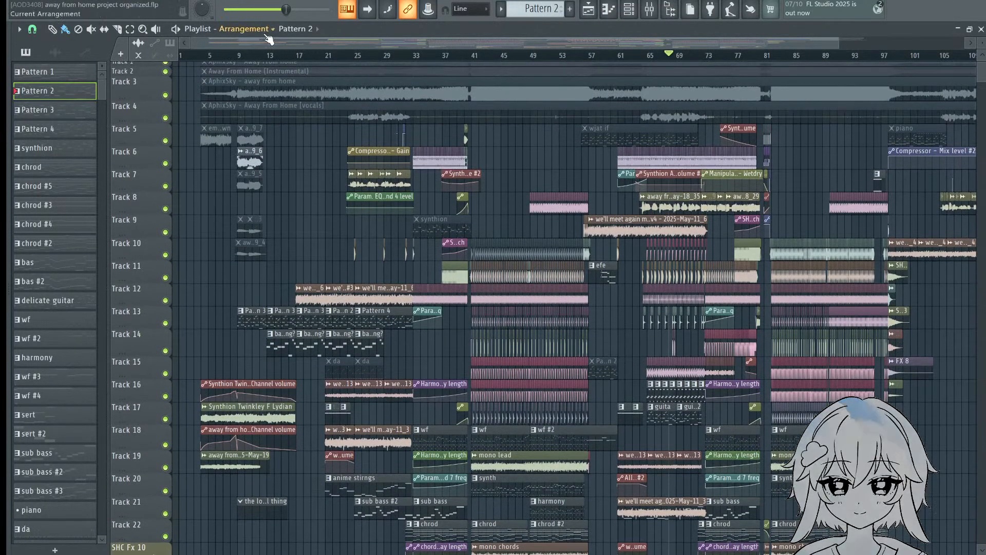
# Step: Examine the intro clips between bars 4 and 17, including the vocal recordings, Synthion Twinkley audio and volume automations
pyautogui.scroll(1, 253, 65)
pyautogui.scroll(2, 253, 65)
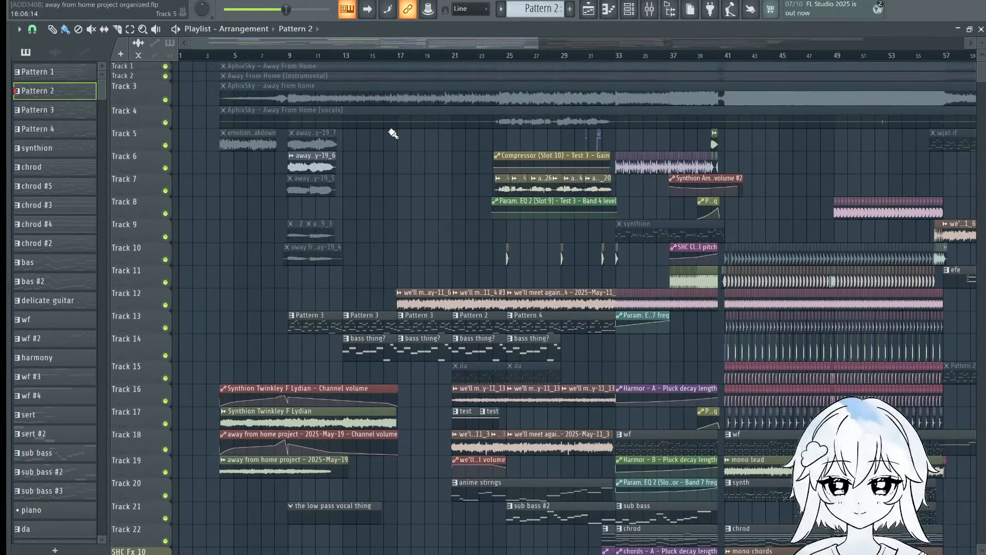
pyautogui.scroll(2, 232, 65)
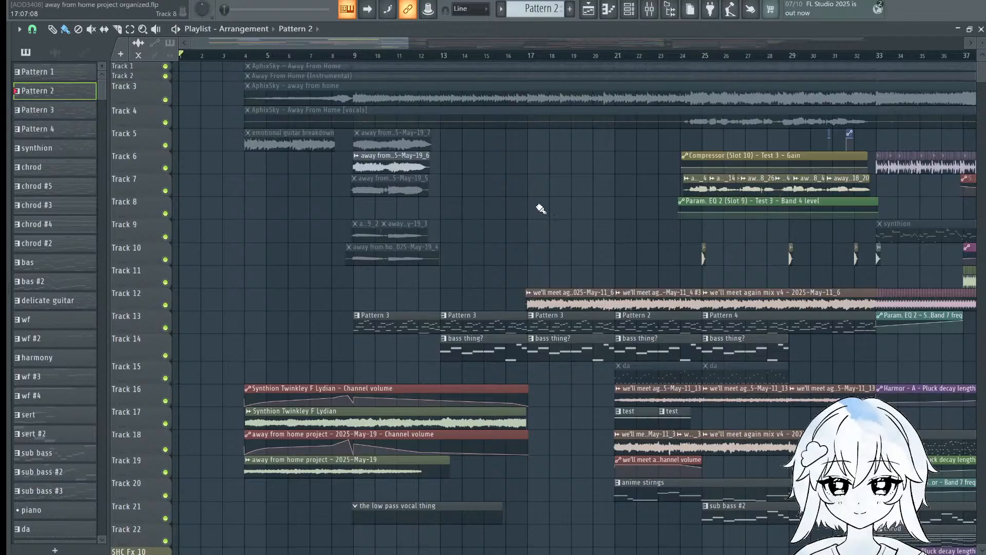
pyautogui.scroll(-4, 649, 198)
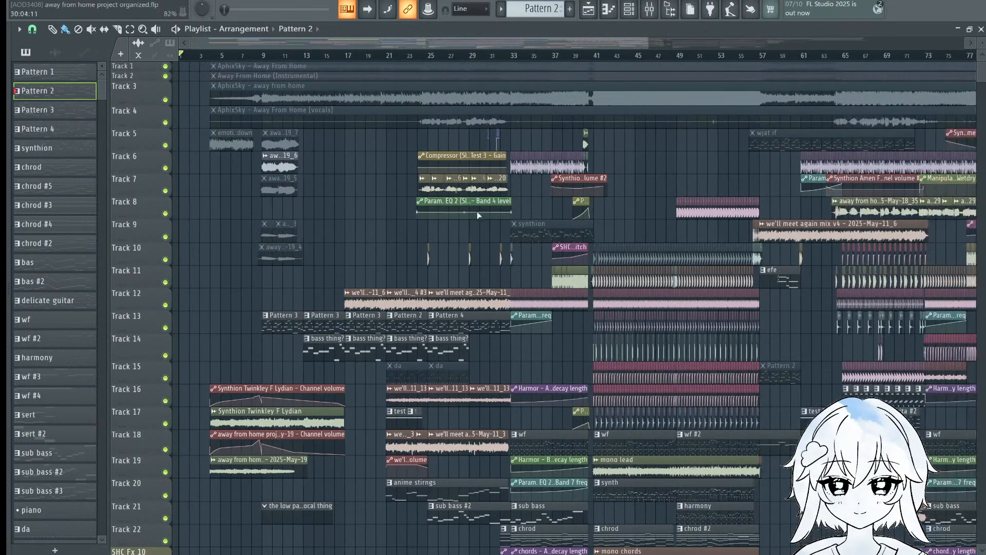
pyautogui.scroll(7, 258, 235)
pyautogui.hscroll(-3, 627, 250)
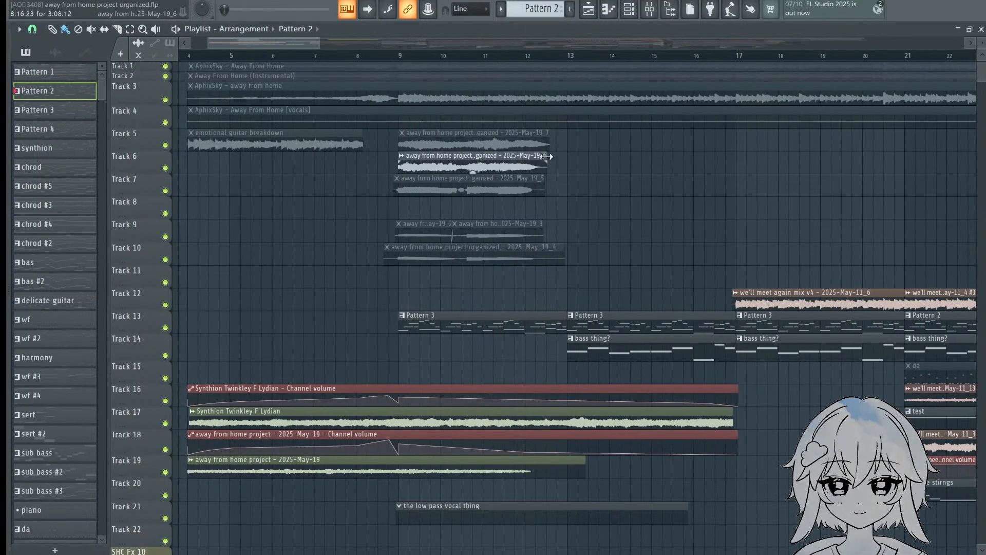
pyautogui.scroll(-4, 476, 60)
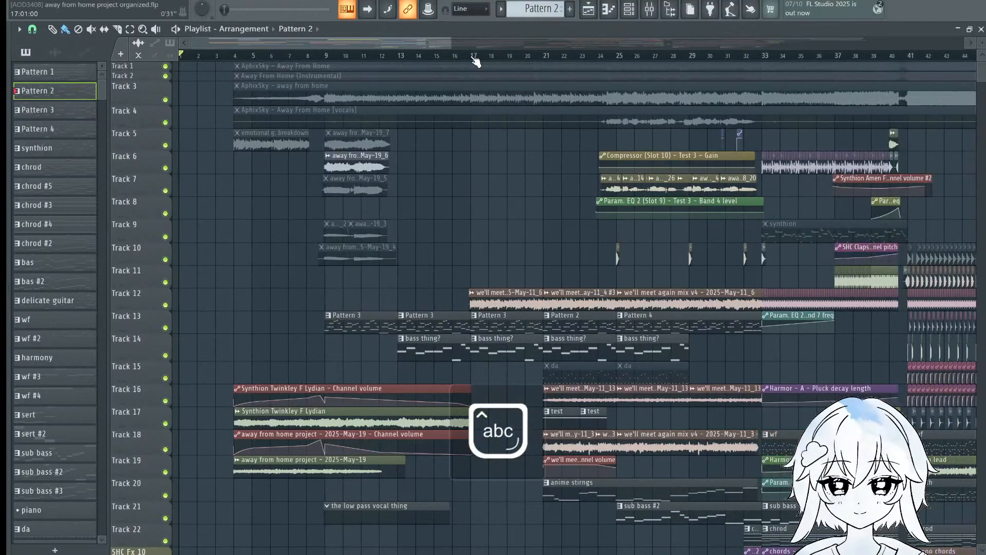
# Step: Play the song from near its start and follow the intro section across the arrangement
pyautogui.press('capslock')
pyautogui.scroll(3, 221, 269)
pyautogui.scroll(-3, 298, 134)
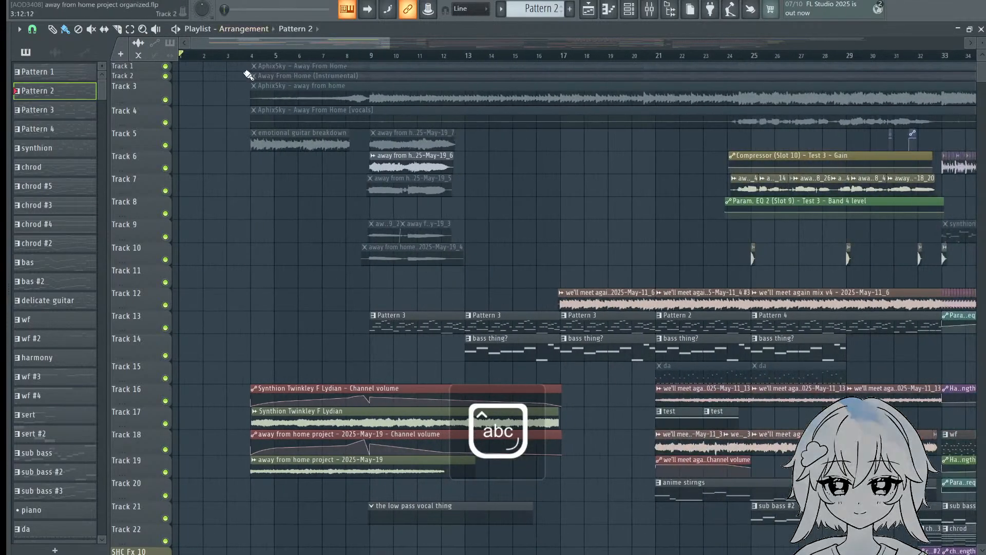
pyautogui.scroll(3, 224, 61)
pyautogui.click(204, 56)
pyautogui.scroll(-3, 431, 218)
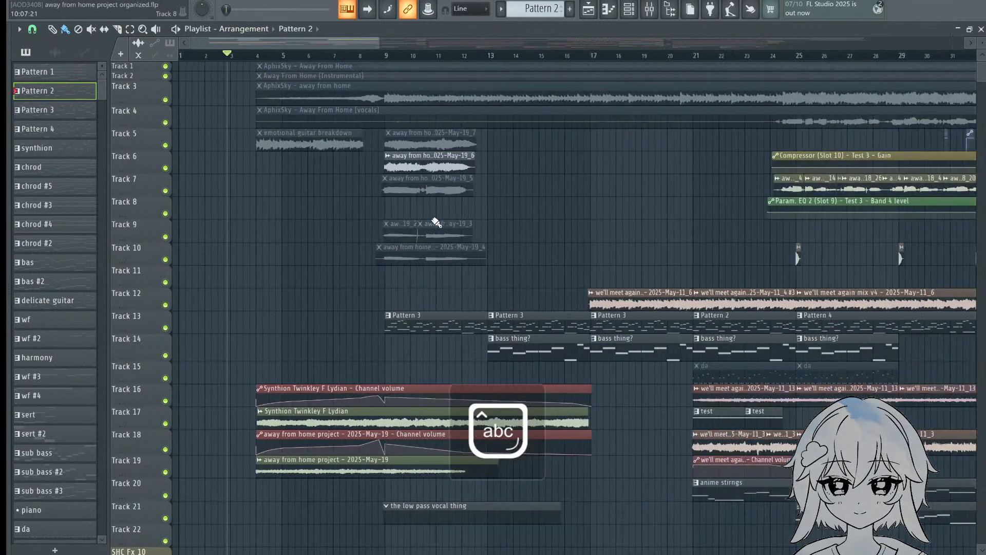
pyautogui.scroll(-5, 462, 196)
pyautogui.scroll(5, 428, 201)
pyautogui.scroll(-6, 313, 149)
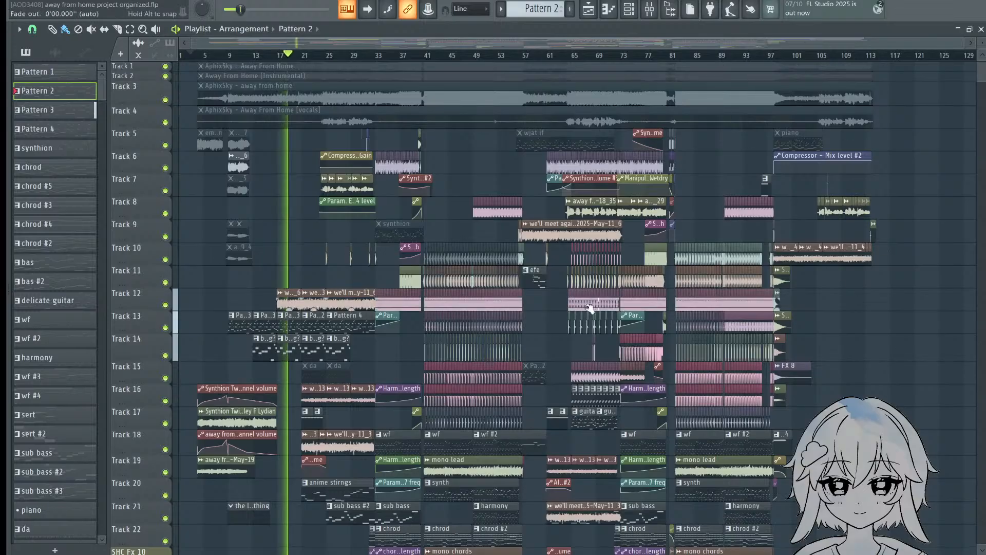
# Step: Follow the playback through the build-up from bar 33 and inspect the layered tracks of the section at bars 41 to 57
pyautogui.moveTo(308, 57); pyautogui.dragTo(381, 70)
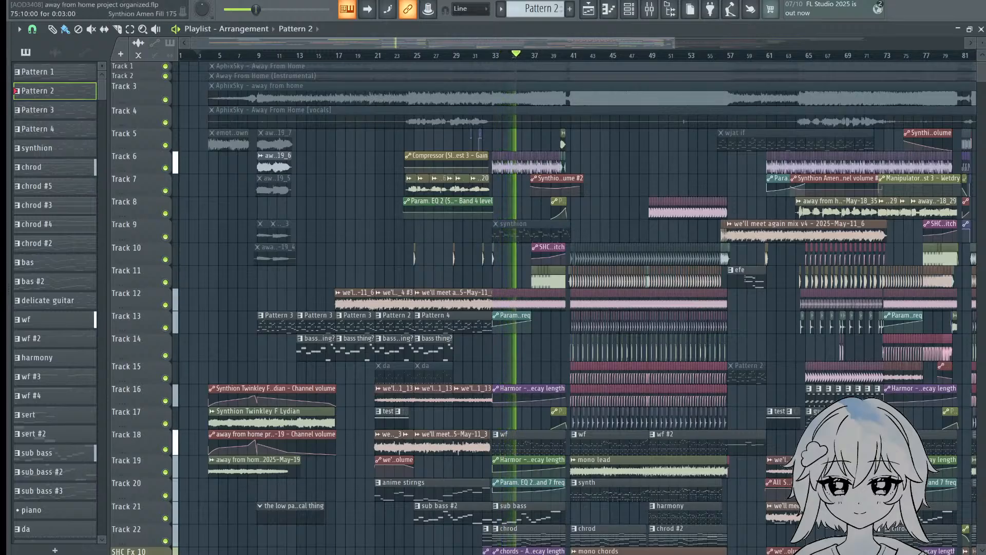
pyautogui.scroll(-2, 450, 173)
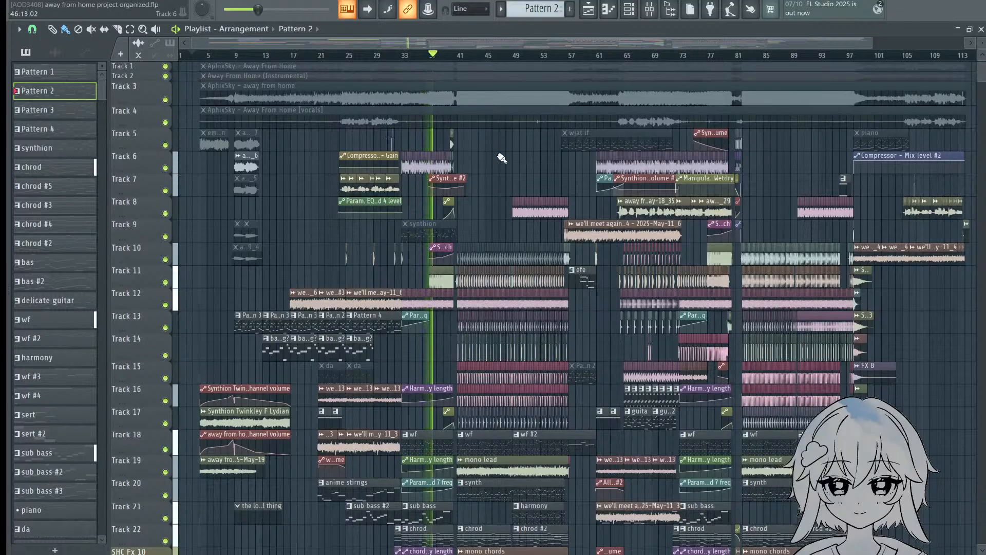
pyautogui.scroll(4, 500, 134)
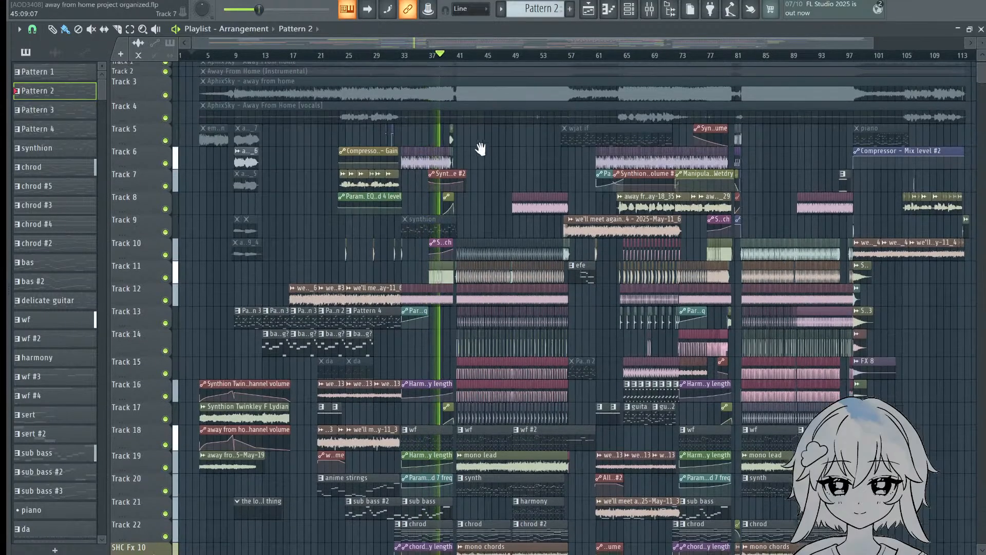
pyautogui.scroll(-3, 498, 154)
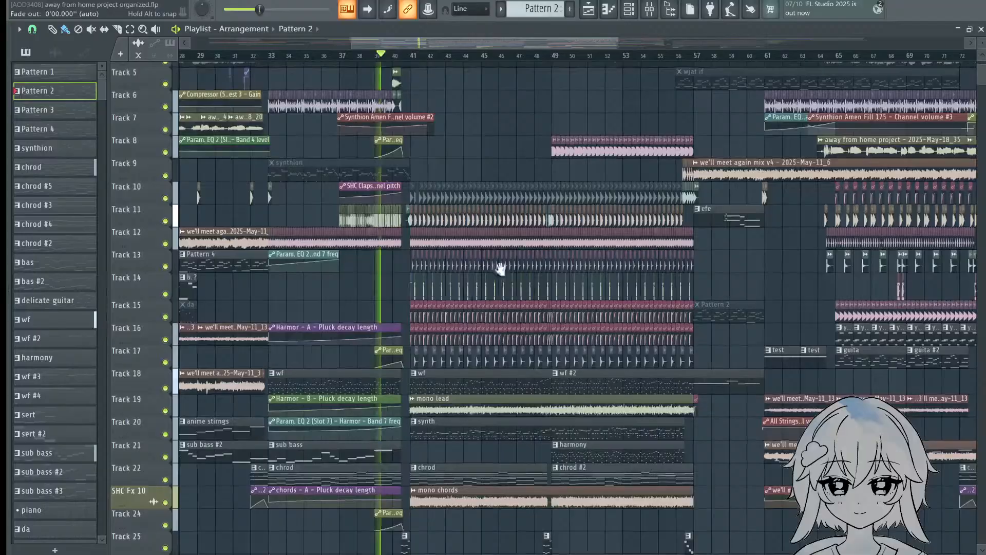
pyautogui.moveTo(501, 270); pyautogui.dragTo(500, 134)
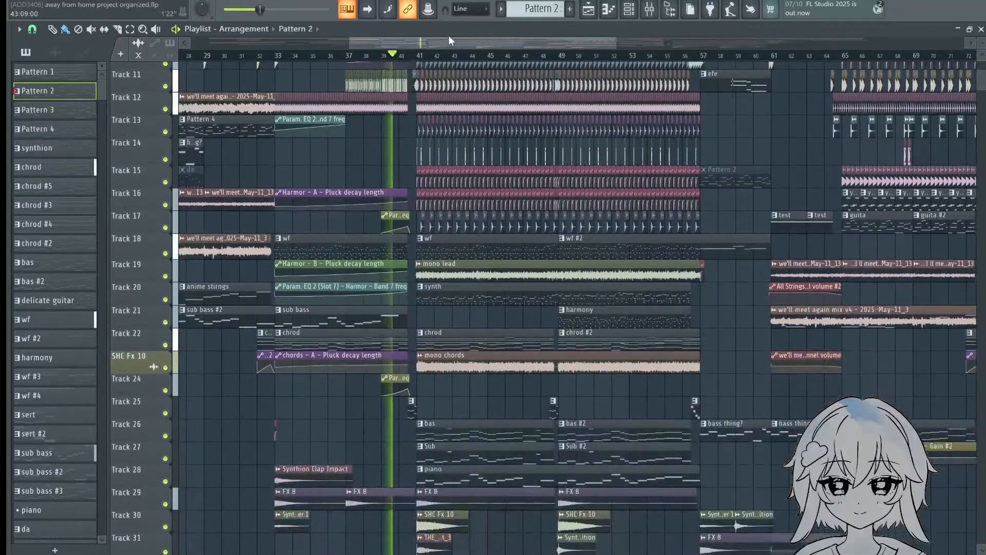
pyautogui.scroll(3, 450, 54)
pyautogui.moveTo(489, 255)
pyautogui.mouseDown()
pyautogui.moveTo(504, 139)
pyautogui.moveTo(483, 257)
pyautogui.mouseUp()
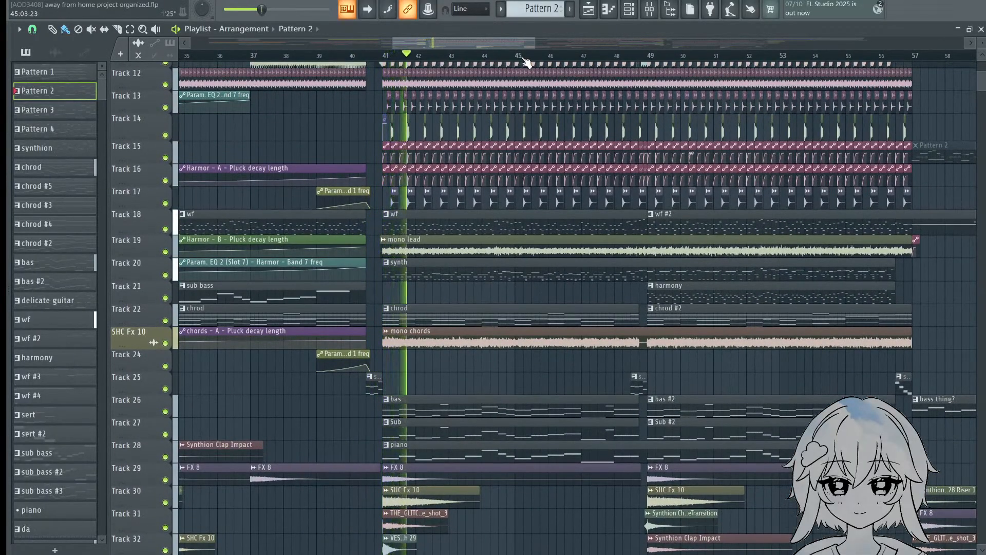
pyautogui.scroll(-3, 527, 58)
pyautogui.scroll(-1, 608, 216)
pyautogui.moveTo(649, 146); pyautogui.dragTo(560, 185)
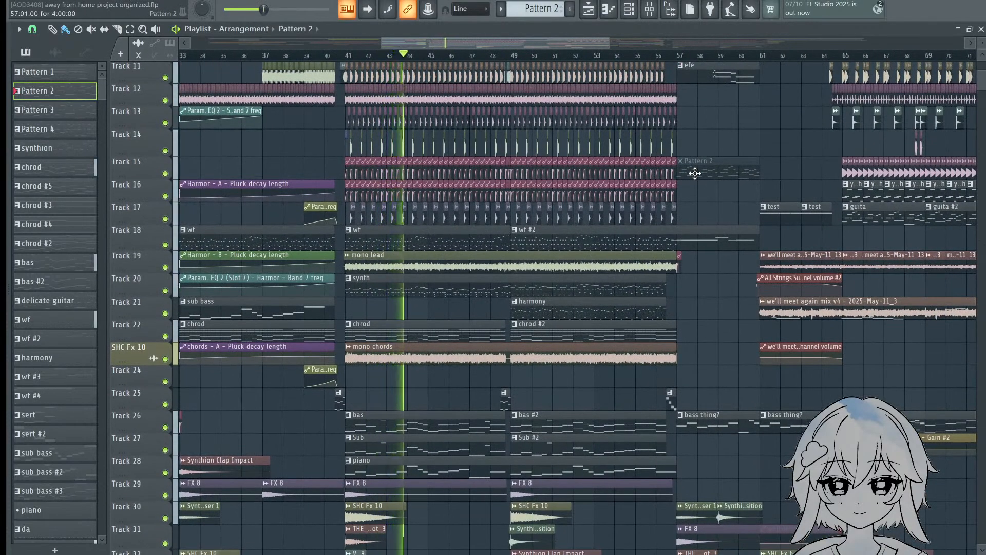
# Step: Keep listening through the breakdown from bar 57 and examine the second build-up's clips from bar 73
pyautogui.scroll(-4, 450, 57)
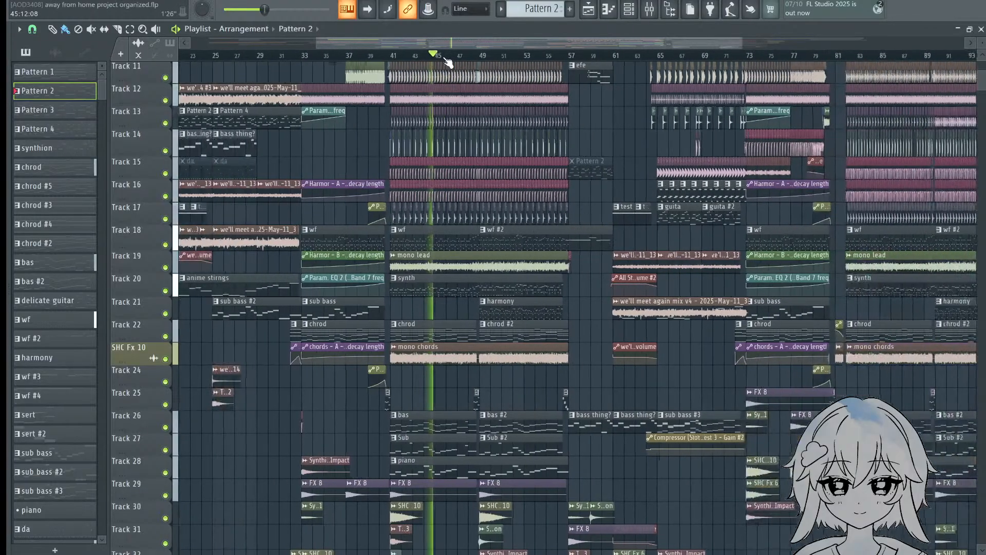
pyautogui.scroll(-3, 450, 61)
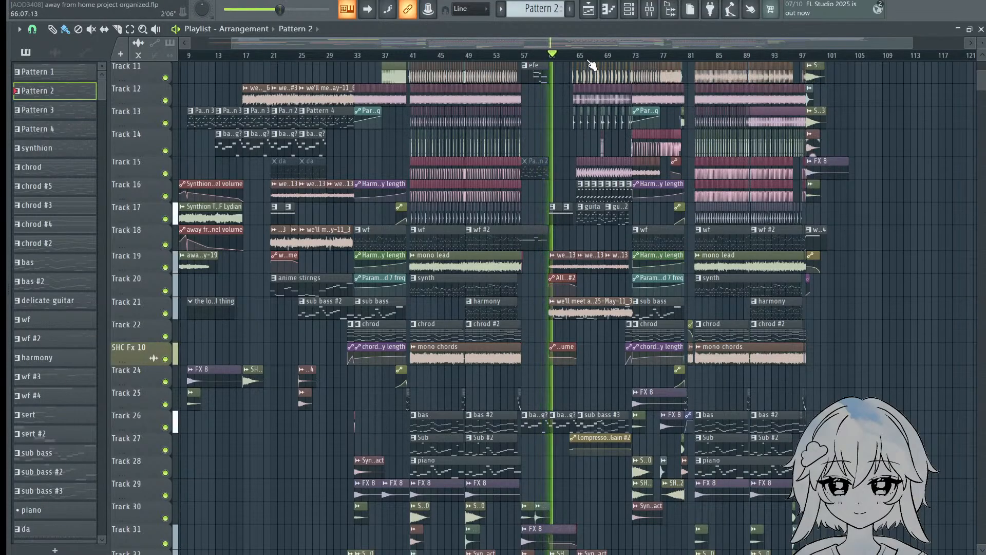
pyautogui.scroll(3, 591, 63)
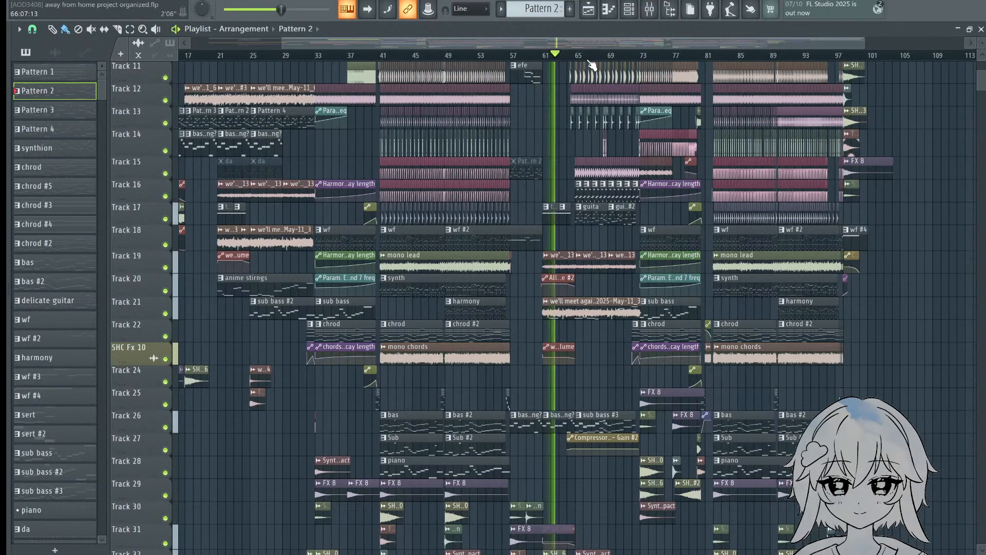
pyautogui.scroll(2, 596, 231)
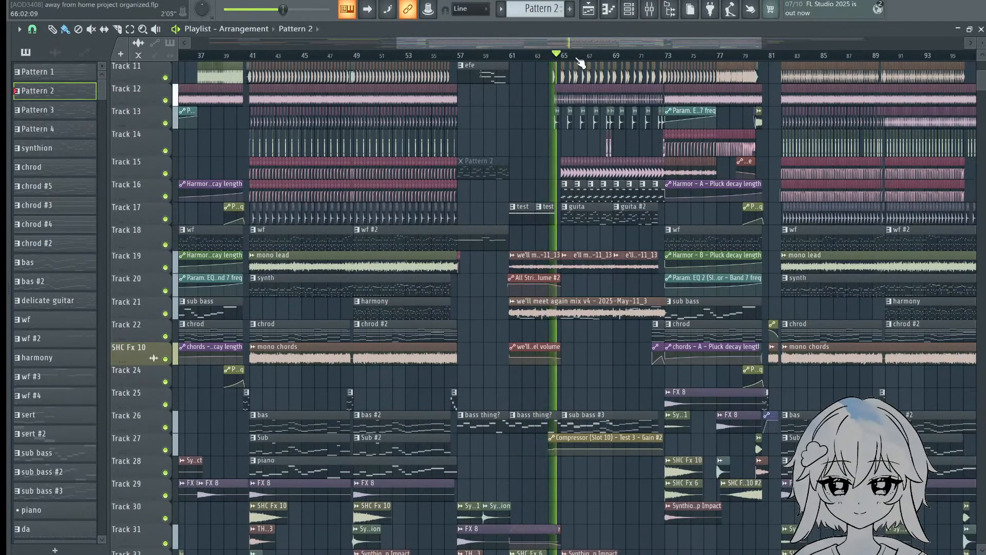
pyautogui.scroll(-3, 603, 364)
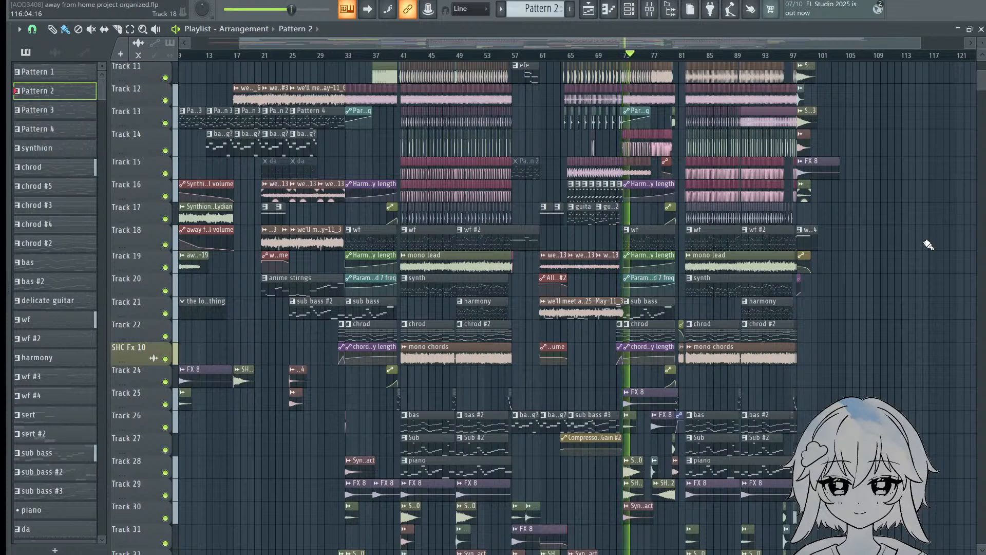
pyautogui.scroll(4, 706, 57)
pyautogui.moveTo(642, 193); pyautogui.dragTo(558, 258)
pyautogui.scroll(2, 542, 51)
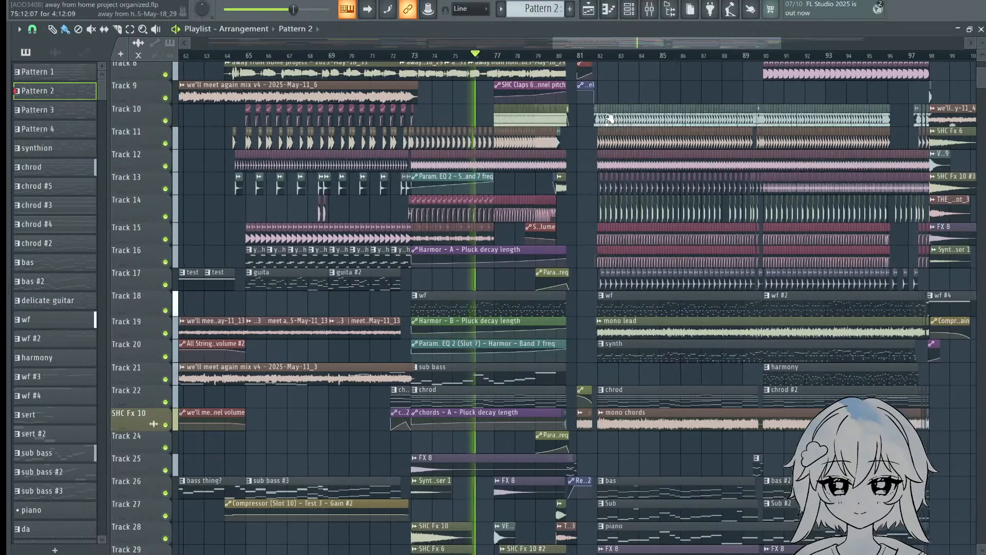
# Step: Follow the playback through the section from bar 82 and the outro to the song's end near bar 113
pyautogui.moveTo(609, 118); pyautogui.dragTo(619, 160)
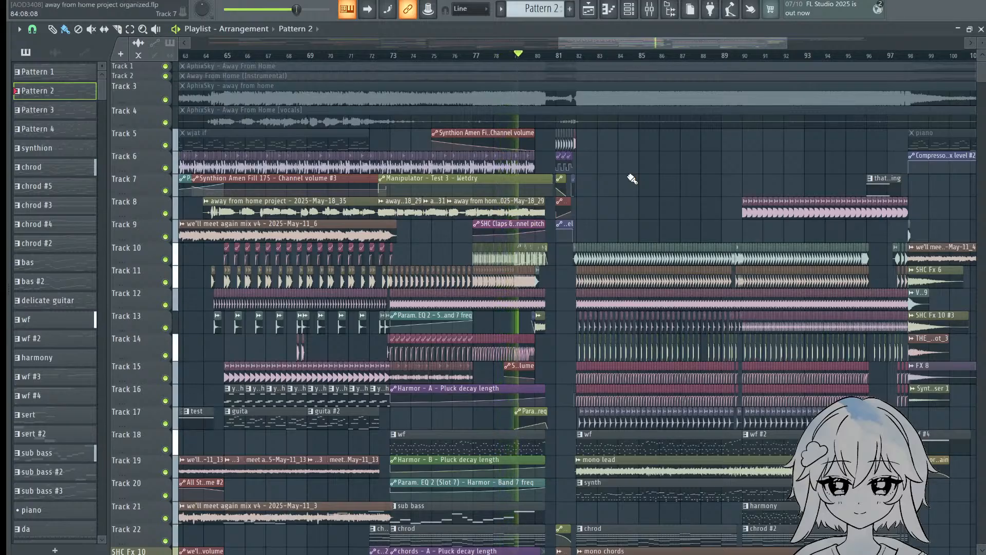
pyautogui.moveTo(657, 171); pyautogui.dragTo(621, 17)
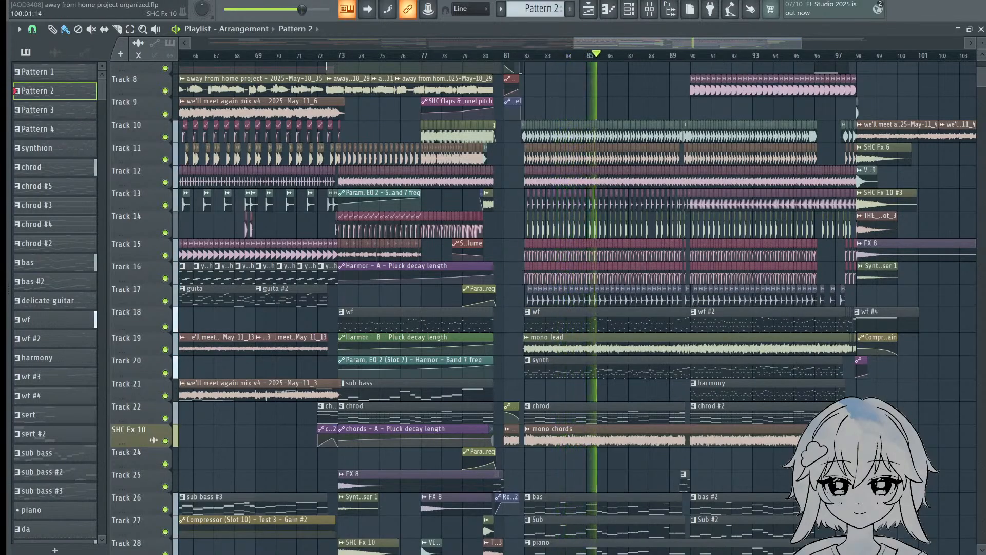
pyautogui.moveTo(923, 413); pyautogui.dragTo(836, 356)
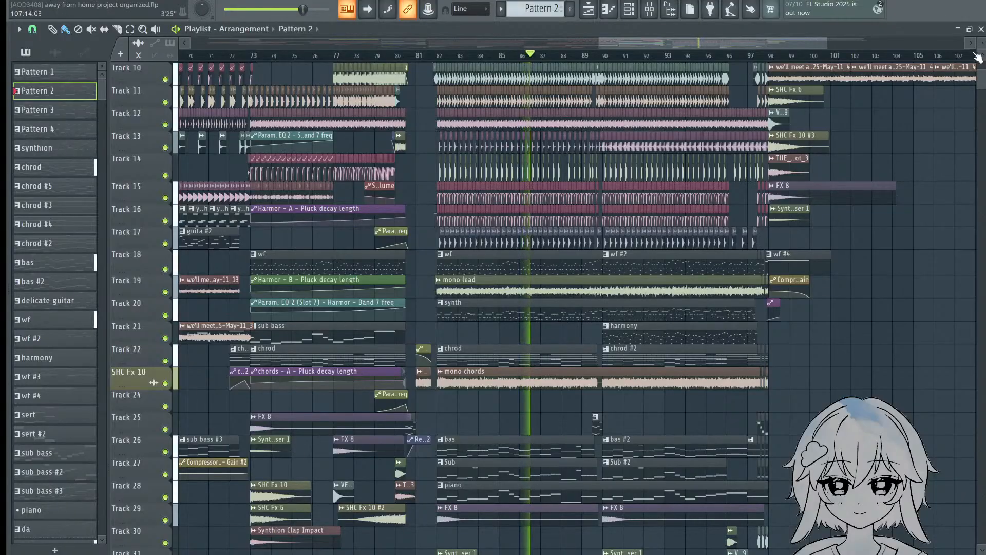
pyautogui.moveTo(982, 42); pyautogui.dragTo(982, 44)
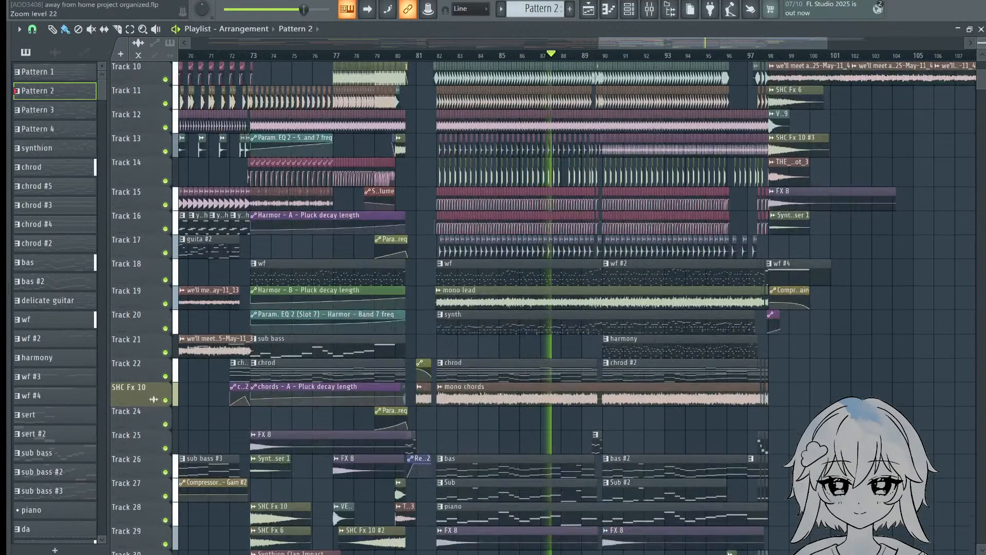
pyautogui.moveTo(948, 227); pyautogui.dragTo(747, 352)
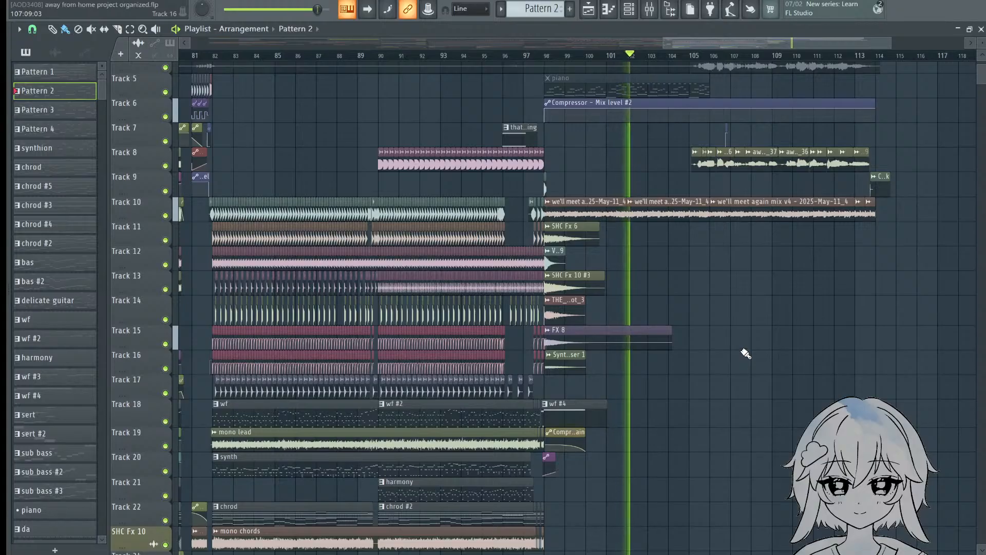
pyautogui.scroll(3, 746, 354)
pyautogui.scroll(-5, 761, 344)
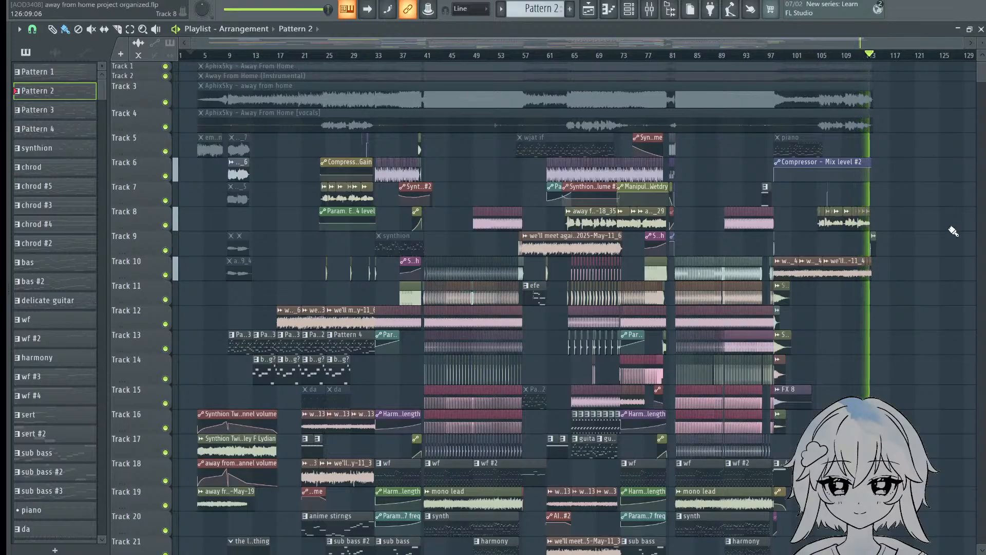
# Step: Stop the song playback and look over the full arrangement from the upper tracks down to the SHC Fx 10 track
pyautogui.press('space')
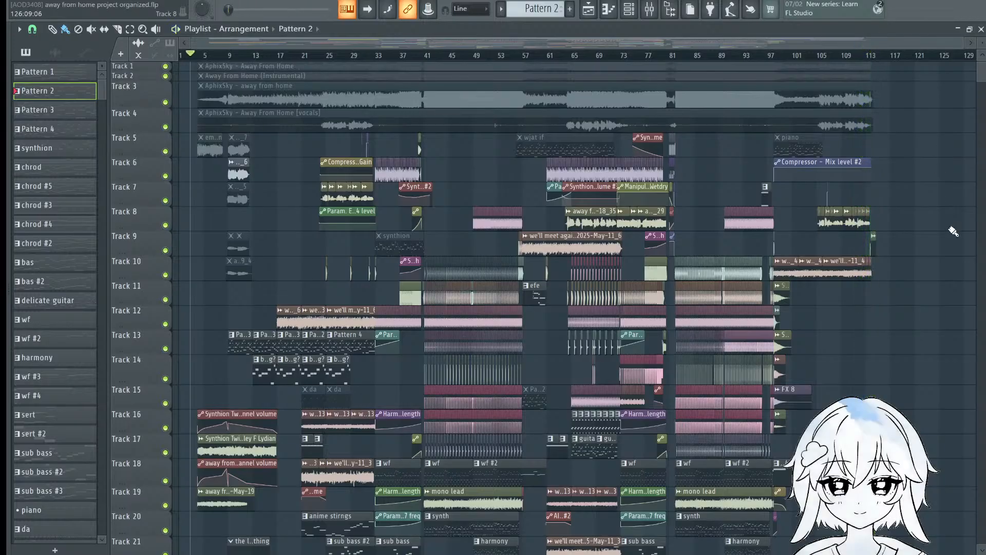
pyautogui.scroll(6, 912, 244)
pyautogui.scroll(-4, 825, 235)
pyautogui.press('capslock')
pyautogui.scroll(-4, 663, 269)
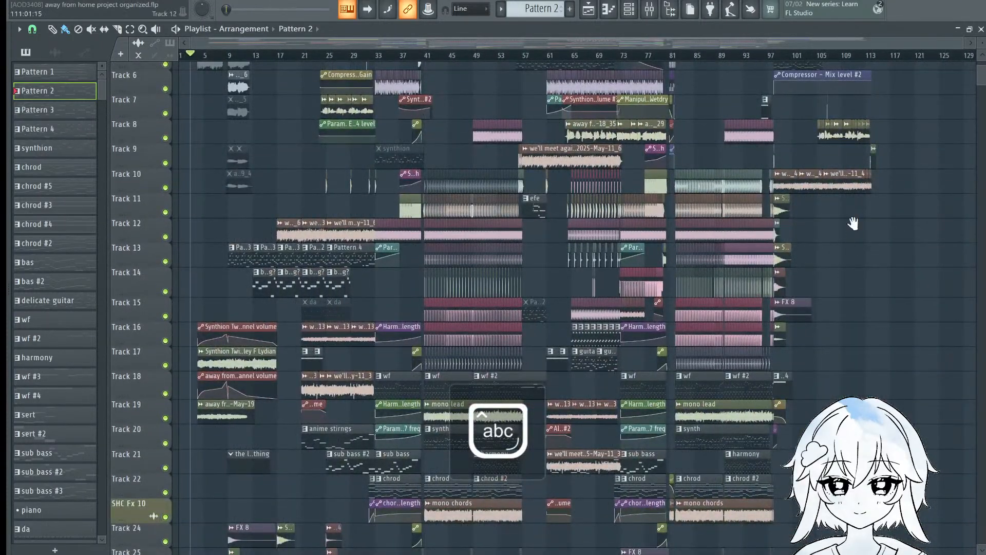
pyautogui.scroll(3, 853, 222)
pyautogui.scroll(3, 836, 59)
pyautogui.scroll(-4, 836, 60)
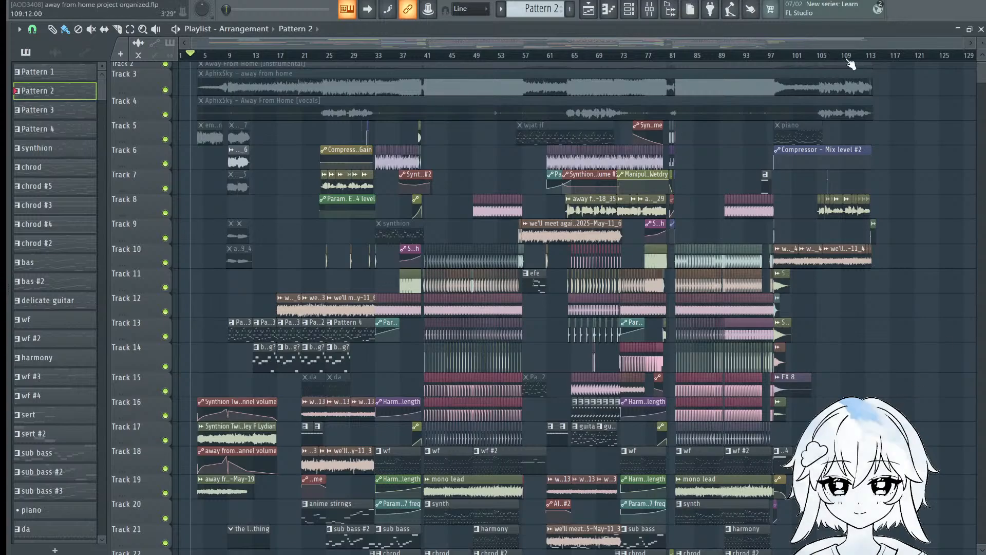
# Step: Examine the clips of the later sections and outro from bar 64 to bar 114 across the tracks
pyautogui.scroll(2, 849, 61)
pyautogui.scroll(3, 845, 56)
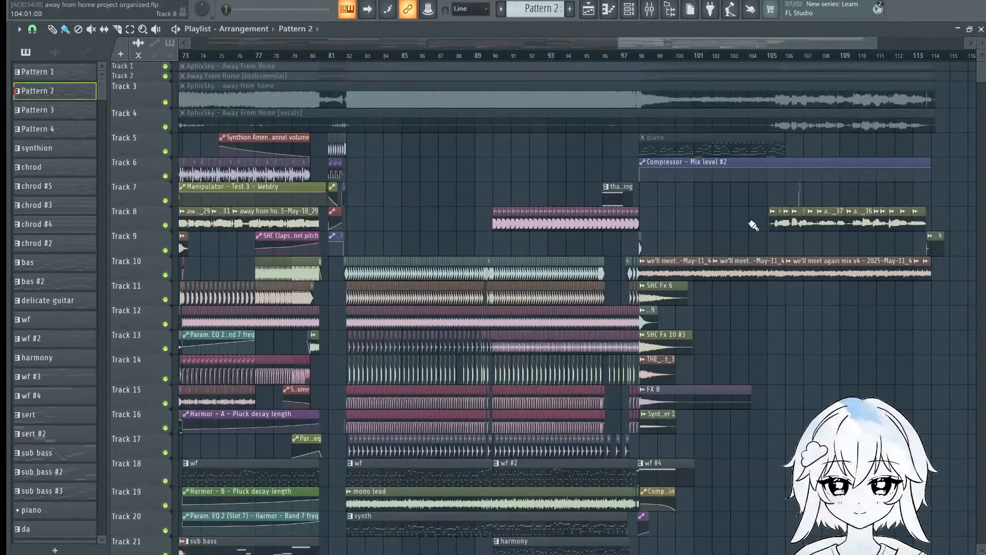
pyautogui.scroll(-5, 753, 225)
pyautogui.scroll(-2, 719, 56)
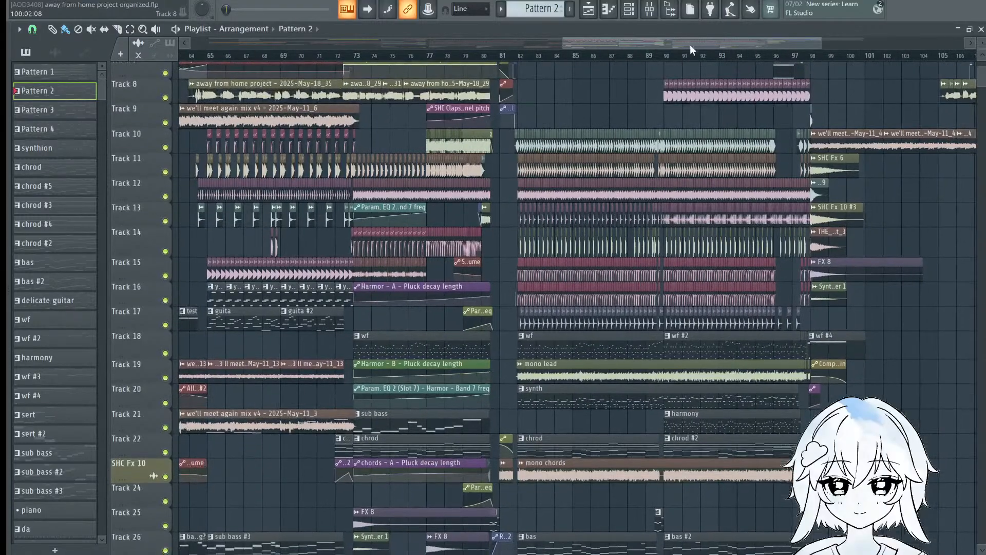
pyautogui.scroll(-3, 723, 59)
pyautogui.hscroll(-3, 704, 137)
pyautogui.scroll(3, 704, 137)
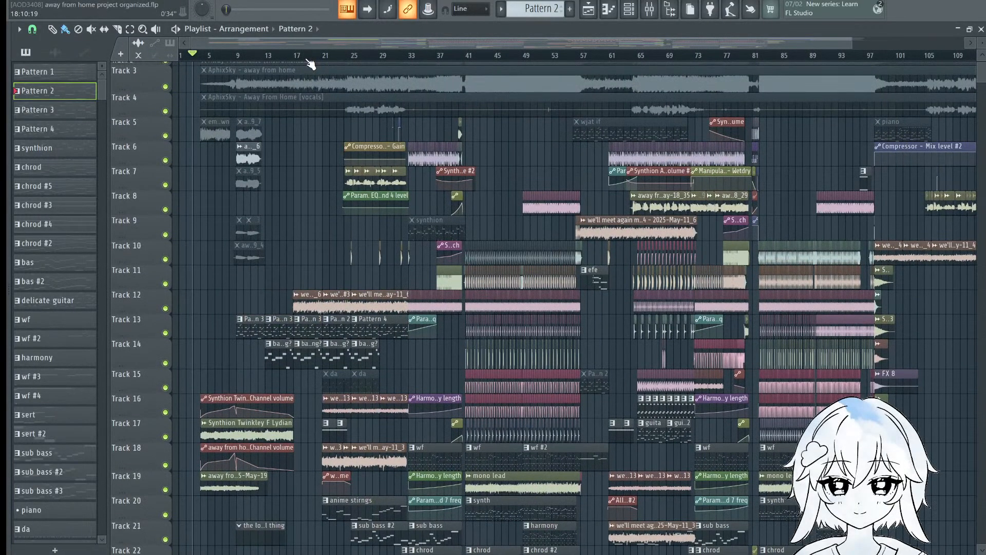
# Step: Inspect the intro's clips between bars 4 and 25, from the upper reference tracks down to the FX clips on Tracks 24 and 25
pyautogui.scroll(5, 311, 63)
pyautogui.moveTo(570, 180); pyautogui.dragTo(827, 204)
pyautogui.press('capslock')
pyautogui.scroll(1, 588, 63)
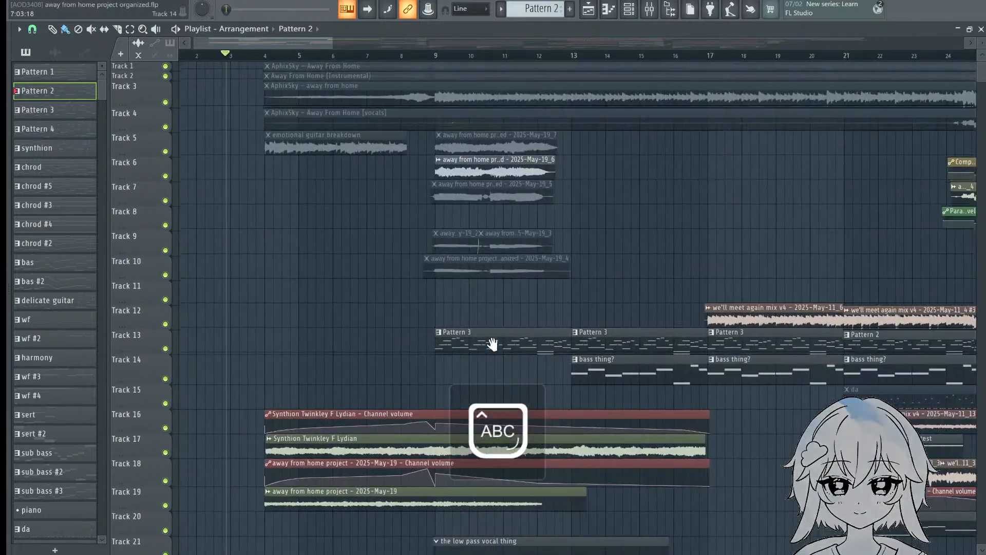
pyautogui.scroll(-2, 227, 215)
pyautogui.scroll(-2, 460, 397)
pyautogui.scroll(-3, 244, 359)
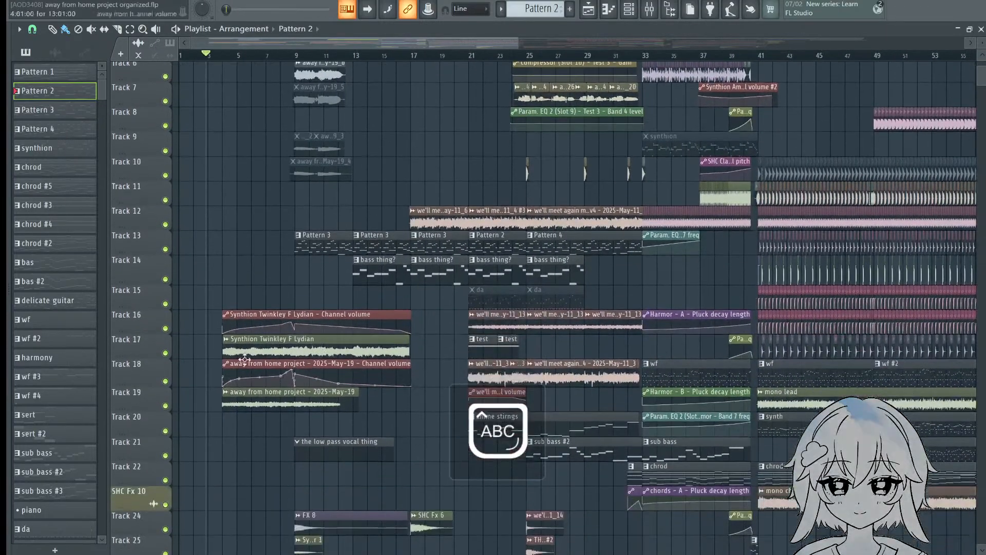
pyautogui.press('capslock')
pyautogui.scroll(2, 264, 223)
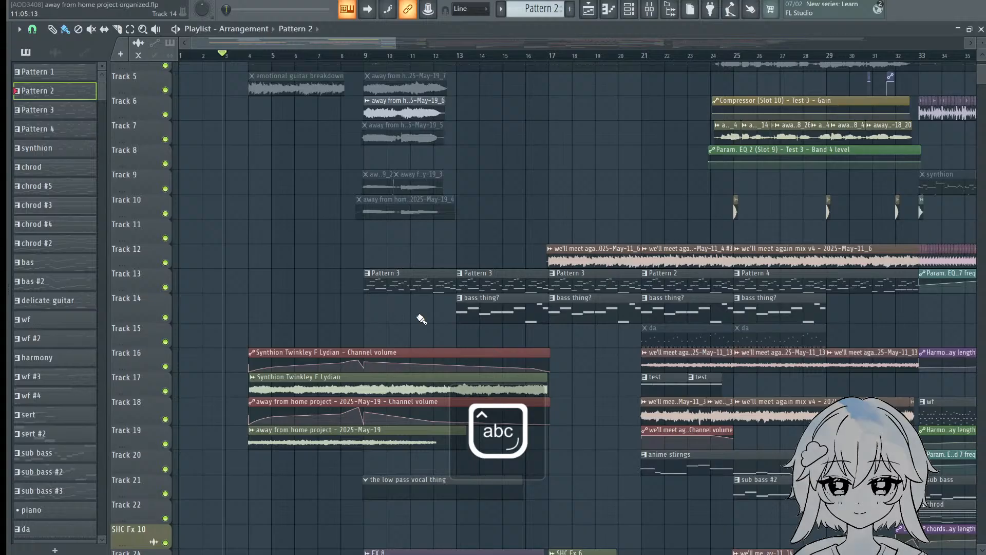
pyautogui.scroll(3, 420, 319)
pyautogui.scroll(-2, 537, 201)
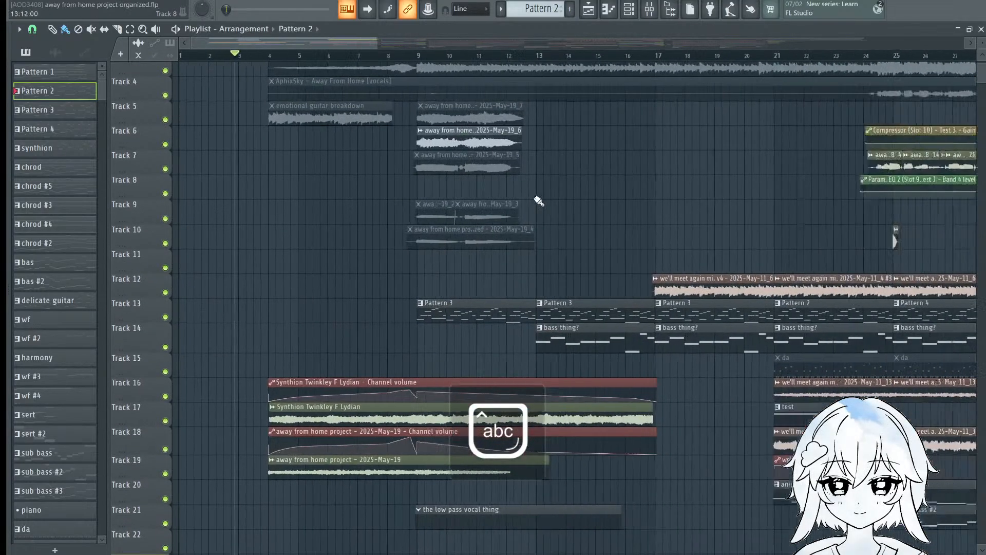
pyautogui.scroll(-2, 368, 213)
pyautogui.scroll(-2, 410, 314)
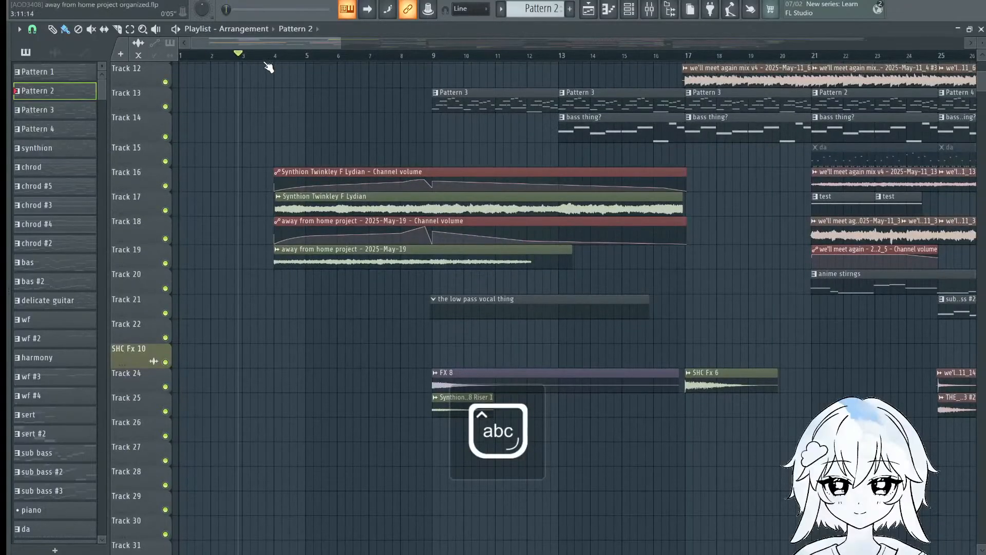
pyautogui.scroll(4, 352, 103)
pyautogui.scroll(3, 348, 306)
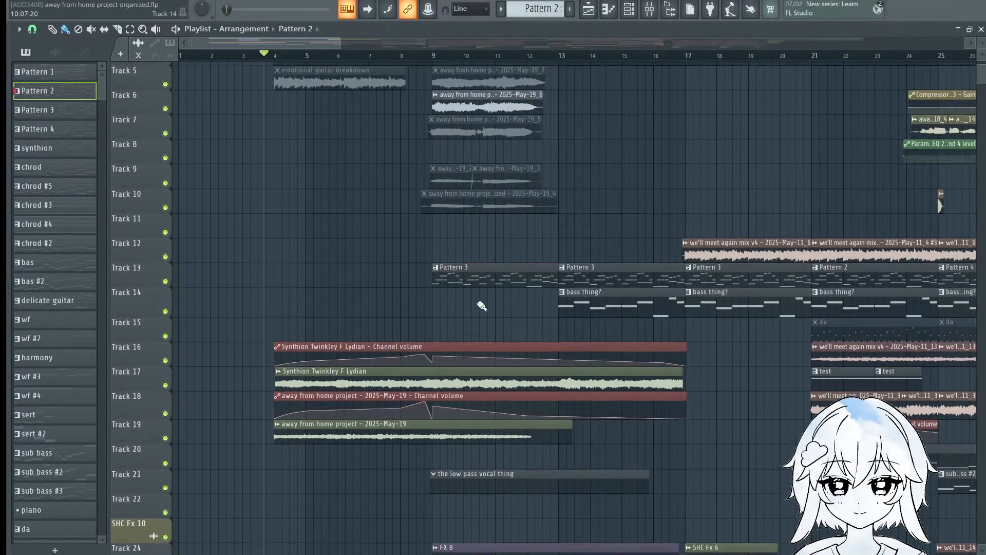
# Step: Play the intro from bar 4, solo Track 17 to hear the Synthion Twinkley F Lydian clip, and switch the other tracks back on
pyautogui.press('space')
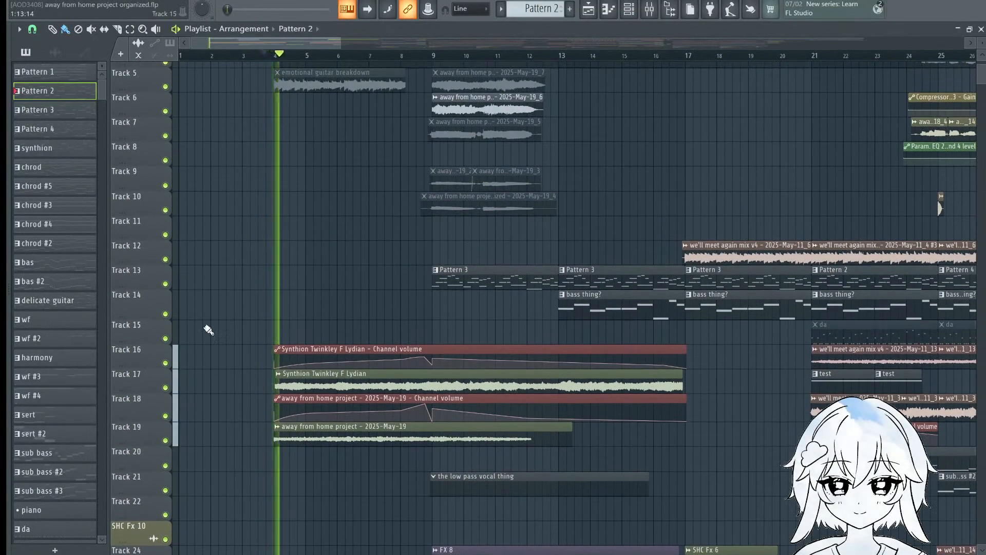
pyautogui.scroll(4, 434, 216)
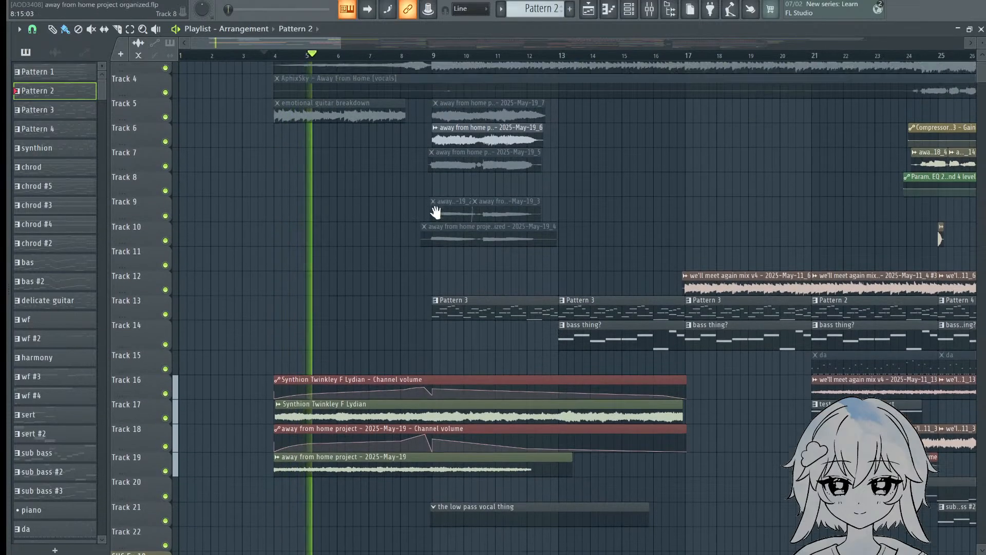
pyautogui.scroll(1, 434, 79)
pyautogui.scroll(-5, 467, 308)
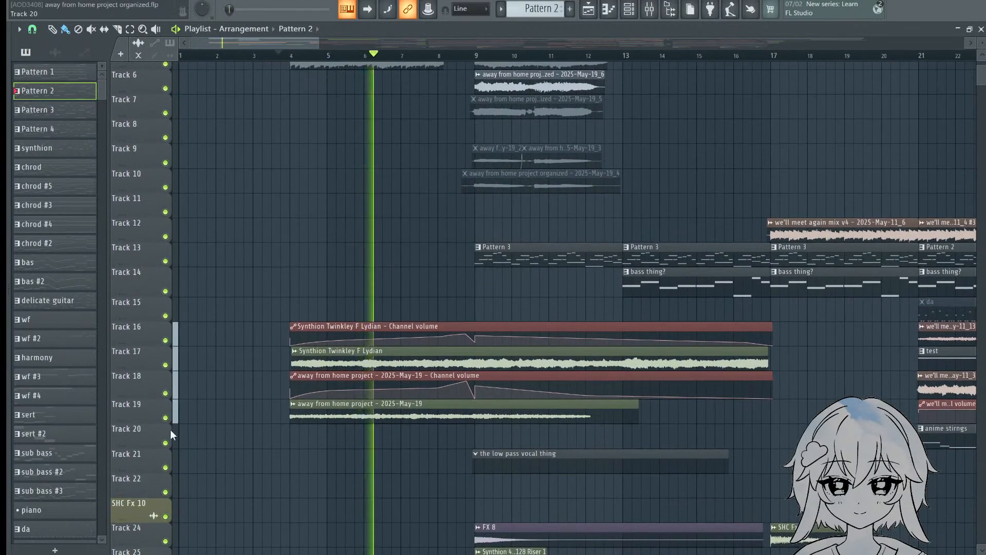
pyautogui.scroll(1, 171, 429)
pyautogui.rightClick(167, 442)
pyautogui.rightClick(168, 391)
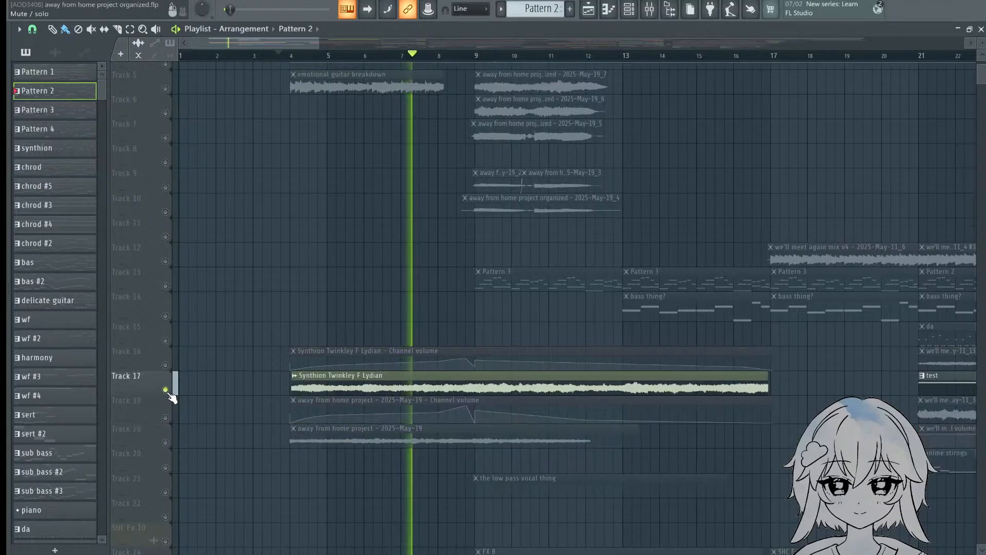
pyautogui.rightClick(168, 391)
pyautogui.scroll(4, 268, 345)
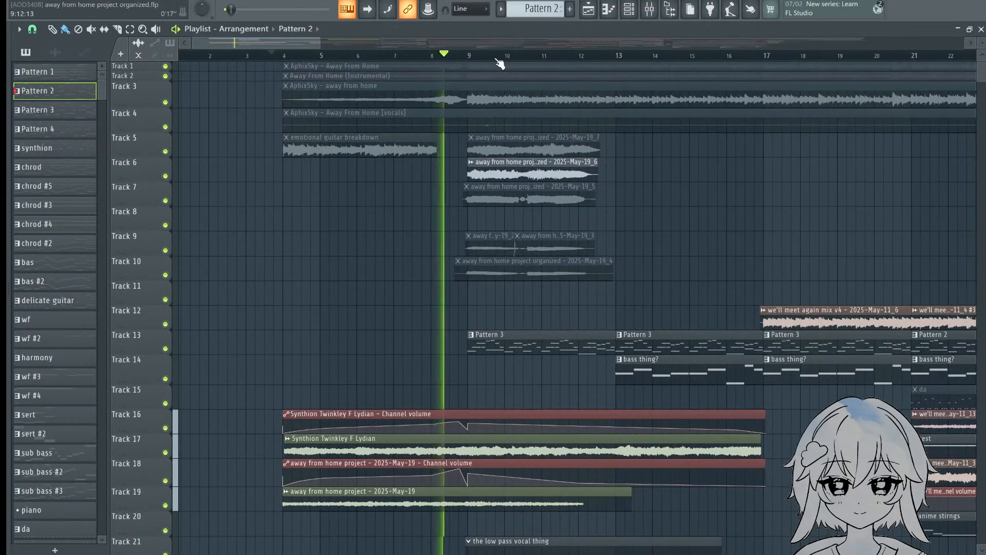
# Step: Select Pattern 3 from its clip at bar 9 and solo Track 13 to hear the pattern alone
pyautogui.scroll(-1, 498, 59)
pyautogui.scroll(-3, 565, 241)
pyautogui.keyDown('ctrl'); pyautogui.scroll(2, 463, 257); pyautogui.keyUp('ctrl')
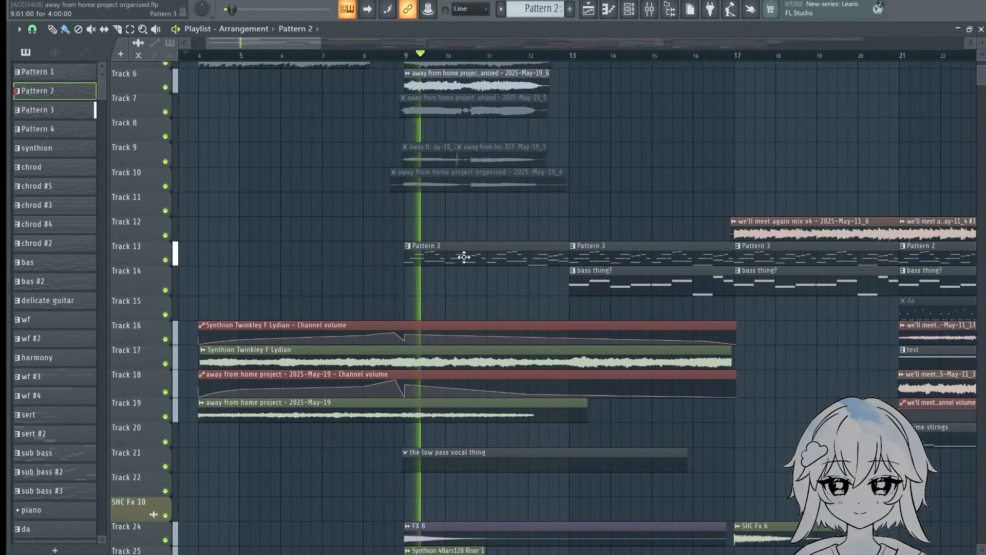
pyautogui.moveTo(464, 256); pyautogui.dragTo(555, 240)
pyautogui.rightClick(168, 250)
pyautogui.click(555, 240)
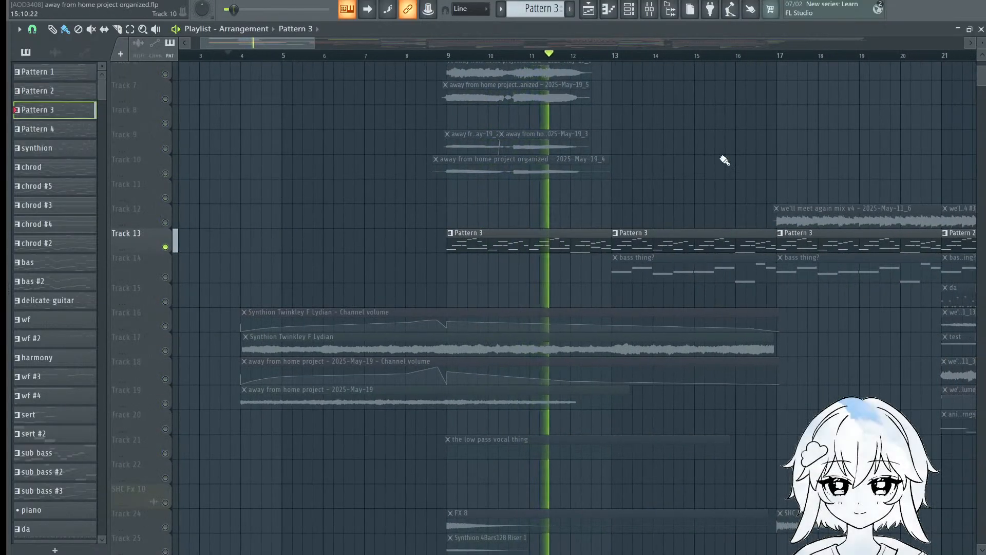
pyautogui.scroll(2, 416, 328)
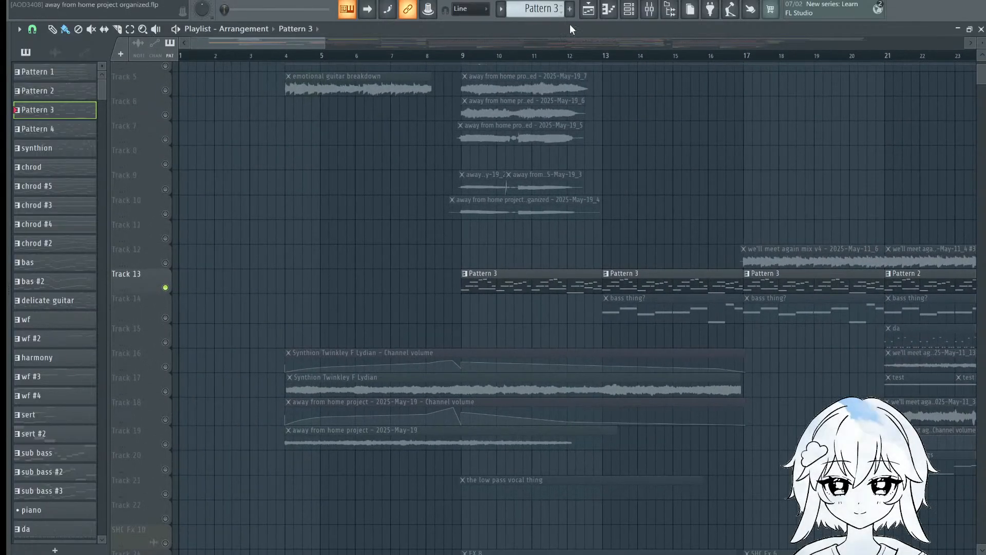
# Step: Play Pattern 3 on its own and open its Hawaiian Guitar channel in the piano roll from the channel rack
pyautogui.doubleClick(572, 27)
pyautogui.press('F6')
pyautogui.press('space')
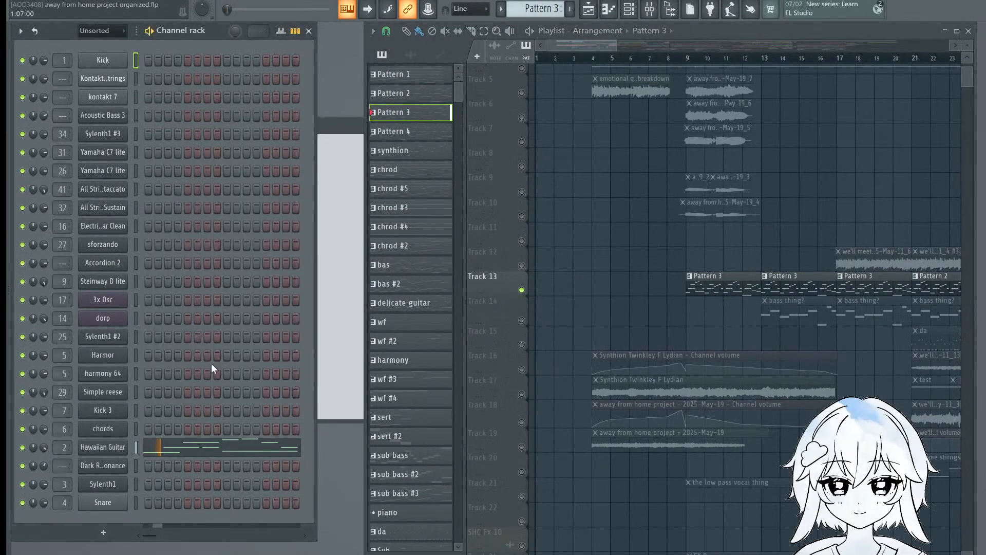
pyautogui.rightClick(124, 449)
pyautogui.click(161, 413)
pyautogui.rightClick(117, 448)
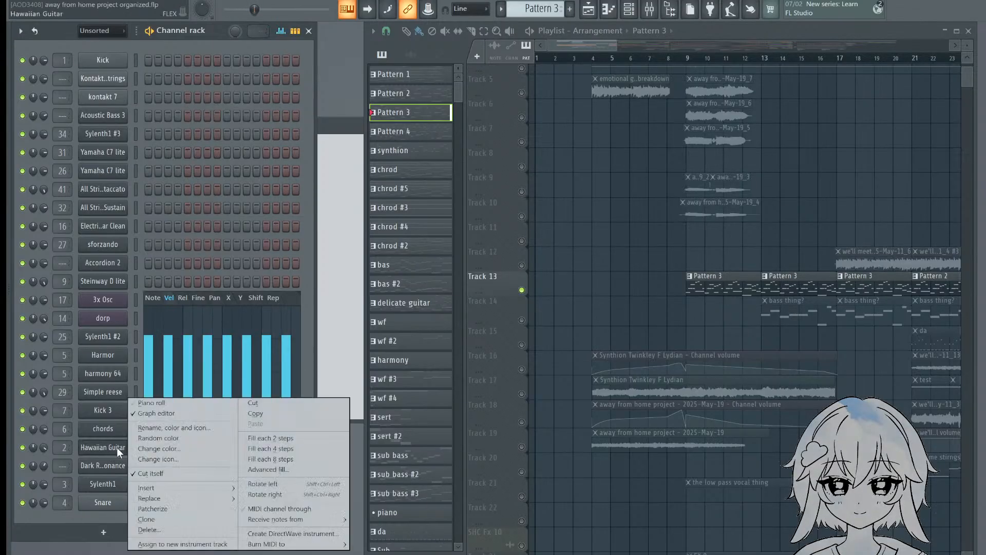
pyautogui.click(118, 448)
pyautogui.rightClick(121, 450)
pyautogui.click(161, 403)
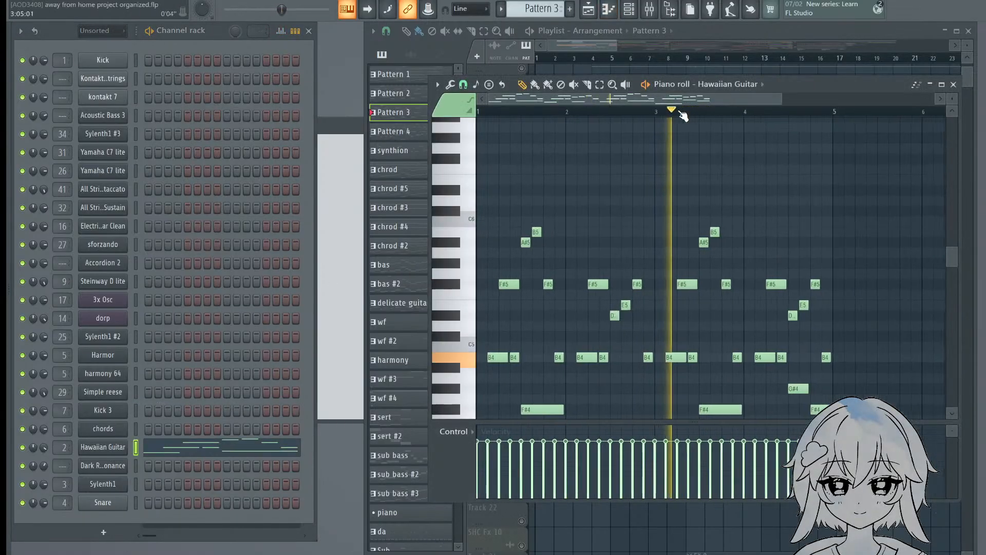
# Step: Review the Hawaiian Guitar notes, show the channel's FLEX preset, and maximize the piano roll
pyautogui.scroll(2, 709, 185)
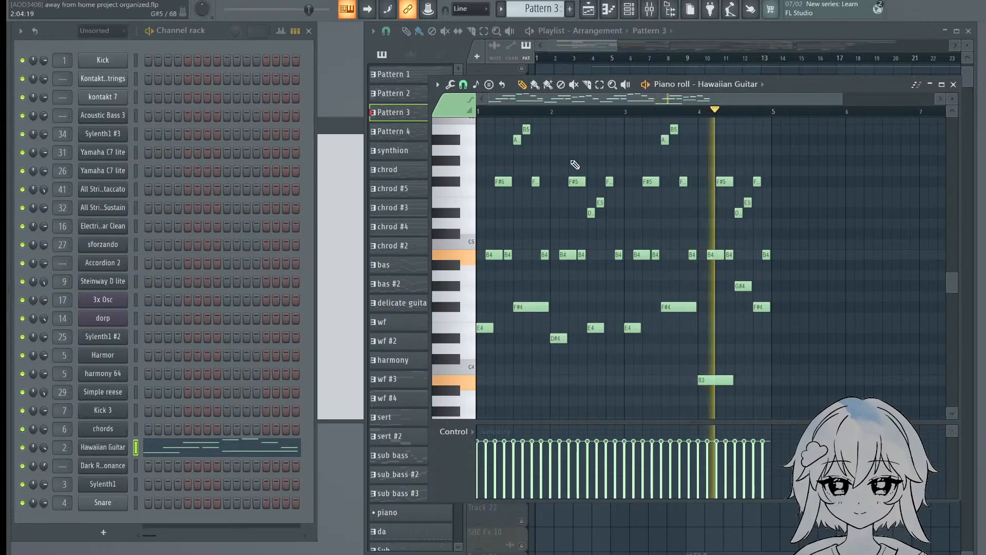
pyautogui.click(105, 446)
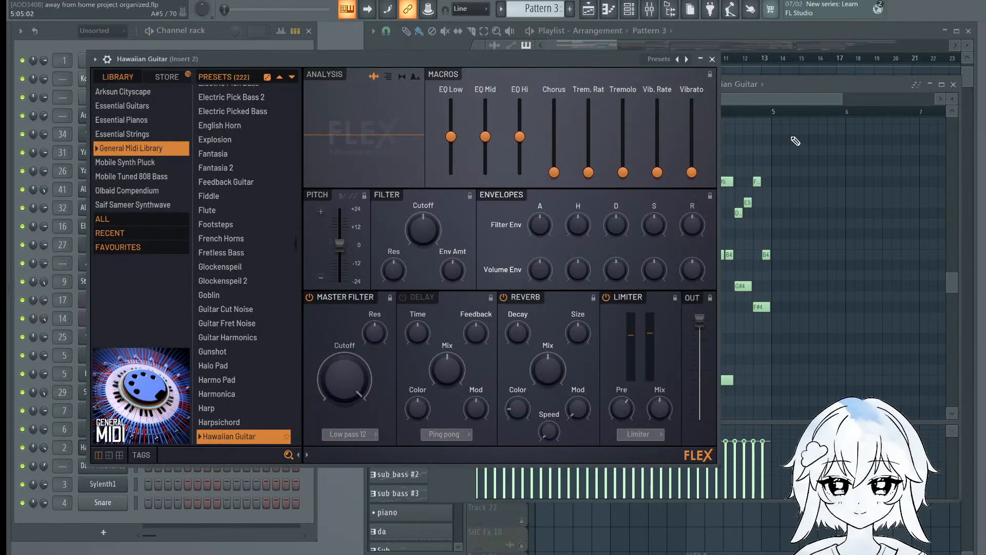
pyautogui.doubleClick(792, 88)
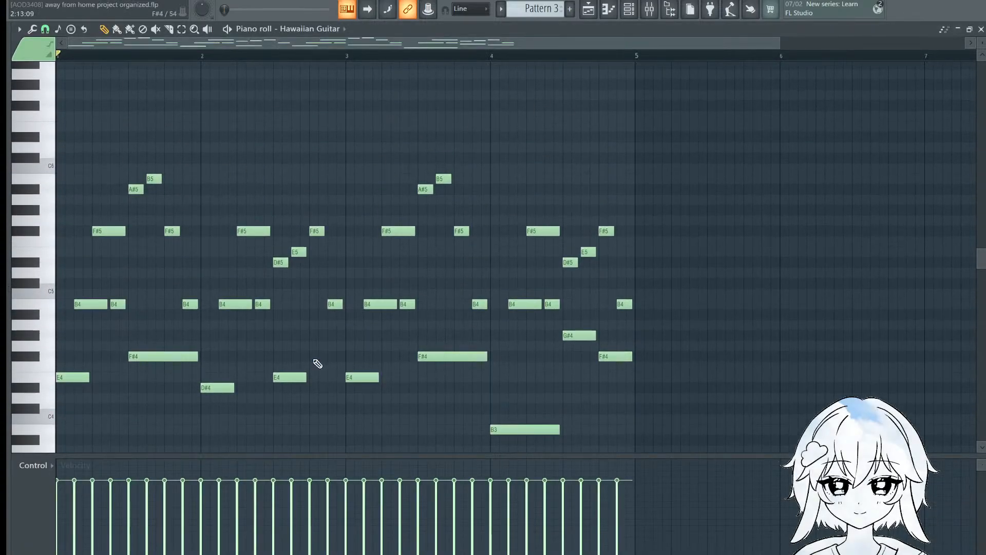
# Step: Switch to Pattern 1 and play its Hawaiian Guitar notes in the piano roll
pyautogui.click(500, 9)
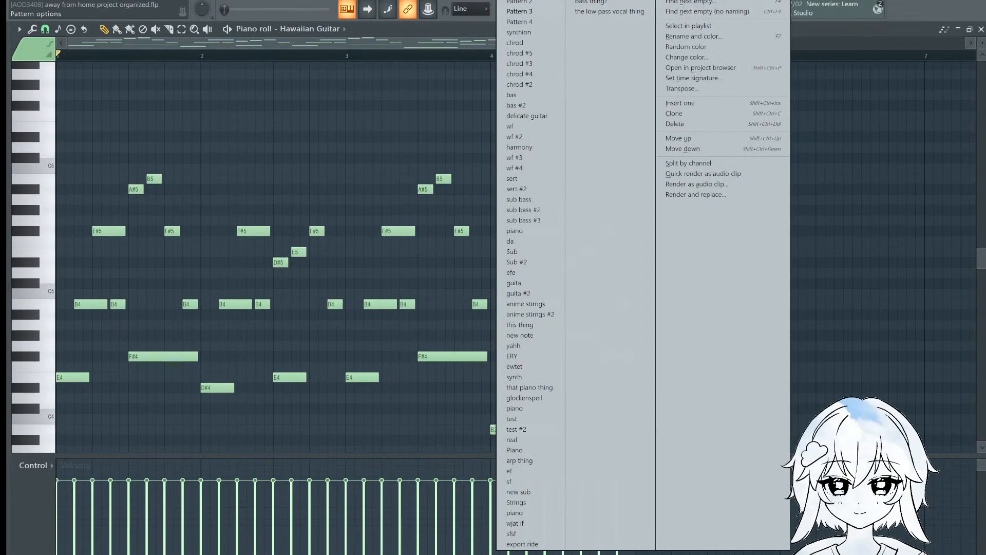
pyautogui.click(519, 0)
pyautogui.press('space')
pyautogui.scroll(-1, 328, 51)
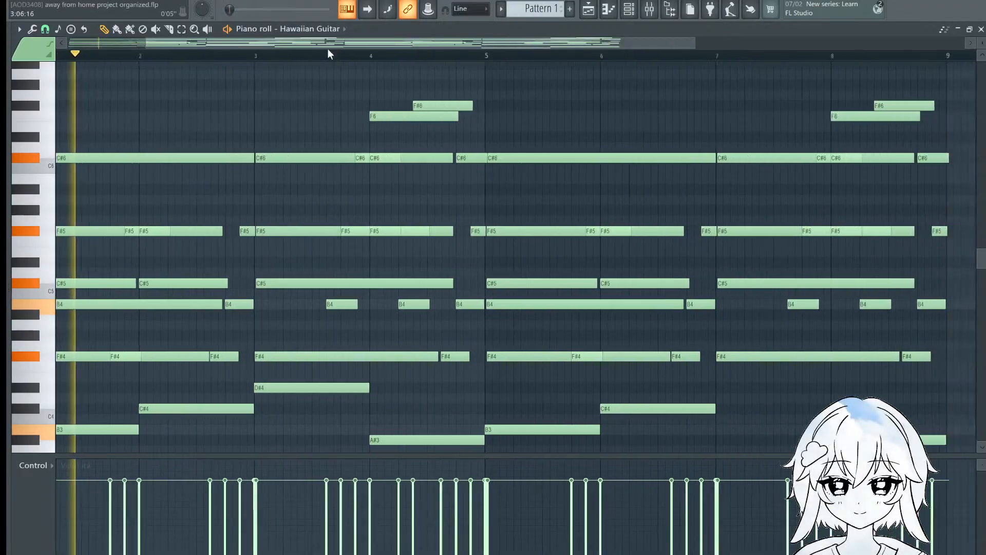
# Step: Follow the playback of Pattern 1 through bars 1 to 9, examining both its high chord notes and low bass notes
pyautogui.moveTo(608, 225); pyautogui.dragTo(590, 50)
pyautogui.scroll(-2, 503, 53)
pyautogui.moveTo(557, 155); pyautogui.dragTo(603, 264)
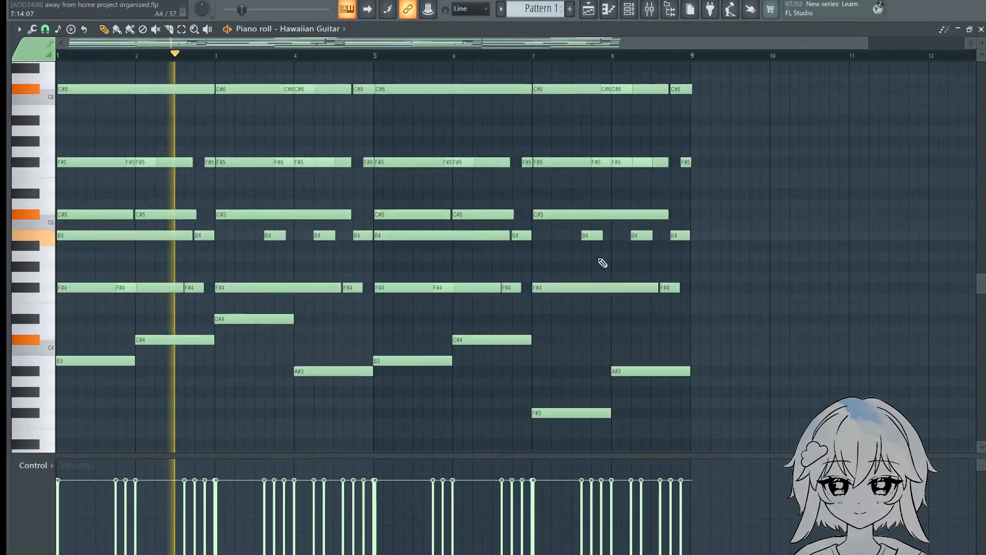
pyautogui.moveTo(520, 198); pyautogui.dragTo(561, 253)
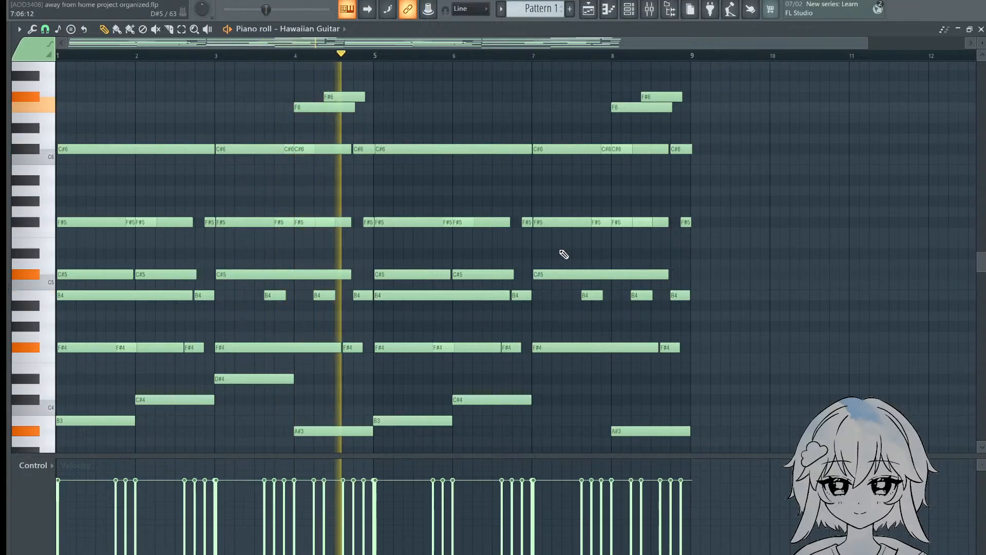
pyautogui.moveTo(557, 303); pyautogui.dragTo(573, 275)
pyautogui.scroll(-1, 572, 275)
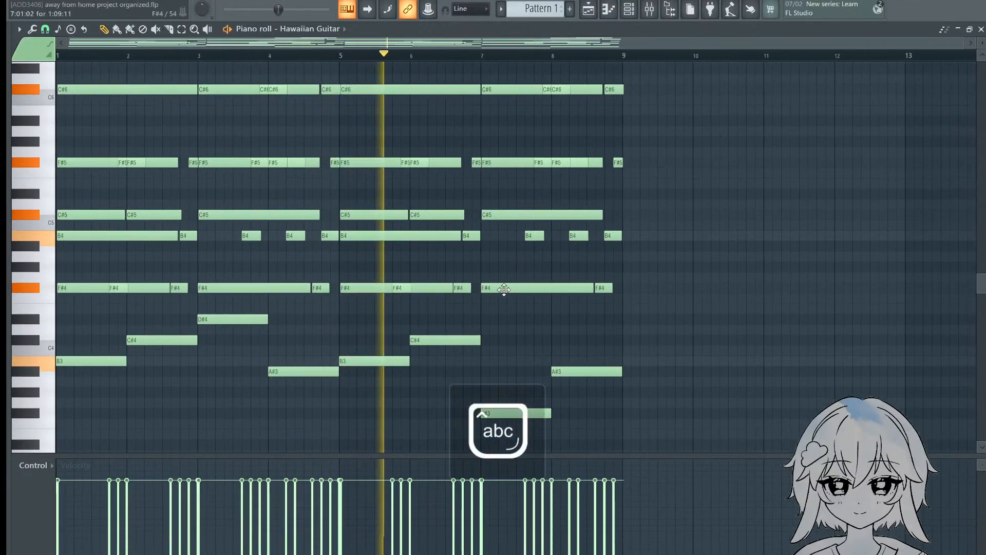
pyautogui.press('capslock')
pyautogui.scroll(2, 570, 282)
pyautogui.moveTo(555, 321); pyautogui.dragTo(641, 357)
pyautogui.scroll(-2, 602, 267)
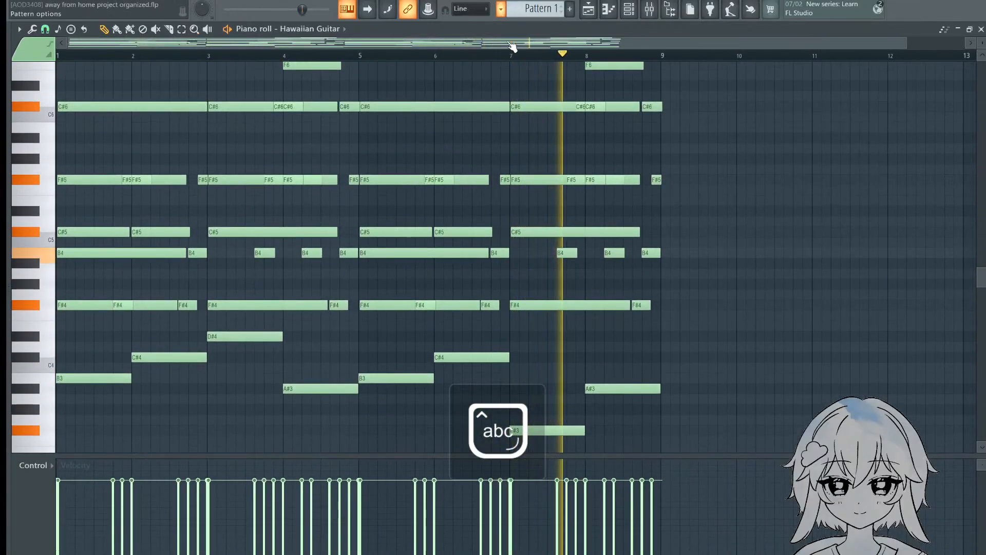
# Step: Stop playback, switch to Pattern 2, and examine its four bars of Hawaiian Guitar notes
pyautogui.moveTo(570, 174); pyautogui.dragTo(581, 59)
pyautogui.press('space')
pyautogui.moveTo(539, 172); pyautogui.dragTo(542, 208)
pyautogui.scroll(-1, 534, 9)
pyautogui.moveTo(216, 92); pyautogui.dragTo(600, 88)
pyautogui.scroll(4, 221, 235)
pyautogui.moveTo(387, 265); pyautogui.dragTo(328, 370)
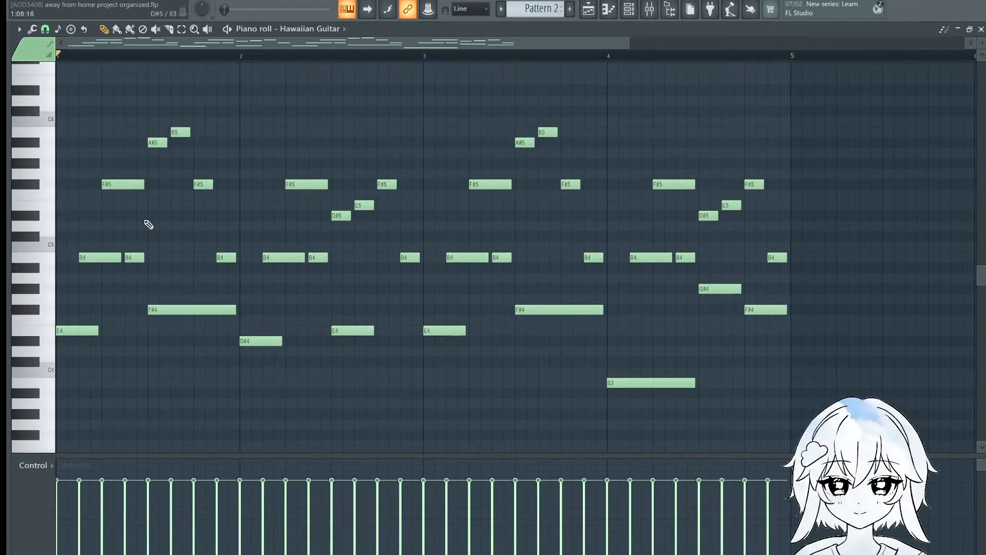
# Step: Bring the playlist back to the front and view the intro clips around bars 9 to 13 on the upper tracks
pyautogui.click(589, 10)
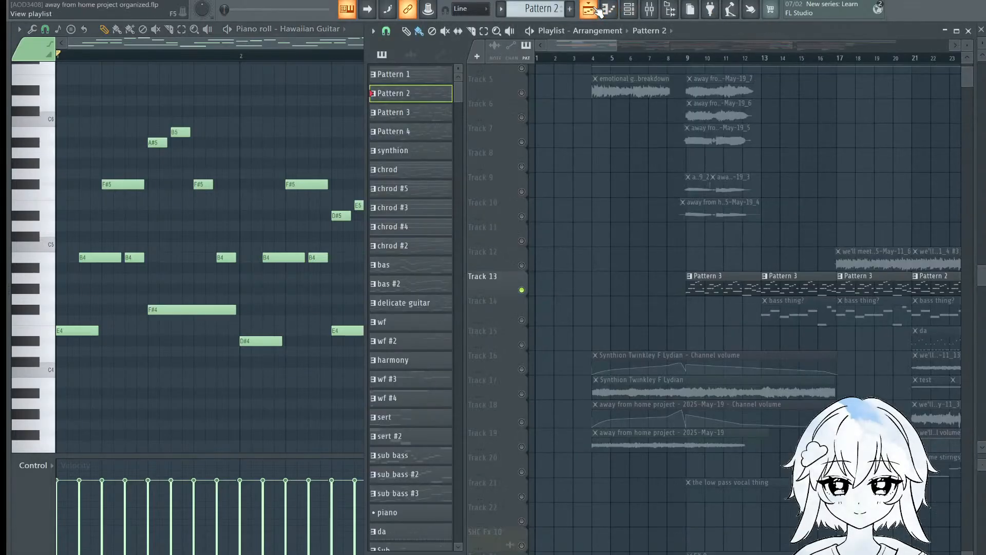
pyautogui.scroll(2, 642, 190)
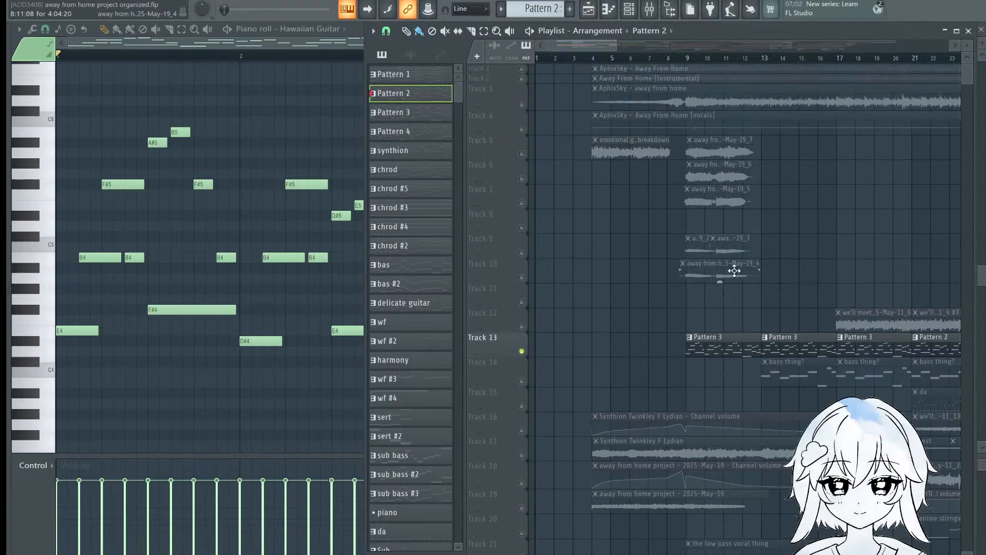
# Step: Turn all playlist tracks back on and examine the audio clips on tracks 5 to 10 around bar 9
pyautogui.scroll(-4, 740, 321)
pyautogui.scroll(3, 591, 205)
pyautogui.rightClick(522, 317)
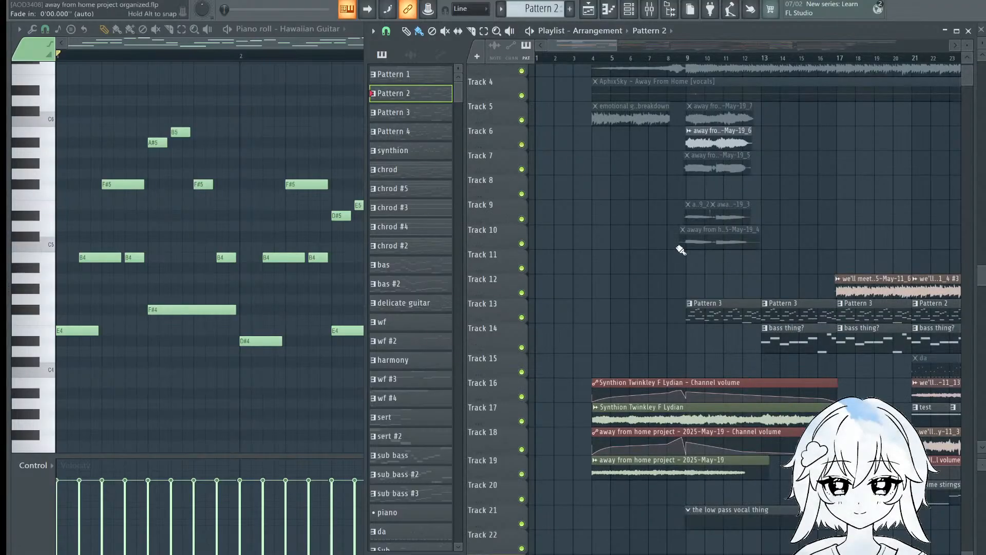
pyautogui.scroll(-1, 709, 63)
pyautogui.scroll(5, 655, 56)
pyautogui.scroll(-1, 742, 170)
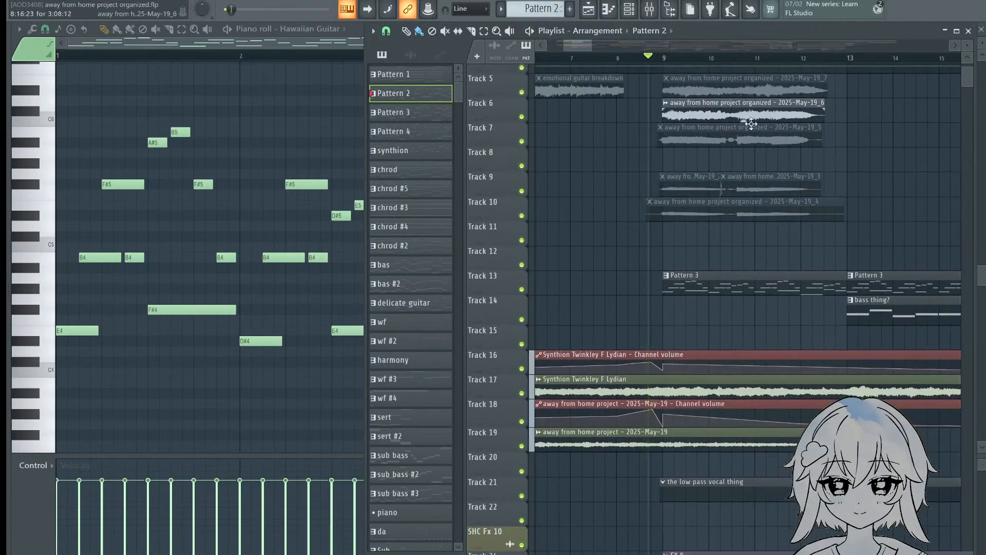
# Step: Solo Track 6 with Track 13 added, and play both from just before bar 9
pyautogui.scroll(2, 750, 121)
pyautogui.scroll(3, 755, 59)
pyautogui.rightClick(522, 178)
pyautogui.click(522, 351)
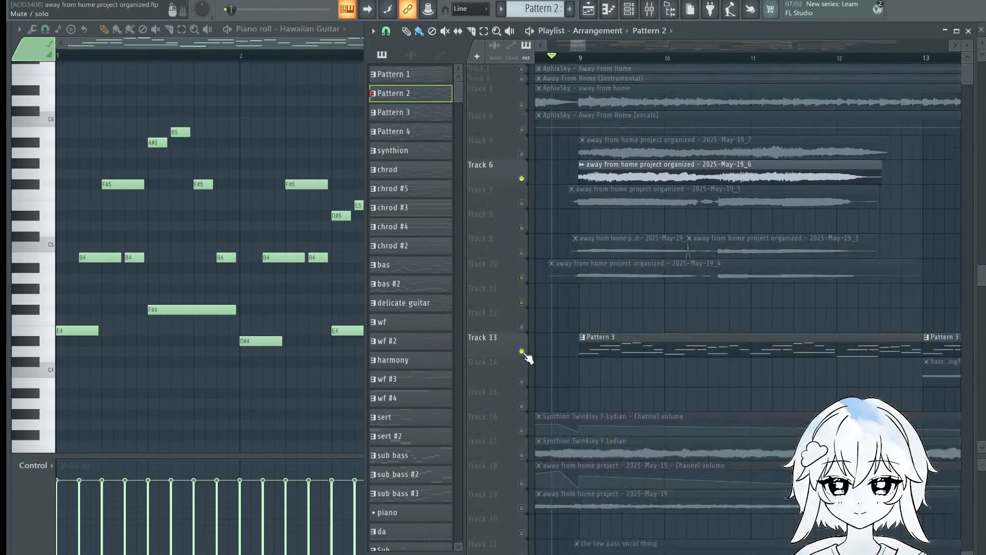
pyautogui.press('space')
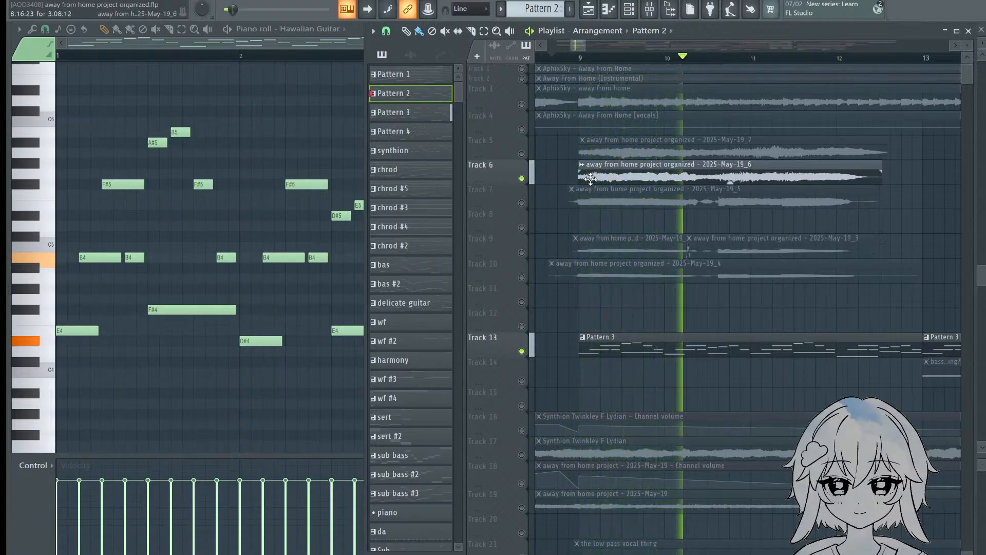
# Step: Solo Track 6 alone and play its audio clip from just before bar 9
pyautogui.rightClick(523, 178)
pyautogui.press('space')
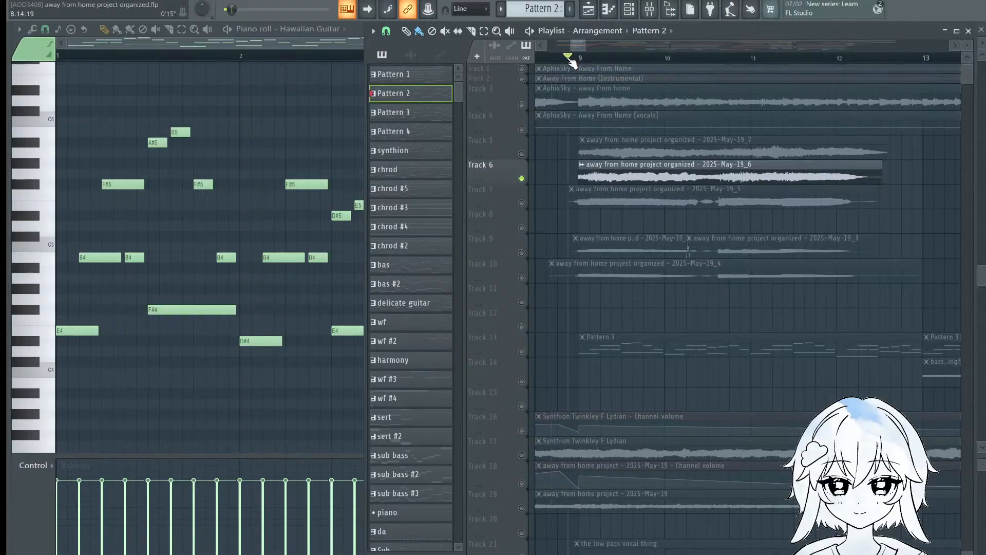
pyautogui.press('space')
pyautogui.scroll(-3, 700, 154)
pyautogui.scroll(3, 831, 256)
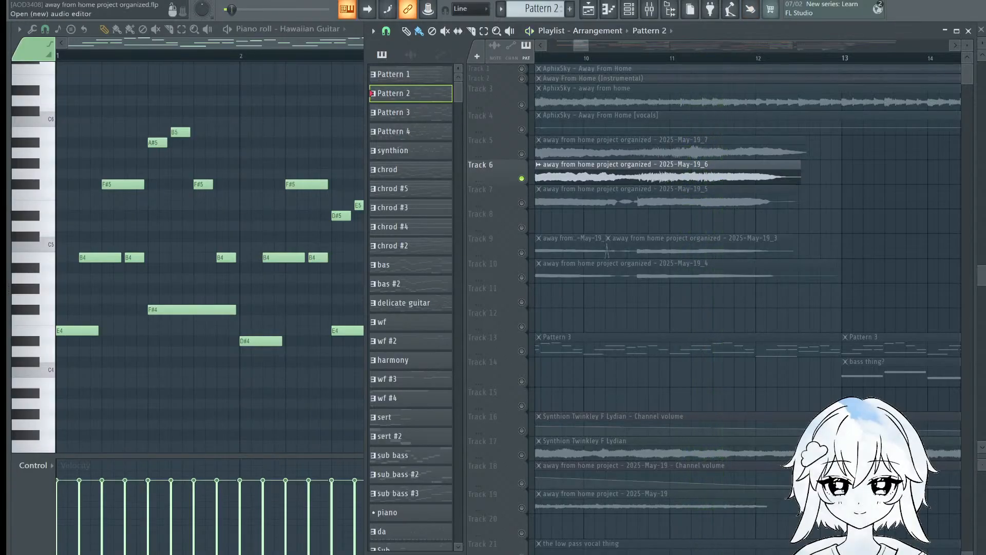
# Step: Open the Edison audio editor and the sample settings of the 2025-May-19_5 clip on Track 7
pyautogui.hotkey('ctrl', 'e')
pyautogui.doubleClick(662, 198)
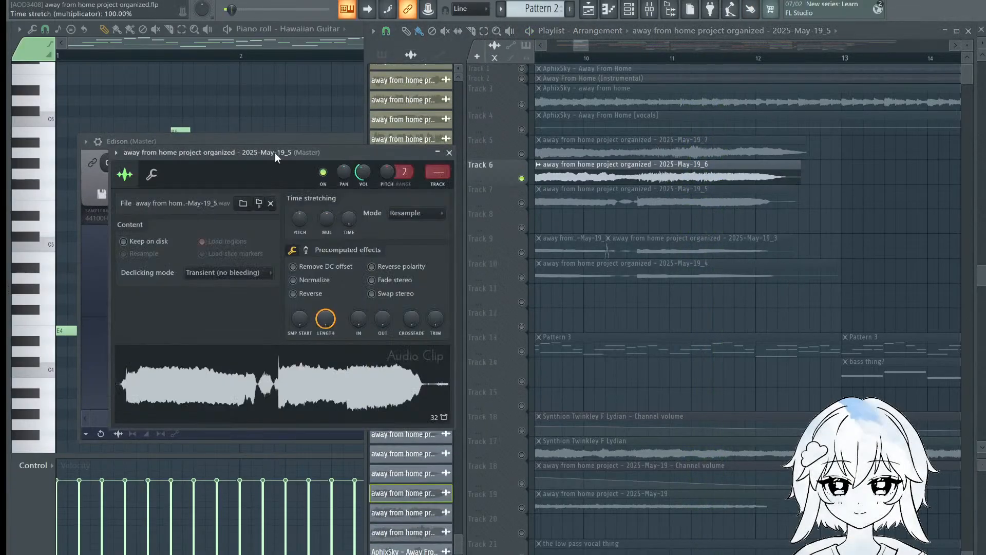
pyautogui.moveTo(276, 157); pyautogui.dragTo(724, 210)
pyautogui.moveTo(643, 132); pyautogui.dragTo(752, 116)
# Step: Solo Track 7 to hear the 2025-May-19_5 clip, and load that sample into Edison for playback
pyautogui.rightClick(523, 188)
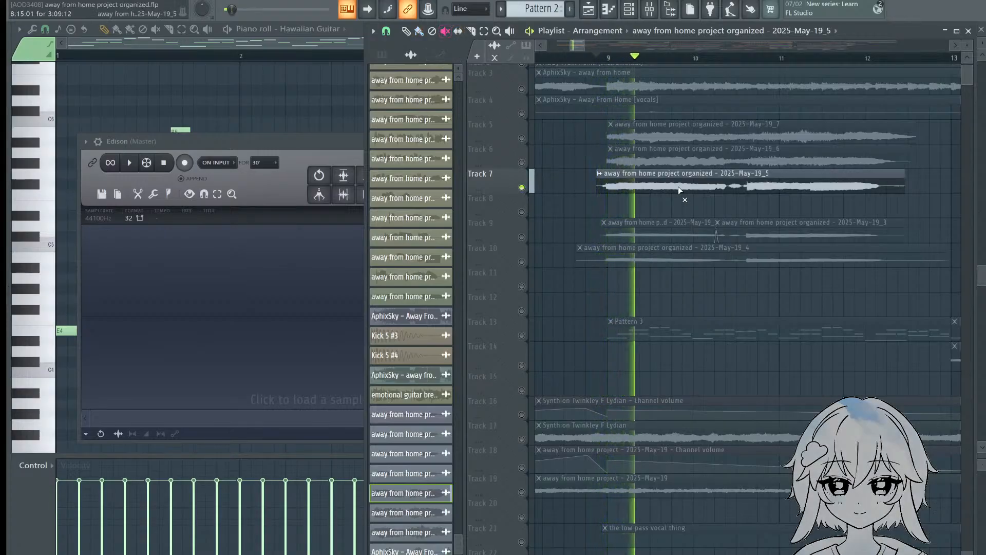
pyautogui.doubleClick(731, 183)
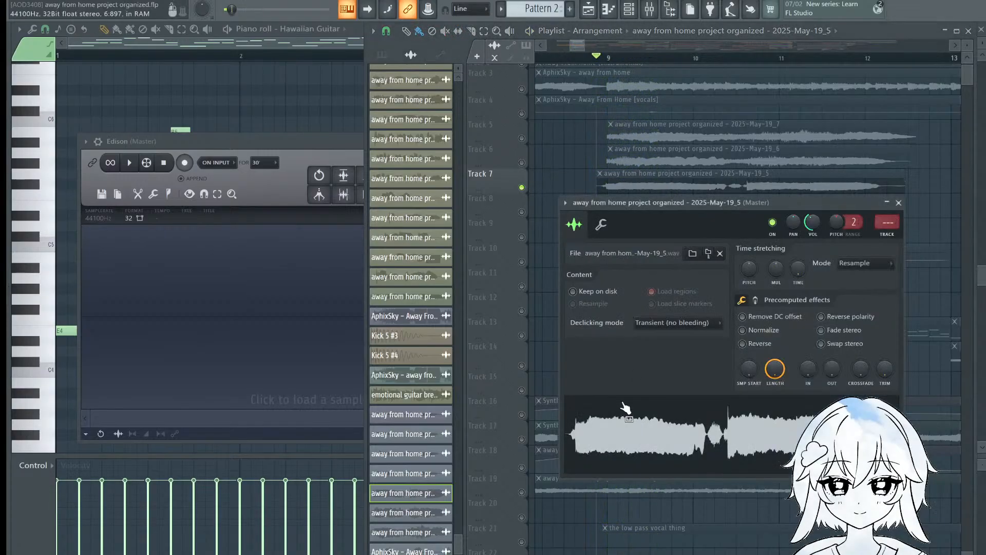
pyautogui.moveTo(627, 407); pyautogui.dragTo(220, 316)
pyautogui.click(209, 148)
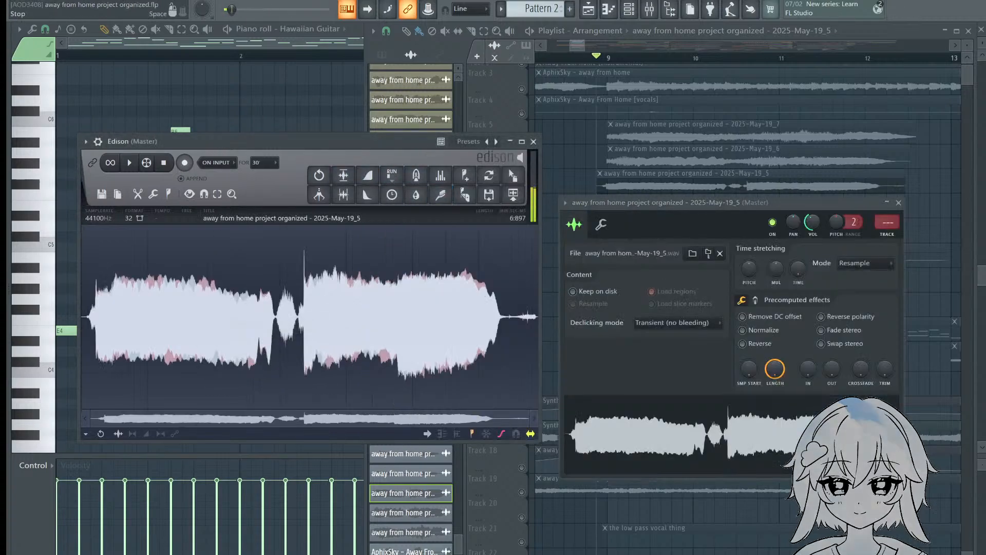
# Step: Apply a Blur to the whole 2025-May-19_5 sample in Edison and play the processed audio
pyautogui.click(426, 201)
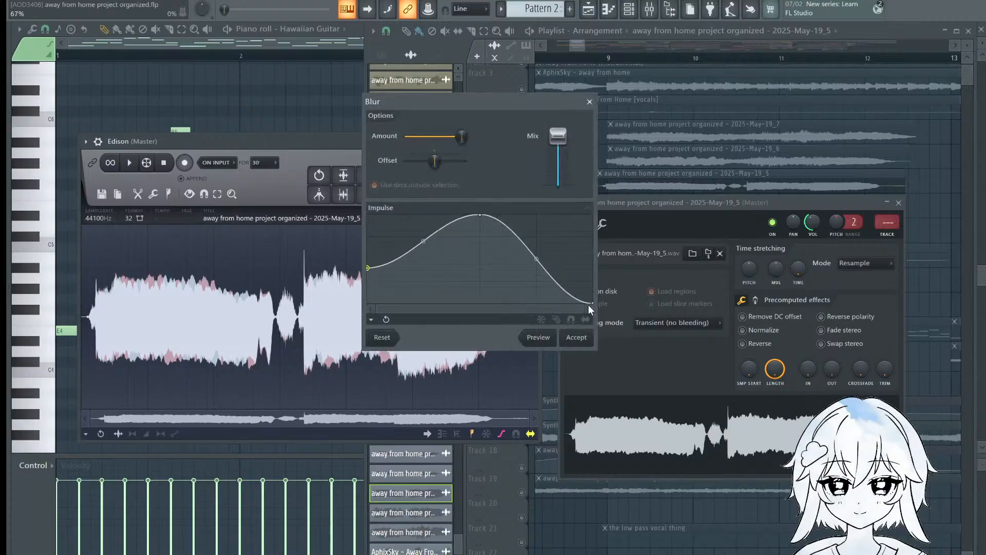
pyautogui.click(578, 343)
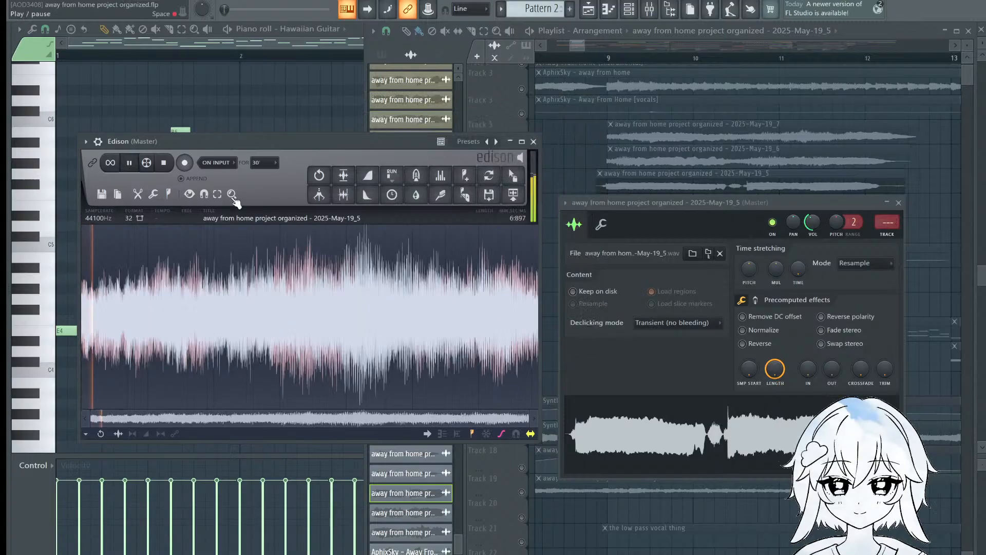
pyautogui.moveTo(195, 138); pyautogui.dragTo(215, 129)
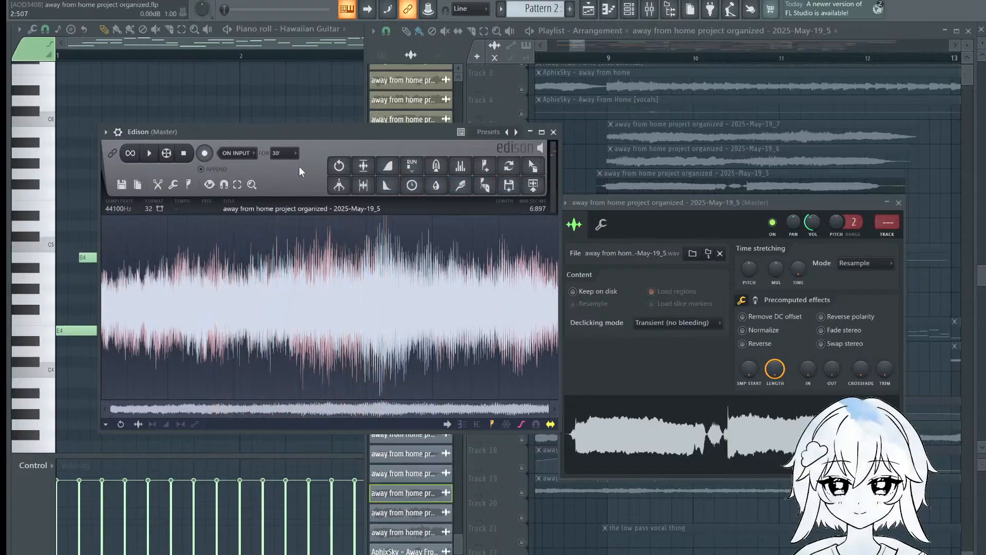
# Step: Delete the entire sample from Edison and maximize the playlist over the editor windows
pyautogui.hotkey('ctrl', 'a')
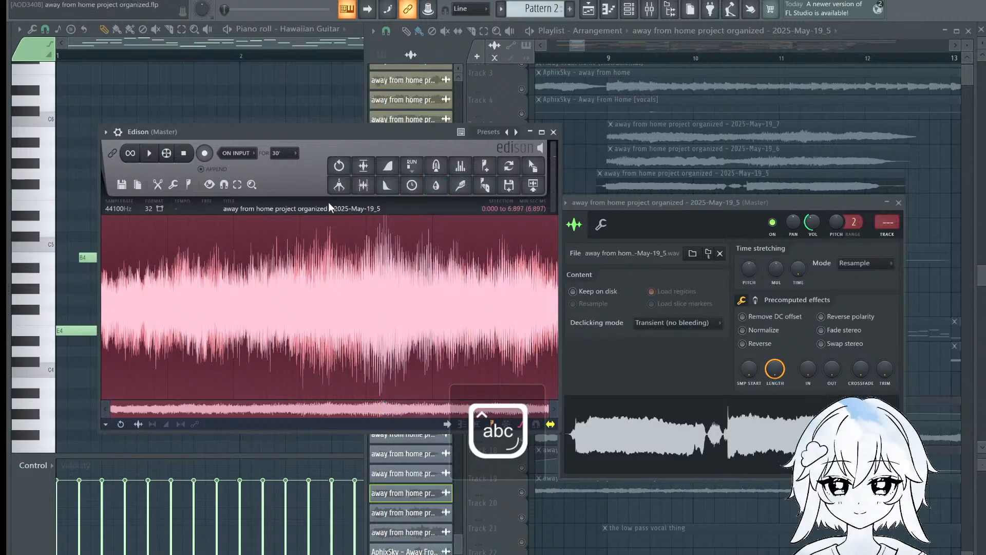
pyautogui.press('Delete')
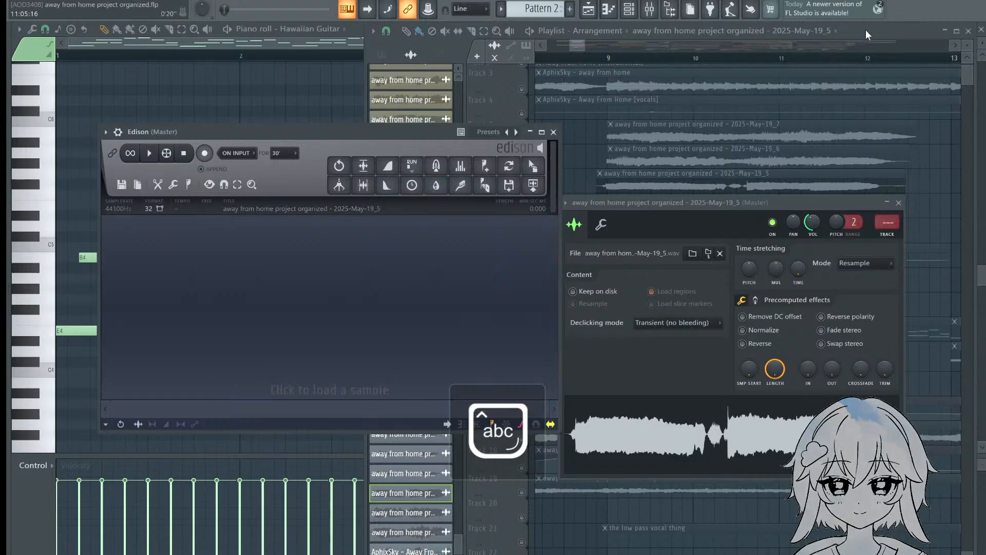
pyautogui.doubleClick(867, 35)
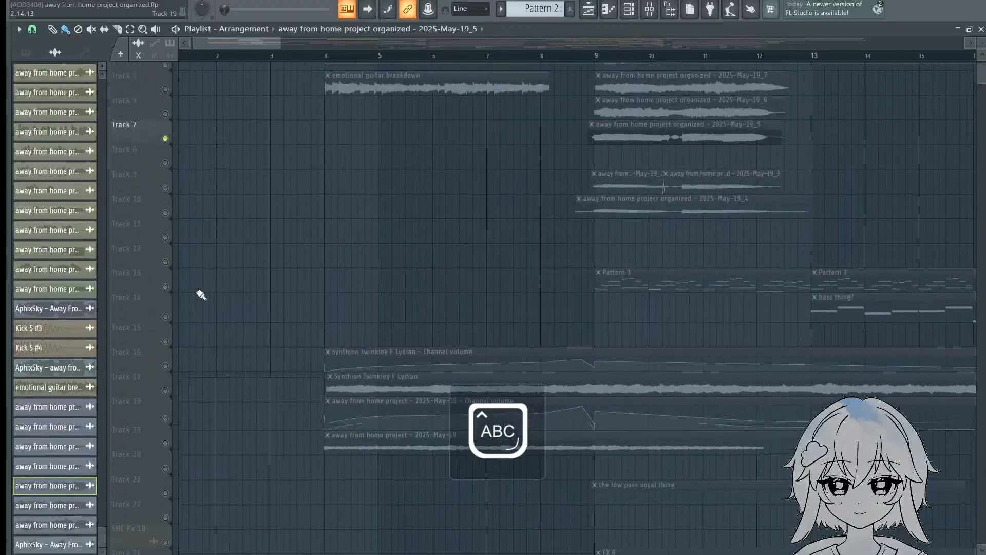
# Step: Turn all playlist tracks back on and play the arrangement around bars 9 to 10
pyautogui.rightClick(167, 379)
pyautogui.rightClick(167, 380)
pyautogui.scroll(-2, 652, 84)
pyautogui.scroll(2, 473, 100)
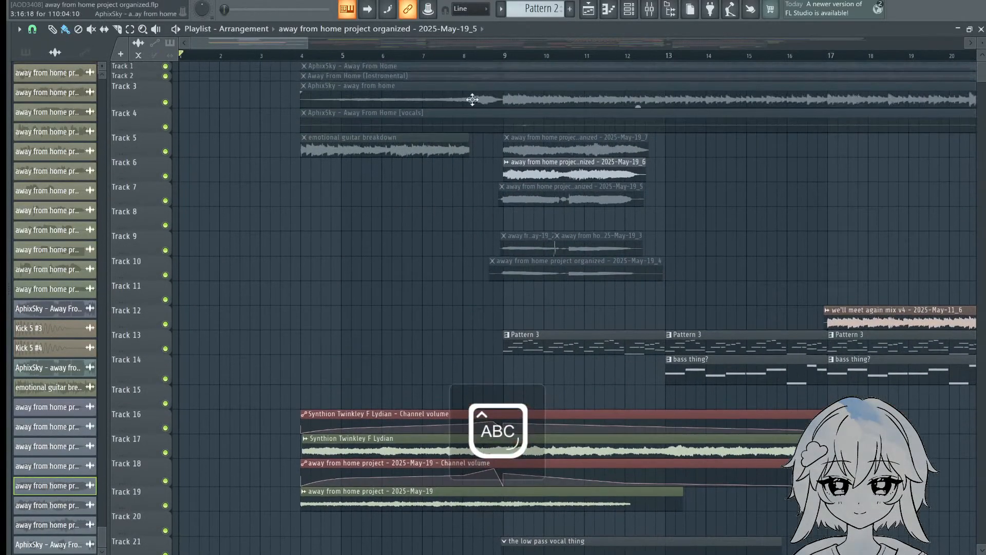
pyautogui.scroll(-2, 516, 154)
pyautogui.press('space')
# Step: Follow the playback from bar 10 toward bar 19, viewing the clips on the middle and lower tracks
pyautogui.moveTo(572, 360); pyautogui.dragTo(502, 297)
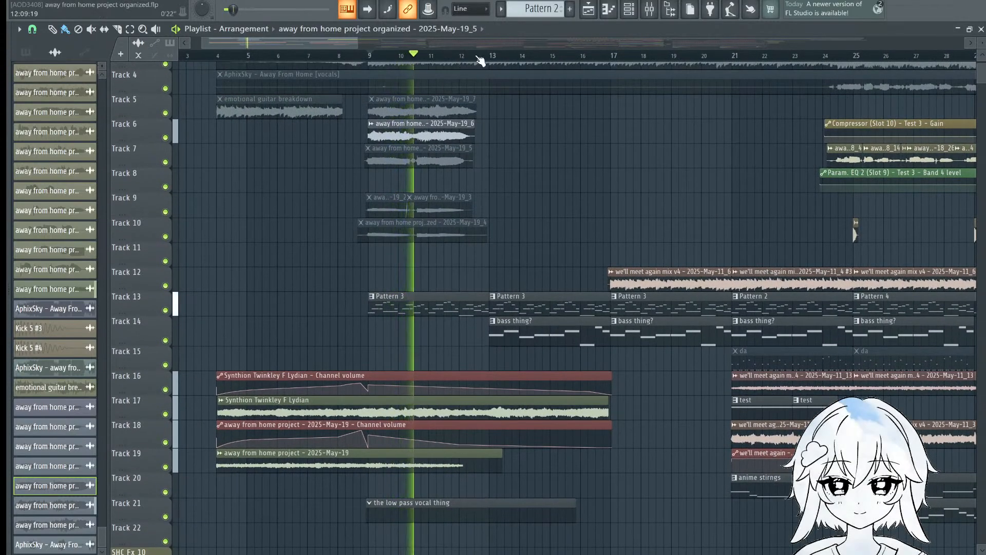
pyautogui.moveTo(622, 271); pyautogui.dragTo(561, 80)
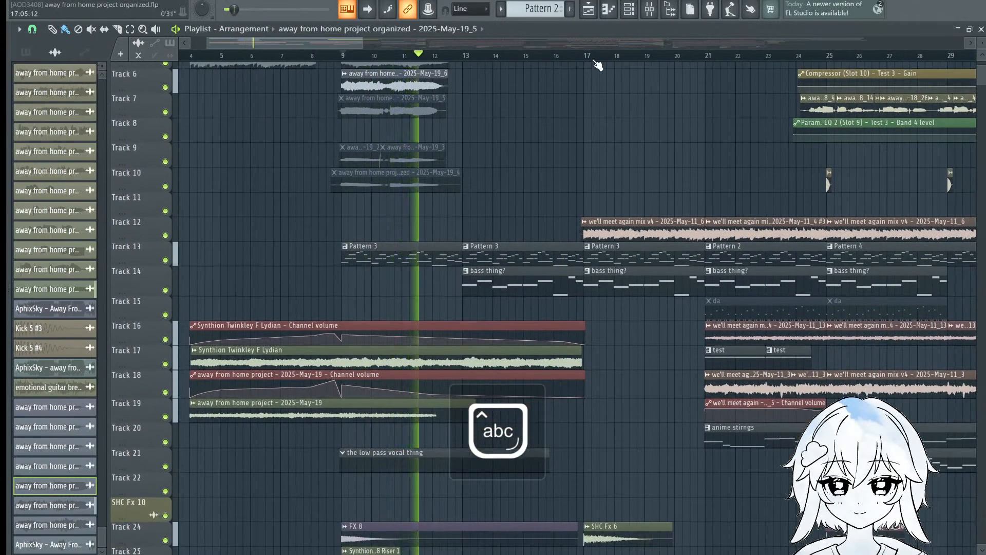
pyautogui.moveTo(578, 218); pyautogui.dragTo(548, 154)
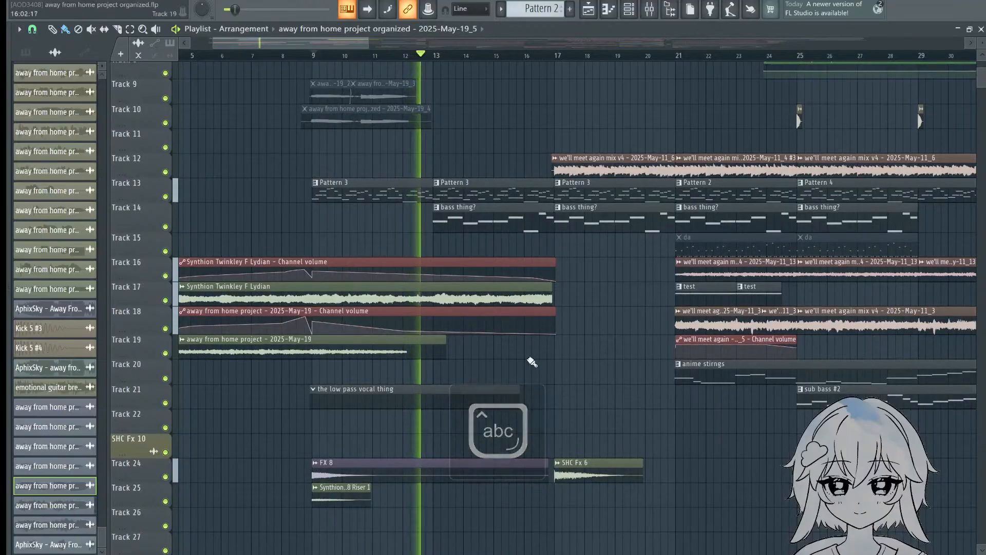
pyautogui.moveTo(530, 361); pyautogui.dragTo(534, 236)
pyautogui.moveTo(495, 466); pyautogui.dragTo(388, 320)
# Step: Solo Track 12 to hear its "we'll meet again mix v4" clip, and turn all tracks back on
pyautogui.rightClick(168, 280)
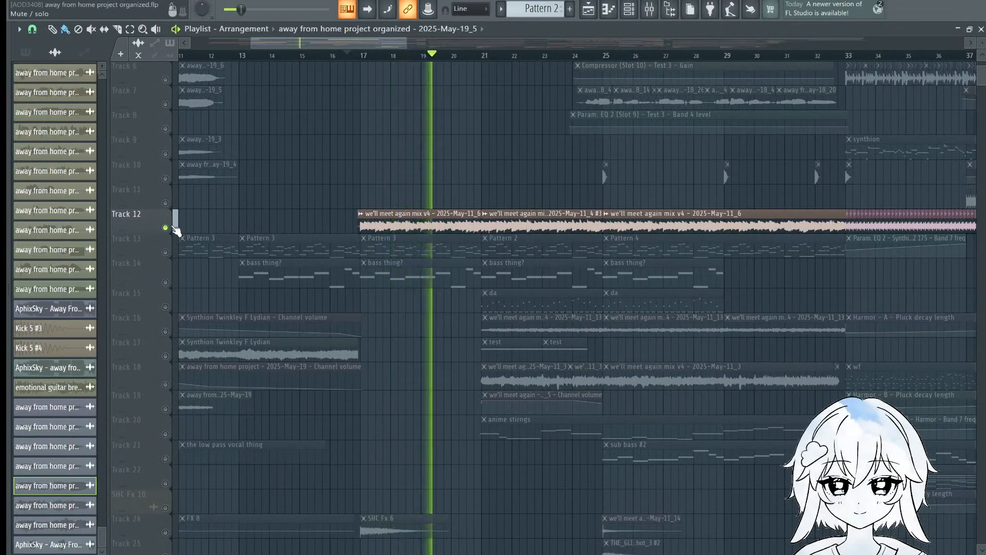
pyautogui.rightClick(167, 229)
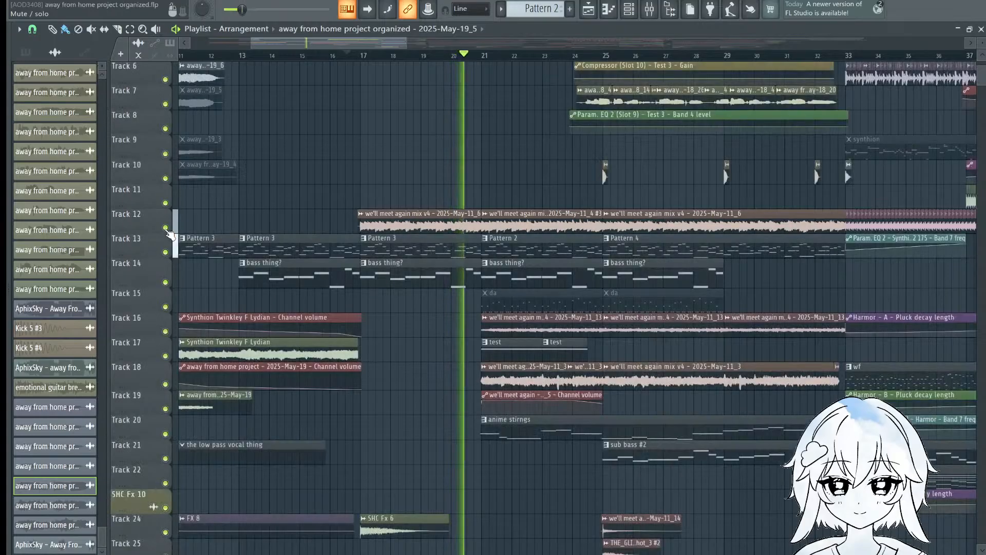
pyautogui.moveTo(529, 339); pyautogui.dragTo(444, 173)
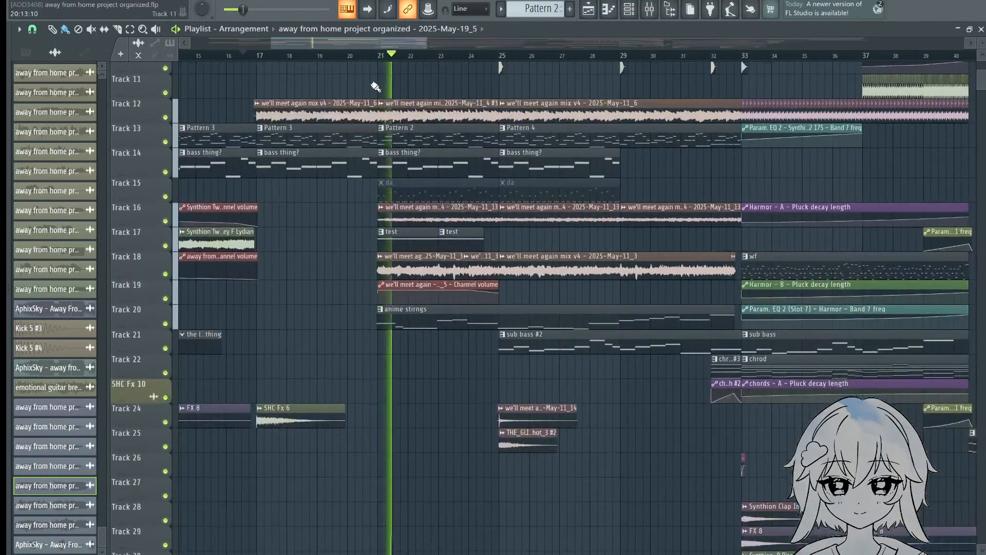
# Step: Move the playback position to just before bar 21 and solo Tracks 16, 17 and 18 in turn
pyautogui.scroll(2, 376, 61)
pyautogui.scroll(1, 376, 61)
pyautogui.click(375, 56)
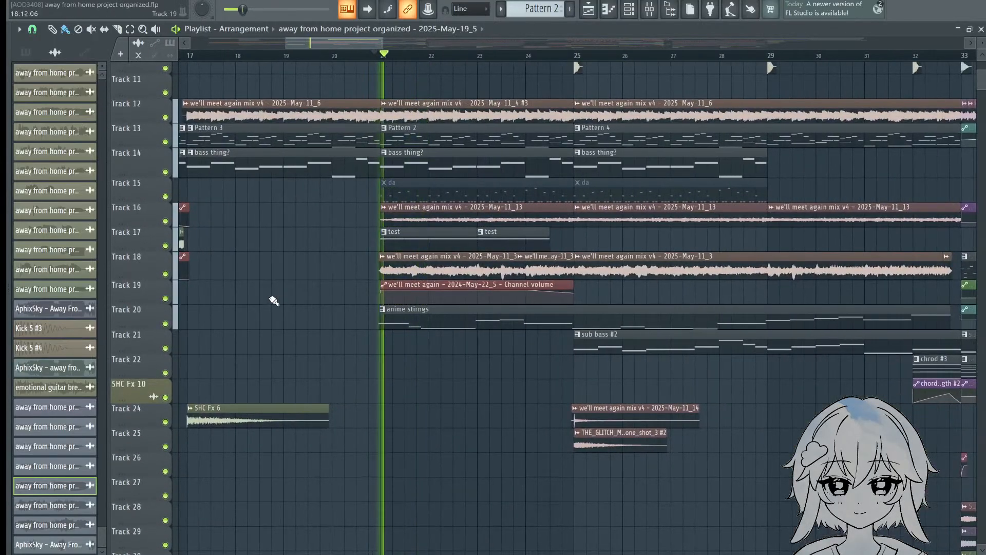
pyautogui.rightClick(166, 221)
pyautogui.click(166, 246)
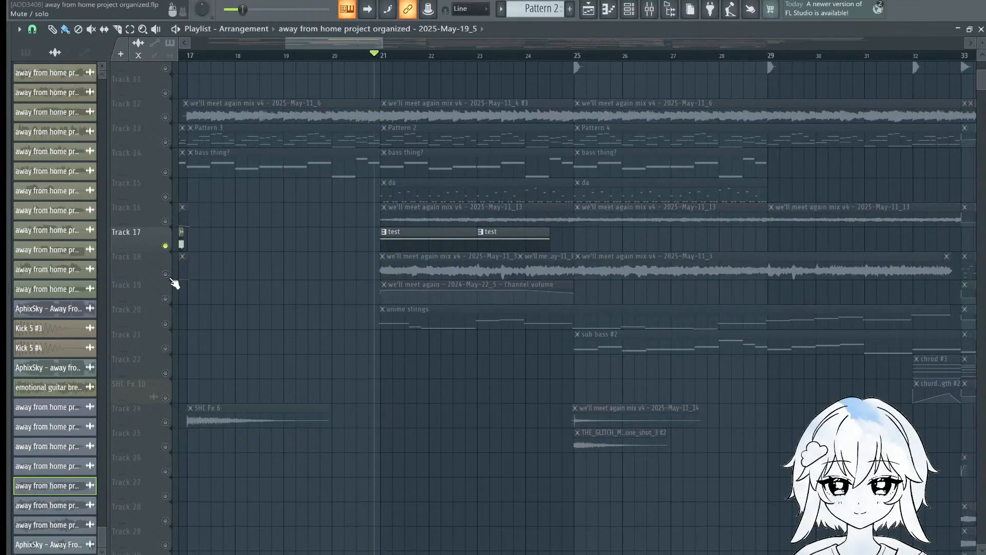
pyautogui.rightClick(165, 274)
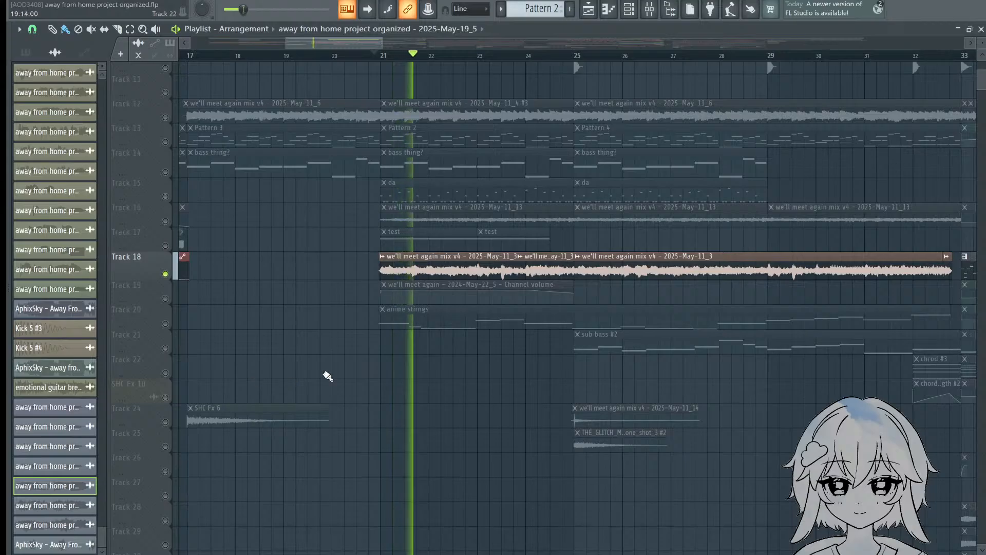
# Step: Add Tracks 20 and 13 to the soloed Track 18 and play the combination from bar 21
pyautogui.click(165, 323)
pyautogui.click(166, 142)
pyautogui.scroll(-2, 583, 145)
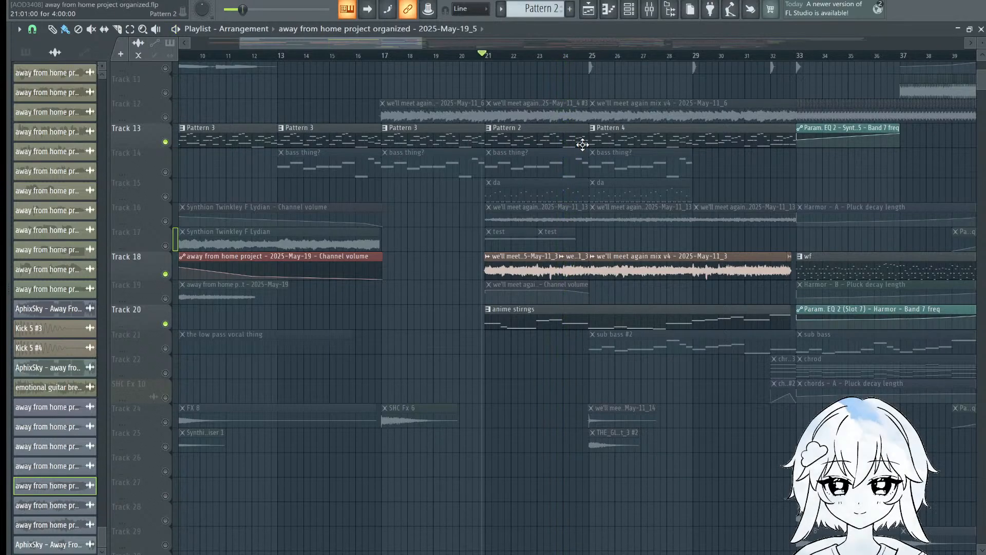
pyautogui.press('space')
pyautogui.moveTo(582, 145); pyautogui.dragTo(571, 190)
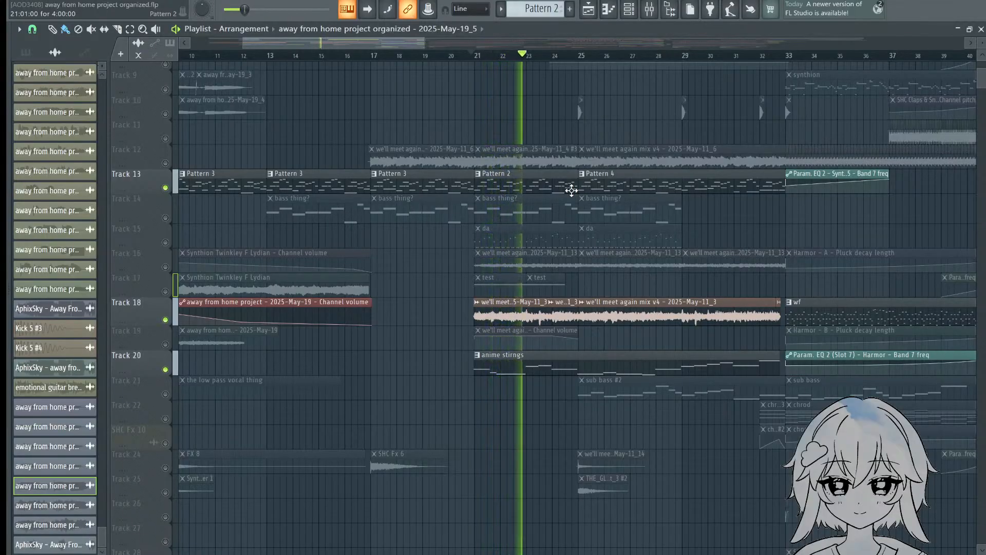
pyautogui.moveTo(563, 173); pyautogui.dragTo(562, 248)
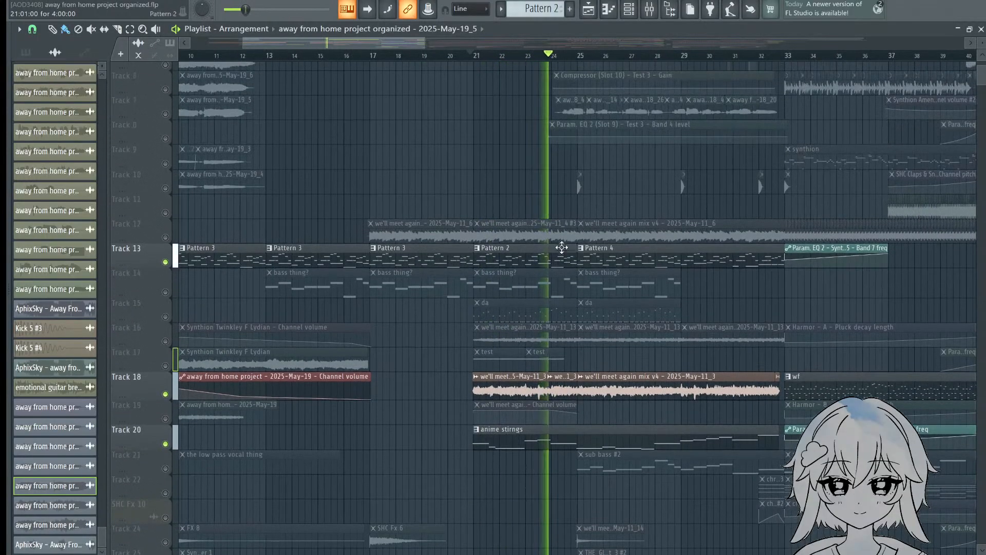
# Step: Turn all tracks back on and follow the playback past bar 25, examining the clips that enter there
pyautogui.rightClick(166, 262)
pyautogui.rightClick(166, 262)
pyautogui.moveTo(697, 153); pyautogui.dragTo(635, 238)
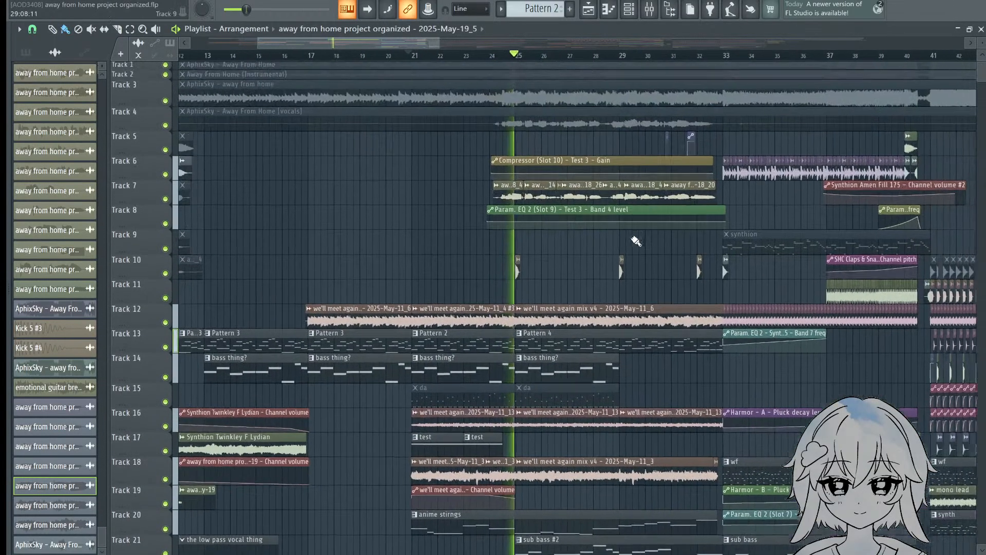
pyautogui.scroll(-2, 630, 236)
pyautogui.moveTo(611, 128); pyautogui.dragTo(595, 44)
pyautogui.scroll(1, 599, 66)
pyautogui.moveTo(626, 141); pyautogui.dragTo(619, 1)
pyautogui.moveTo(574, 229); pyautogui.dragTo(464, 433)
# Step: Solo Track 7's clips during playback and add Tracks 14 and 13 to them
pyautogui.rightClick(167, 165)
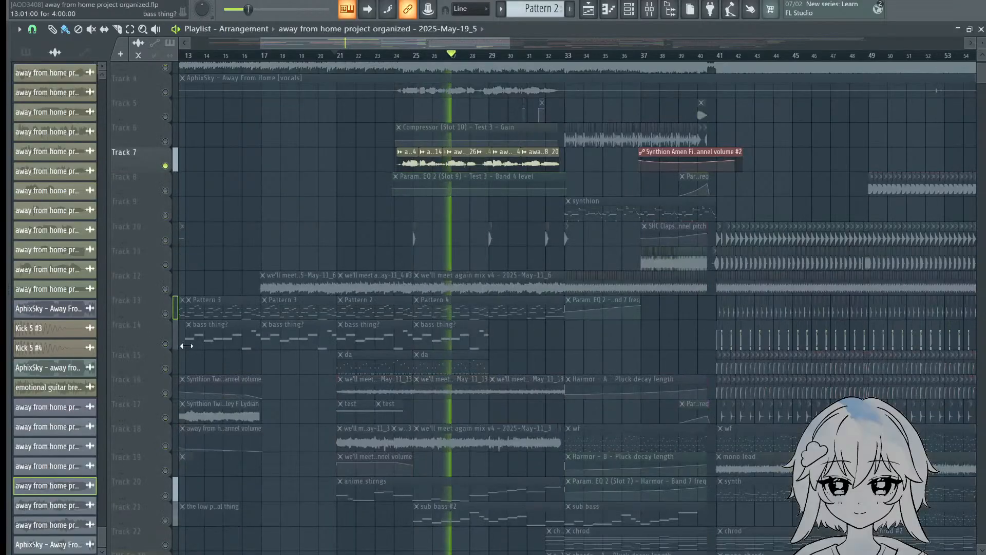
pyautogui.click(168, 344)
pyautogui.click(168, 314)
pyautogui.moveTo(327, 462); pyautogui.dragTo(325, 389)
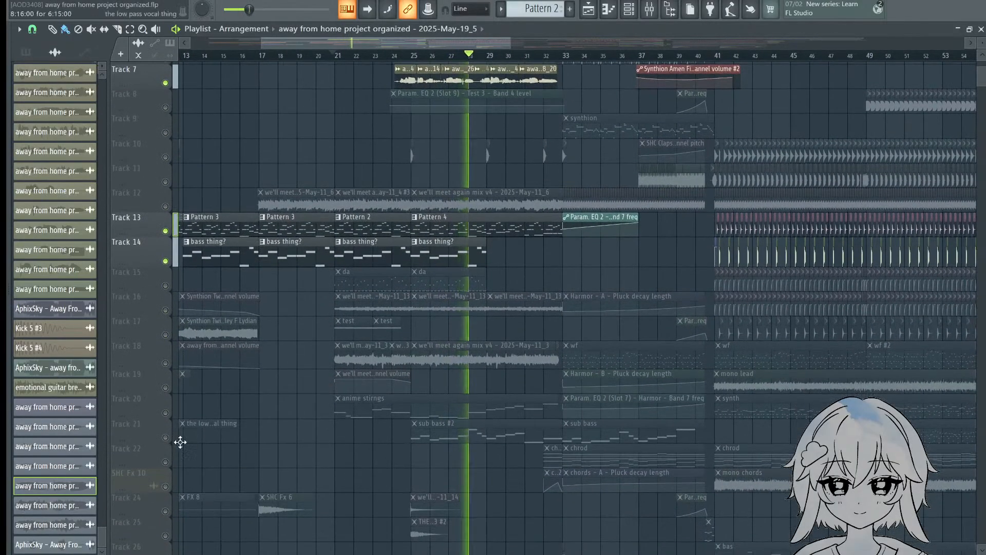
# Step: Add the sub bass on Track 21 and the anime strings on Track 20 to the audible tracks, muting Track 13
pyautogui.click(166, 438)
pyautogui.click(168, 234)
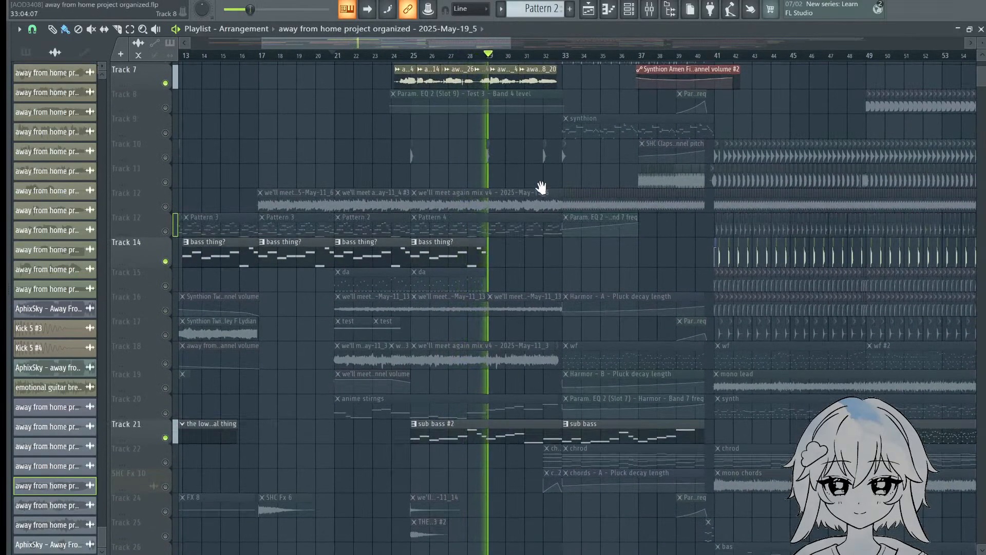
pyautogui.moveTo(541, 187); pyautogui.dragTo(478, 161)
pyautogui.scroll(4, 474, 61)
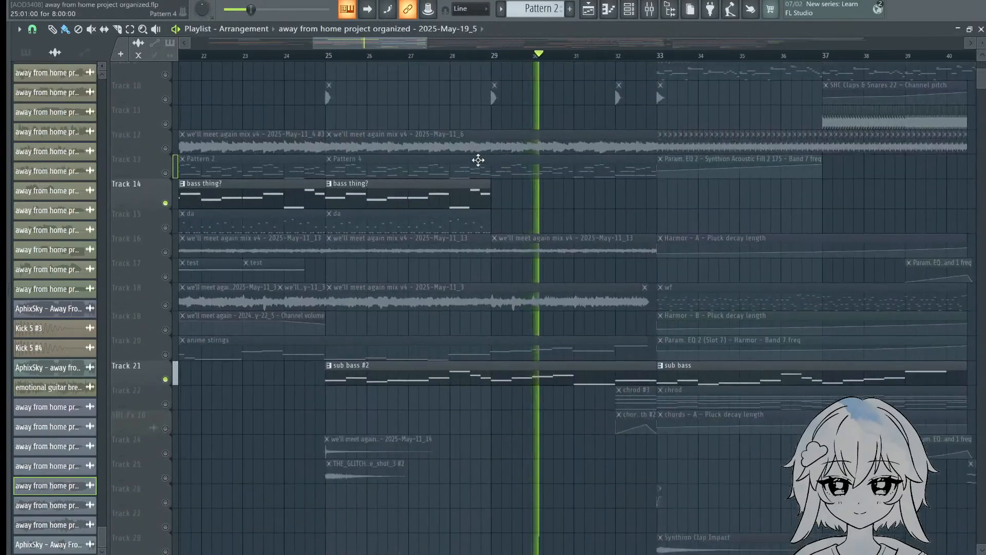
pyautogui.scroll(3, 477, 161)
pyautogui.click(167, 438)
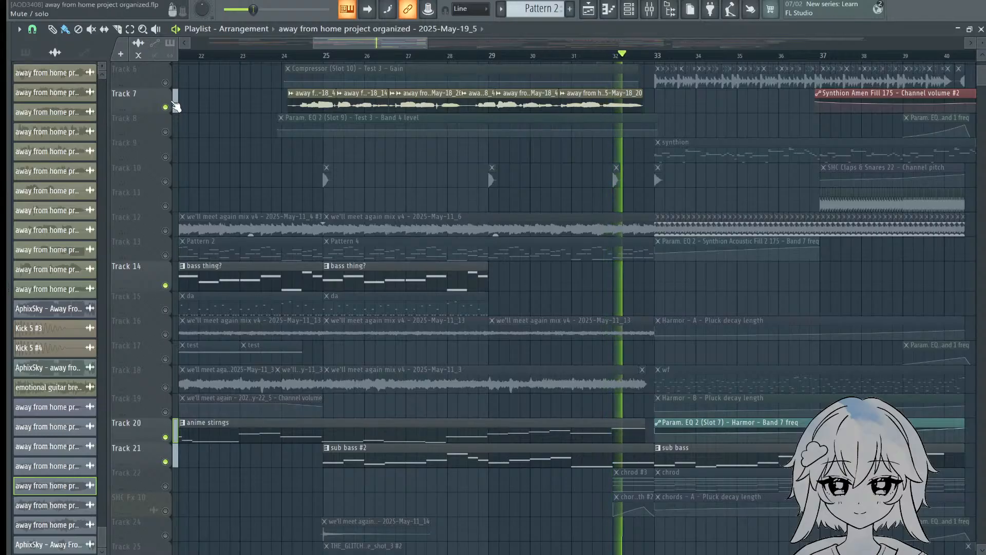
# Step: Stop playback, turn all tracks back on and solo only Track 7 with the chopped vocal clips
pyautogui.press('space')
pyautogui.rightClick(170, 106)
pyautogui.rightClick(170, 105)
pyautogui.click(289, 53)
pyautogui.moveTo(315, 172); pyautogui.dragTo(299, 268)
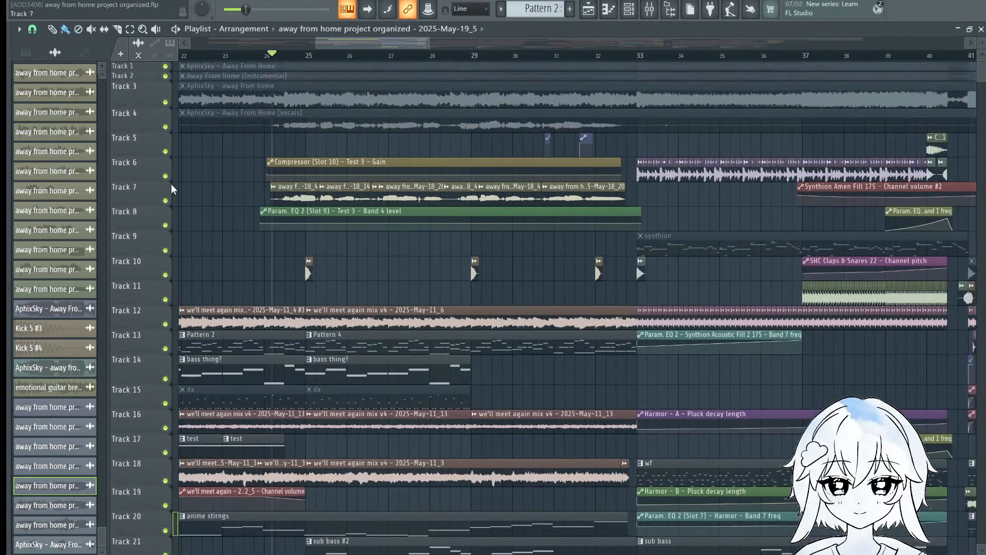
pyautogui.rightClick(169, 190)
# Step: Open the channel settings of a Track 7 vocal clip and bring up its Test 3 insert in the mixer
pyautogui.click(382, 191)
pyautogui.click(382, 191)
pyautogui.doubleClick(384, 197)
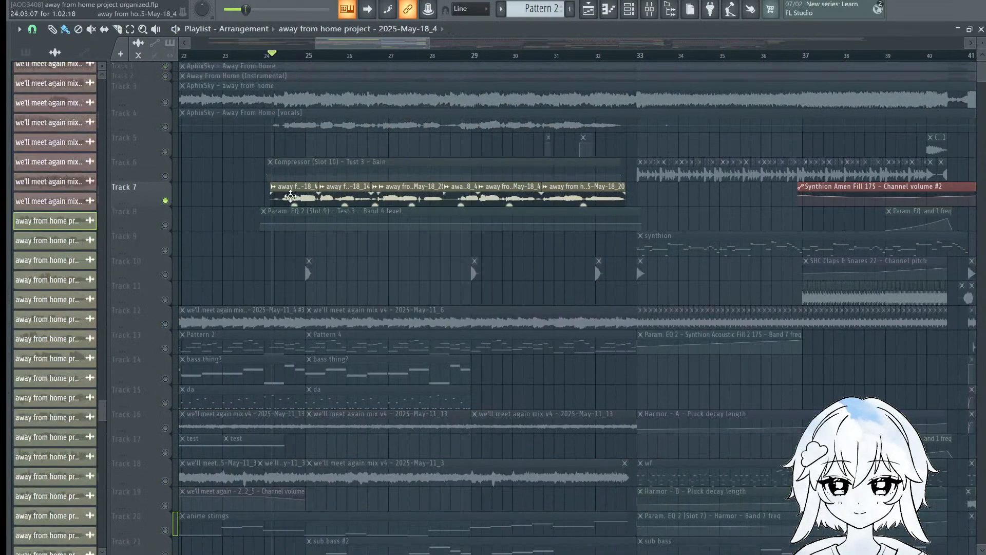
pyautogui.click(645, 10)
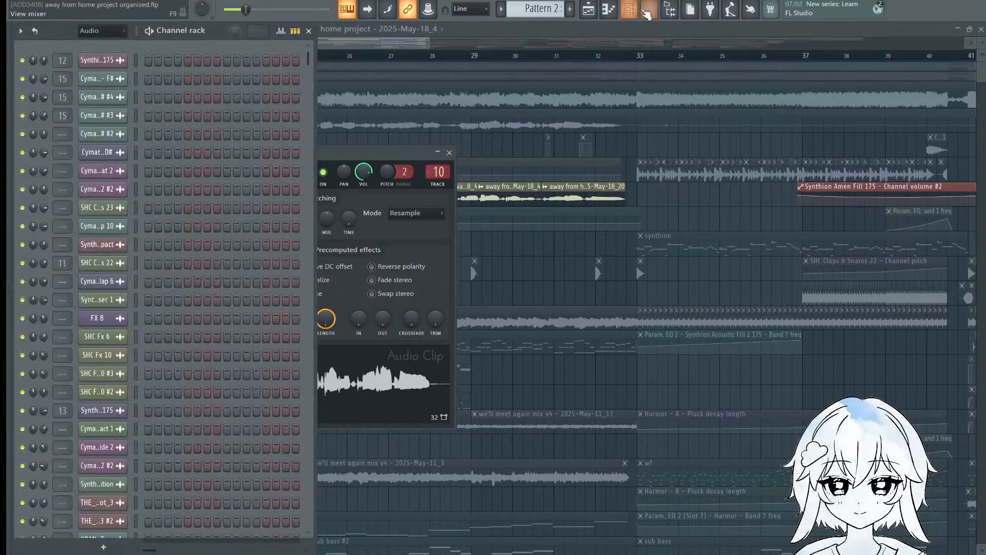
pyautogui.click(663, 6)
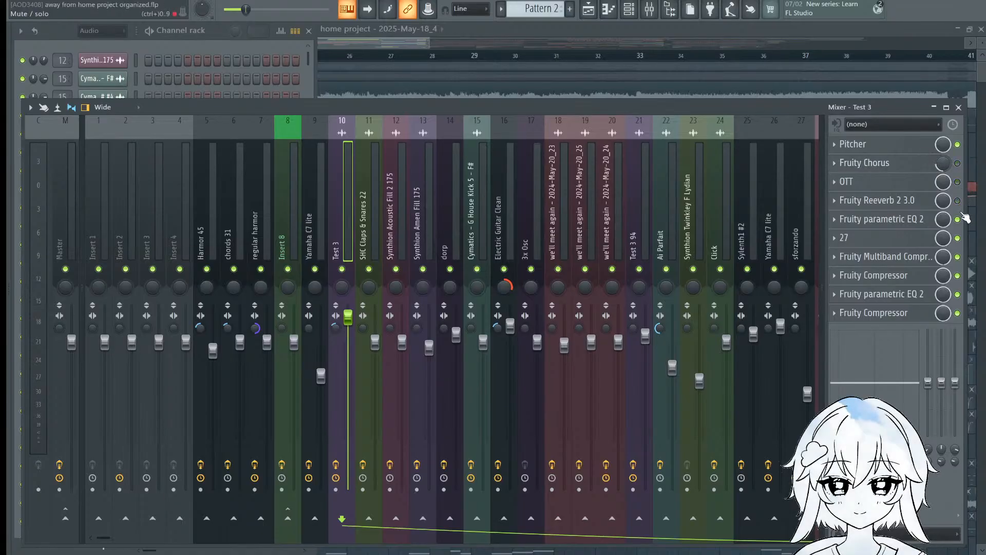
# Step: Bypass every effect on the Test 3 insert except Pitcher and listen to the vocals
pyautogui.click(959, 220)
pyautogui.click(959, 257)
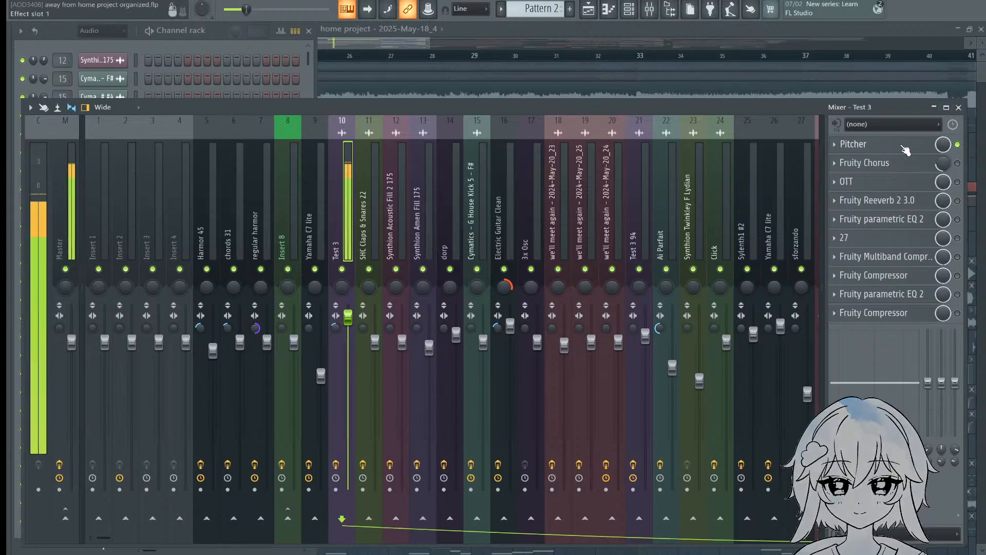
pyautogui.click(905, 148)
# Step: Re-enable Fruity Chorus, OTT and Fruity Reeverb 2 on the Test 3 insert one by one during playback
pyautogui.click(957, 164)
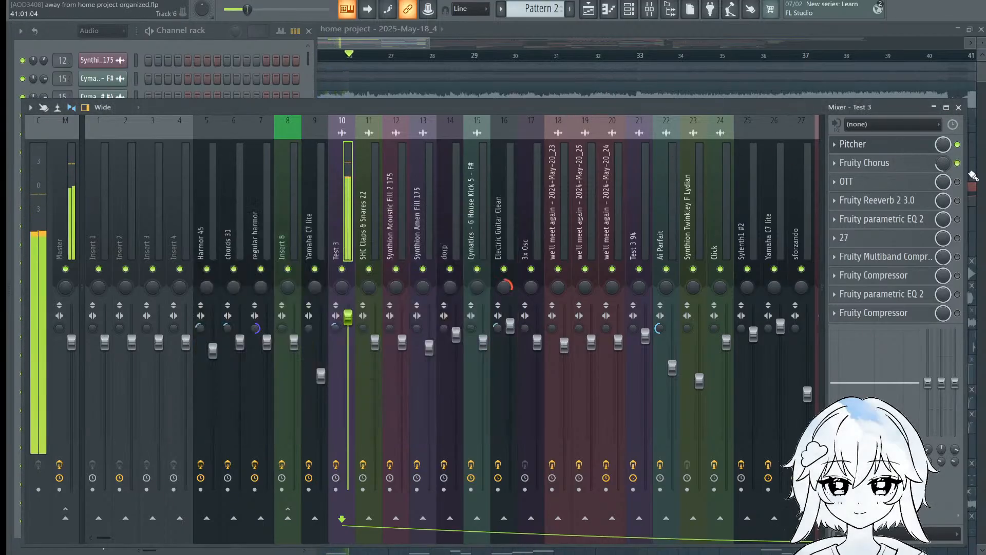
pyautogui.click(957, 182)
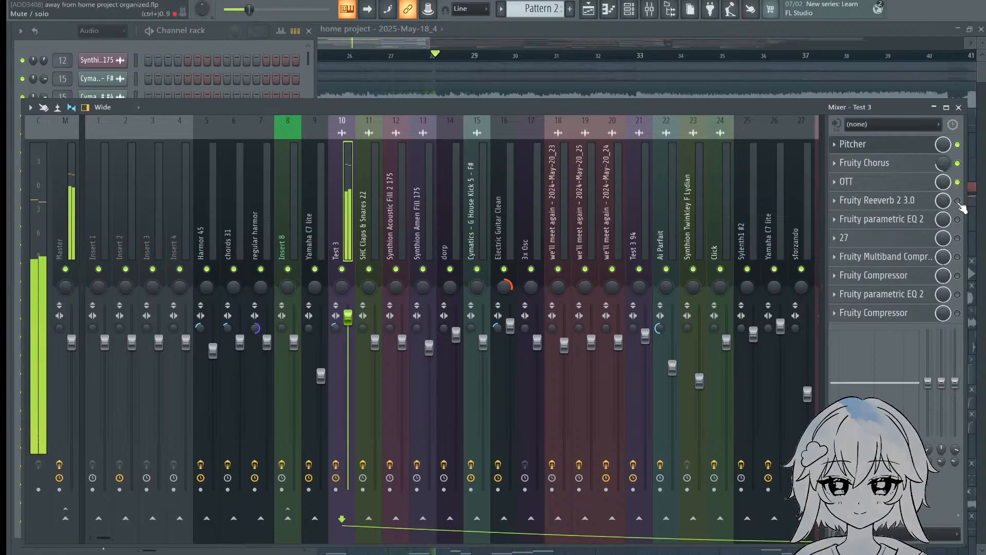
pyautogui.click(959, 201)
pyautogui.click(906, 187)
pyautogui.click(906, 187)
pyautogui.click(910, 202)
pyautogui.click(913, 202)
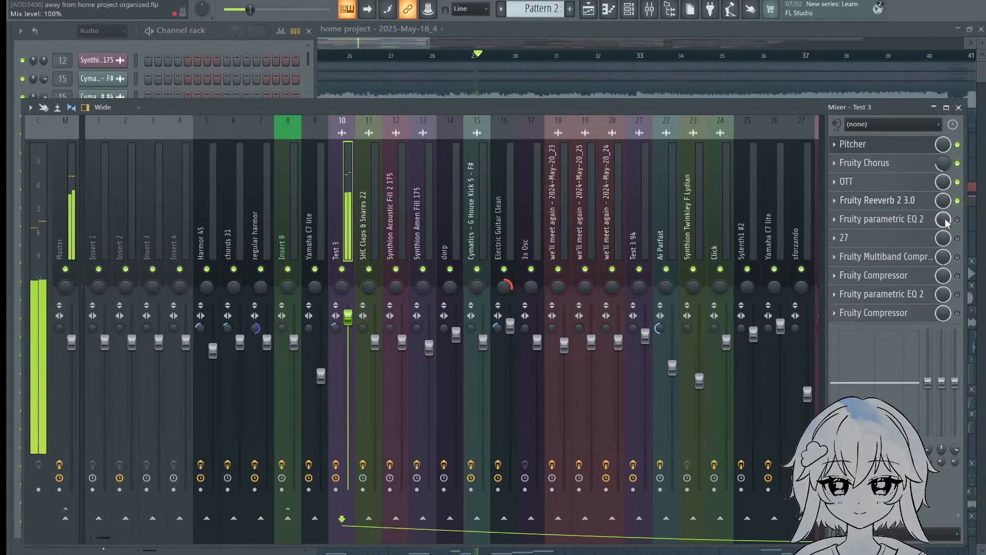
# Step: Re-enable the first Fruity parametric EQ 2 and the effect named 27, and open the Manipulator plugin in that slot
pyautogui.click(957, 219)
pyautogui.click(925, 219)
pyautogui.click(925, 220)
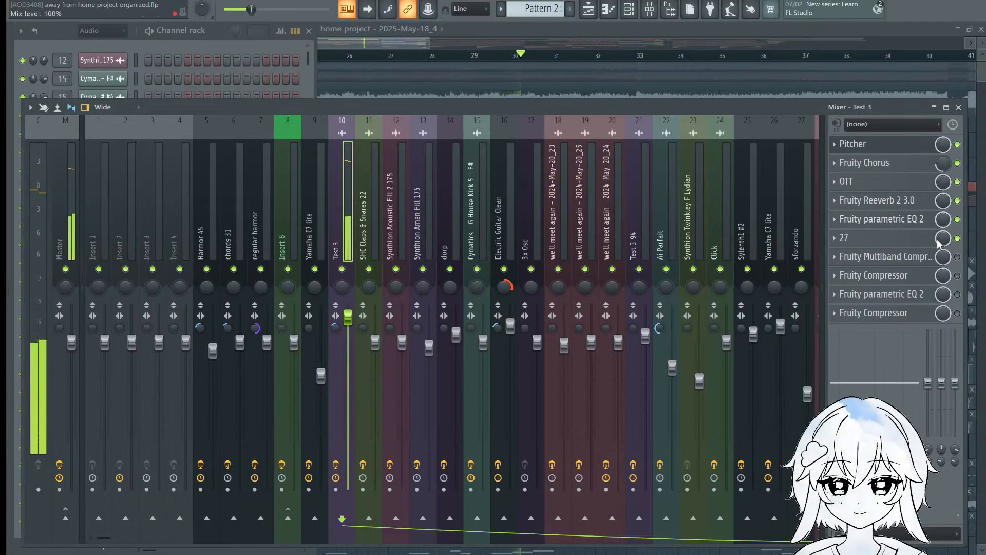
pyautogui.click(924, 238)
pyautogui.click(925, 238)
pyautogui.click(957, 238)
pyautogui.click(925, 238)
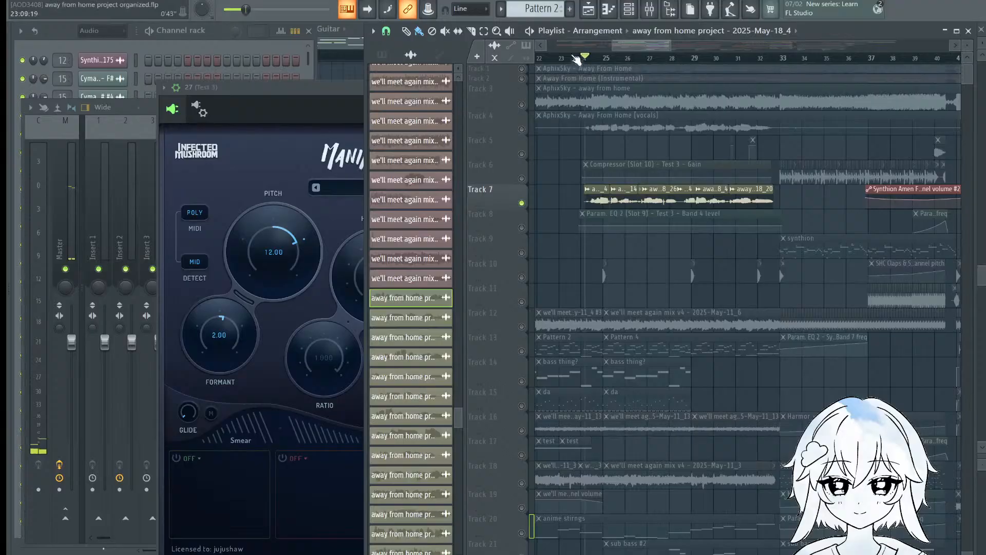
# Step: Move the Manipulator window clear of the playlist and briefly play Track 7's vocals from around bar 24
pyautogui.hscroll(-1, 576, 59)
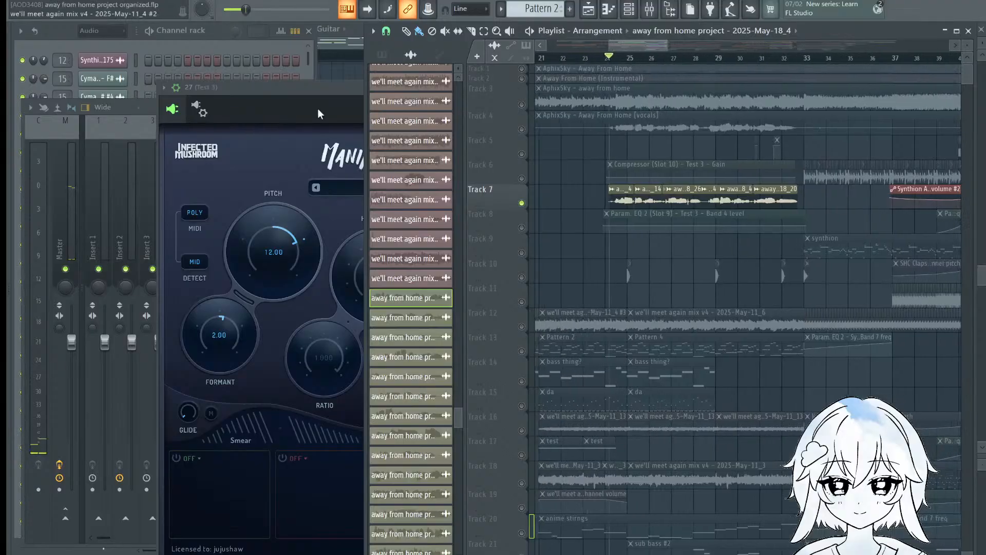
pyautogui.moveTo(320, 101); pyautogui.dragTo(267, 82)
pyautogui.click(711, 193)
pyautogui.scroll(2, 518, 205)
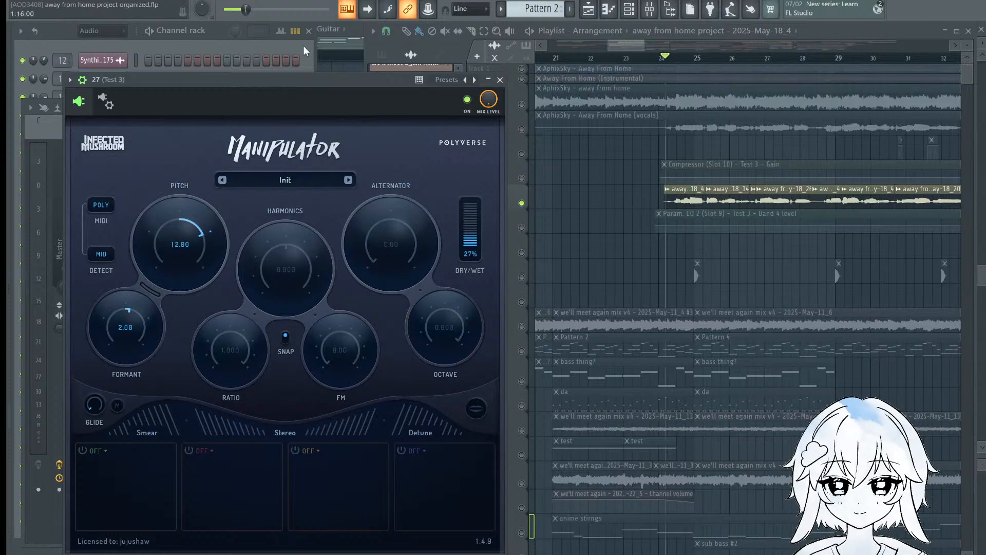
pyautogui.scroll(2, 621, 206)
pyautogui.press('space')
pyautogui.press('space')
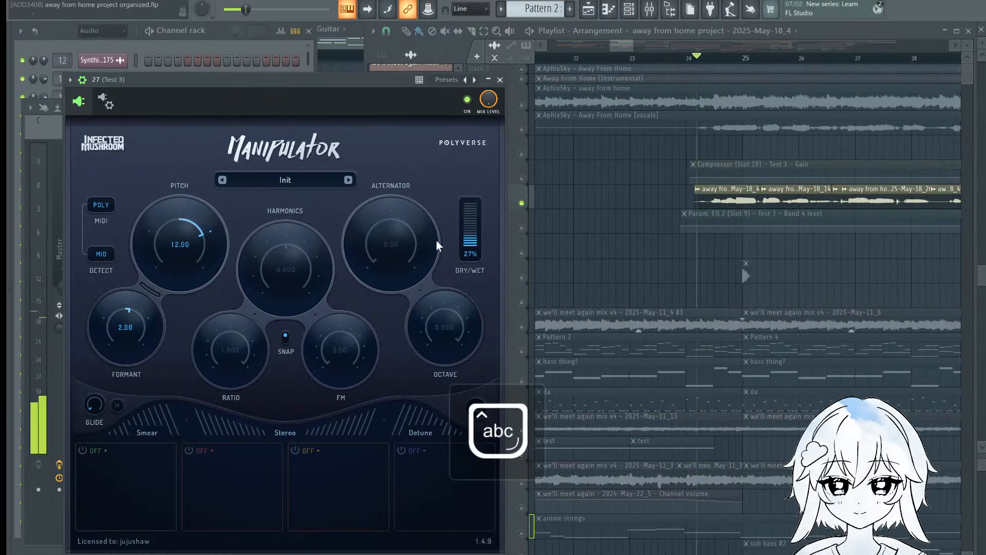
# Step: Raise the Manipulator's dry/wet to 100% for playback from before bar 24, and bring it down to about 37%
pyautogui.moveTo(473, 241); pyautogui.dragTo(472, 201)
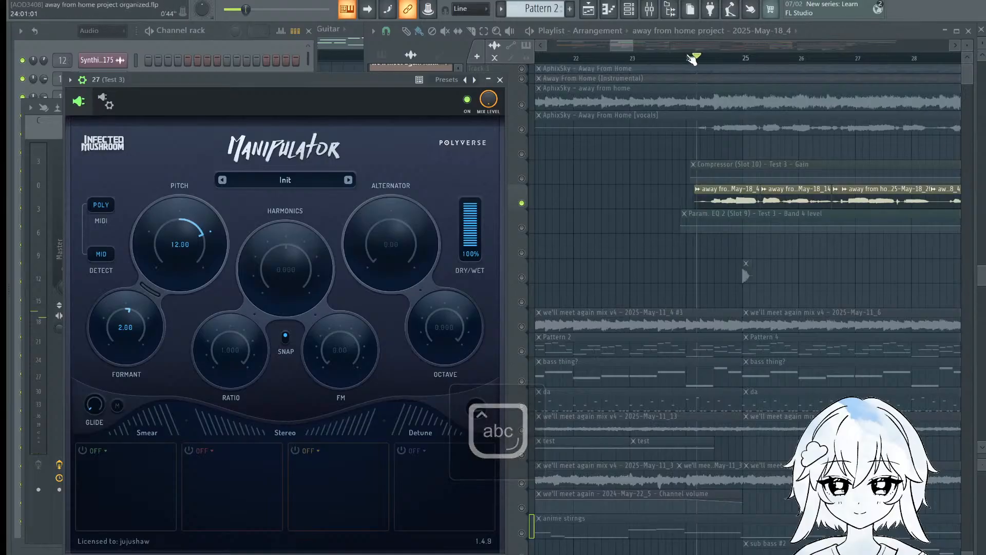
pyautogui.click(670, 55)
pyautogui.press('space')
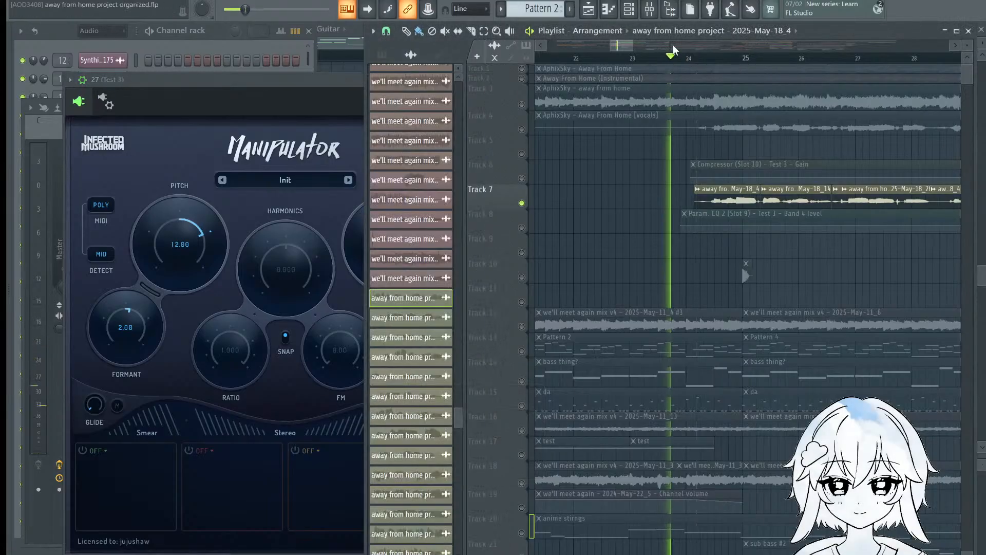
pyautogui.click(310, 91)
pyautogui.moveTo(475, 231)
pyautogui.mouseDown()
pyautogui.moveTo(475, 217)
pyautogui.moveTo(475, 235)
pyautogui.mouseUp()
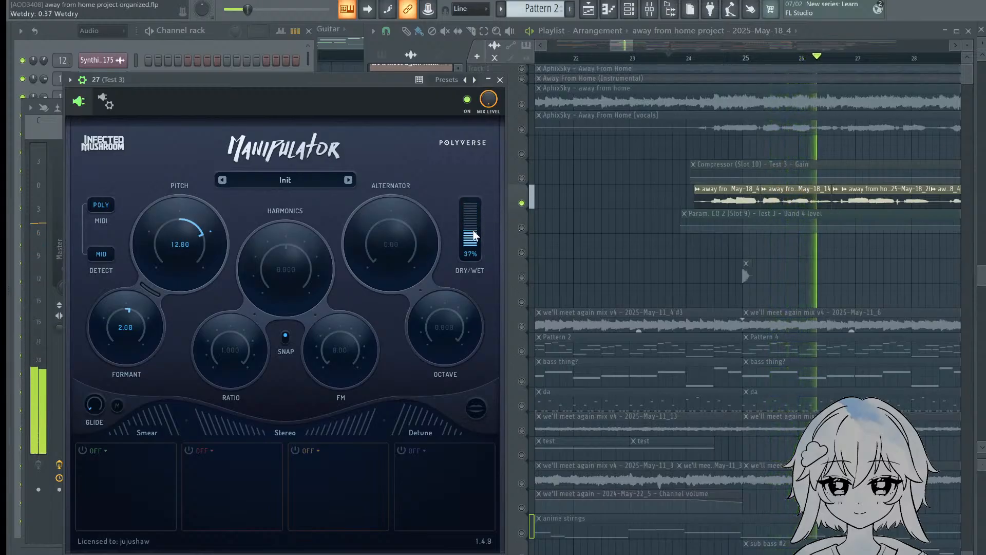
# Step: Maximize the playlist and unsolo Track 7 during playback so the vocals are heard with all other tracks
pyautogui.click(816, 32)
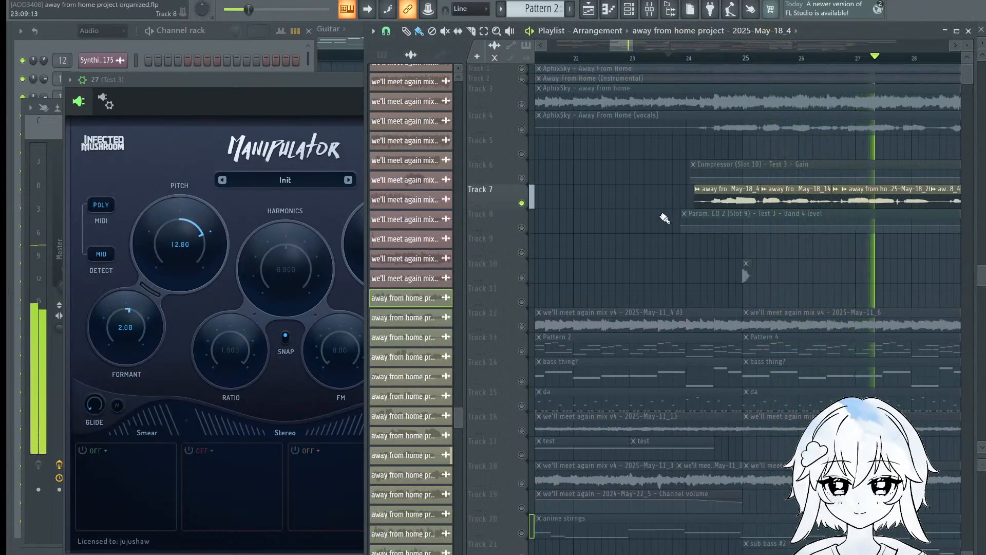
pyautogui.hscroll(2, 665, 218)
pyautogui.doubleClick(810, 30)
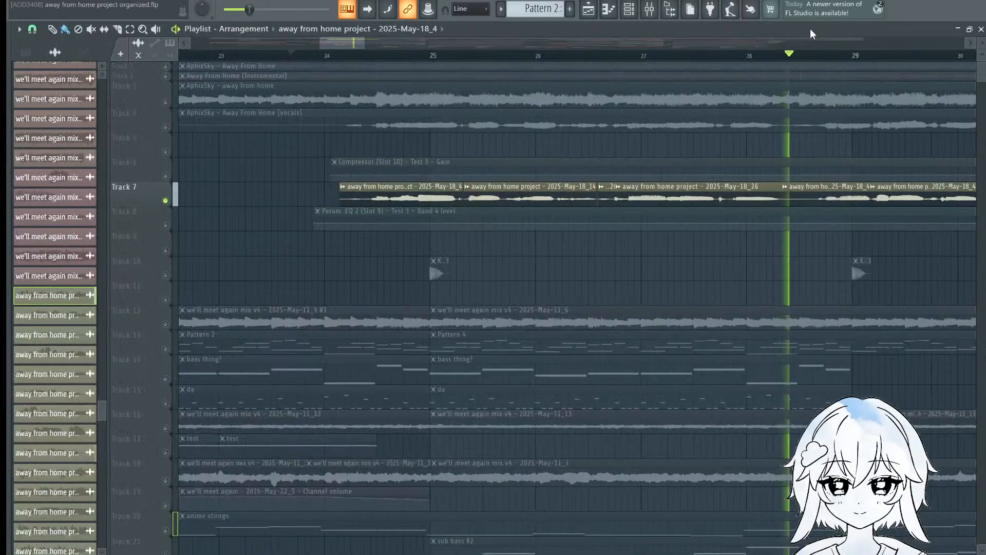
pyautogui.scroll(-5, 447, 159)
pyautogui.rightClick(165, 201)
pyautogui.scroll(-2, 534, 217)
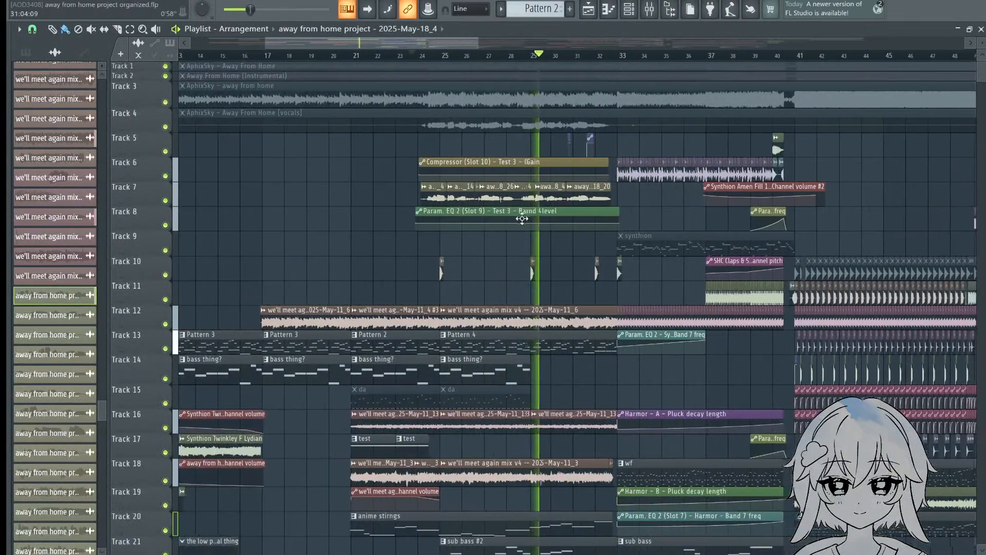
# Step: Return to the Test 3 mixer insert from a Track 7 vocal clip and re-enable Fruity Multiband Compressor
pyautogui.doubleClick(491, 197)
pyautogui.click(649, 9)
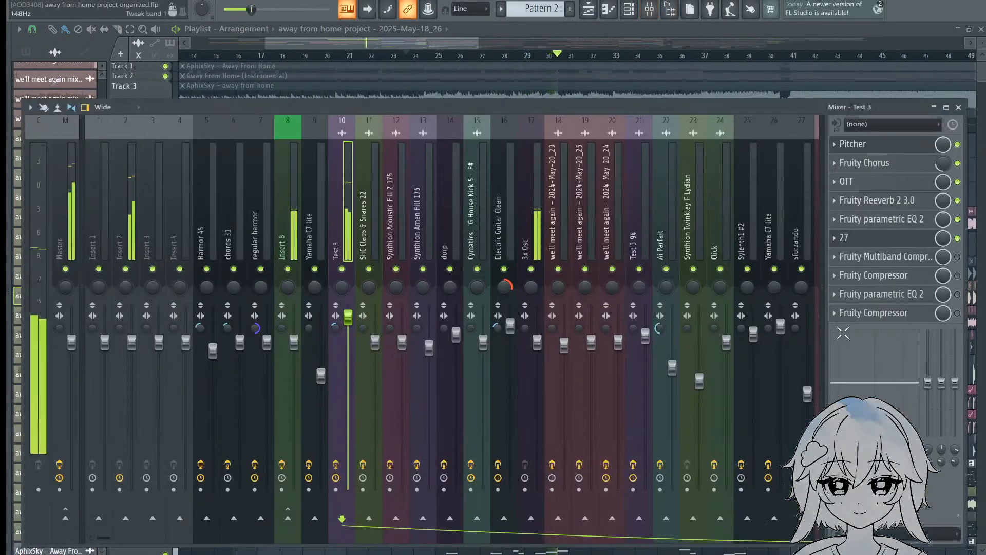
pyautogui.click(853, 256)
pyautogui.click(910, 260)
pyautogui.click(910, 261)
pyautogui.click(914, 261)
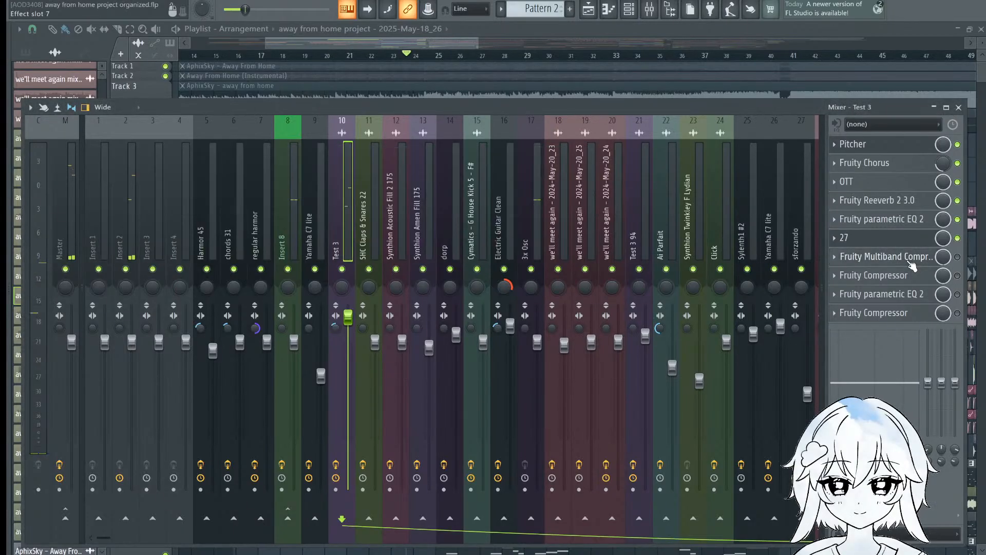
pyautogui.click(920, 262)
pyautogui.click(927, 262)
pyautogui.click(927, 262)
pyautogui.click(924, 263)
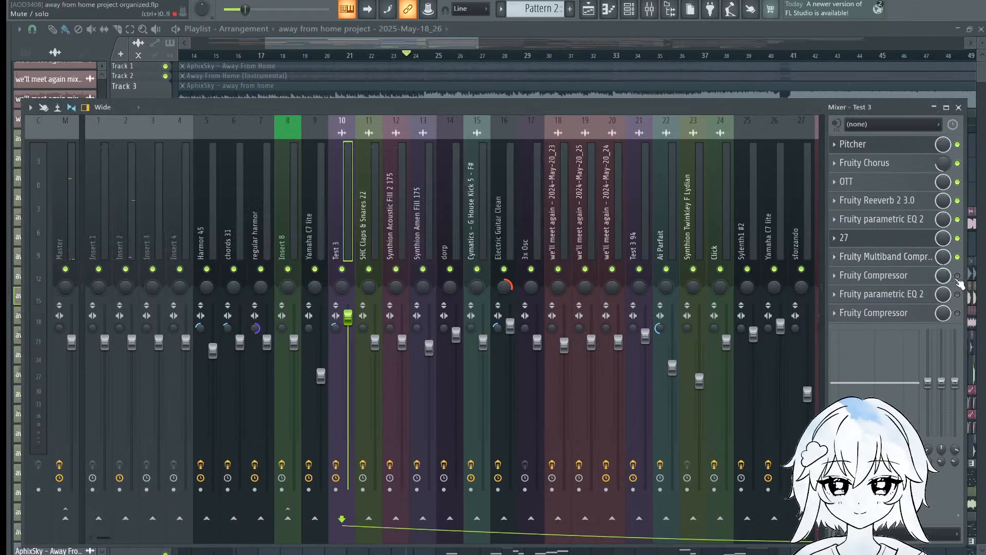
# Step: Re-enable both Fruity Compressors and the second Fruity parametric EQ 2 on Test 3, inspecting the last compressor's settings
pyautogui.click(920, 276)
pyautogui.click(916, 278)
pyautogui.click(922, 295)
pyautogui.click(919, 294)
pyautogui.click(914, 314)
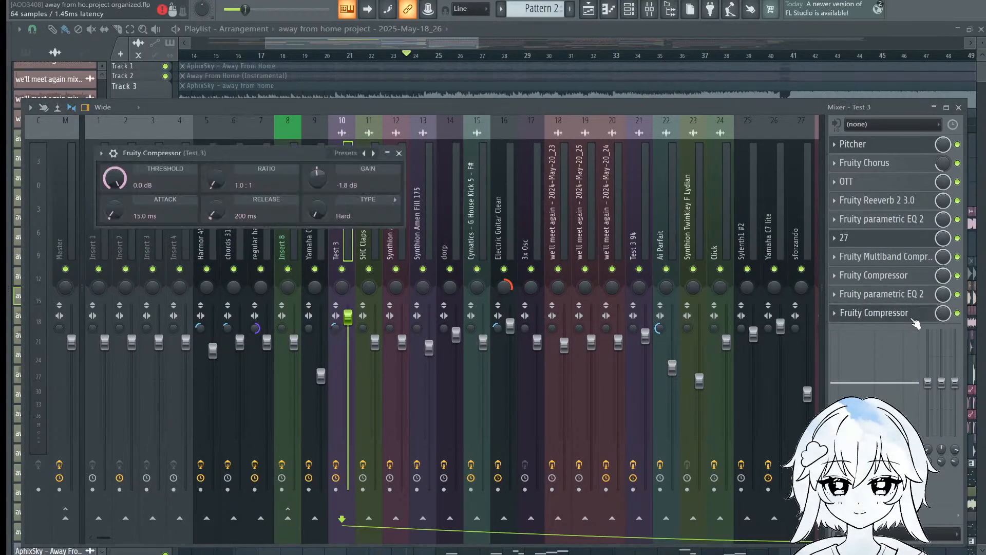
pyautogui.click(914, 315)
# Step: Play the full arrangement from just before bar 24 and follow the processed vocals in the mix
pyautogui.click(584, 38)
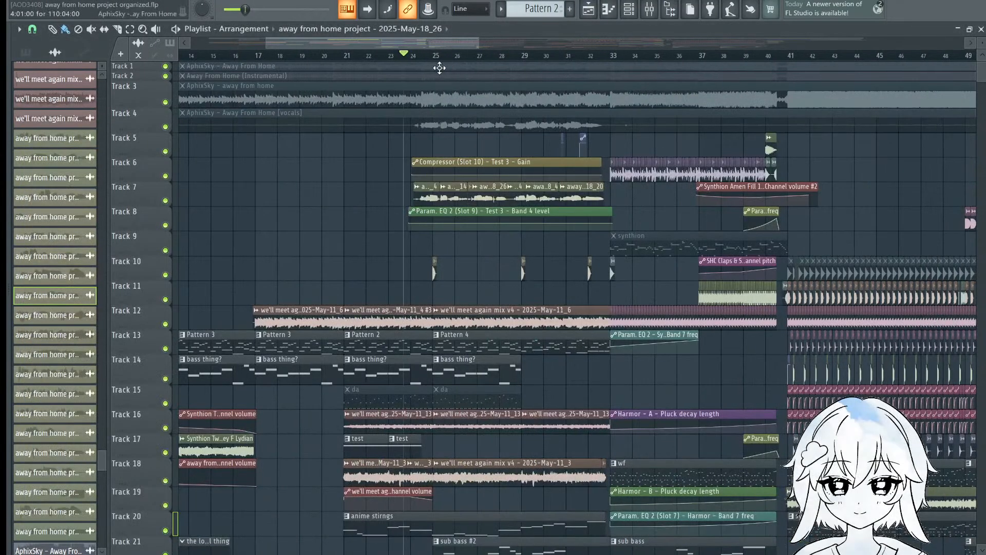
pyautogui.scroll(5, 457, 54)
pyautogui.press('space')
pyautogui.scroll(-3, 543, 116)
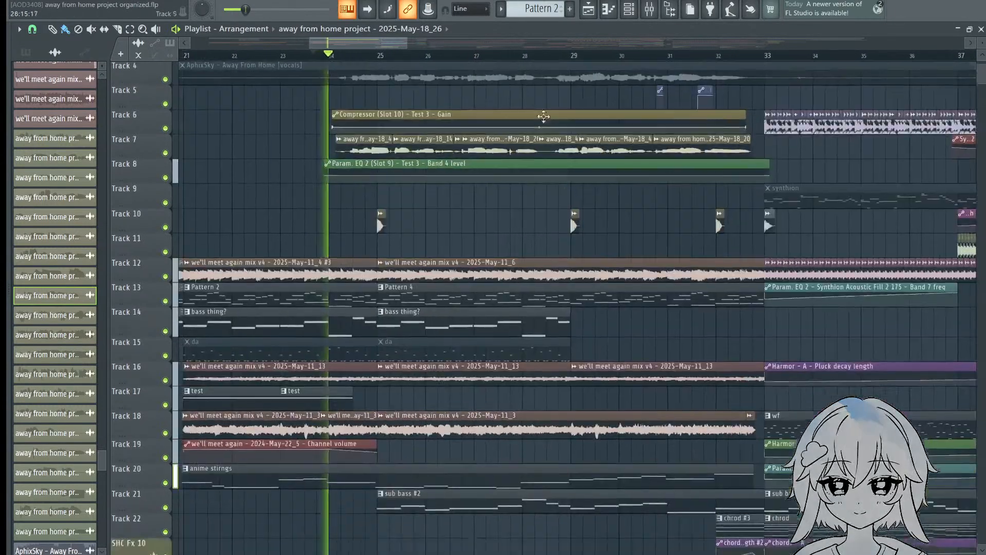
pyautogui.scroll(-3, 464, 124)
pyautogui.scroll(-1, 467, 109)
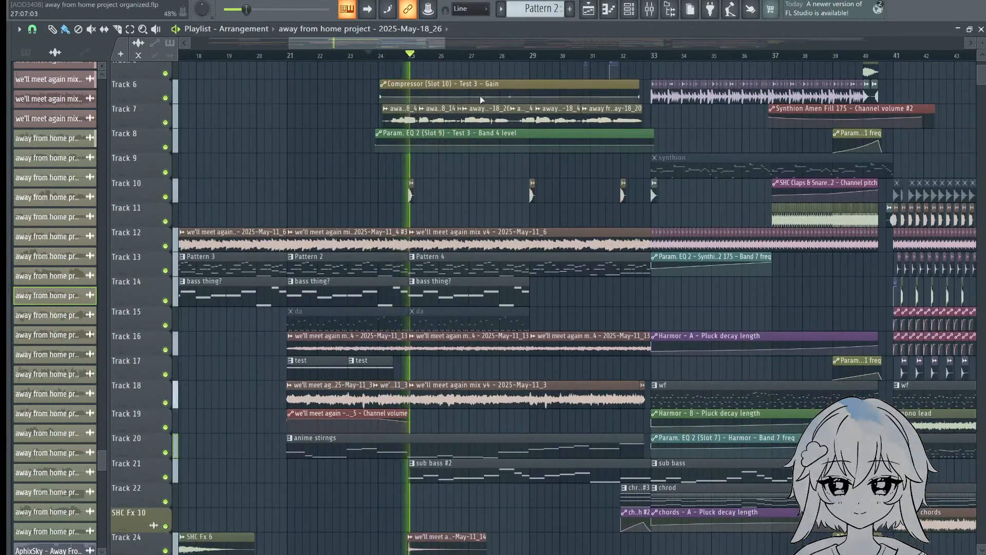
pyautogui.scroll(-2, 493, 100)
pyautogui.scroll(3, 506, 103)
pyautogui.press('space')
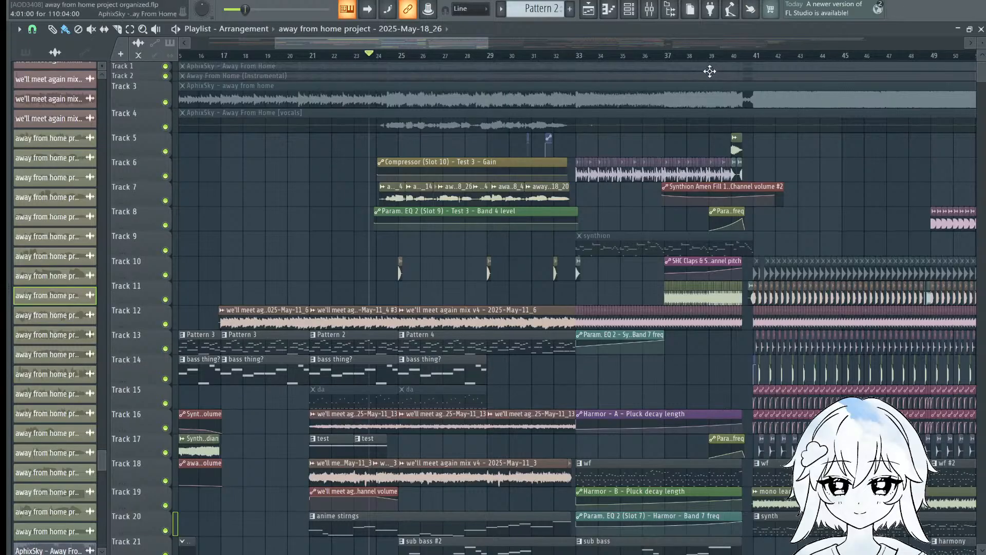
# Step: Open Fruity NoteBook 2 on the Master insert to show the song's lyrics beside the playlist
pyautogui.click(650, 9)
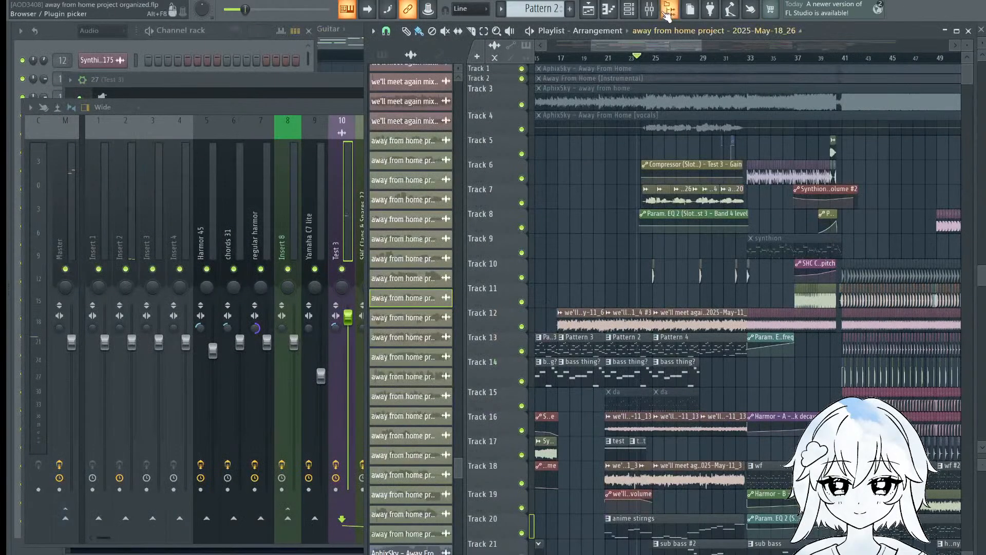
pyautogui.click(59, 203)
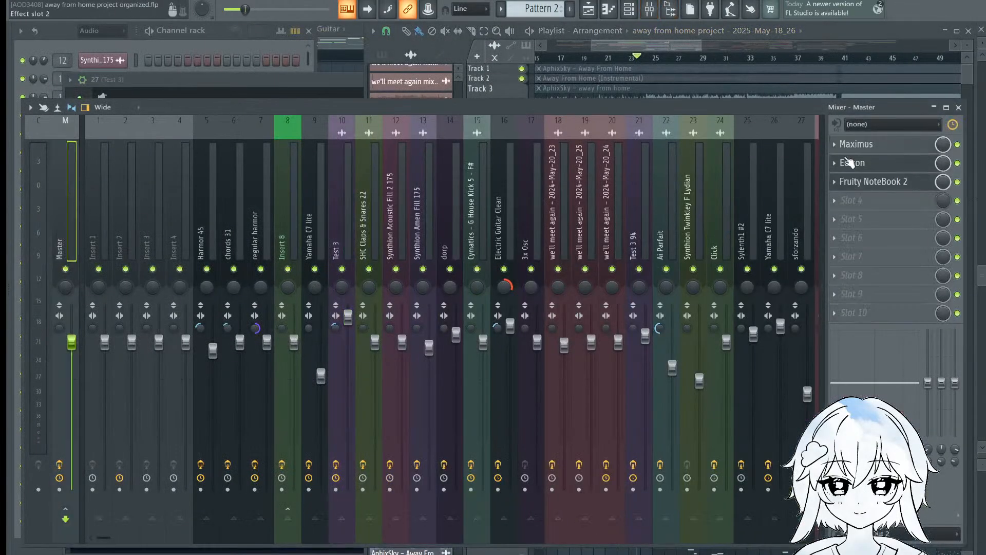
pyautogui.click(876, 186)
pyautogui.click(835, 27)
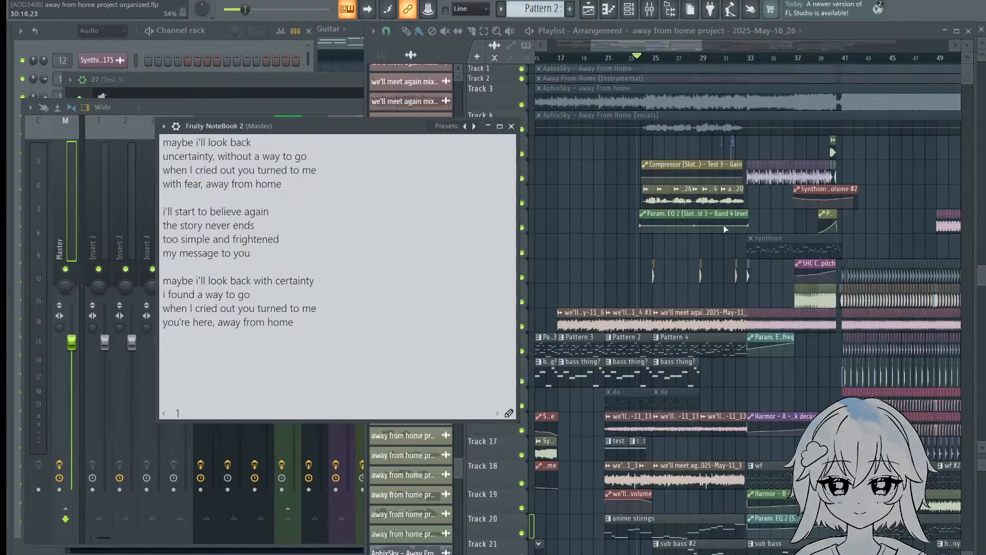
# Step: Look over the playlist from the vocal section to the clips that start at bar 33
pyautogui.moveTo(721, 155); pyautogui.dragTo(706, 52)
pyautogui.scroll(2, 716, 54)
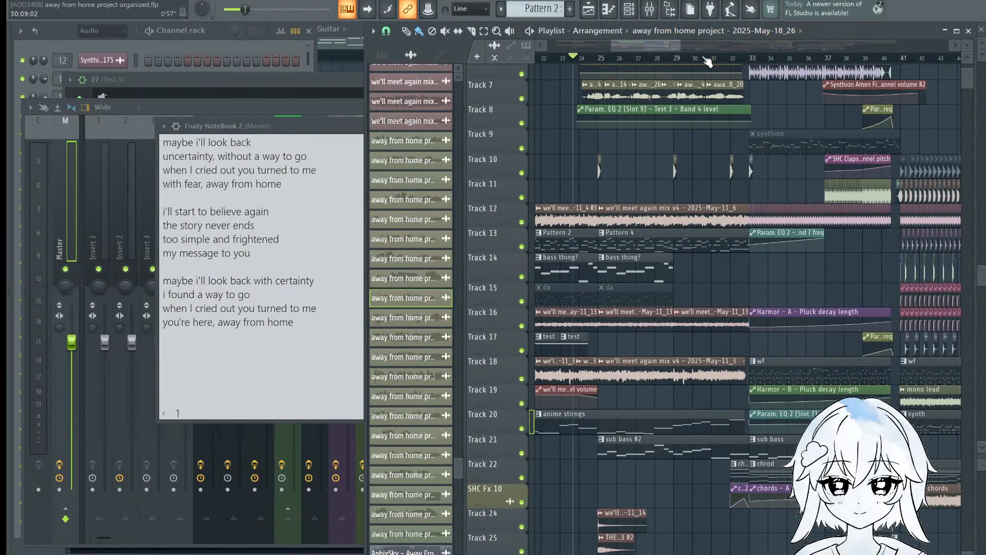
pyautogui.scroll(-3, 701, 61)
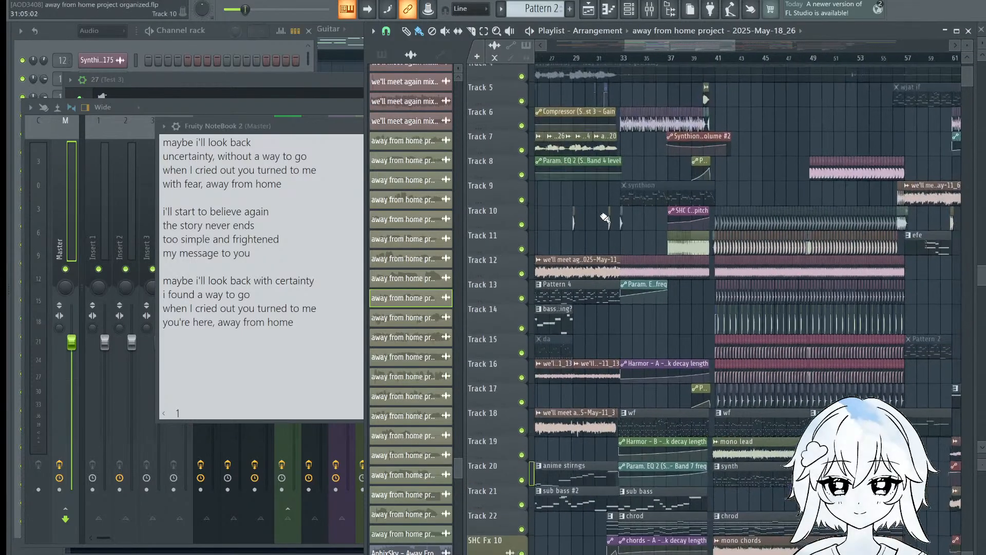
pyautogui.scroll(2, 630, 61)
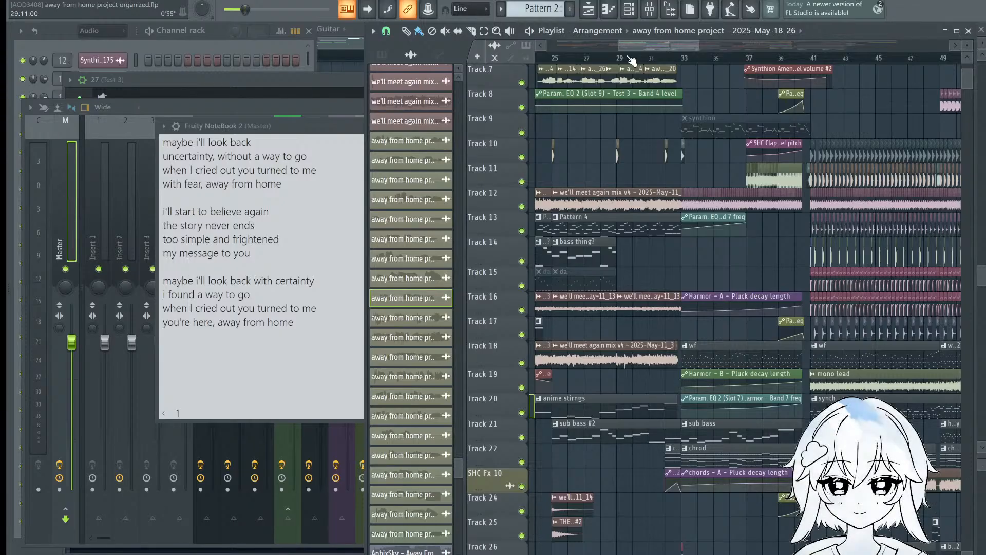
pyautogui.scroll(3, 632, 61)
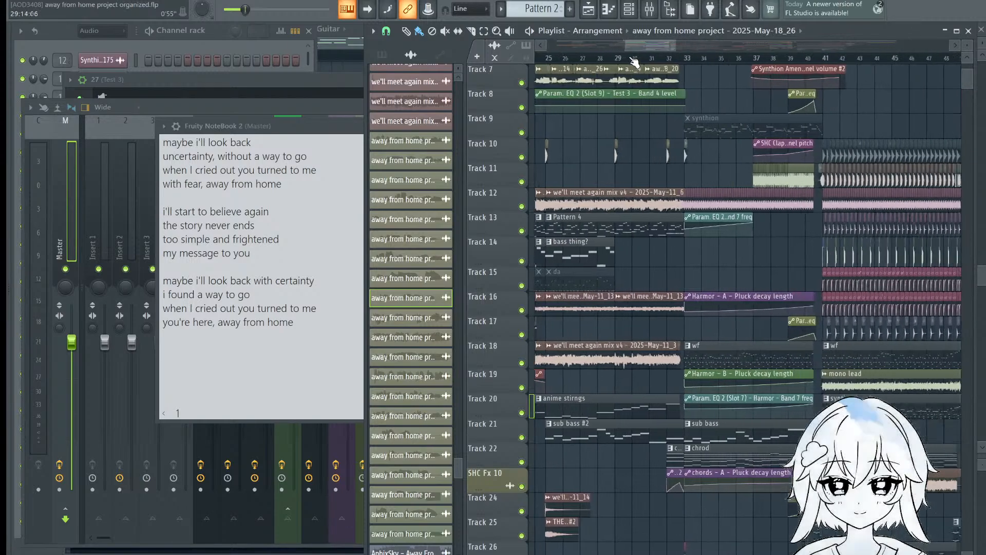
pyautogui.scroll(3, 662, 109)
pyautogui.scroll(-1, 604, 67)
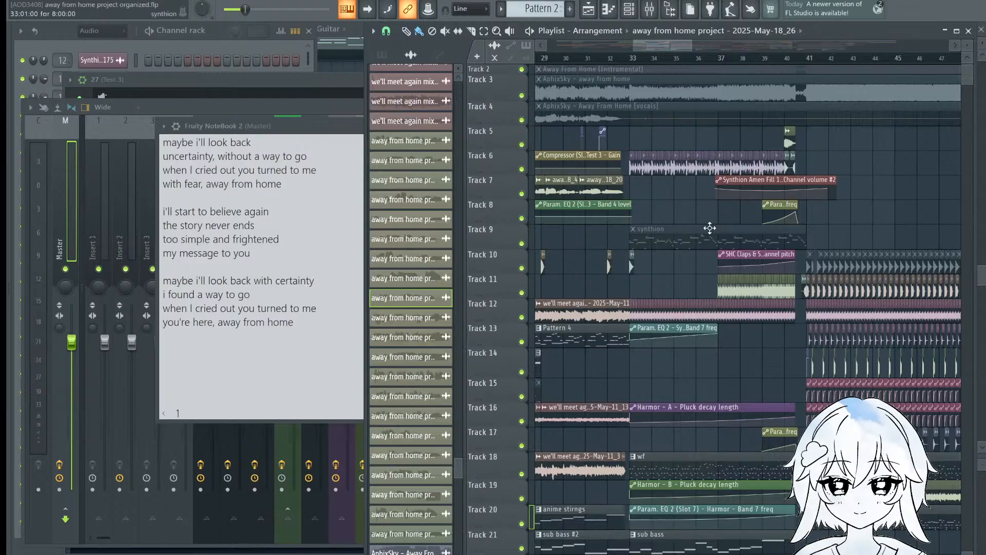
# Step: Bring the Fruity NoteBook 2 lyrics forward and highlight the first verse, from "maybe i'll look back" to "with fear, away from home"
pyautogui.scroll(-3, 605, 66)
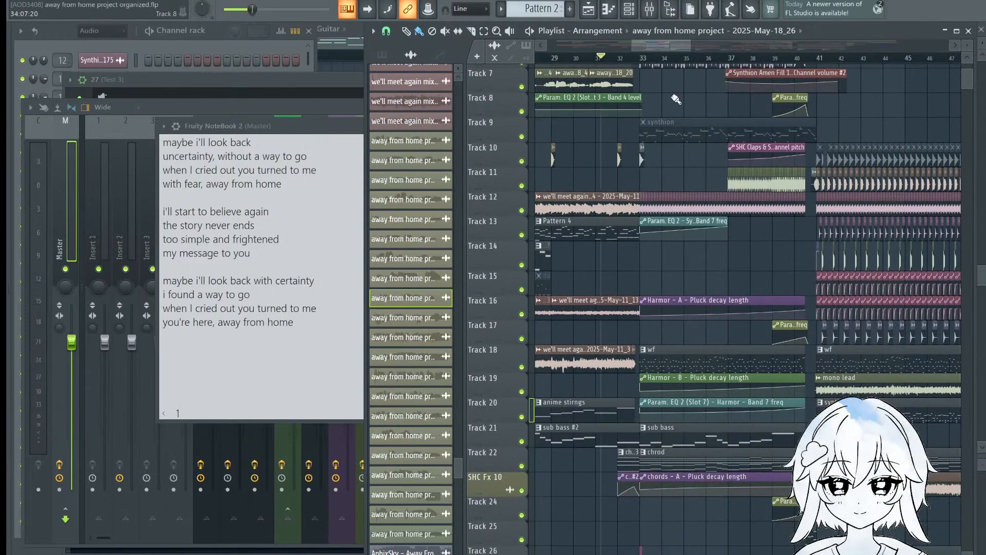
pyautogui.scroll(3, 791, 318)
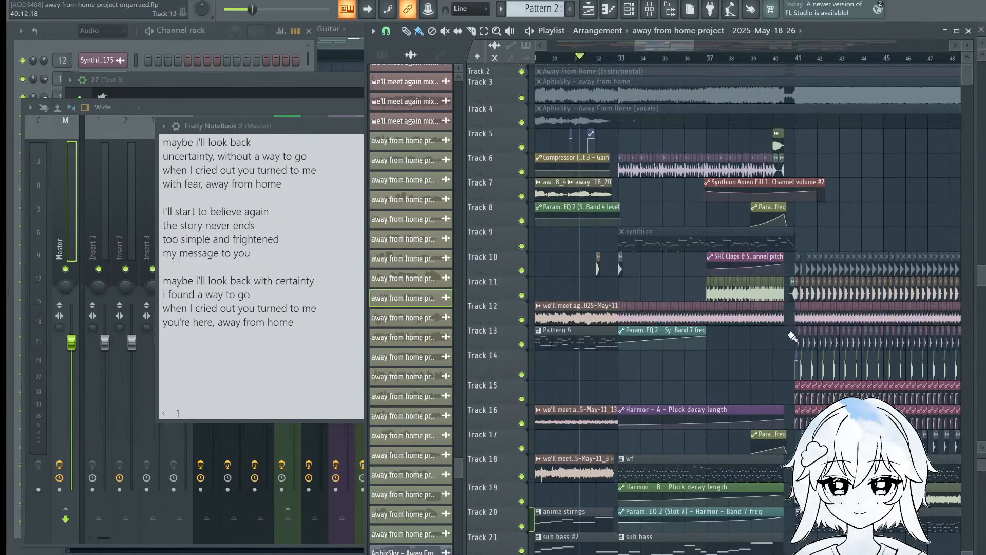
pyautogui.click(302, 126)
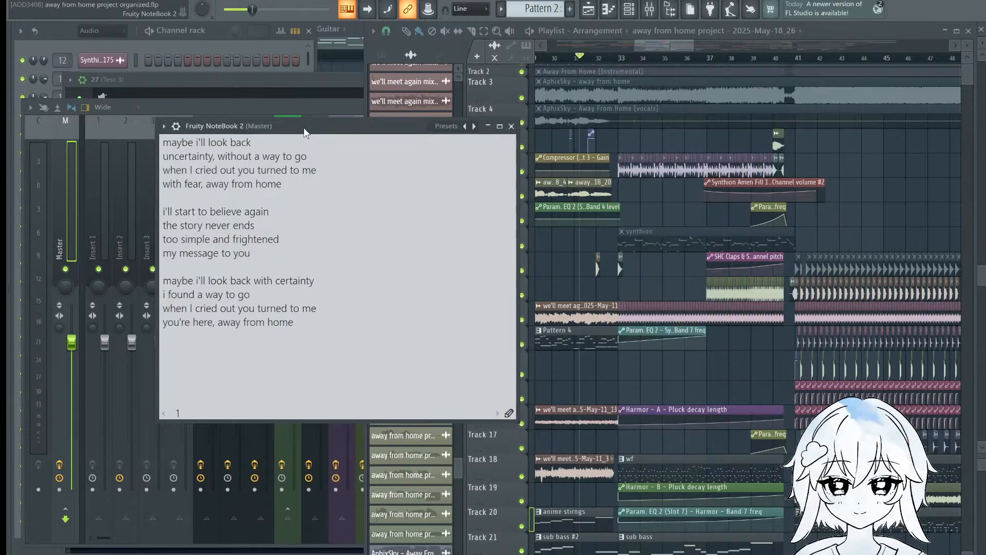
pyautogui.hotkey('ctrl', 'a')
pyautogui.click(359, 346)
pyautogui.click(330, 300)
pyautogui.moveTo(299, 228); pyautogui.dragTo(207, 144)
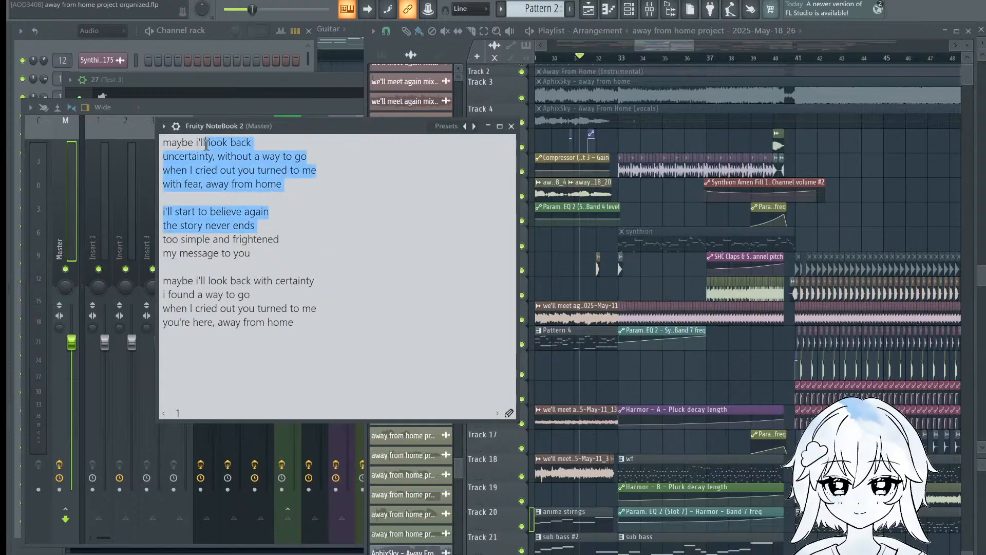
pyautogui.click(340, 243)
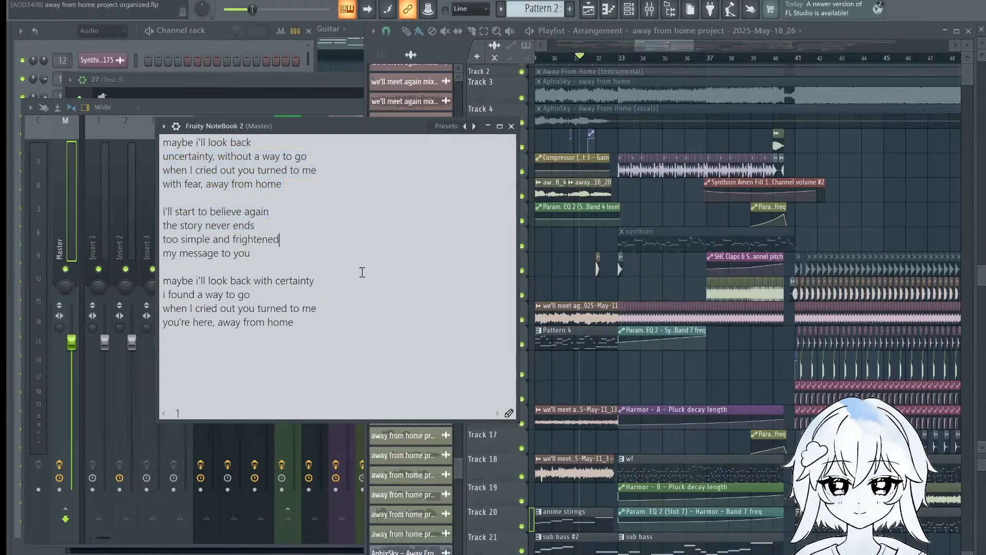
pyautogui.click(356, 253)
pyautogui.moveTo(296, 177); pyautogui.dragTo(218, 137)
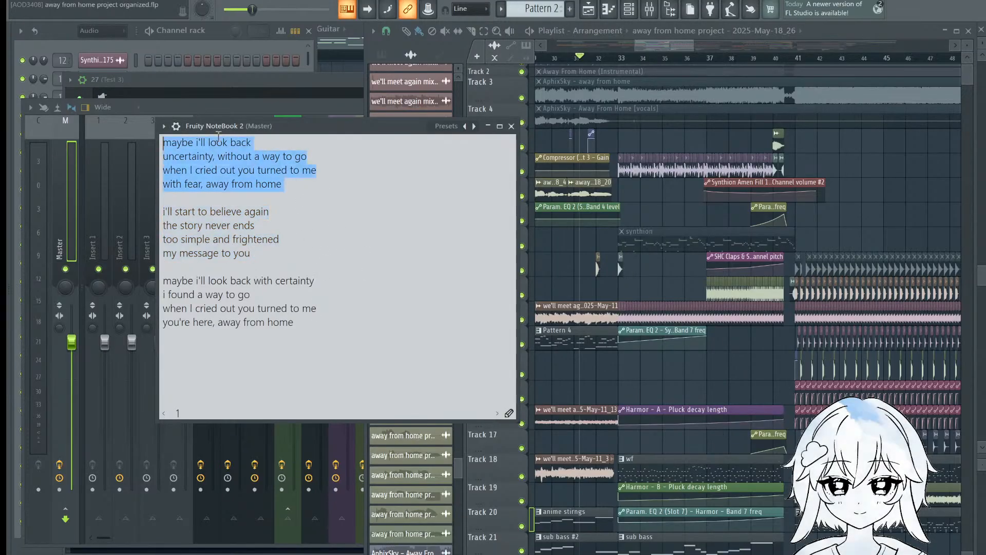
pyautogui.click(321, 224)
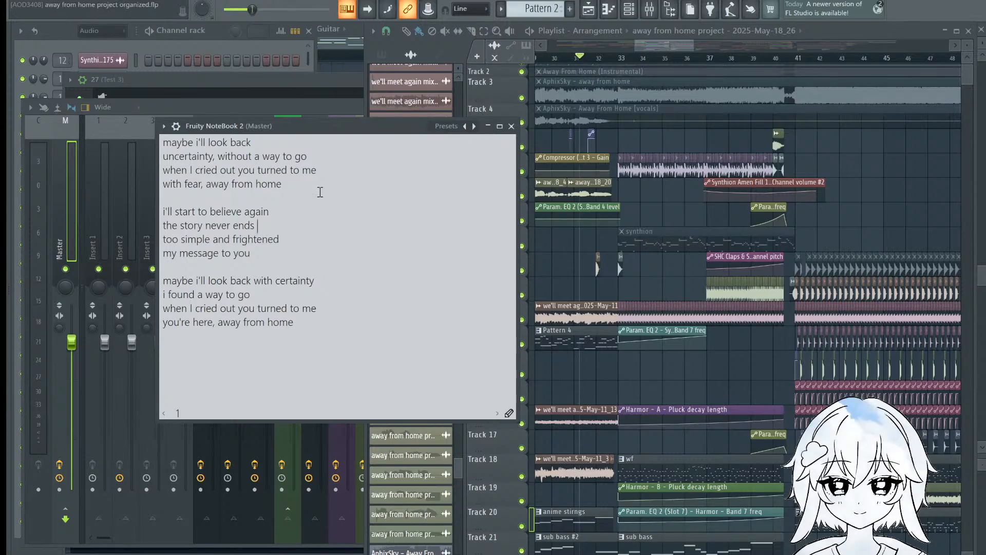
pyautogui.moveTo(166, 147); pyautogui.dragTo(338, 198)
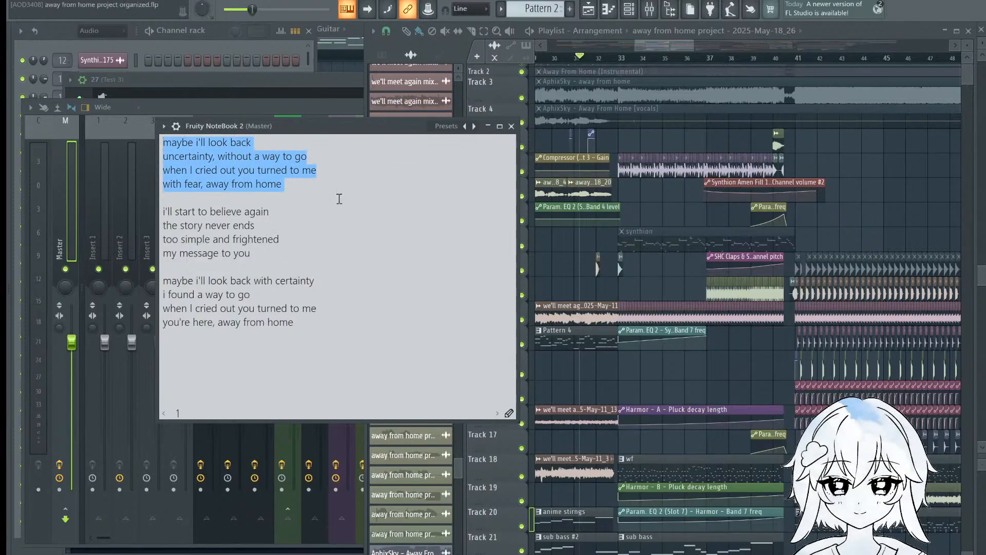
pyautogui.click(427, 228)
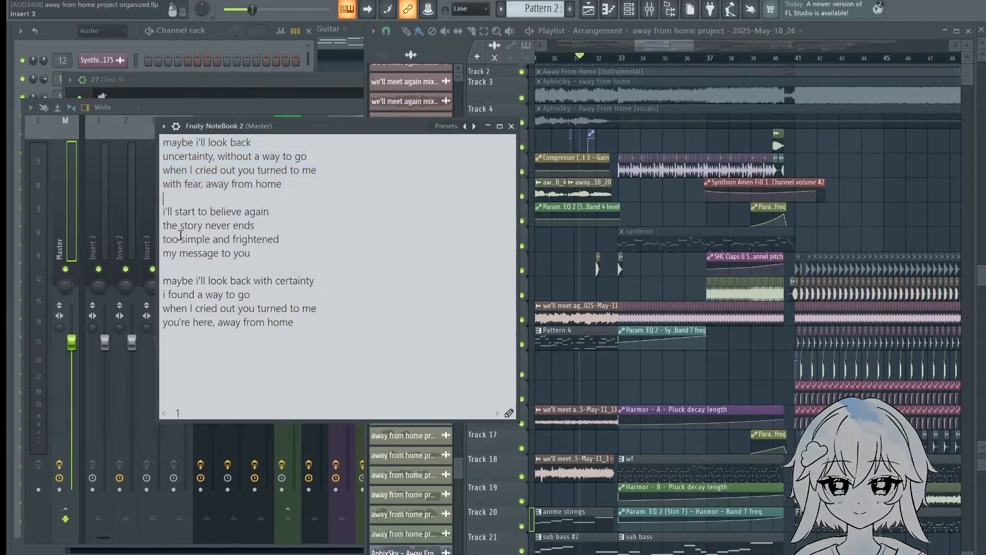
# Step: Highlight the last verse in the lyrics, from "maybe i'll look back with certainty" to "you're here, away from home"
pyautogui.click(296, 262)
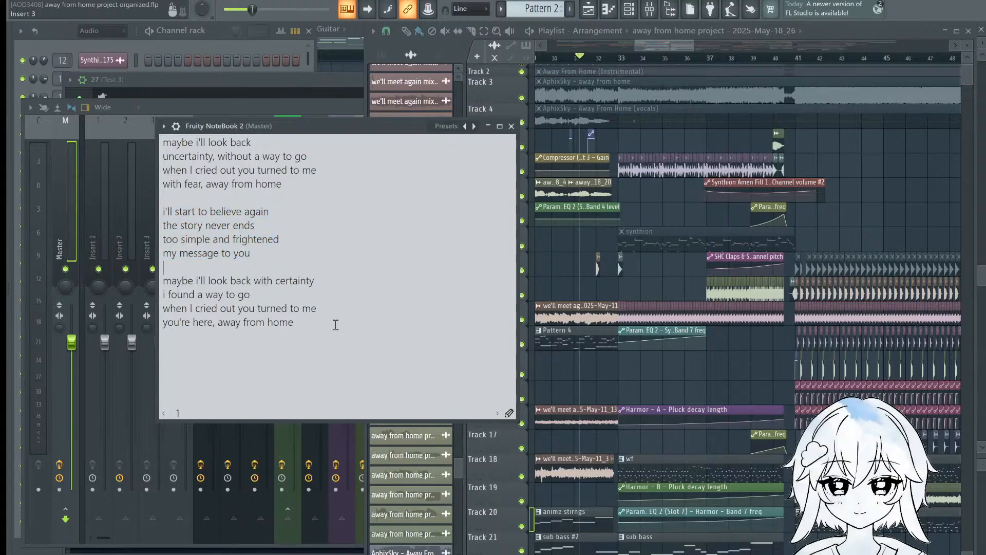
pyautogui.moveTo(332, 340); pyautogui.dragTo(163, 279)
pyautogui.click(303, 309)
pyautogui.moveTo(343, 332); pyautogui.dragTo(164, 268)
pyautogui.click(348, 314)
pyautogui.moveTo(361, 339); pyautogui.dragTo(163, 280)
pyautogui.click(341, 325)
pyautogui.moveTo(341, 325); pyautogui.dragTo(164, 279)
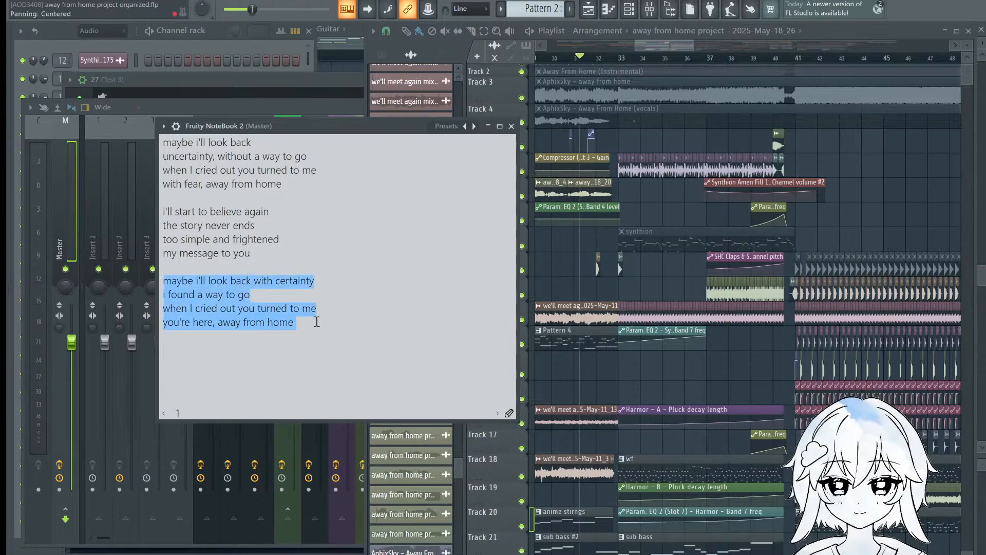
pyautogui.click(317, 323)
pyautogui.moveTo(335, 337); pyautogui.dragTo(163, 280)
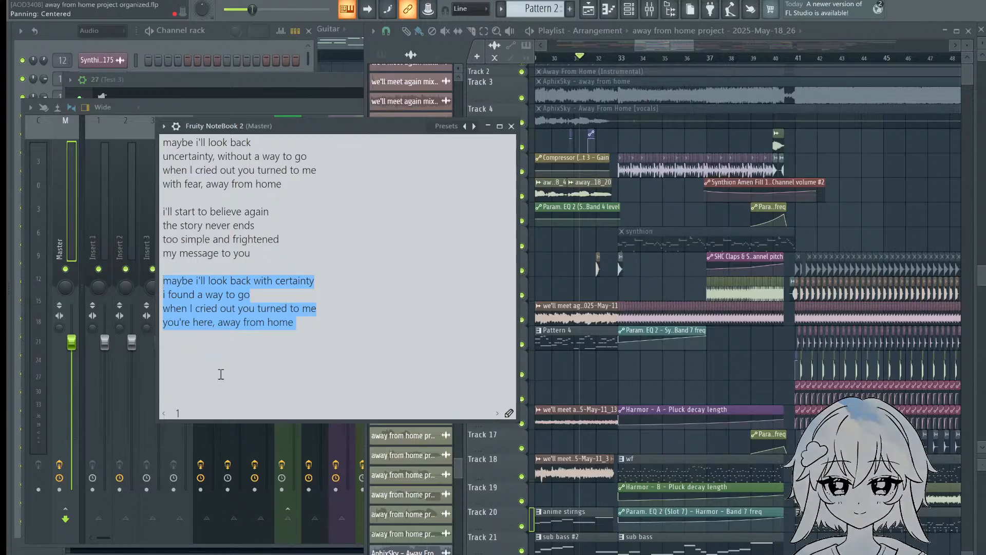
pyautogui.click(332, 314)
pyautogui.moveTo(380, 332); pyautogui.dragTo(164, 281)
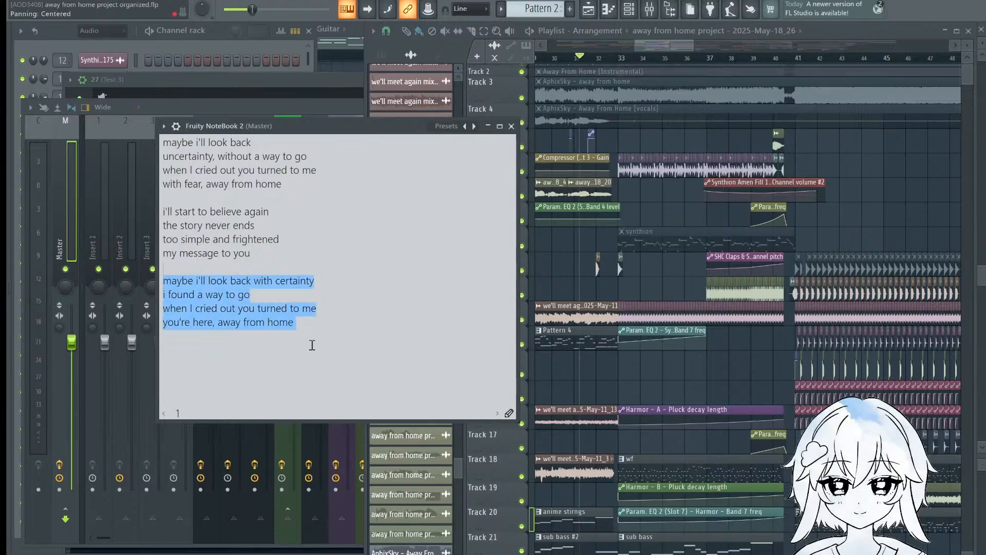
pyautogui.click(312, 345)
pyautogui.moveTo(373, 347); pyautogui.dragTo(178, 281)
pyautogui.click(336, 338)
pyautogui.click(347, 321)
pyautogui.moveTo(339, 339); pyautogui.dragTo(215, 281)
pyautogui.click(324, 310)
# Step: Highlight nearly the whole song text in the lyrics note, then clear the selection
pyautogui.click(738, 234)
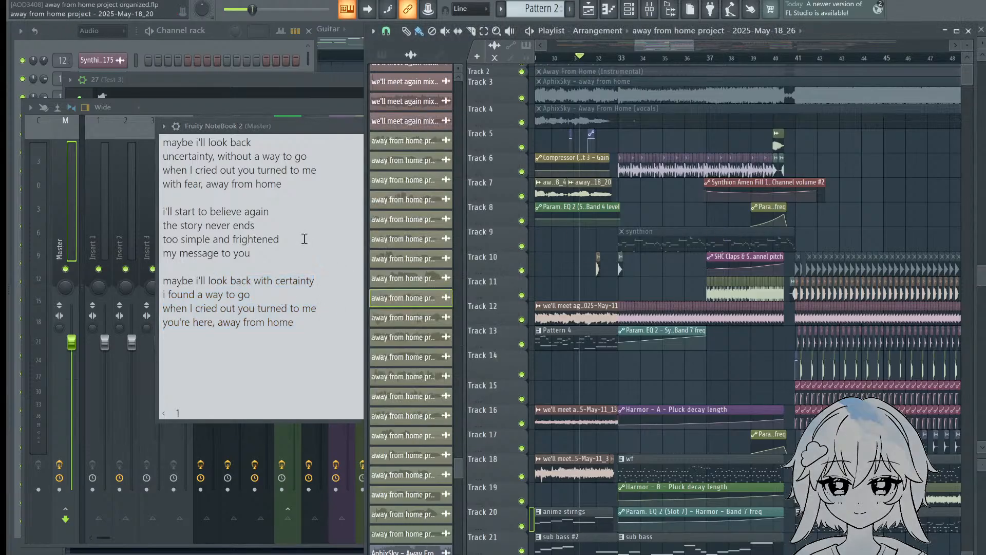
pyautogui.moveTo(339, 349); pyautogui.dragTo(154, 157)
pyautogui.click(461, 373)
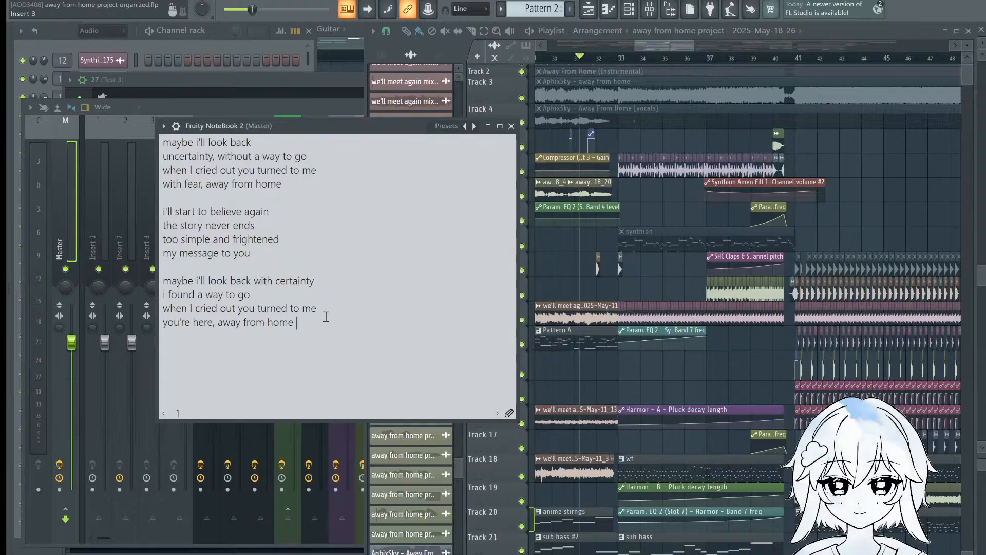
# Step: Start playing the arrangement from just before bar 33, zoomed in on the start of the new section
pyautogui.middleClick(636, 201)
pyautogui.click(608, 67)
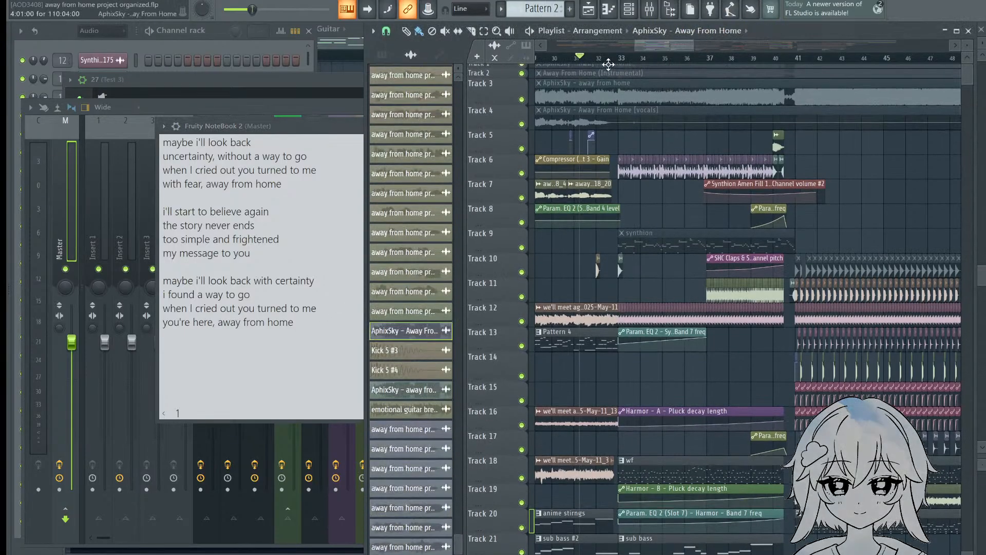
pyautogui.click(615, 59)
pyautogui.scroll(4, 854, 258)
pyautogui.scroll(-3, 815, 183)
pyautogui.scroll(4, 816, 183)
pyautogui.press('space')
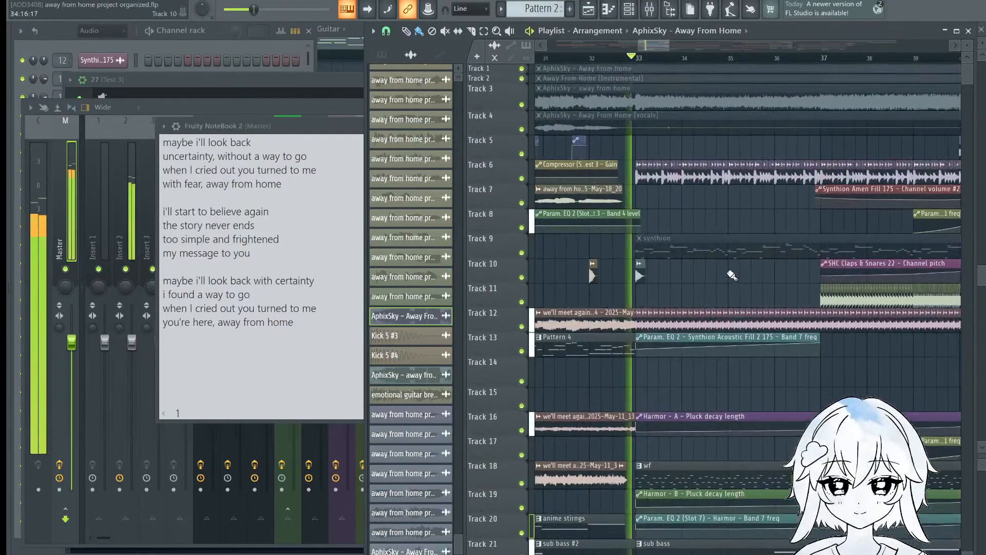
# Step: Follow the playback to about bar 40 across the track layers, including the Harmor and chords pluck decay automations, and stop it
pyautogui.scroll(-4, 770, 221)
pyautogui.scroll(-5, 753, 231)
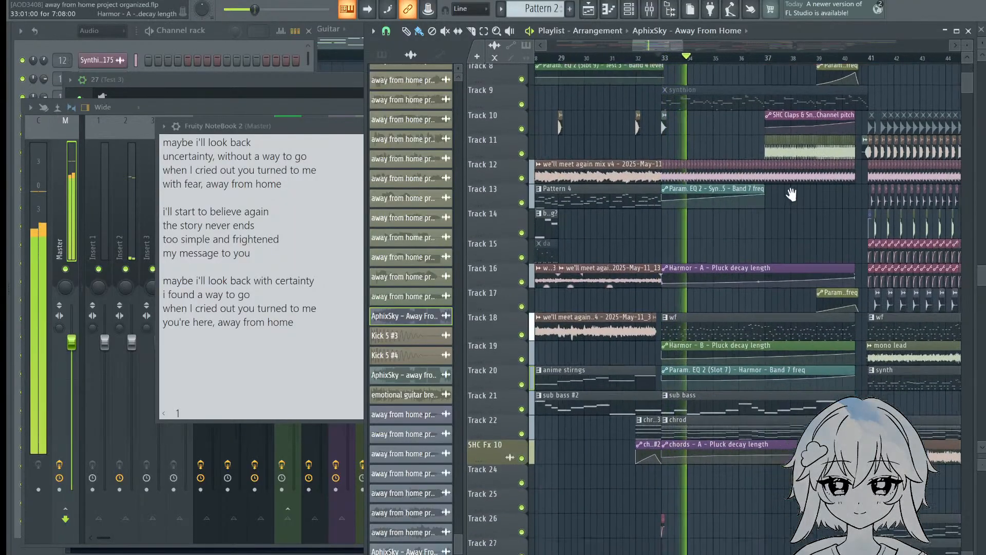
pyautogui.scroll(3, 740, 94)
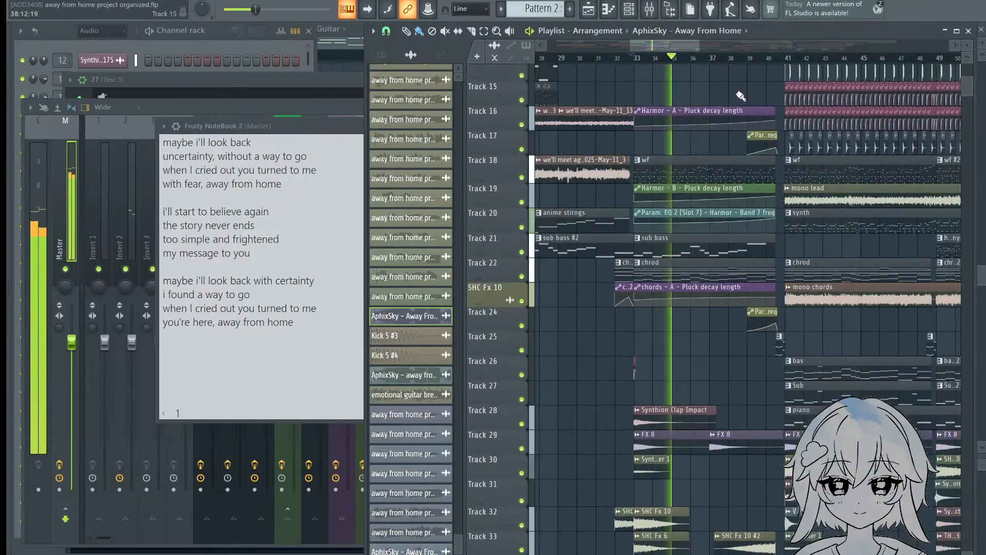
pyautogui.scroll(4, 722, 59)
pyautogui.moveTo(724, 279); pyautogui.dragTo(779, 258)
pyautogui.scroll(-3, 692, 61)
pyautogui.scroll(-1, 689, 60)
pyautogui.moveTo(738, 141); pyautogui.dragTo(733, 230)
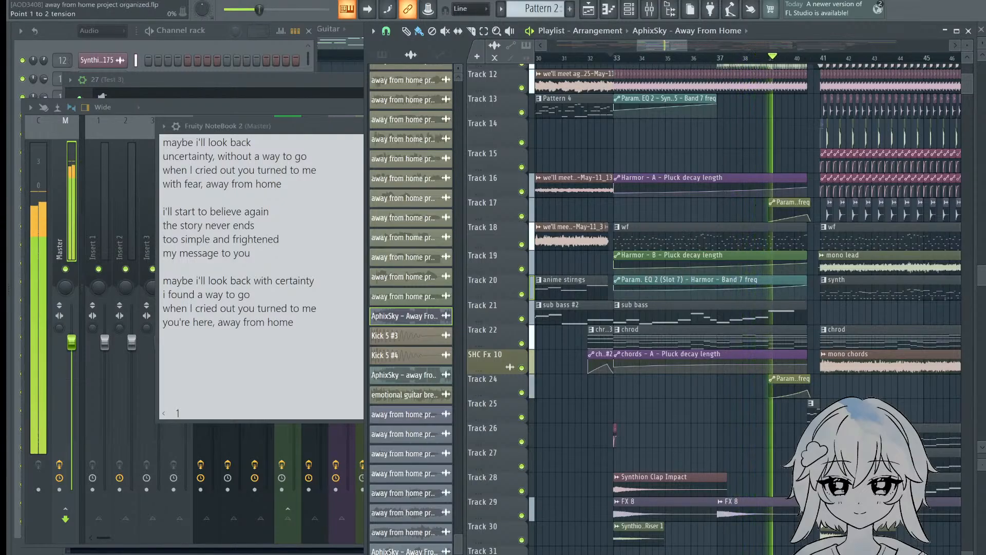
pyautogui.moveTo(687, 155); pyautogui.dragTo(685, 86)
pyautogui.scroll(2, 816, 185)
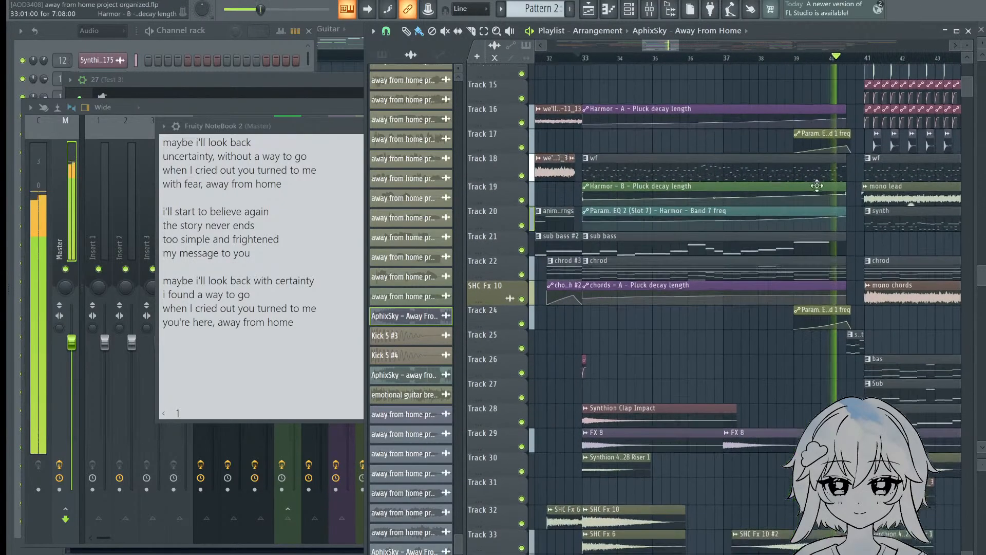
pyautogui.press('space')
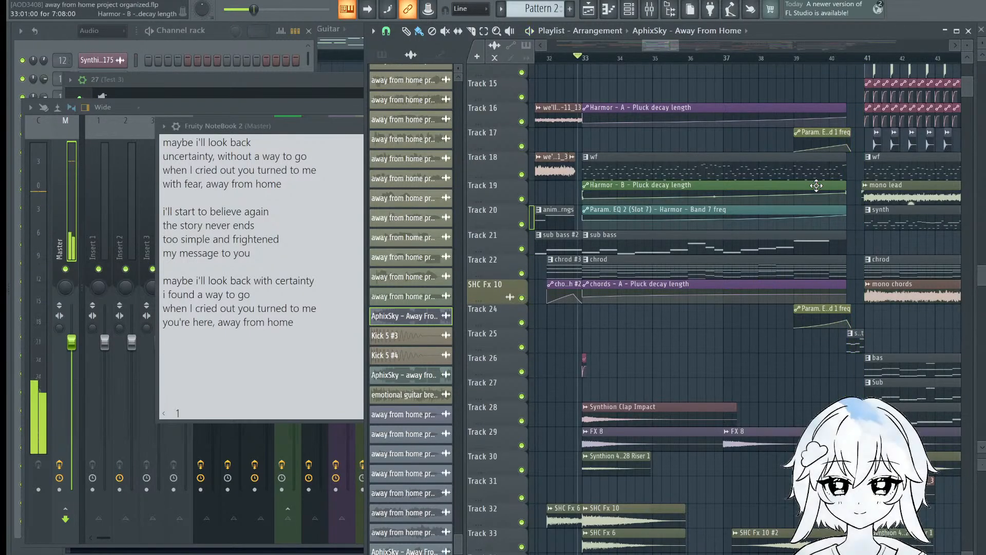
# Step: Solo Track 18 with the wf pattern and play it from just before bar 33
pyautogui.press('capslock')
pyautogui.press('capslock')
pyautogui.moveTo(816, 185); pyautogui.dragTo(717, 523)
pyautogui.scroll(2, 841, 48)
pyautogui.moveTo(841, 48); pyautogui.dragTo(853, 356)
pyautogui.scroll(-3, 848, 360)
pyautogui.moveTo(762, 314); pyautogui.dragTo(744, 288)
pyautogui.scroll(-1, 744, 288)
pyautogui.scroll(2, 719, 359)
pyautogui.moveTo(697, 427); pyautogui.dragTo(646, 554)
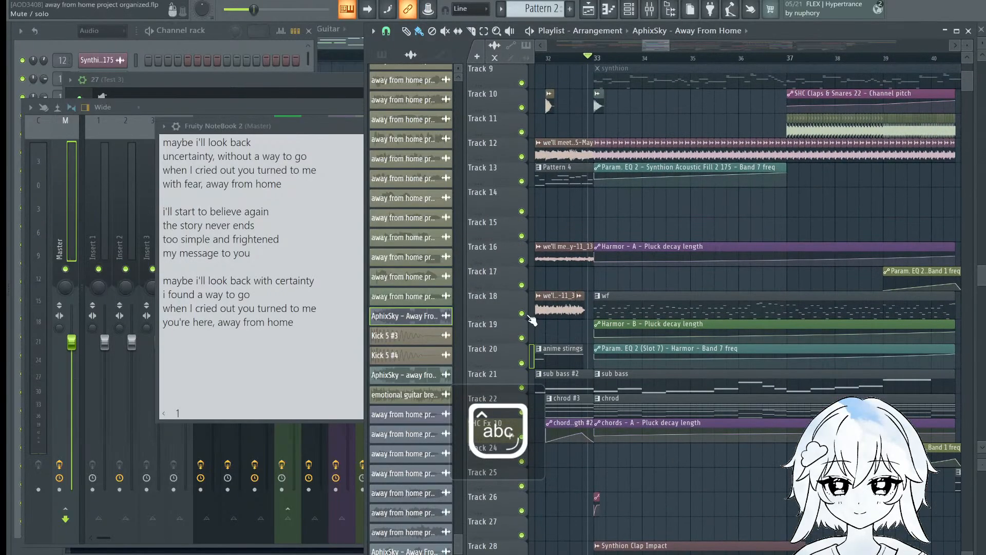
pyautogui.rightClick(529, 315)
pyautogui.moveTo(719, 337); pyautogui.dragTo(647, 282)
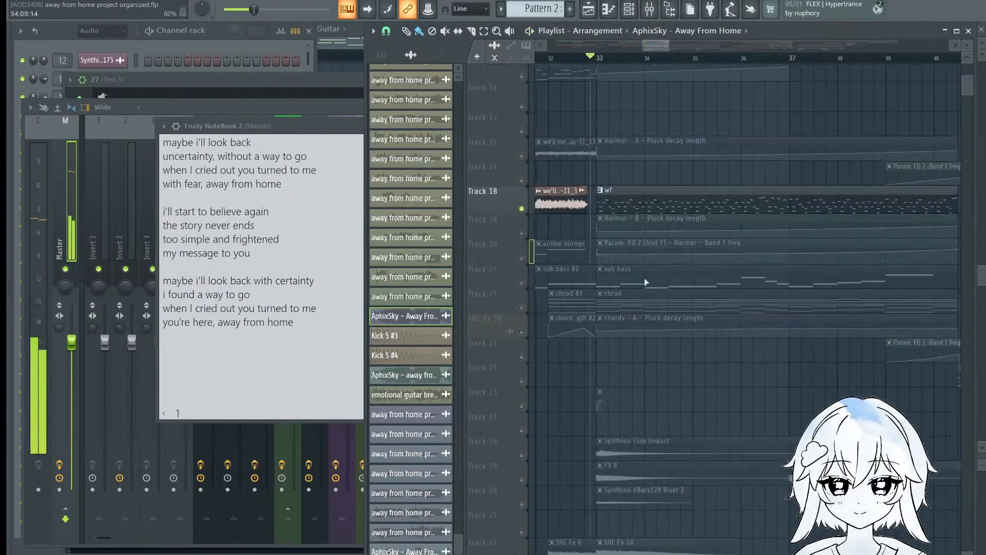
pyautogui.scroll(-2, 646, 282)
# Step: Unmute Tracks 19 and 20 to add the Harmor pluck decay and EQ automations to the soloed wf pattern
pyautogui.moveTo(709, 310); pyautogui.dragTo(719, 201)
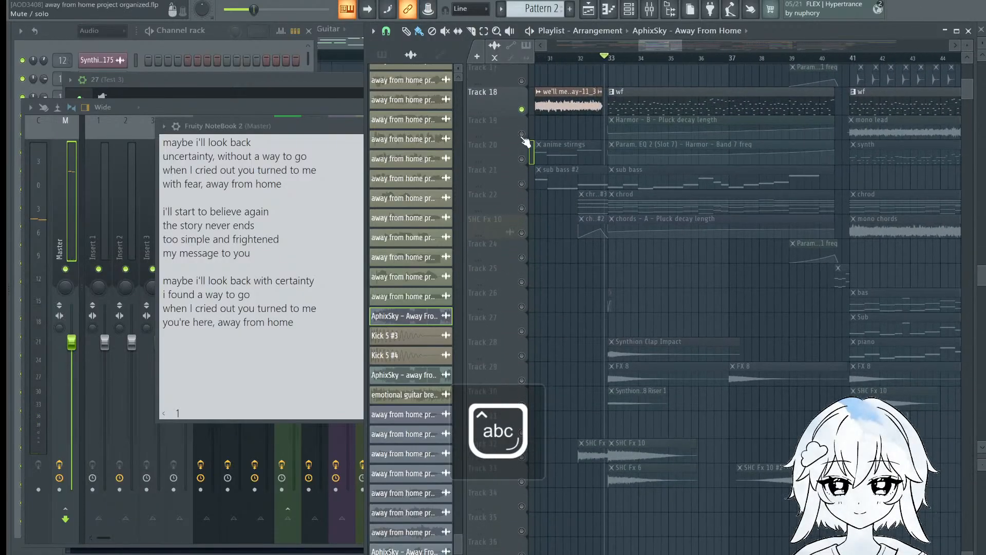
pyautogui.moveTo(522, 135); pyautogui.dragTo(522, 159)
pyautogui.scroll(2, 632, 215)
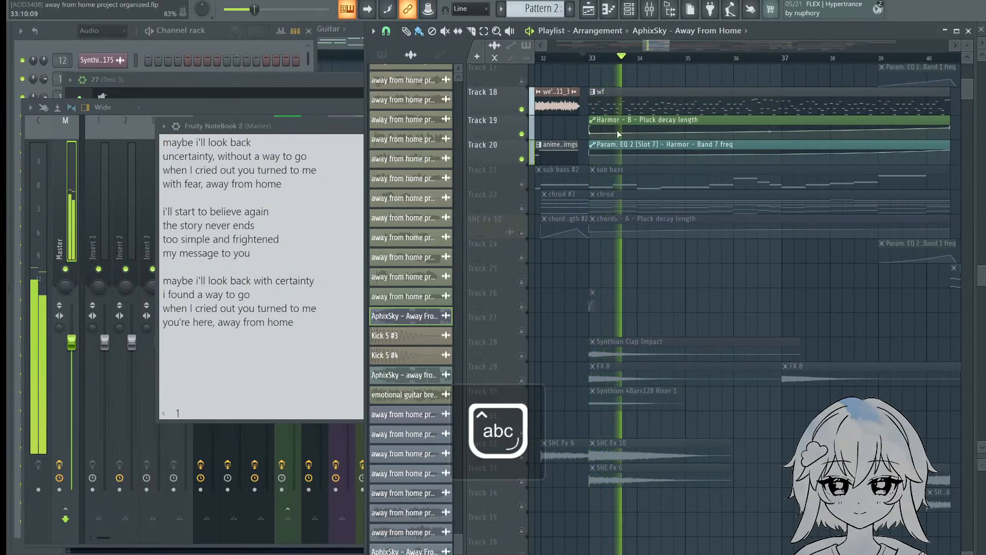
# Step: Unmute the chrod pattern on Track 22, its automation on SHC Fx 10, the sub bass on Track 21 and the EQ automation on Track 24
pyautogui.click(522, 208)
pyautogui.click(521, 233)
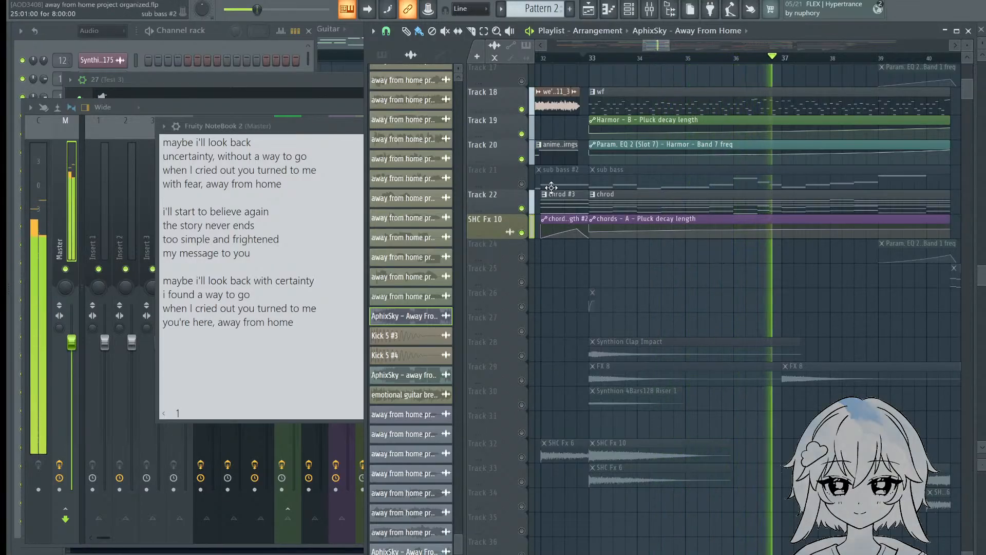
pyautogui.click(522, 184)
pyautogui.scroll(2, 721, 149)
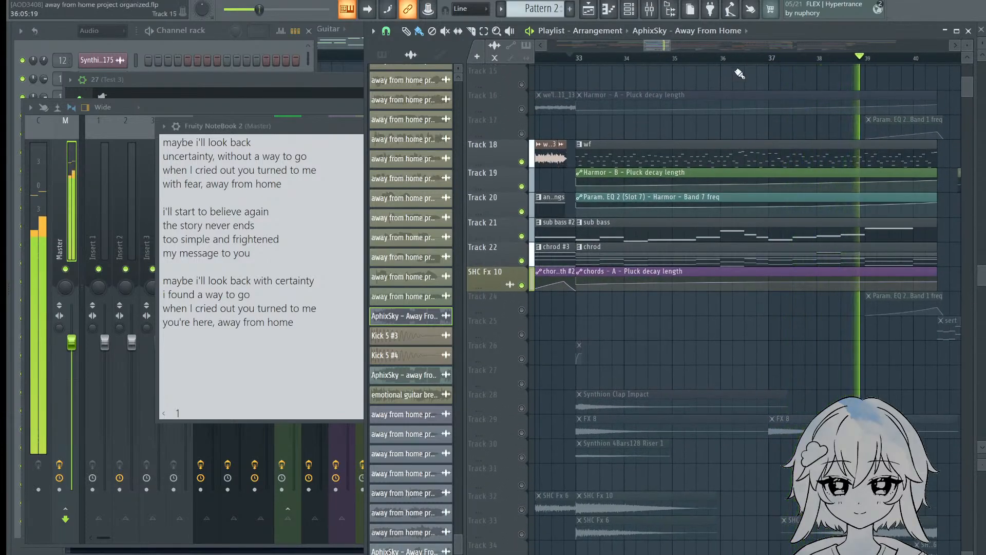
pyautogui.scroll(-3, 723, 49)
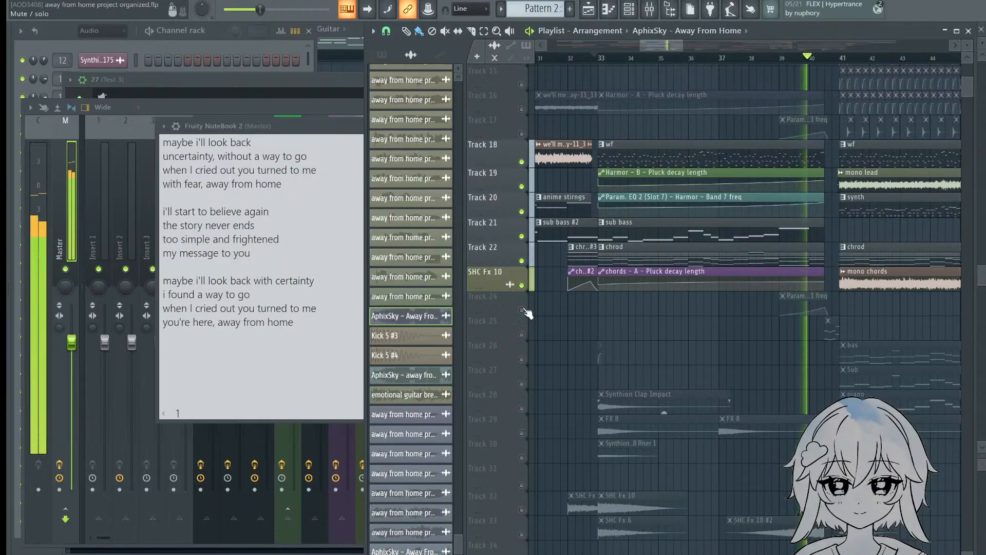
pyautogui.scroll(-3, 681, 295)
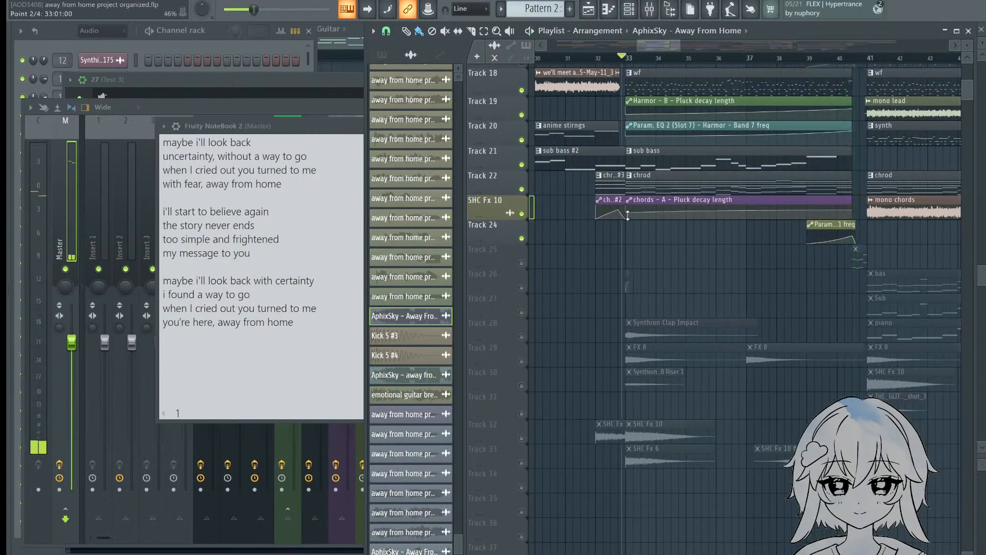
# Step: Open the chrod pattern in the piano roll and play its chord notes
pyautogui.doubleClick(676, 191)
pyautogui.scroll(-3, 719, 210)
pyautogui.scroll(-4, 508, 247)
pyautogui.scroll(-2, 748, 58)
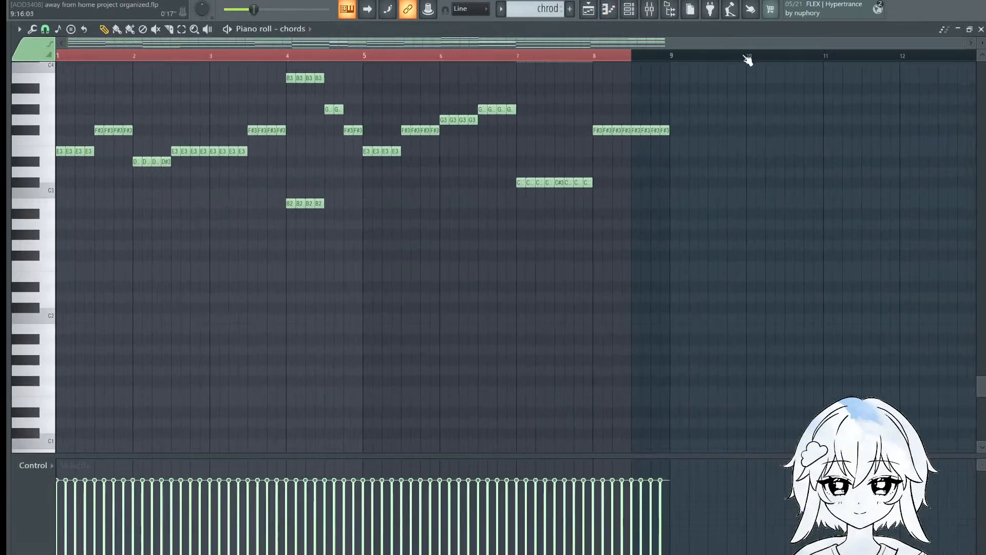
pyautogui.scroll(5, 642, 136)
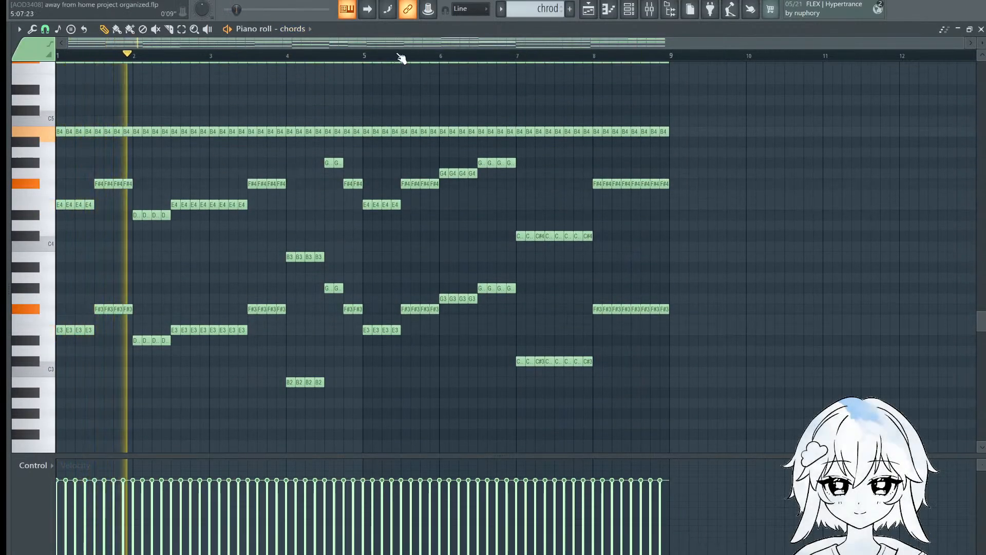
pyautogui.scroll(2, 409, 145)
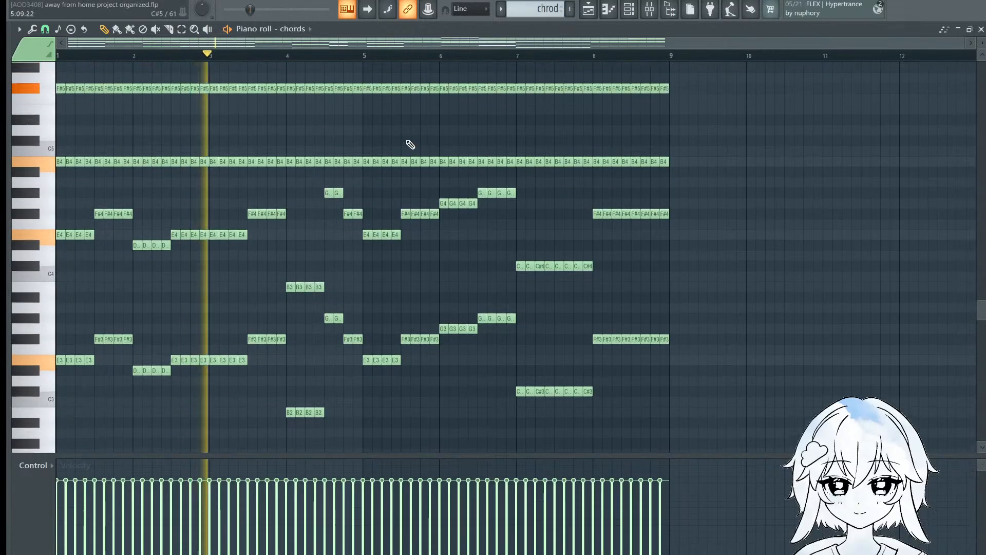
# Step: Enlarge the piano roll's note area and examine the repeated chord notes across all eight bars
pyautogui.moveTo(429, 456); pyautogui.dragTo(436, 499)
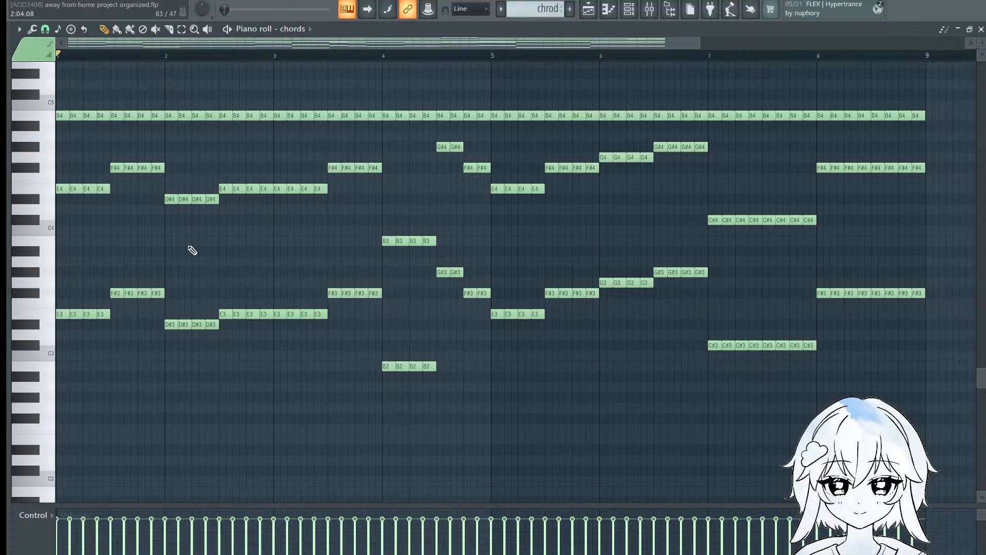
pyautogui.press('capslock')
pyautogui.scroll(-1, 290, 200)
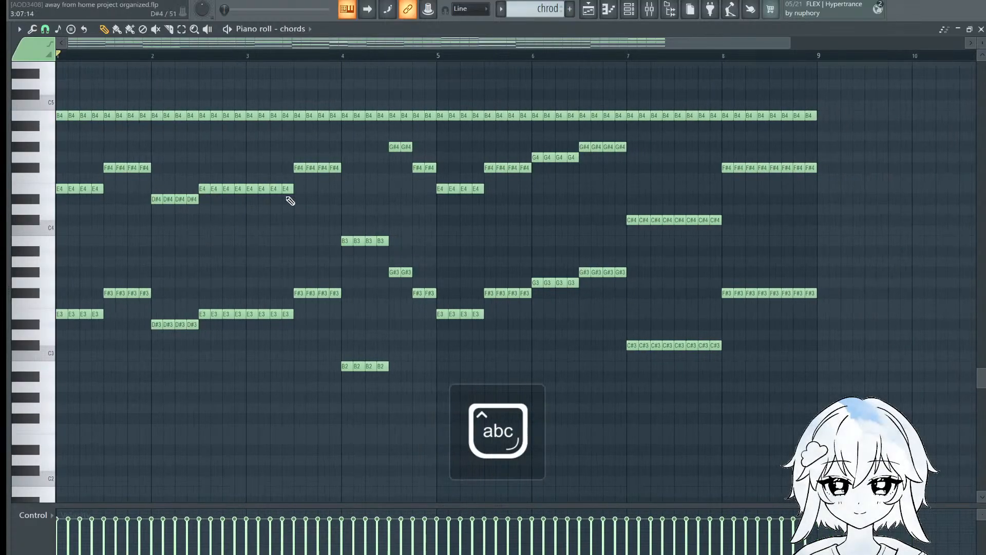
# Step: Play the repeated chord notes in the piano roll from several points between bars 3 and 5
pyautogui.scroll(2, 290, 200)
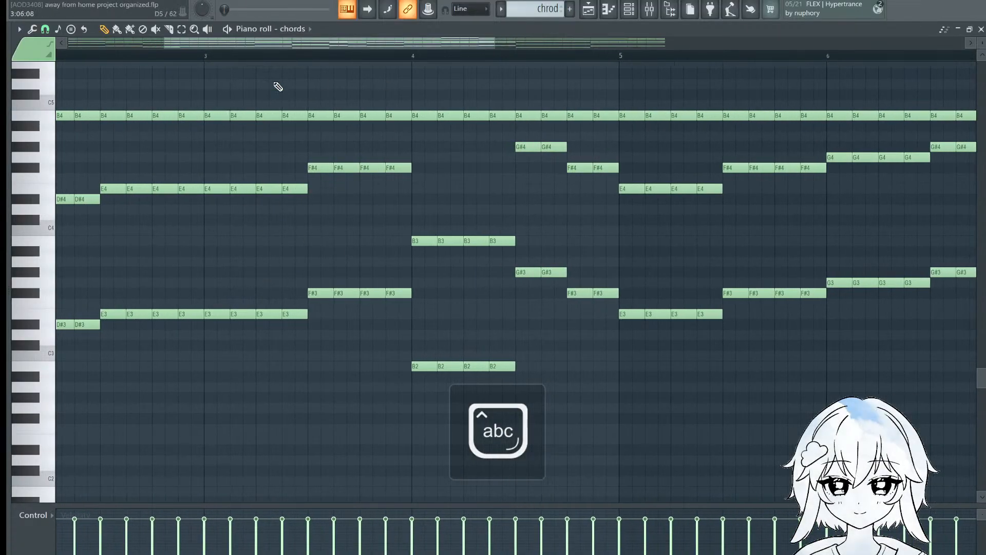
pyautogui.click(258, 61)
pyautogui.press('space')
pyautogui.click(312, 61)
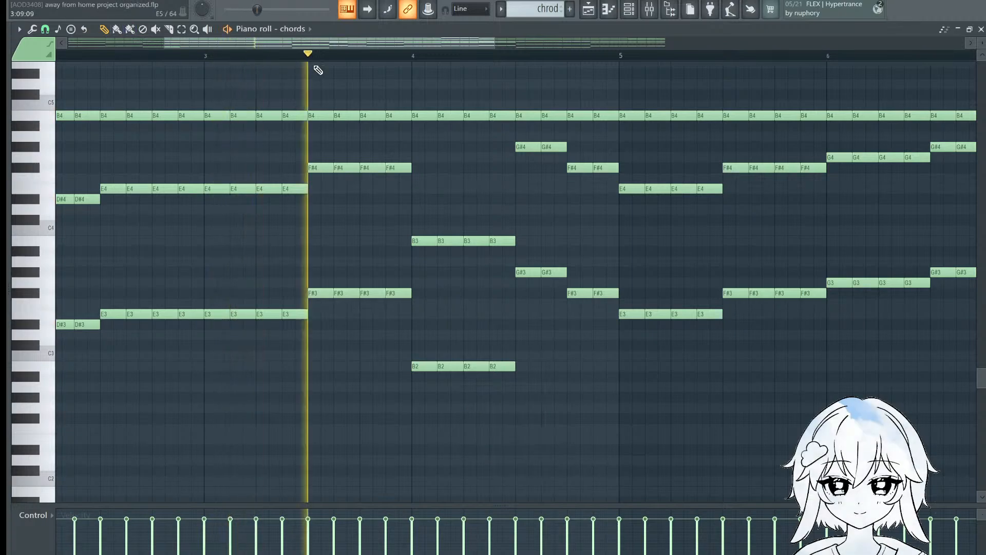
pyautogui.click(429, 55)
pyautogui.press('space')
pyautogui.click(524, 48)
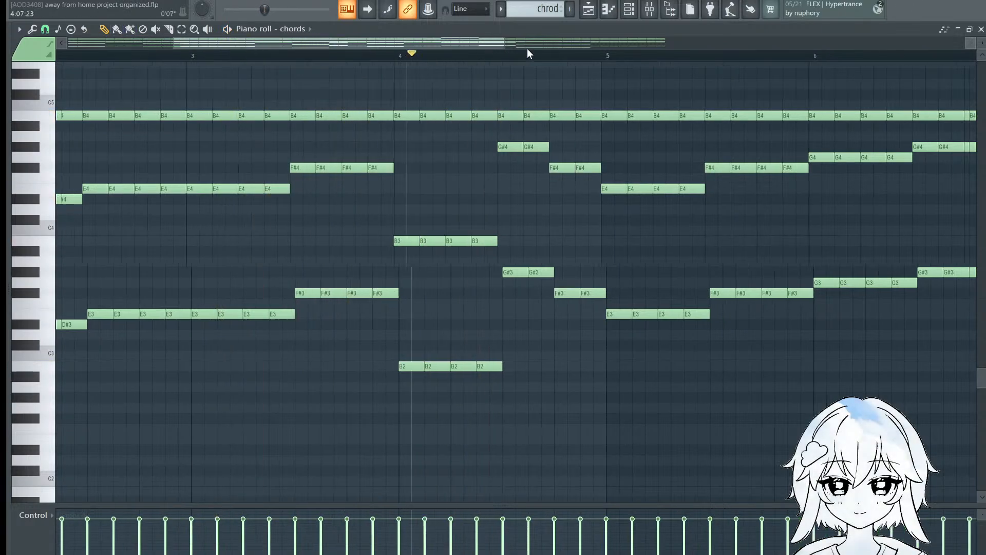
pyautogui.click(517, 57)
pyautogui.press('space')
pyautogui.press('space')
pyautogui.press('space')
# Step: Examine the whole chord progression while it plays through bar 8, and stop playback
pyautogui.scroll(-2, 396, 140)
pyautogui.scroll(-1, 548, 239)
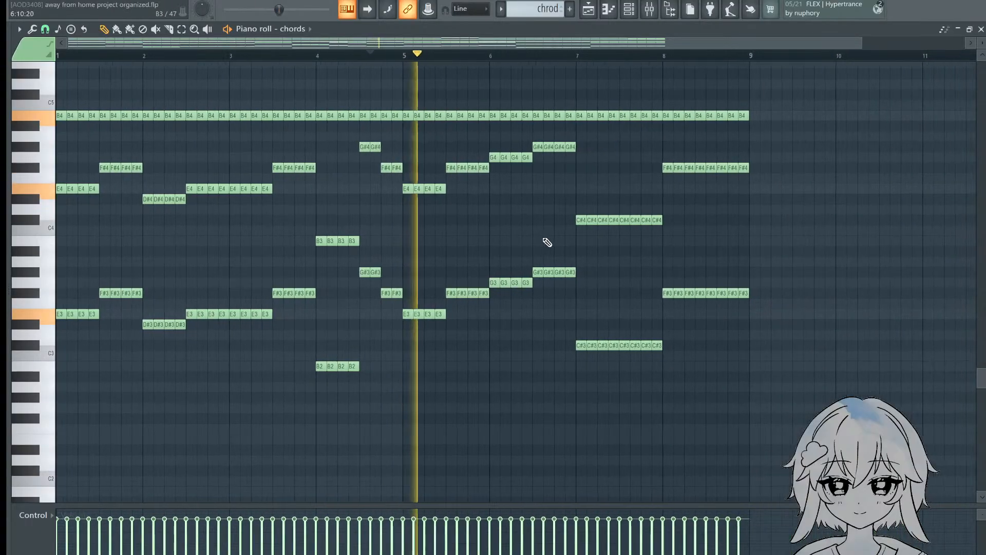
pyautogui.press('capslock')
pyautogui.scroll(-1, 514, 223)
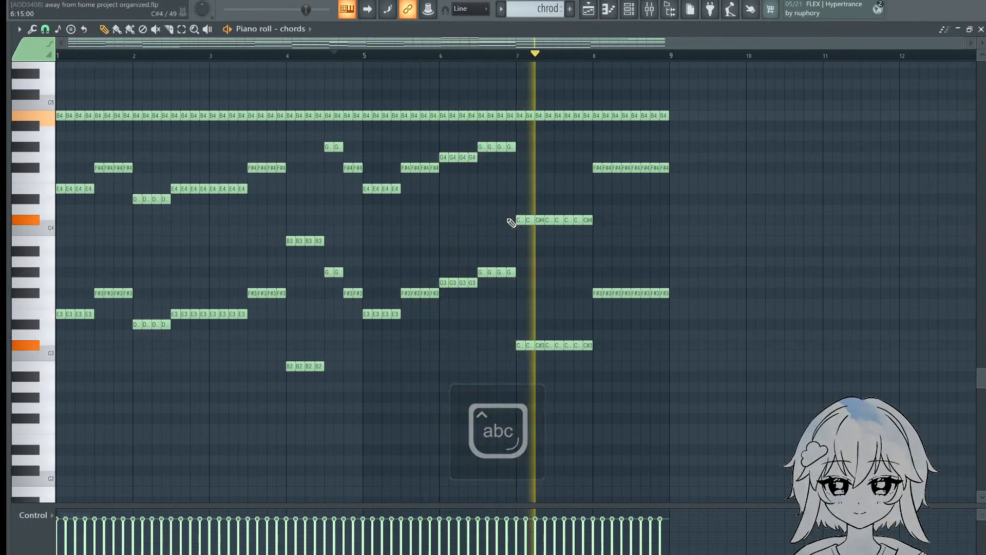
pyautogui.scroll(1, 455, 235)
pyautogui.scroll(2, 707, 202)
pyautogui.scroll(-1, 707, 202)
pyautogui.press('capslock')
pyautogui.scroll(-2, 707, 202)
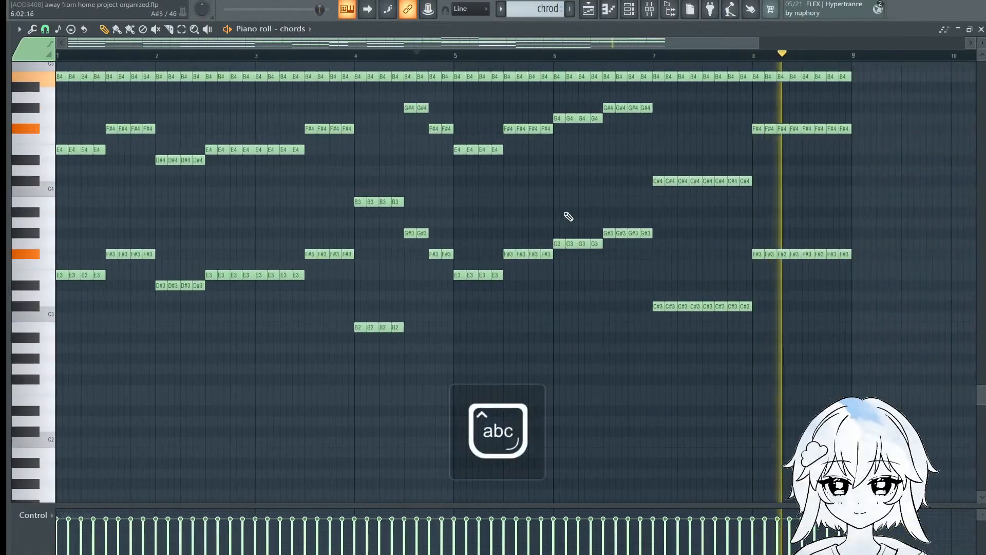
pyautogui.press('space')
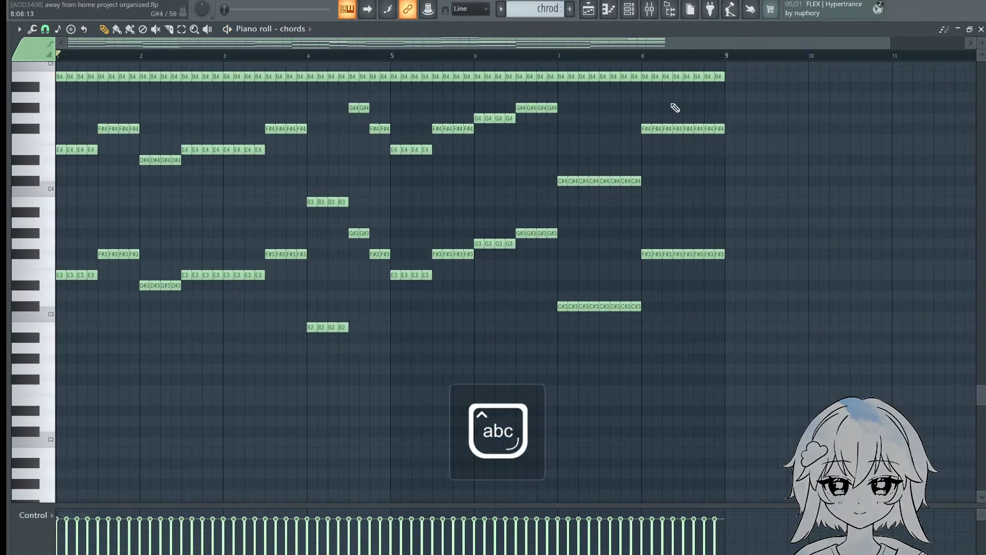
pyautogui.scroll(1, 509, 172)
# Step: Solo Track 22 in the playlist, play it from bar 33 and unmute its pluck decay automation on SHC Fx 10
pyautogui.click(588, 14)
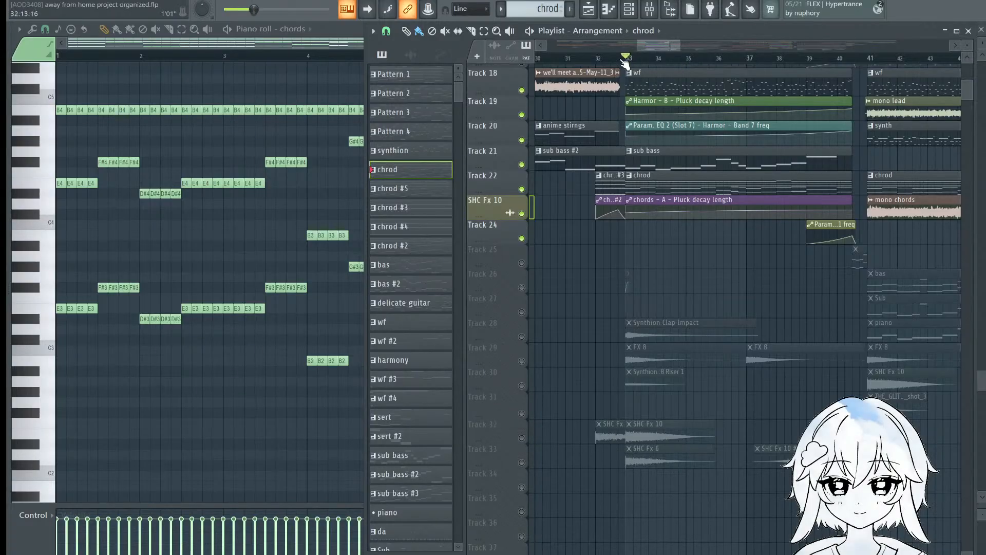
pyautogui.moveTo(633, 103); pyautogui.dragTo(640, 156)
pyautogui.rightClick(521, 243)
pyautogui.press('space')
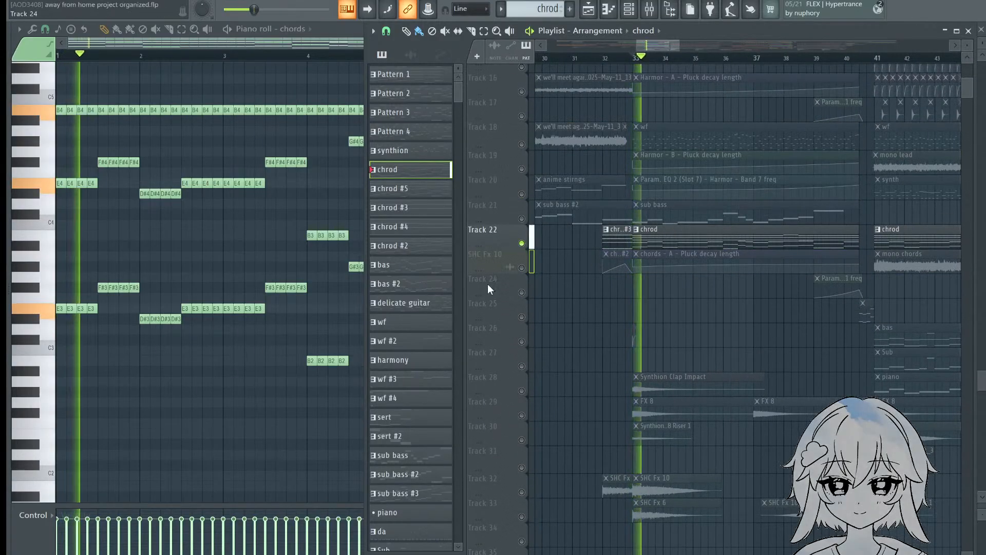
pyautogui.click(522, 268)
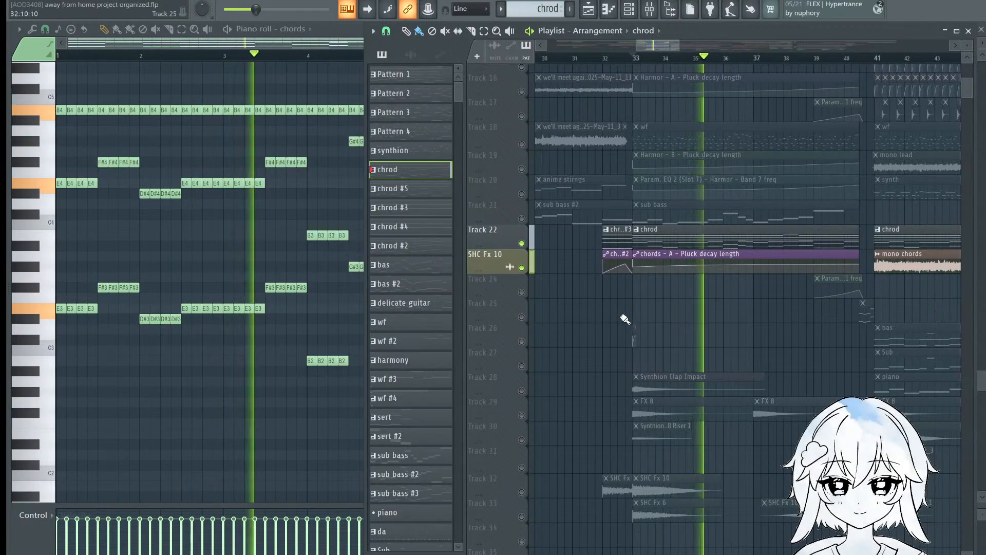
# Step: Release Track 22's solo so every track sounds as the song plays on into bar 41
pyautogui.scroll(1, 716, 63)
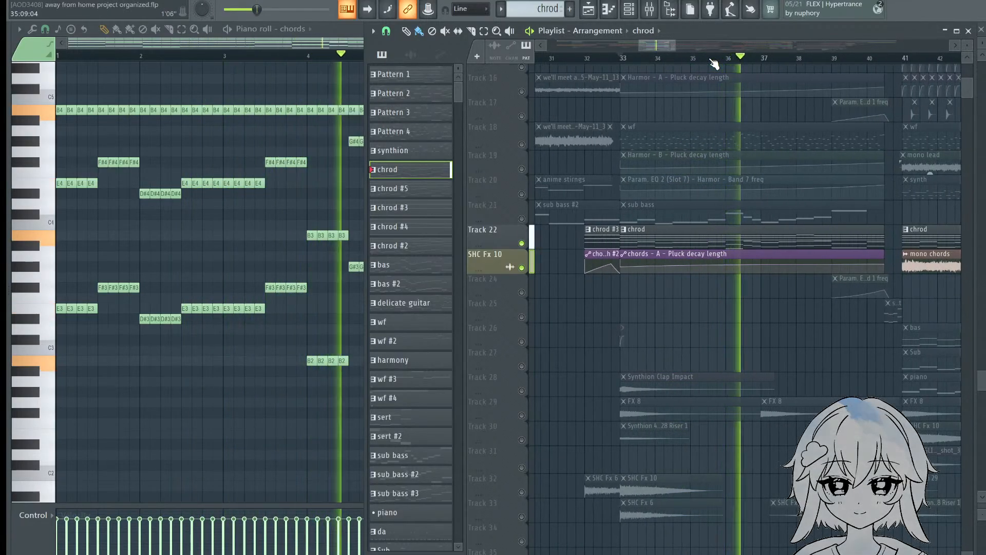
pyautogui.scroll(-3, 714, 62)
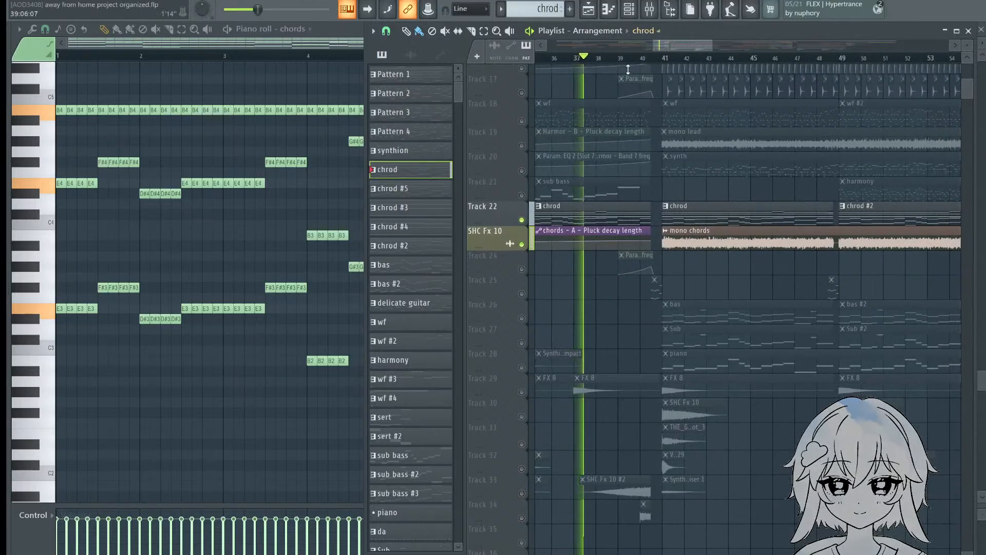
pyautogui.scroll(-3, 722, 62)
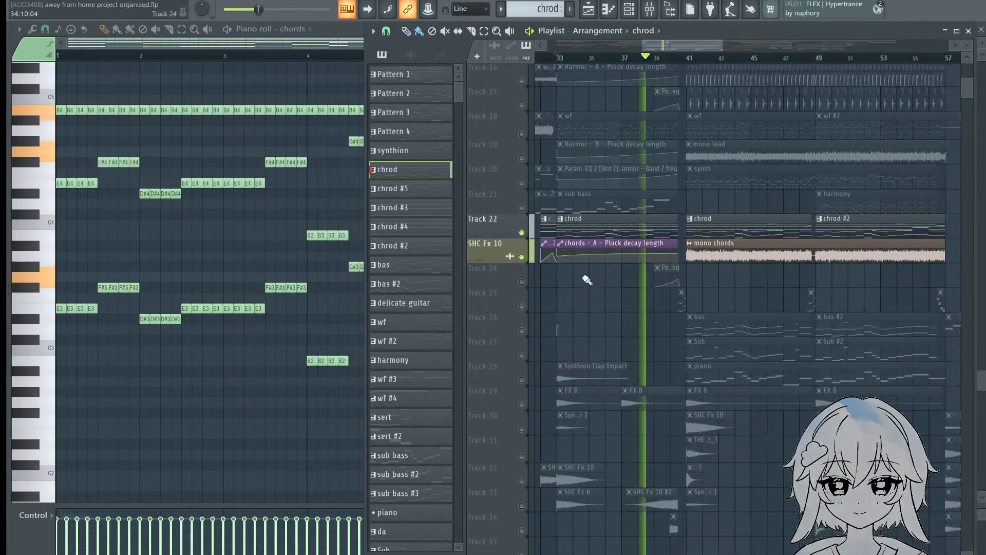
pyautogui.rightClick(523, 232)
pyautogui.scroll(5, 688, 62)
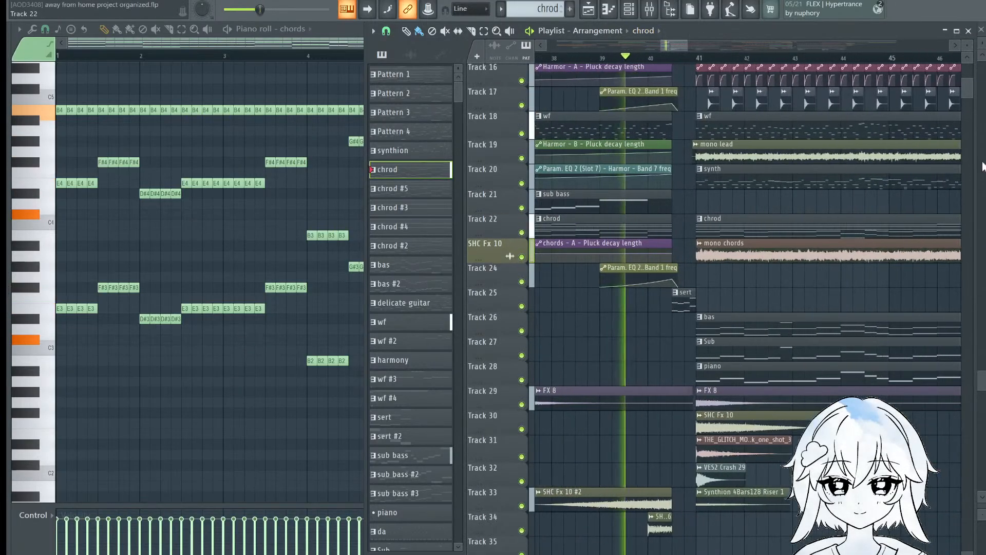
pyautogui.moveTo(818, 274); pyautogui.dragTo(801, 288)
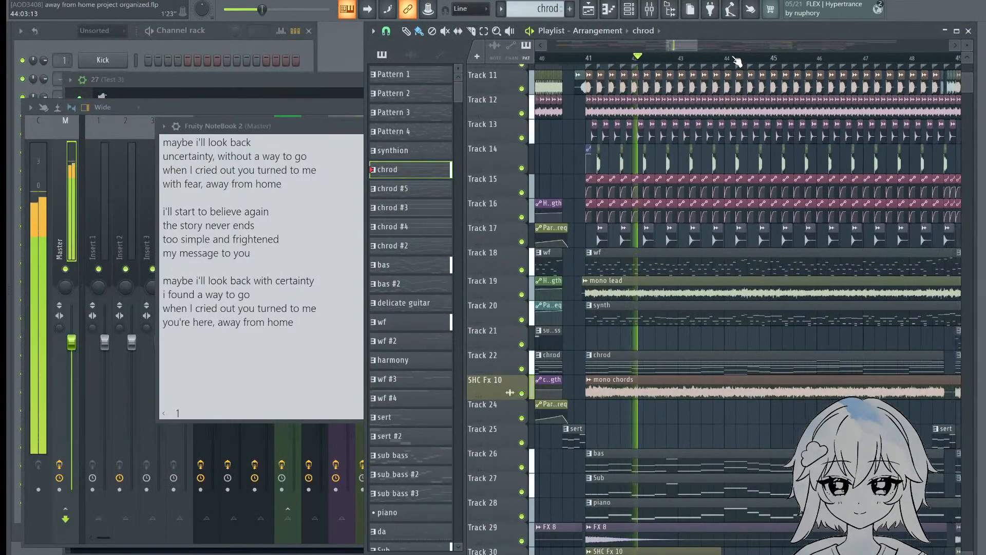
# Step: Maximize the playlist and look over the layered drum, lead and chord tracks between bars 41 and 57
pyautogui.scroll(-3, 737, 62)
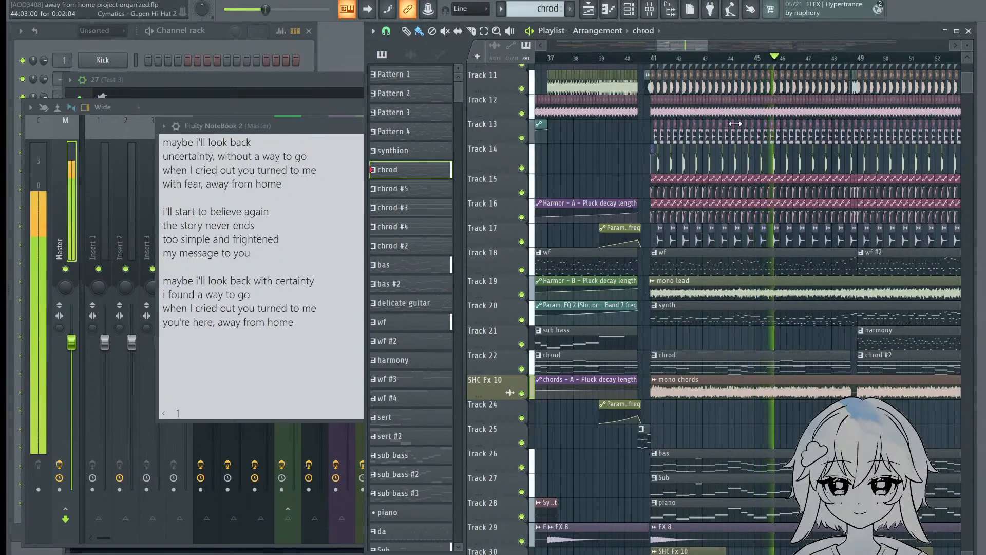
pyautogui.moveTo(778, 158); pyautogui.dragTo(744, 176)
pyautogui.scroll(-3, 739, 59)
pyautogui.moveTo(849, 128); pyautogui.dragTo(812, 202)
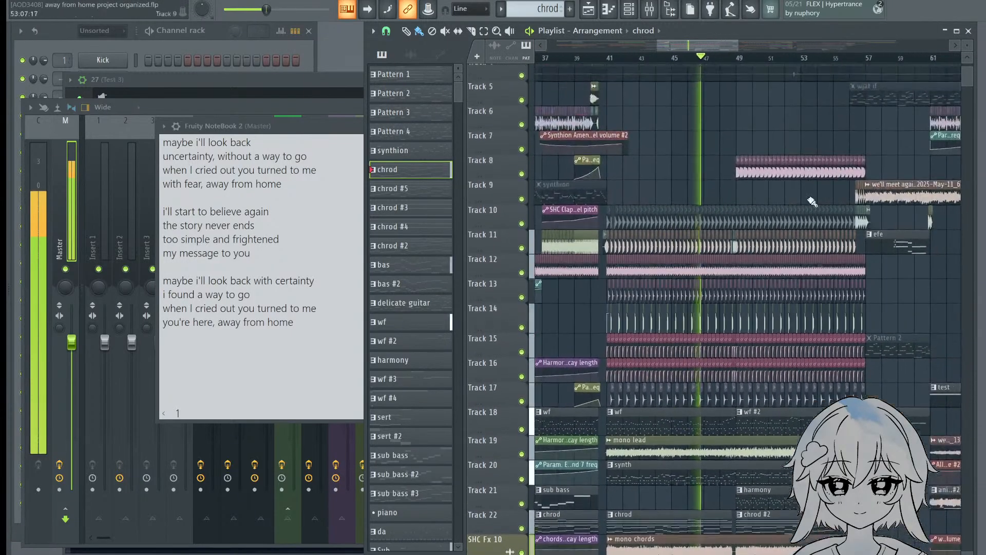
pyautogui.doubleClick(905, 30)
pyautogui.scroll(-4, 758, 260)
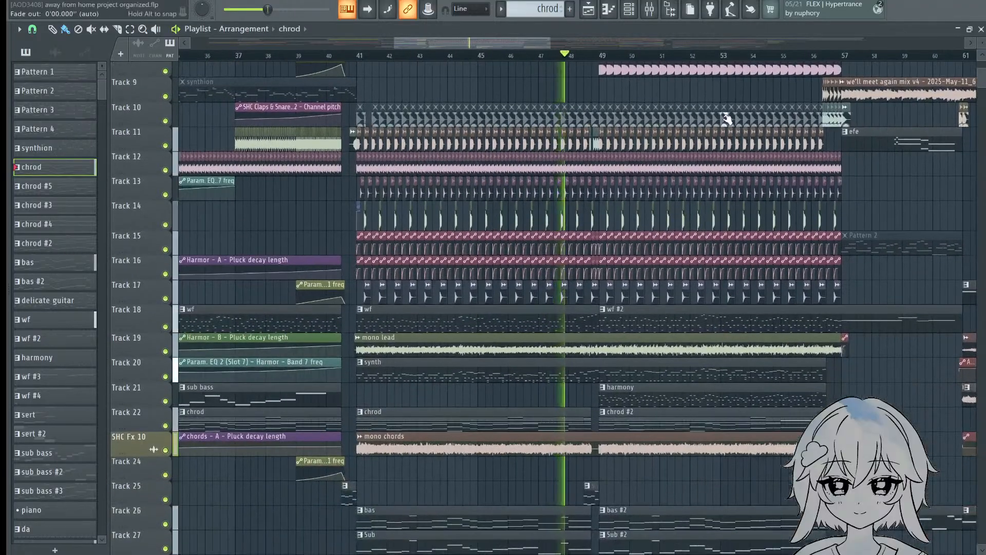
pyautogui.scroll(-4, 758, 260)
pyautogui.moveTo(759, 260); pyautogui.dragTo(771, 321)
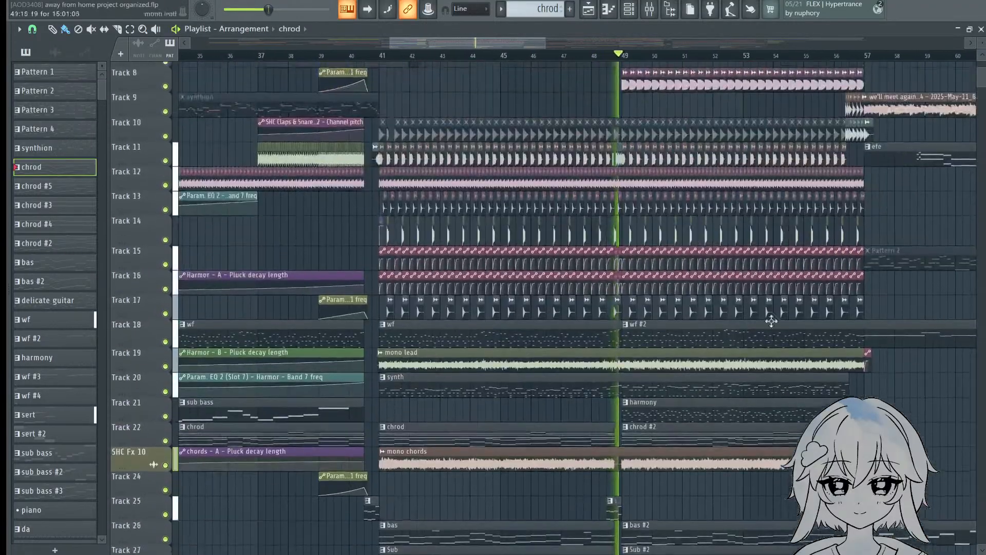
pyautogui.moveTo(706, 318); pyautogui.dragTo(637, 327)
pyautogui.scroll(2, 611, 318)
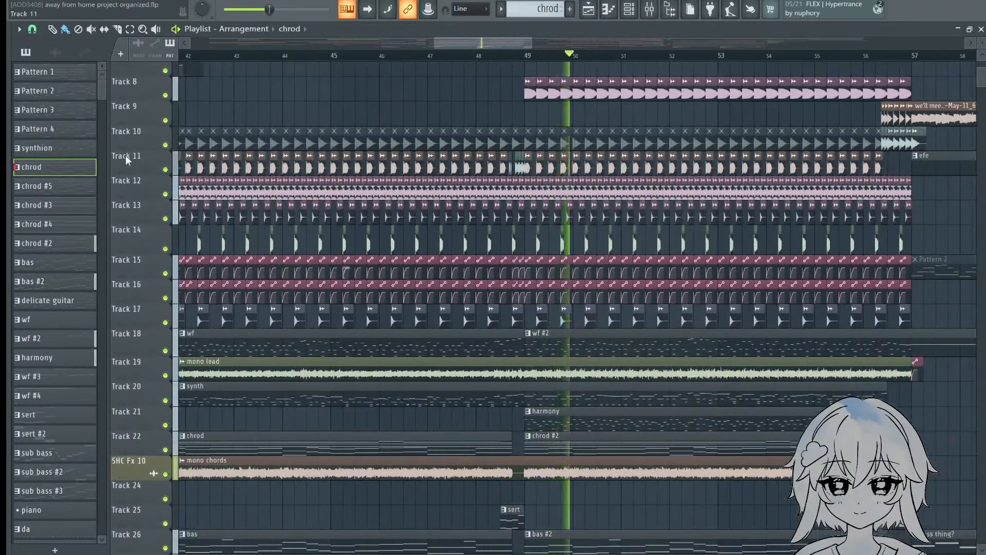
# Step: Solo Track 8 and unmute Tracks 9 to 17 to isolate the drum layers with their automations
pyautogui.rightClick(167, 96)
pyautogui.click(167, 121)
pyautogui.click(167, 146)
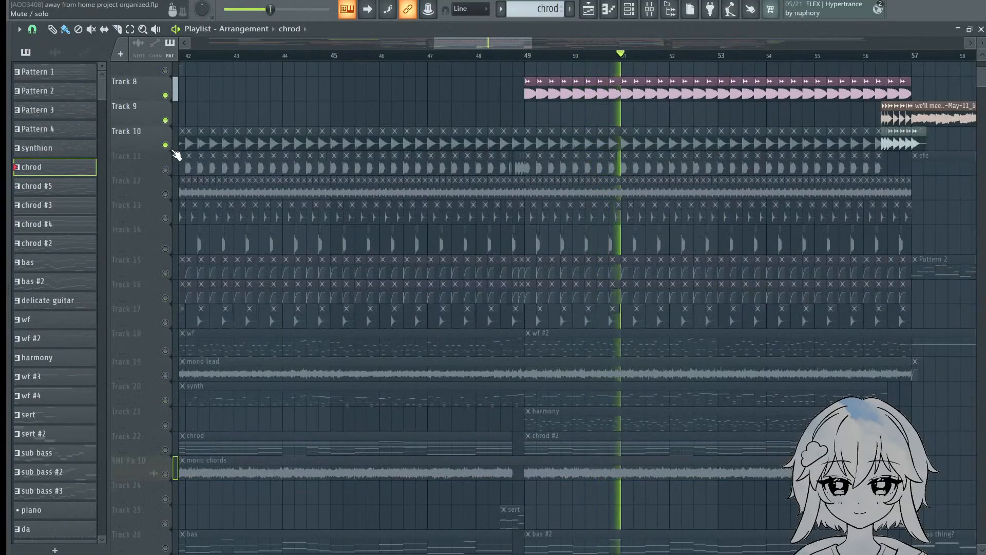
pyautogui.click(166, 170)
pyautogui.click(166, 195)
pyautogui.click(167, 220)
pyautogui.click(166, 248)
pyautogui.click(167, 273)
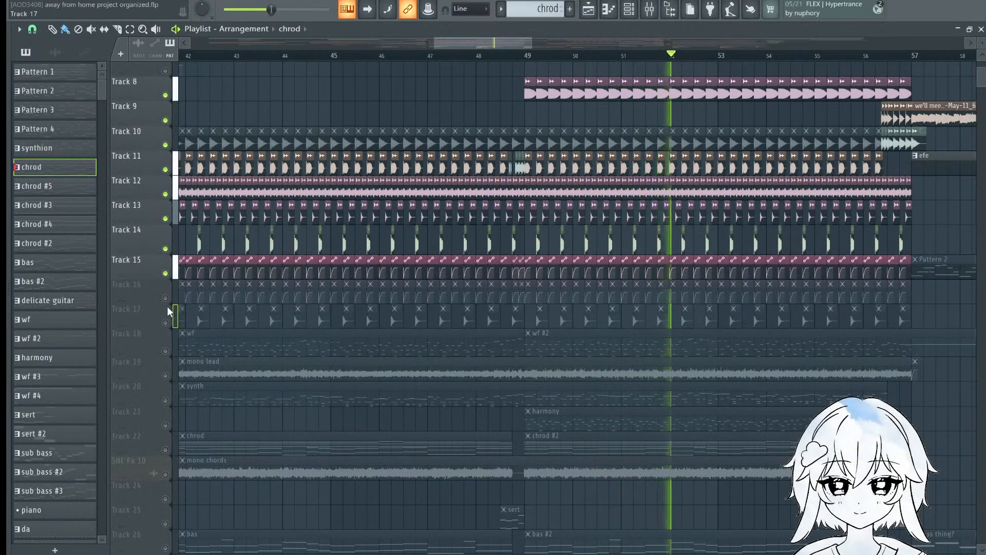
pyautogui.click(166, 298)
pyautogui.click(165, 323)
# Step: Restart playback just before bar 41 and unmute the mono chords on SHC Fx 10 and the mono lead on Track 19
pyautogui.scroll(-2, 308, 241)
pyautogui.moveTo(315, 240); pyautogui.dragTo(683, 368)
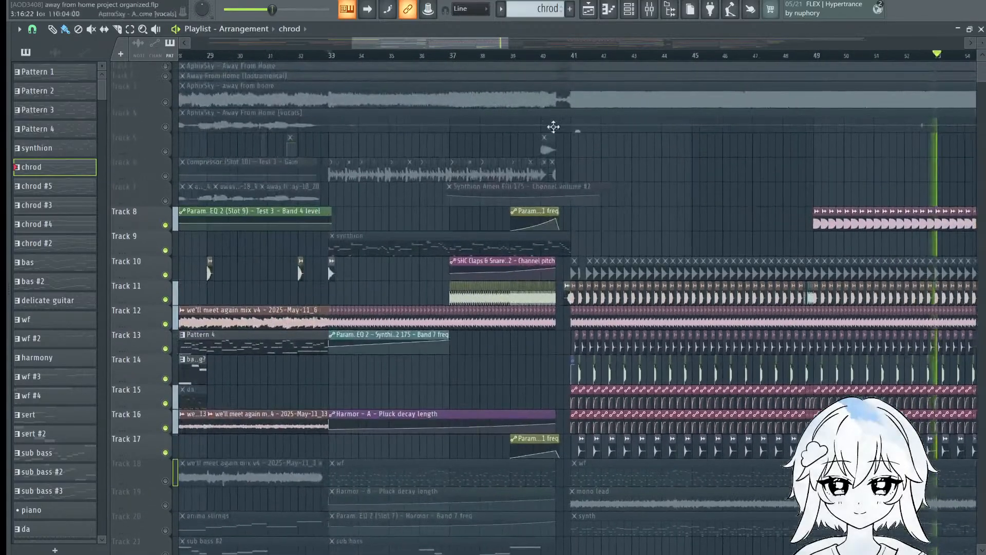
pyautogui.click(566, 55)
pyautogui.moveTo(680, 447); pyautogui.dragTo(535, 136)
pyautogui.scroll(2, 447, 216)
pyautogui.moveTo(553, 209); pyautogui.dragTo(482, 95)
pyautogui.click(165, 174)
pyautogui.scroll(2, 169, 154)
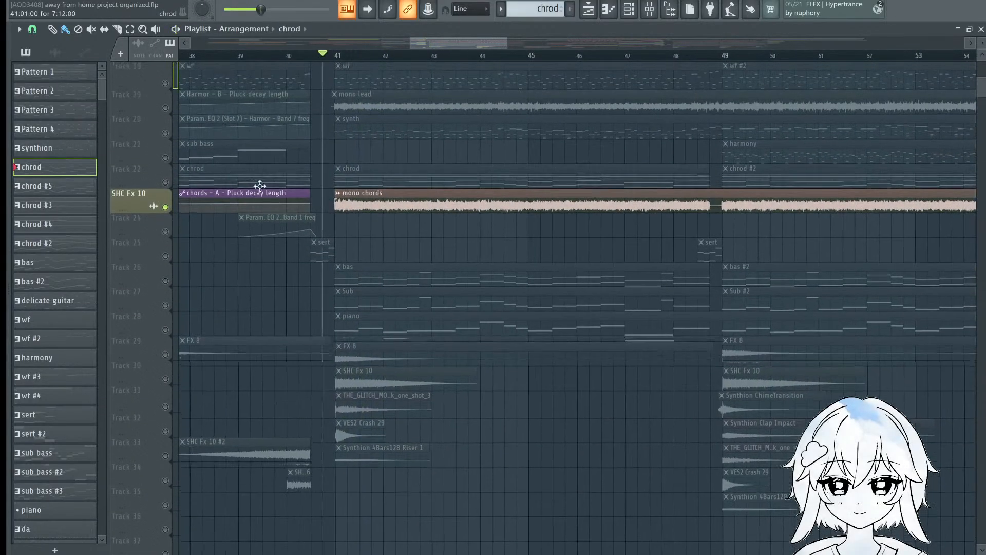
pyautogui.click(164, 114)
pyautogui.press('space')
pyautogui.moveTo(398, 149); pyautogui.dragTo(419, 370)
pyautogui.press('space')
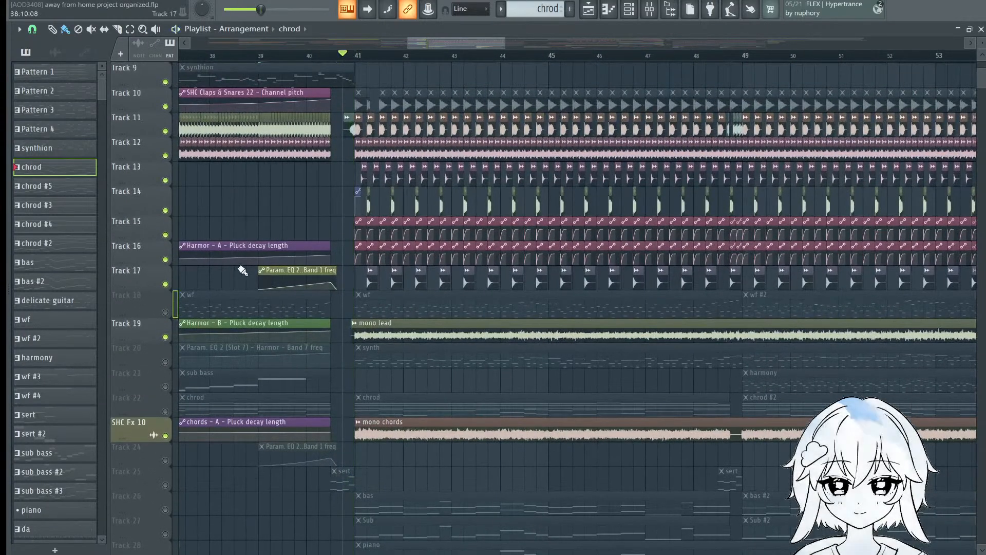
pyautogui.press('space')
# Step: Mute the mono lead on Track 19, unmute Tracks 22 and 26, and select the bas pattern
pyautogui.moveTo(429, 478); pyautogui.dragTo(466, 276)
pyautogui.scroll(2, 466, 276)
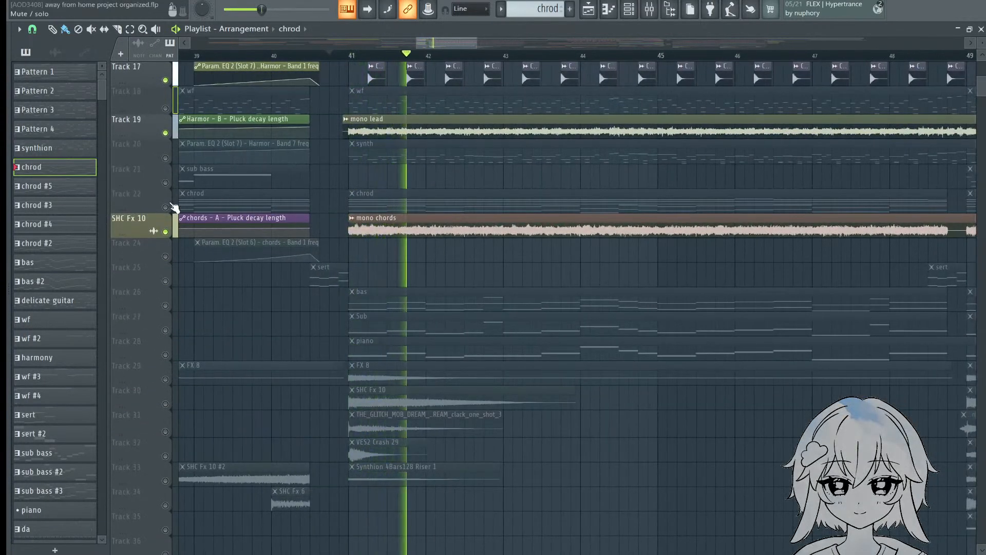
pyautogui.click(165, 132)
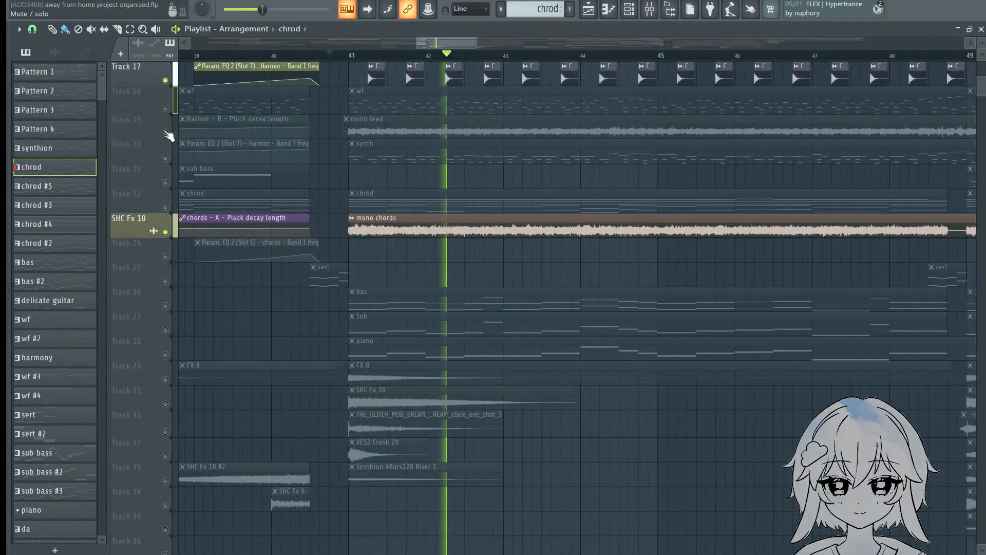
pyautogui.click(165, 207)
pyautogui.click(165, 305)
pyautogui.click(403, 304)
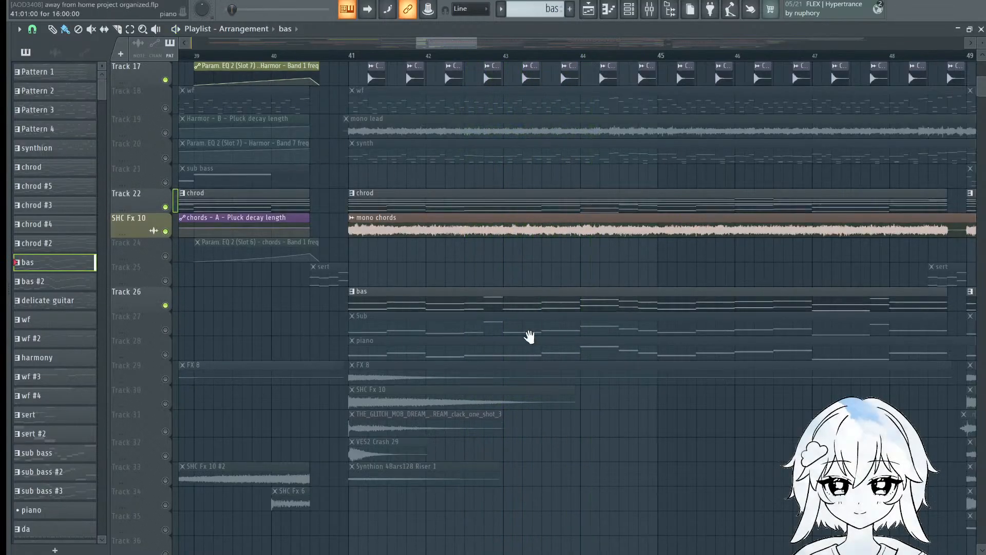
# Step: Unmute the Sub on Track 27, the piano on Track 28 and the effects on Tracks 29 to 33
pyautogui.moveTo(528, 337); pyautogui.dragTo(680, 79)
pyautogui.scroll(-3, 403, 56)
pyautogui.moveTo(449, 149); pyautogui.dragTo(393, 319)
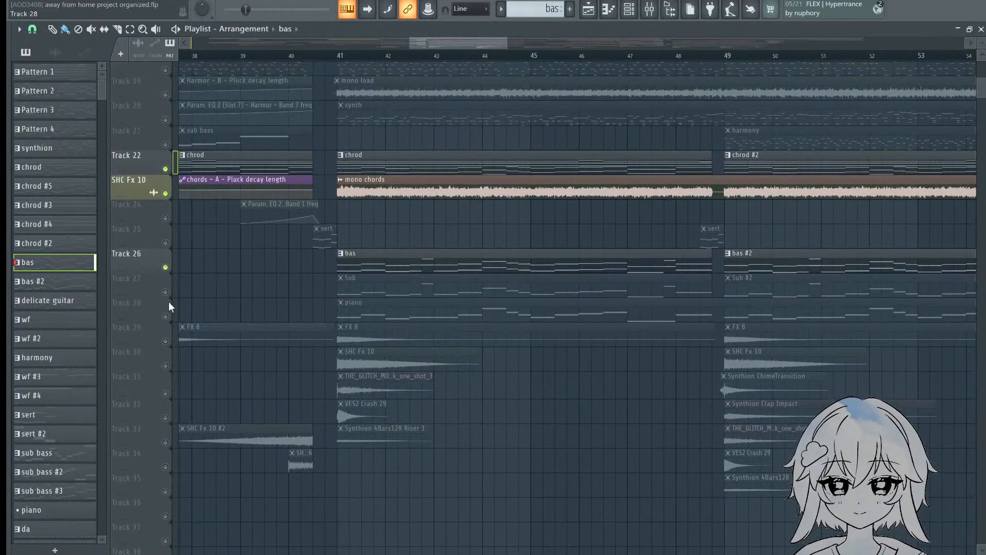
pyautogui.click(166, 292)
pyautogui.click(166, 316)
pyautogui.click(166, 341)
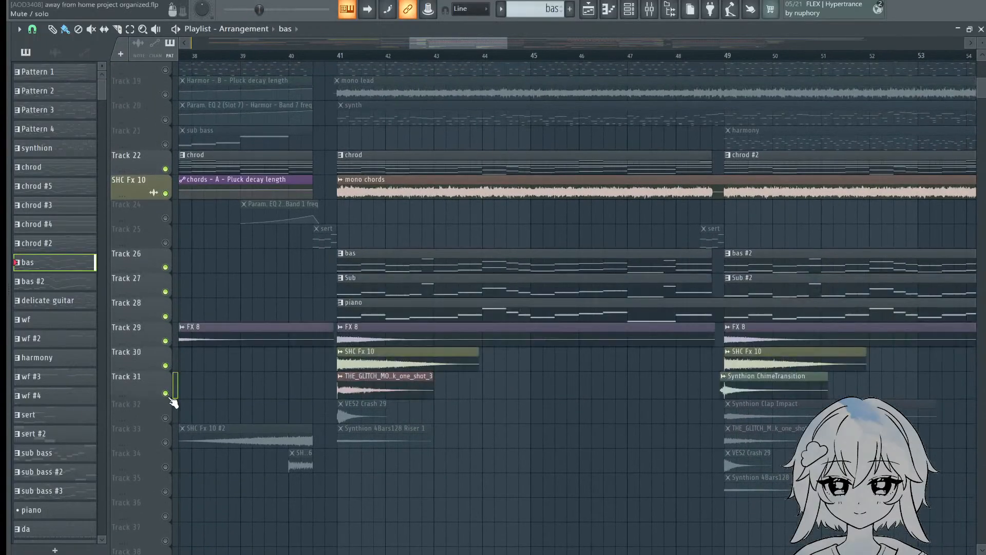
pyautogui.click(166, 442)
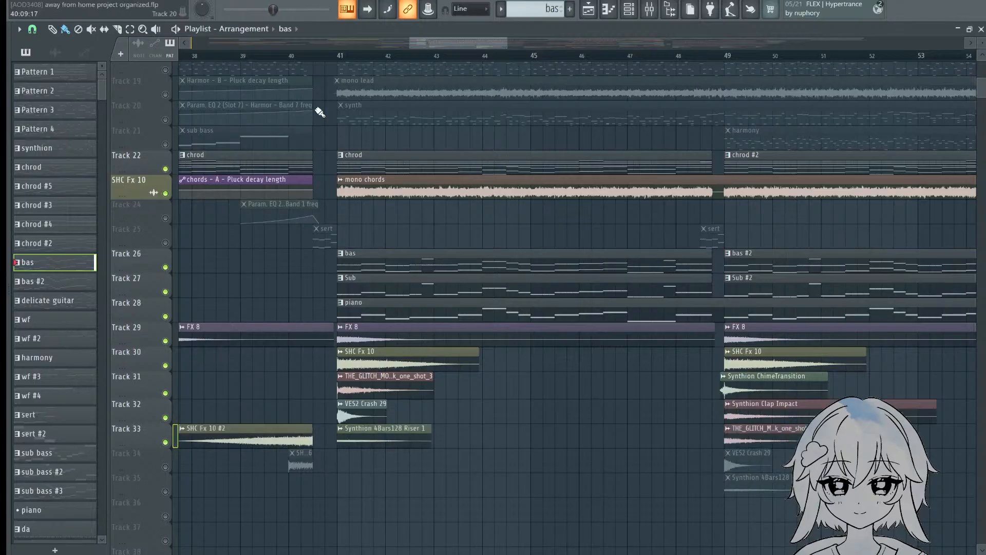
# Step: Unmute all remaining tracks, including the wf, mono lead, synth and harmony layers on Tracks 18 to 21
pyautogui.scroll(-1, 324, 58)
pyautogui.moveTo(446, 238); pyautogui.dragTo(434, 334)
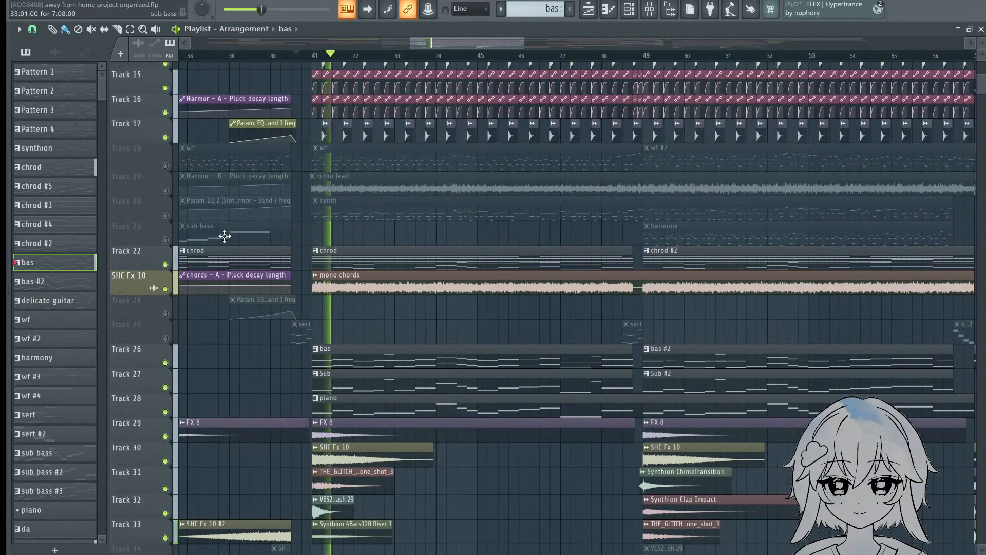
pyautogui.rightClick(166, 240)
pyautogui.scroll(1, 166, 240)
pyautogui.keyDown('ctrl'); pyautogui.click(167, 240); pyautogui.keyUp('ctrl')
pyautogui.keyDown('ctrl'); pyautogui.click(166, 239); pyautogui.keyUp('ctrl')
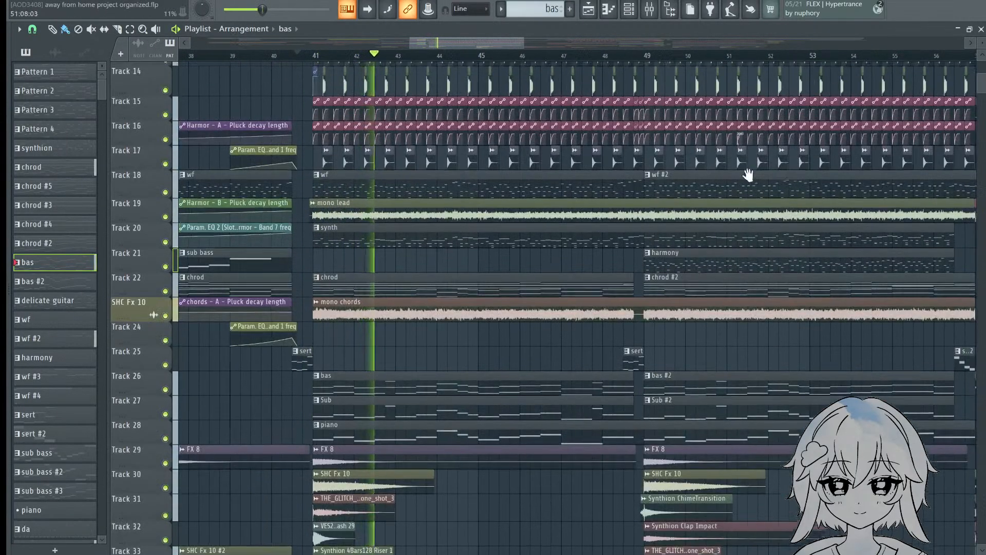
# Step: Mute the synth on Track 20, the mono lead on Track 19 and the wf pattern on Track 18
pyautogui.moveTo(746, 175); pyautogui.dragTo(752, 232)
pyautogui.click(165, 299)
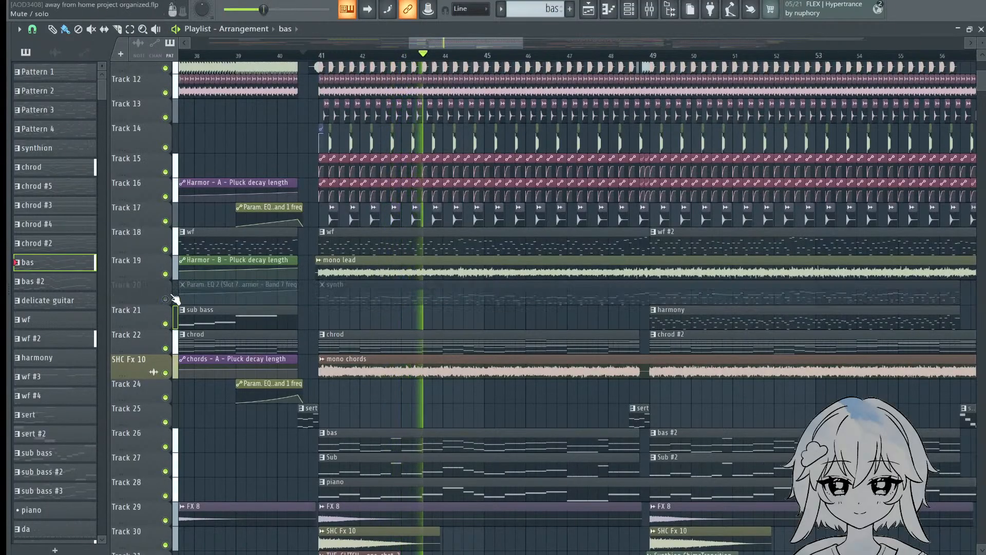
pyautogui.click(165, 274)
pyautogui.click(165, 250)
pyautogui.moveTo(633, 325); pyautogui.dragTo(599, 162)
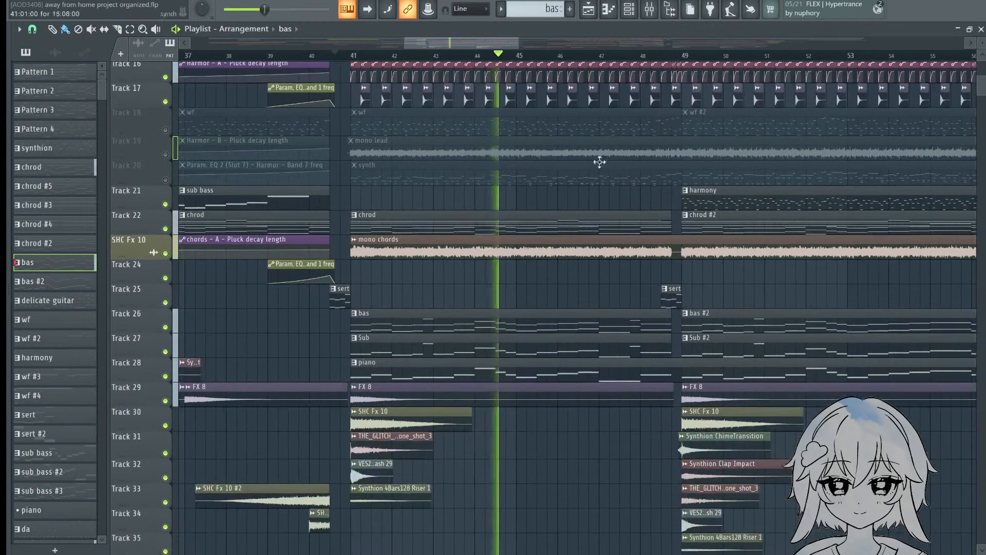
# Step: Examine the playlist layers from bar 41 to bar 57 during playback and select the sert pattern before bar 49
pyautogui.scroll(-2, 530, 51)
pyautogui.moveTo(644, 94); pyautogui.dragTo(568, 178)
pyautogui.scroll(3, 533, 55)
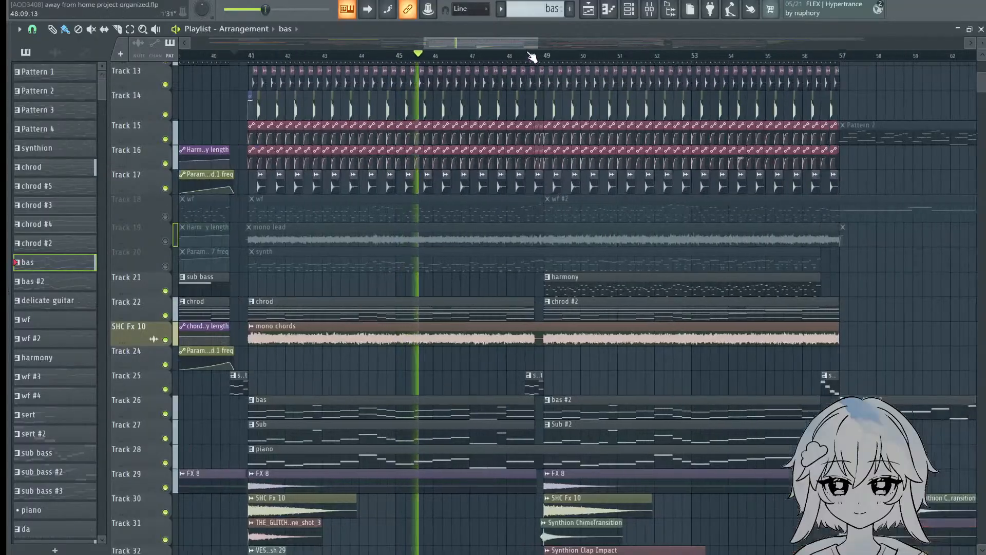
pyautogui.moveTo(496, 285); pyautogui.dragTo(701, 163)
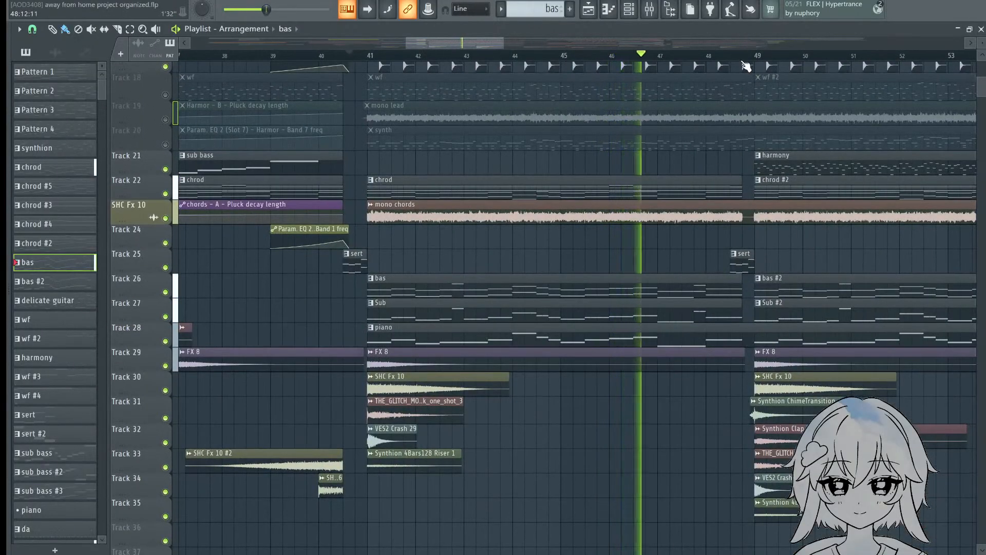
pyautogui.scroll(2, 745, 65)
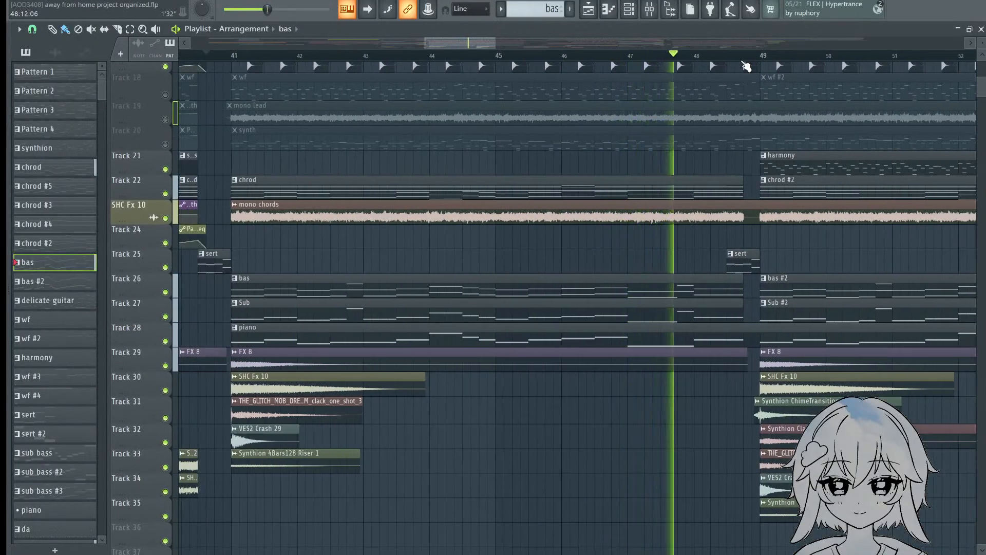
pyautogui.moveTo(762, 226); pyautogui.dragTo(561, 243)
pyautogui.moveTo(592, 171); pyautogui.dragTo(354, 190)
pyautogui.scroll(-2, 533, 62)
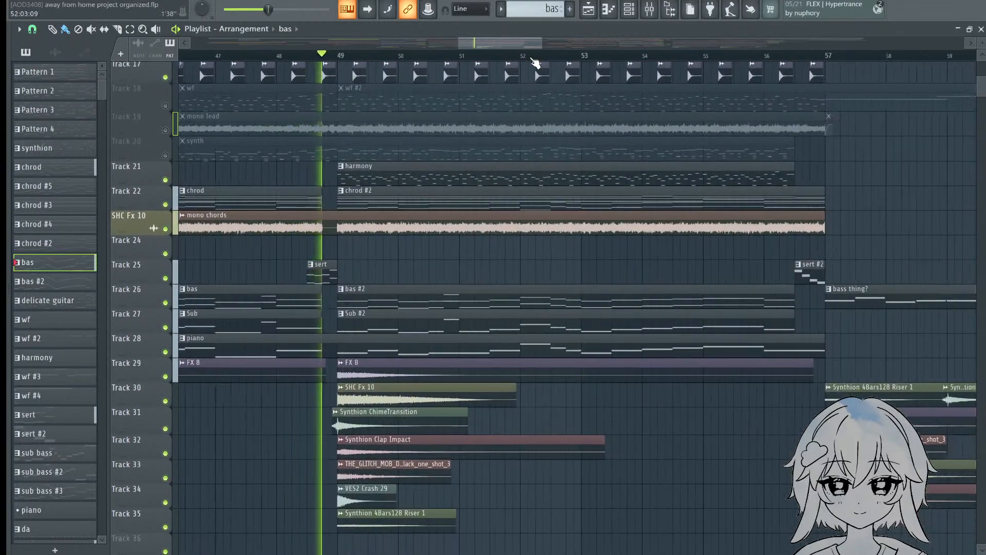
pyautogui.scroll(-1, 534, 63)
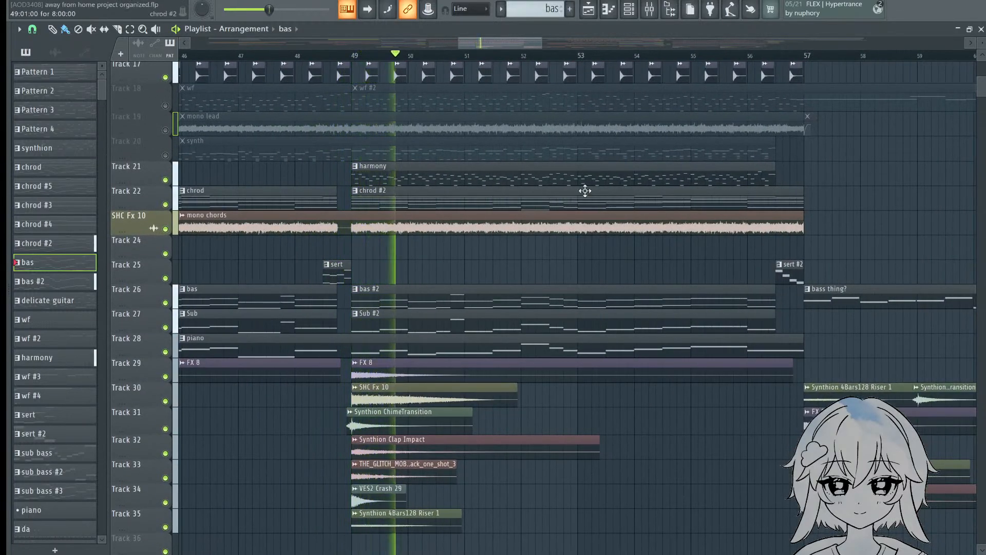
pyautogui.click(337, 270)
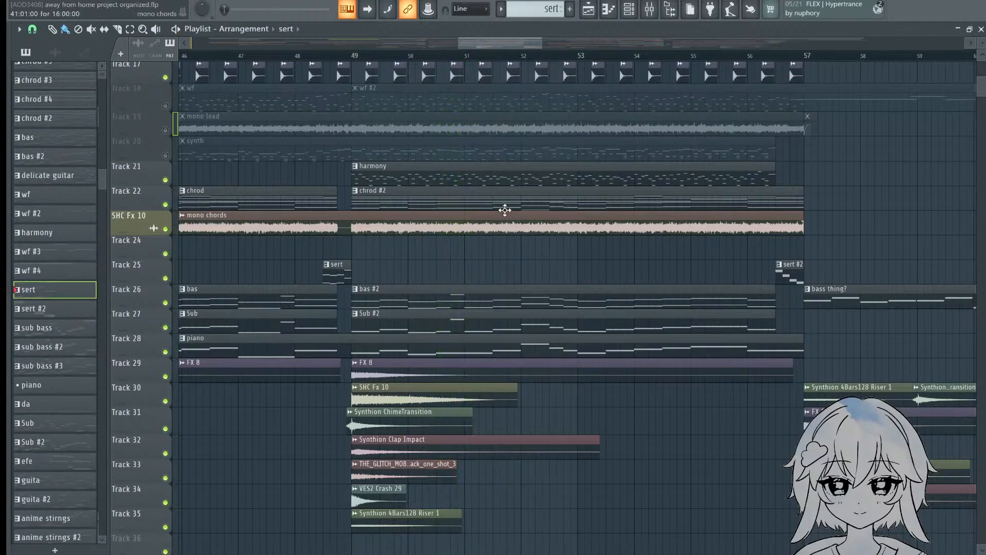
# Step: Open the harmony pattern from Track 21 in the piano roll and clear the time selection
pyautogui.click(497, 158)
pyautogui.doubleClick(500, 173)
pyautogui.scroll(-4, 411, 69)
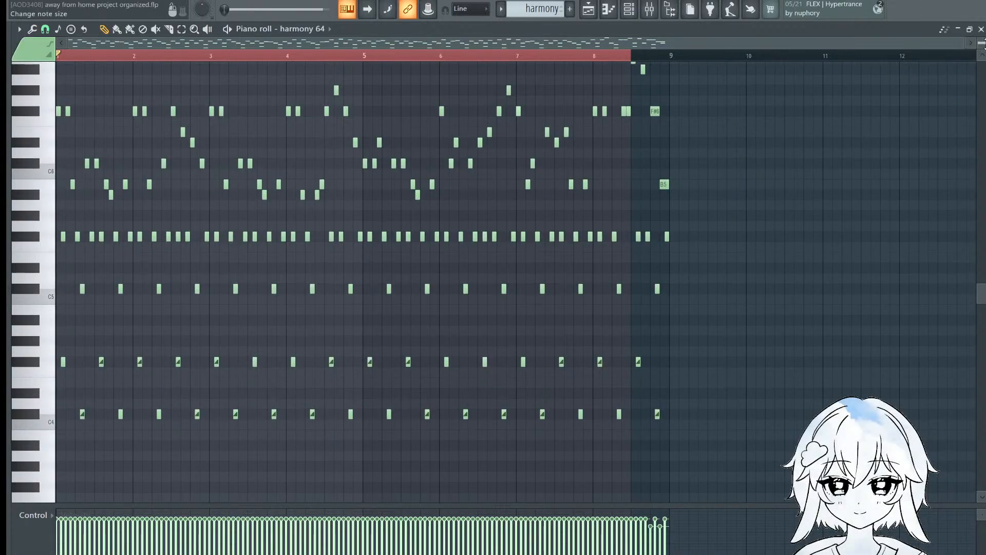
pyautogui.moveTo(983, 45); pyautogui.dragTo(983, 40)
pyautogui.moveTo(630, 56); pyautogui.dragTo(57, 66)
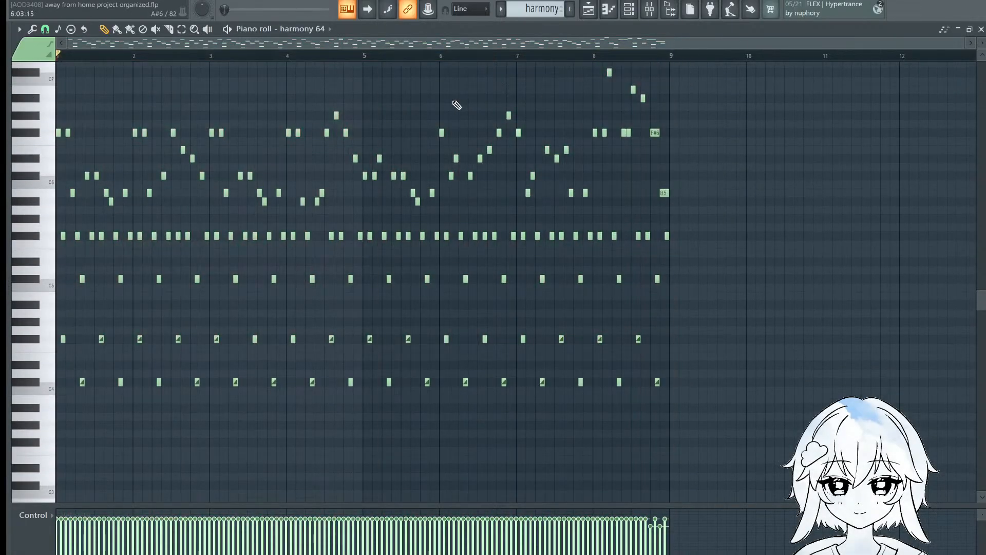
# Step: Examine the high and low note rows of the harmony pattern in the piano roll
pyautogui.scroll(3, 463, 154)
pyautogui.scroll(-2, 442, 203)
pyautogui.scroll(2, 429, 207)
pyautogui.press('capslock')
pyautogui.press('capslock')
pyautogui.scroll(-5, 703, 68)
pyautogui.press('capslock')
pyautogui.scroll(2, 572, 276)
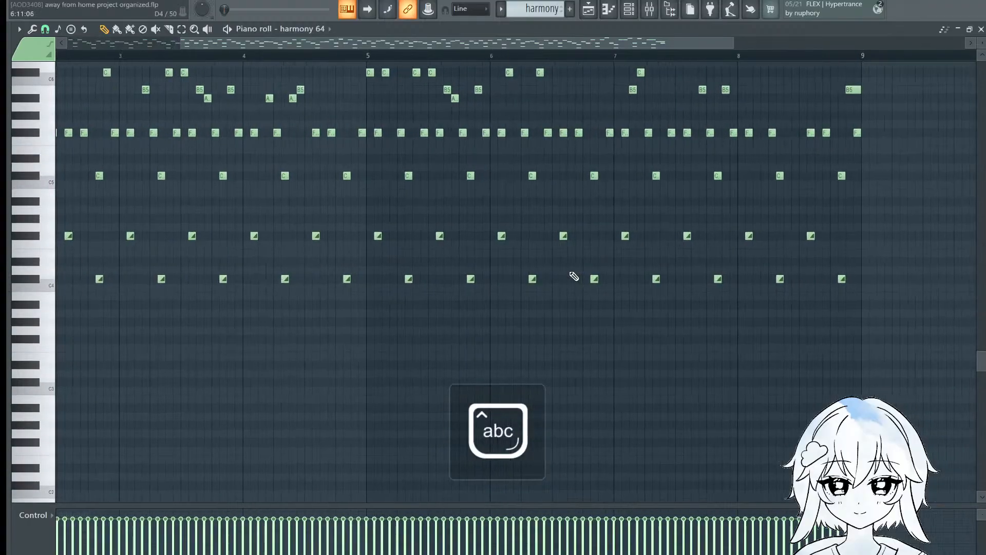
# Step: Play back the harmony pattern and follow its notes from bar 1 through bar 6
pyautogui.moveTo(571, 274); pyautogui.dragTo(803, 411)
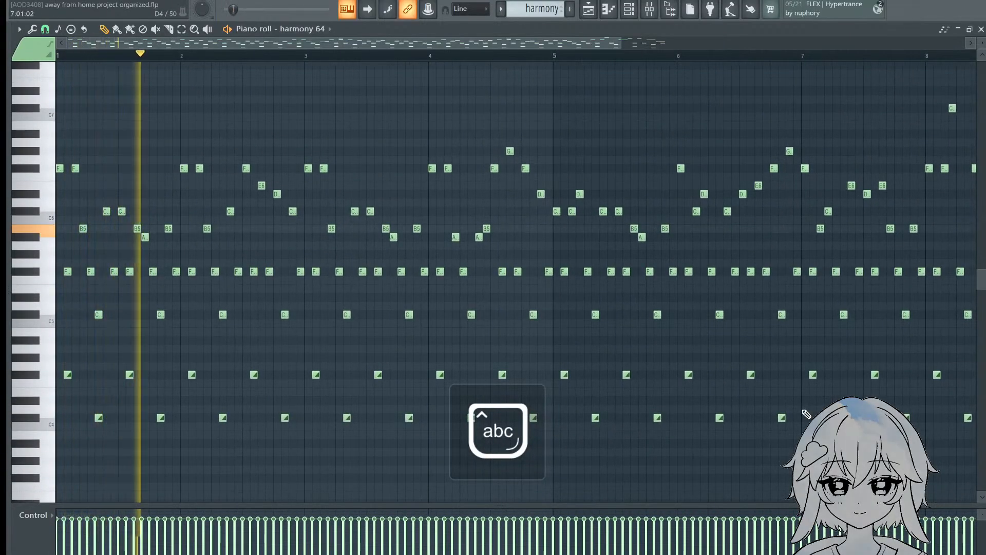
pyautogui.scroll(-1, 634, 399)
pyautogui.moveTo(635, 401); pyautogui.dragTo(688, 322)
pyautogui.scroll(-1, 689, 324)
pyautogui.scroll(-2, 545, 309)
pyautogui.moveTo(534, 306); pyautogui.dragTo(463, 429)
pyautogui.scroll(1, 396, 377)
pyautogui.moveTo(398, 349); pyautogui.dragTo(421, 283)
pyautogui.scroll(1, 421, 283)
pyautogui.scroll(-1, 419, 217)
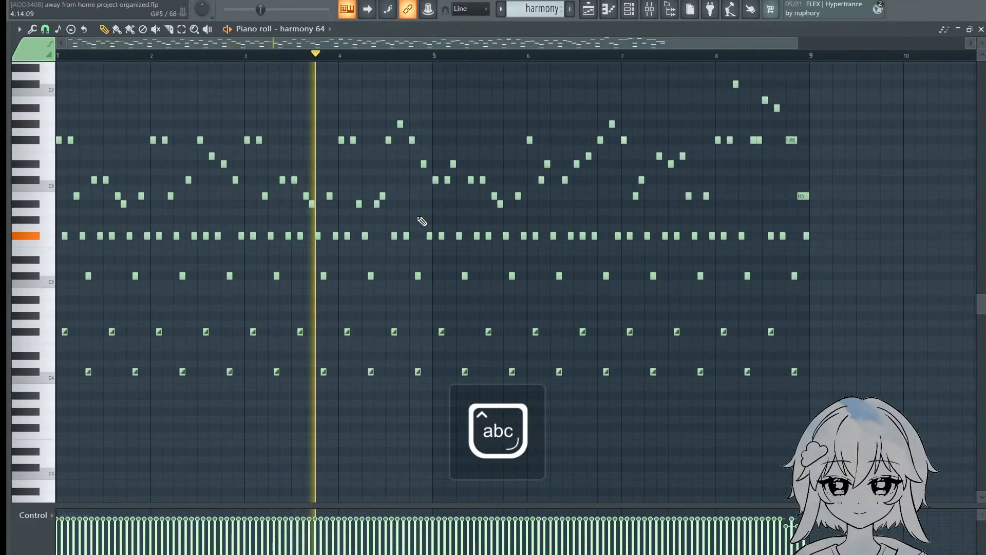
pyautogui.scroll(-1, 422, 222)
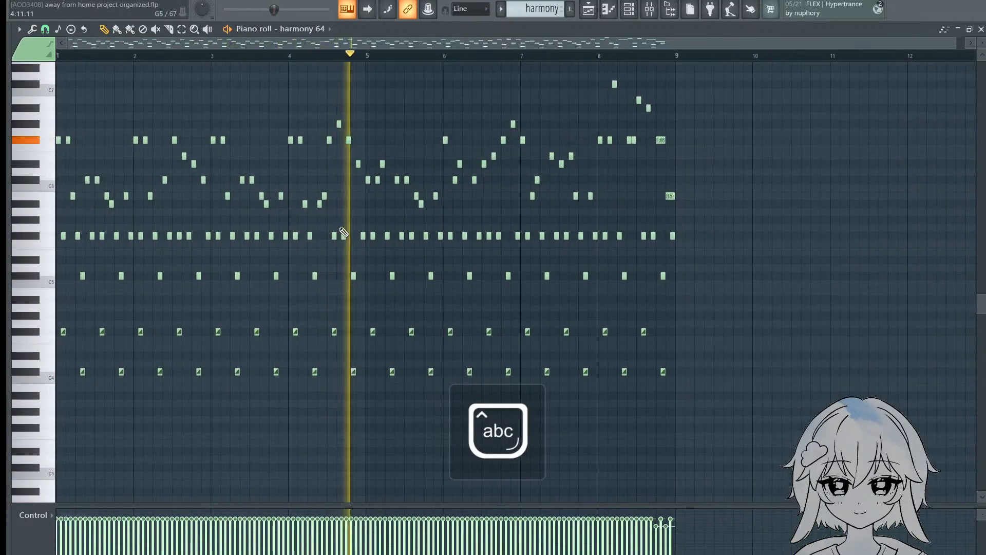
pyautogui.scroll(3, 594, 183)
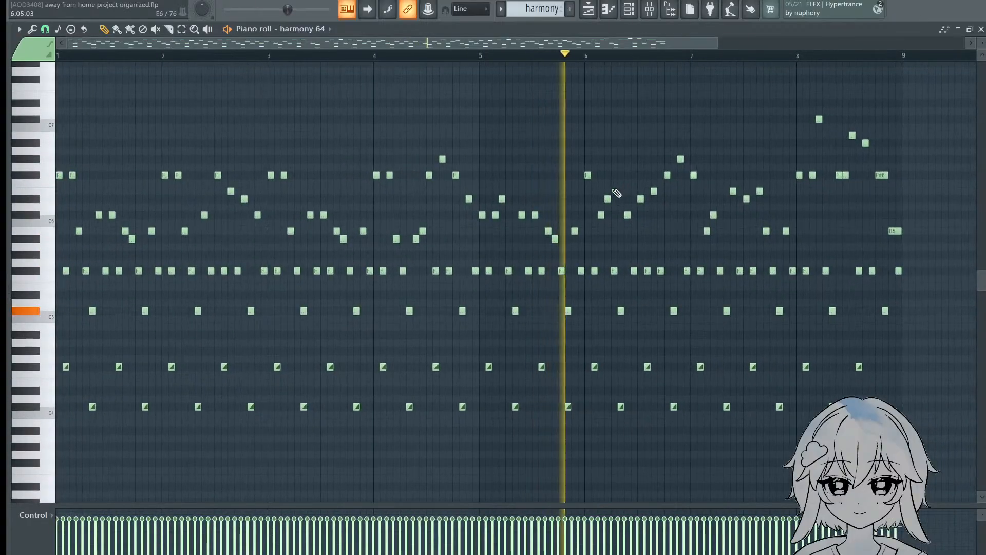
pyautogui.scroll(-1, 616, 193)
# Step: Return to the playlist and leave only the mono lead, synth, harmony, Sub and piano on Tracks 19, 20, 21, 27 and 28 unmuted
pyautogui.click(588, 9)
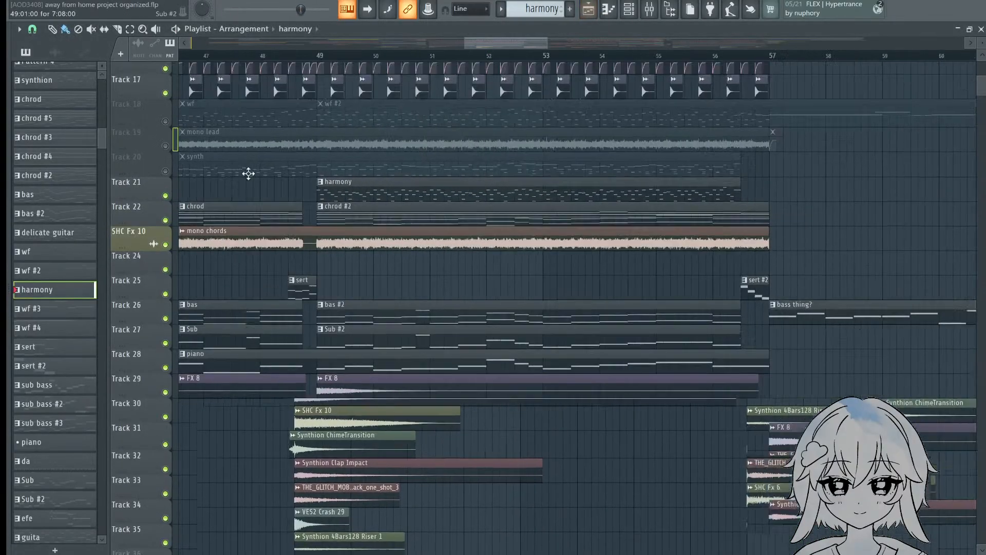
pyautogui.moveTo(249, 173); pyautogui.dragTo(226, 181)
pyautogui.rightClick(169, 202)
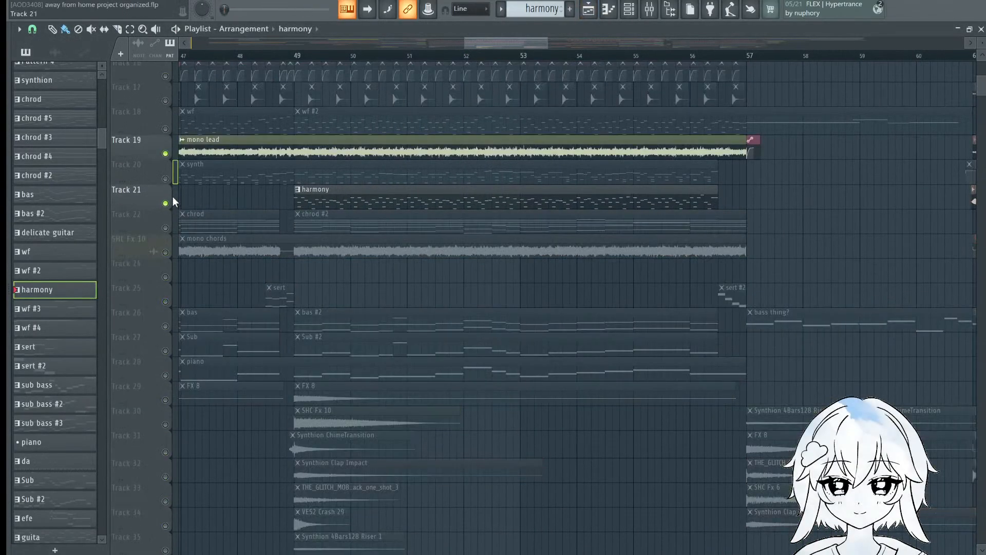
pyautogui.click(165, 179)
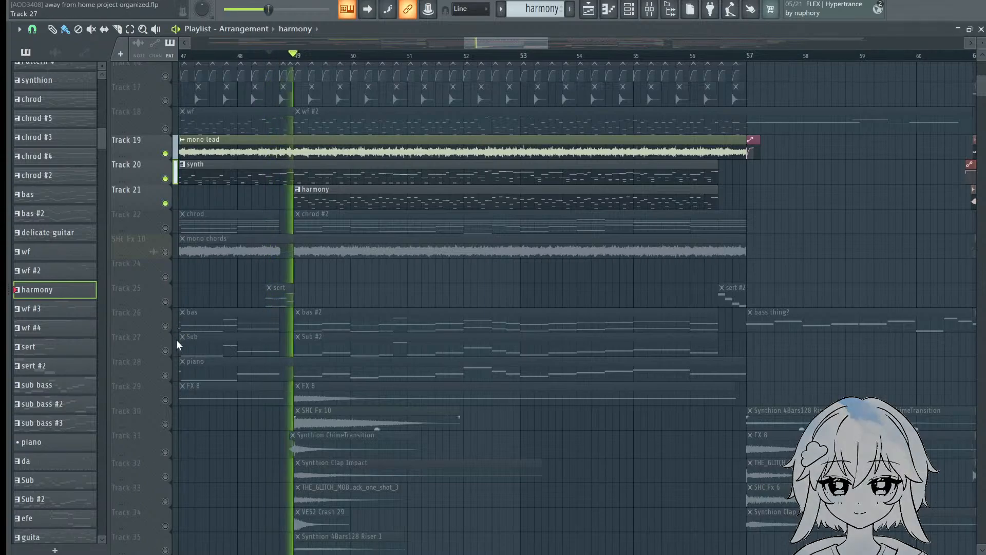
pyautogui.click(166, 351)
pyautogui.click(166, 375)
# Step: Follow the reduced layers during playback, solo the mono lead on Track 19, and unmute all tracks again
pyautogui.moveTo(520, 179); pyautogui.dragTo(571, 211)
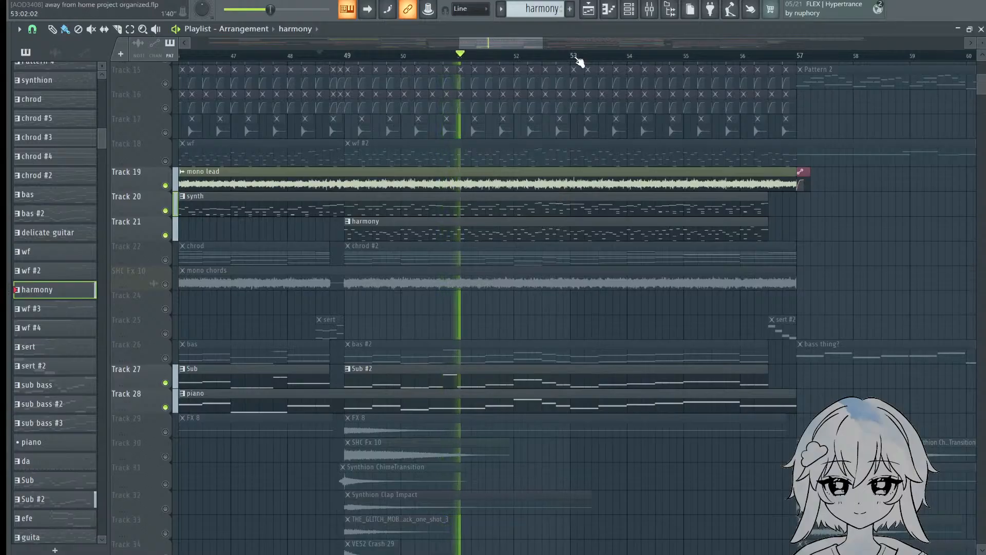
pyautogui.scroll(-4, 579, 62)
pyautogui.moveTo(519, 213); pyautogui.dragTo(601, 245)
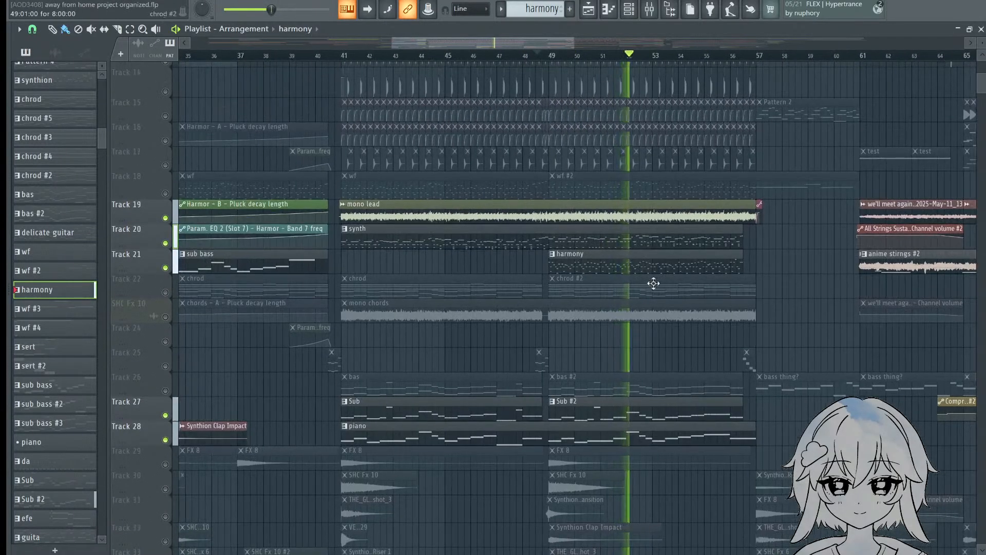
pyautogui.scroll(3, 601, 223)
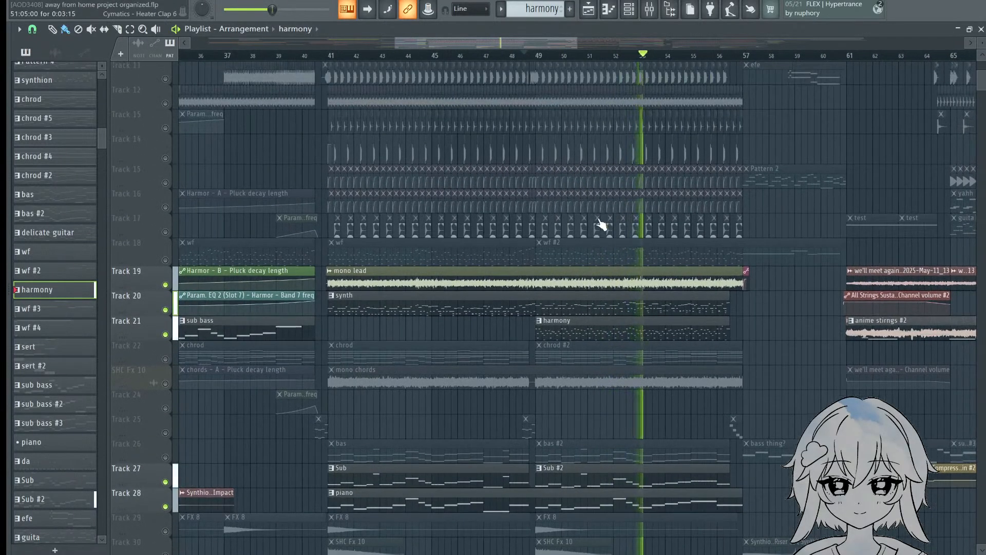
pyautogui.rightClick(166, 285)
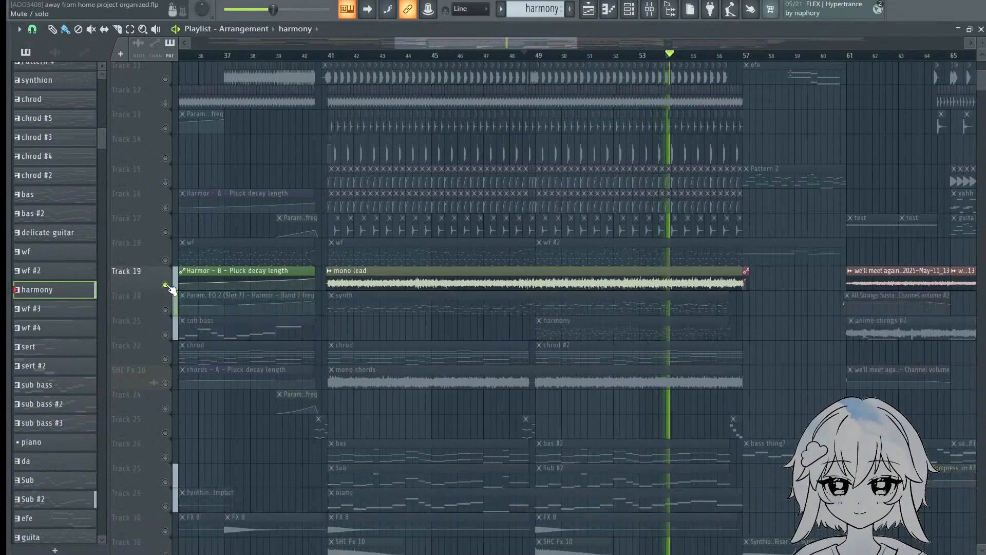
pyautogui.rightClick(166, 285)
pyautogui.moveTo(794, 325); pyautogui.dragTo(797, 278)
pyautogui.press('capslock')
pyautogui.press('capslock')
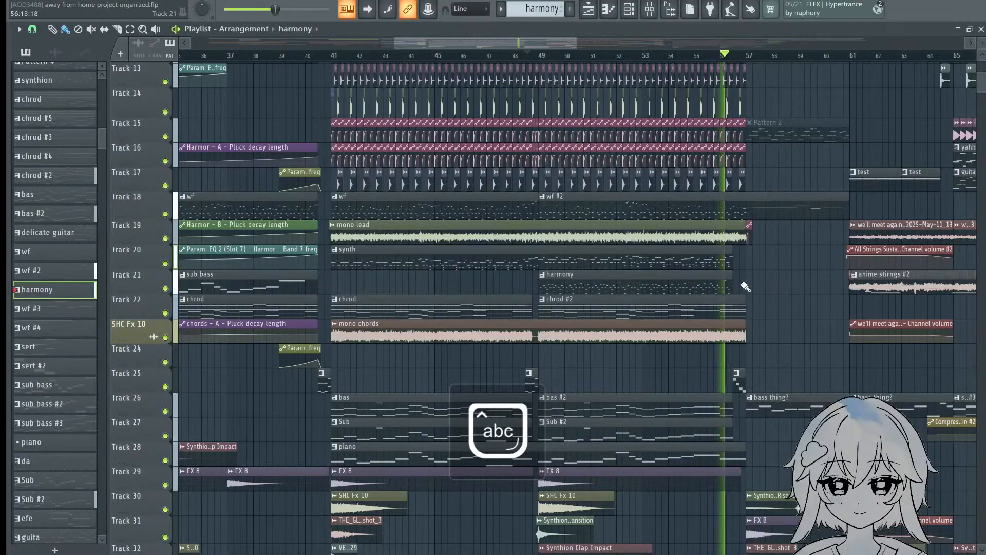
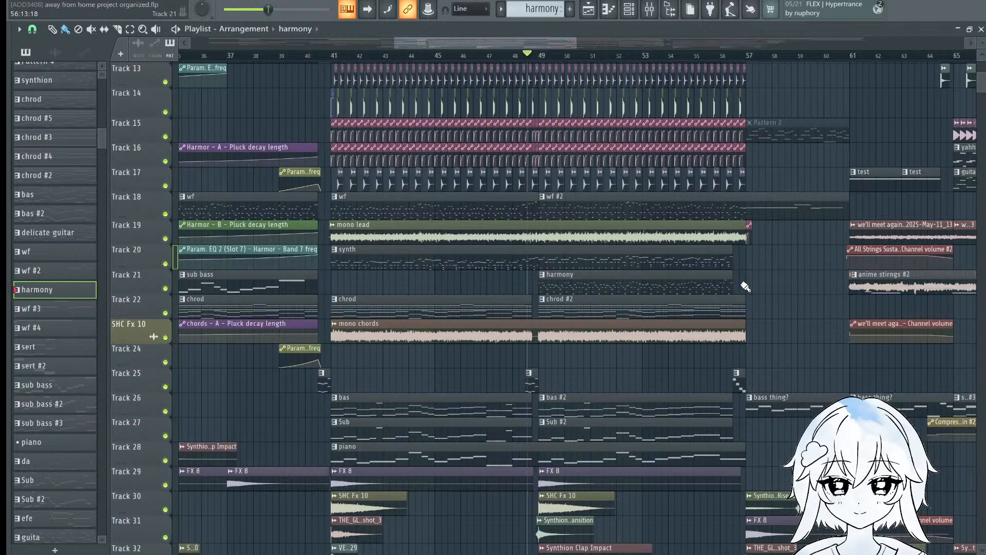
# Step: Place the playhead just before bar 41 in the playlist
pyautogui.press('capslock')
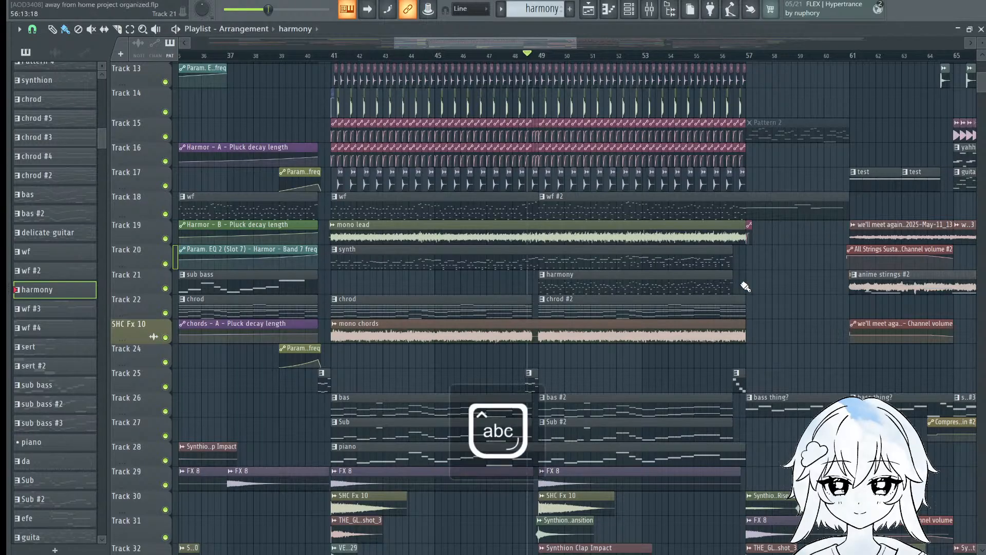
pyautogui.press('capslock')
pyautogui.scroll(3, 748, 288)
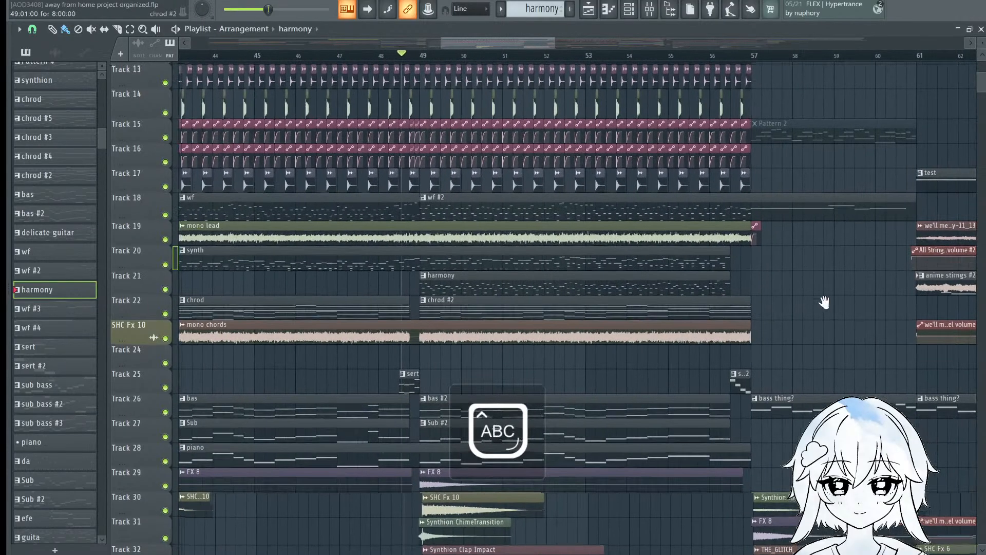
pyautogui.scroll(-4, 823, 303)
pyautogui.scroll(5, 642, 180)
pyautogui.scroll(4, 552, 153)
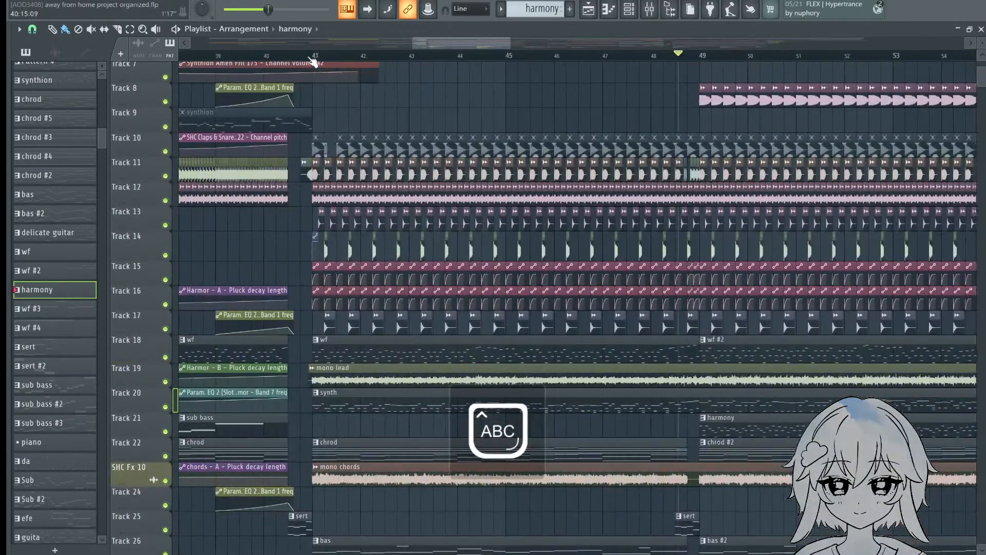
pyautogui.click(308, 57)
pyautogui.press('space')
# Step: Select the mono chords clip and look over the chord, bass, lead and effect layers around bar 41
pyautogui.scroll(-1, 308, 58)
pyautogui.press('capslock')
pyautogui.scroll(-6, 493, 288)
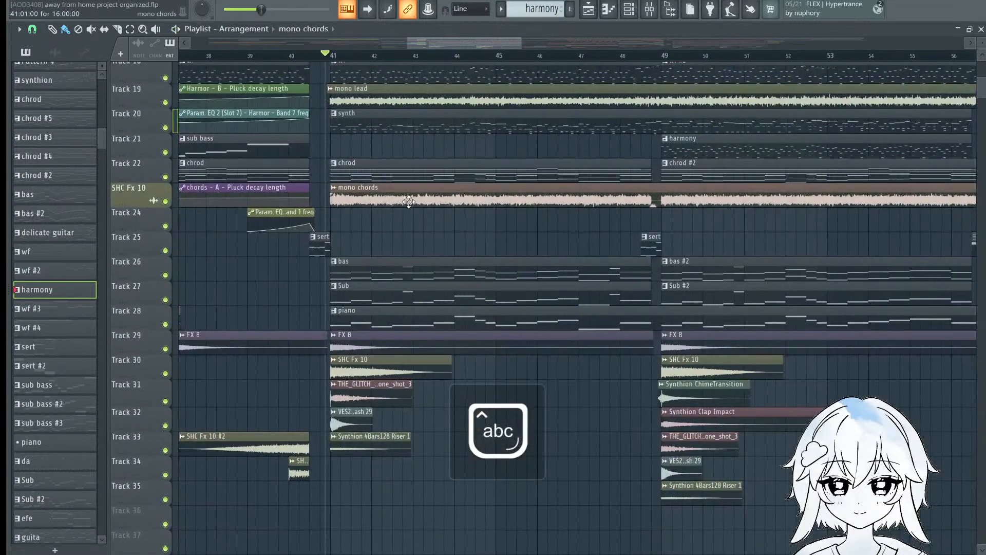
pyautogui.moveTo(408, 202); pyautogui.dragTo(378, 317)
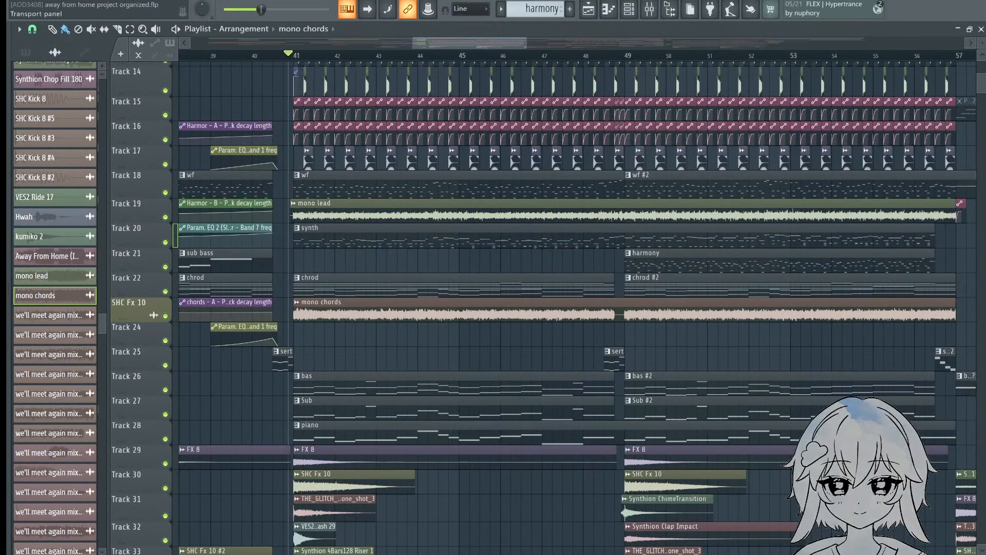
pyautogui.scroll(-2, 409, 58)
pyautogui.moveTo(663, 193); pyautogui.dragTo(739, 202)
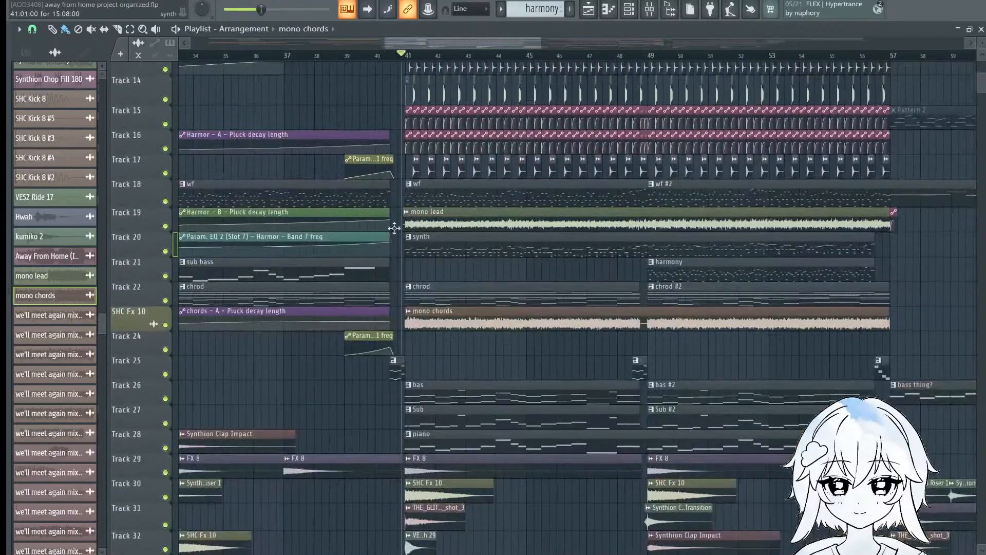
pyautogui.scroll(1, 584, 47)
pyautogui.scroll(1, 607, 58)
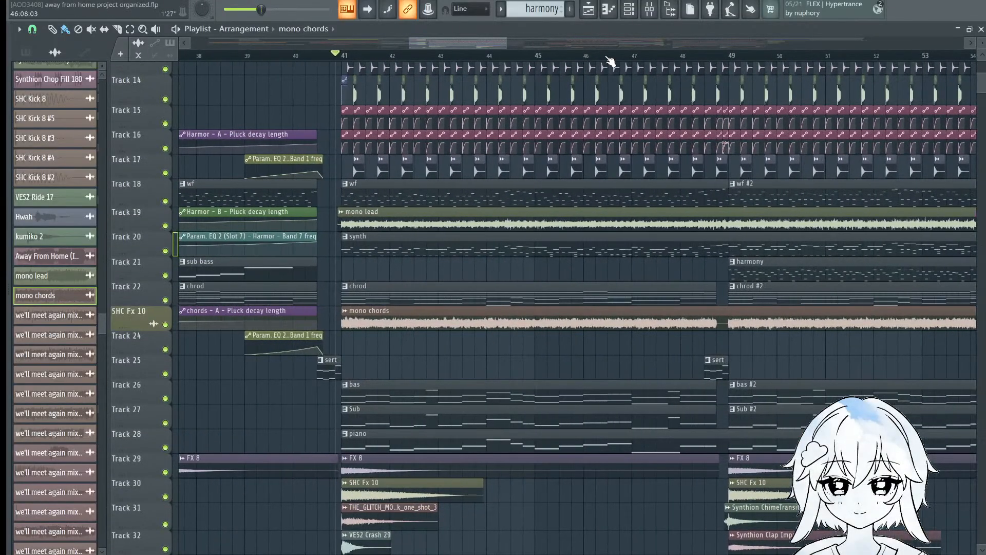
pyautogui.moveTo(322, 219); pyautogui.dragTo(280, 235)
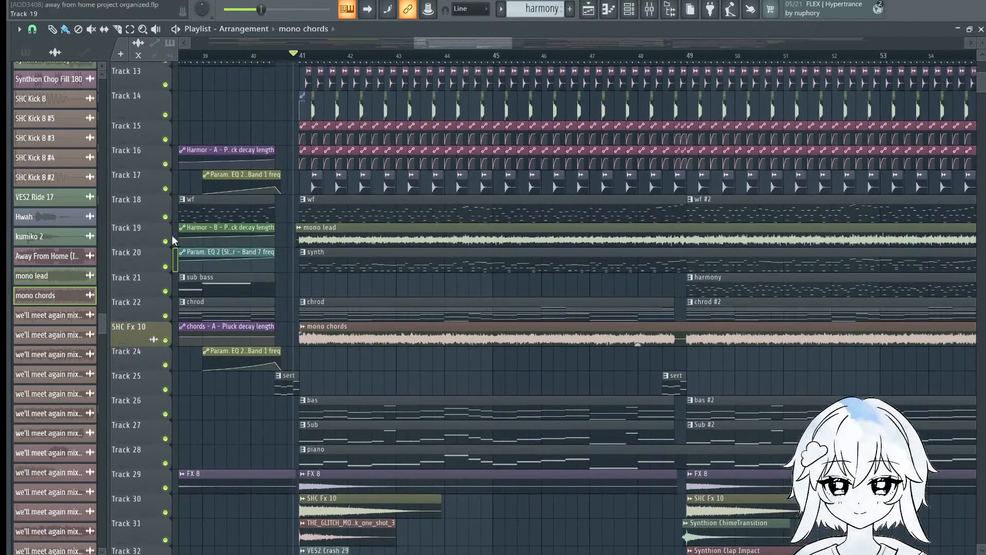
# Step: Select the wf pattern at bar 41 and solo Track 18
pyautogui.keyDown('ctrl'); pyautogui.click(165, 216); pyautogui.keyUp('ctrl')
pyautogui.keyDown('ctrl'); pyautogui.click(165, 216); pyautogui.keyUp('ctrl')
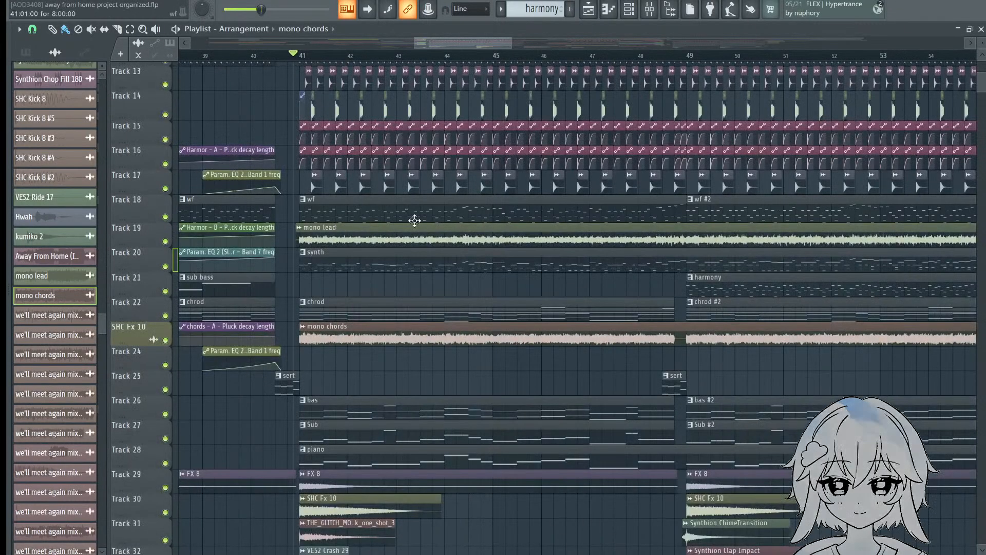
pyautogui.click(400, 222)
pyautogui.keyDown('ctrl'); pyautogui.click(165, 216); pyautogui.keyUp('ctrl')
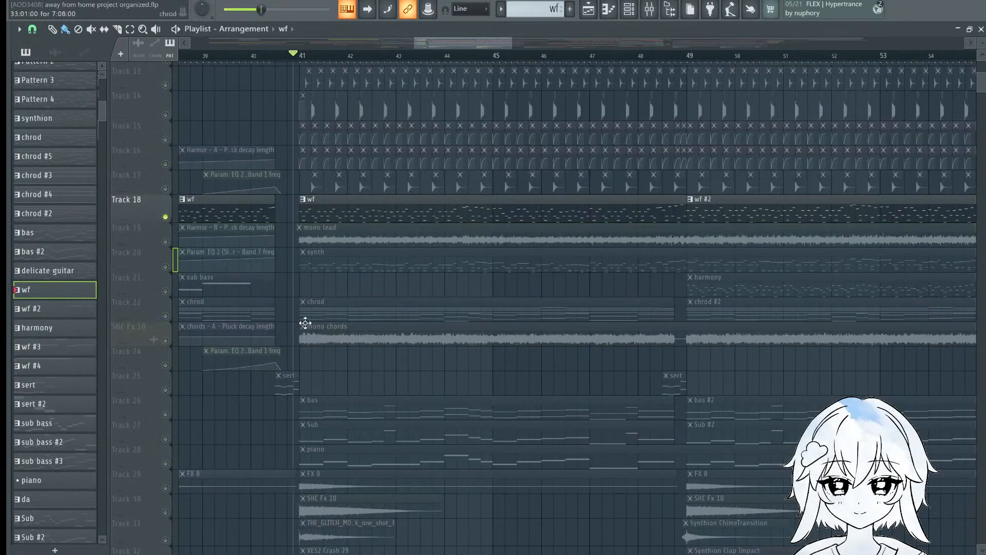
# Step: Shrink the playlist window, open the Harmor channel from the channel rack to show part A, and return to the playlist
pyautogui.doubleClick(531, 29)
pyautogui.press('F6')
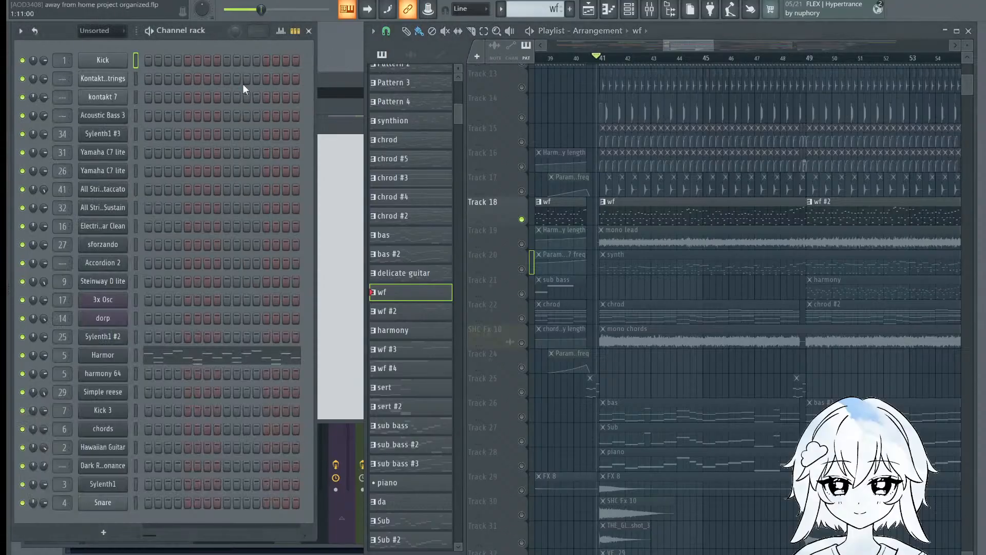
pyautogui.click(104, 355)
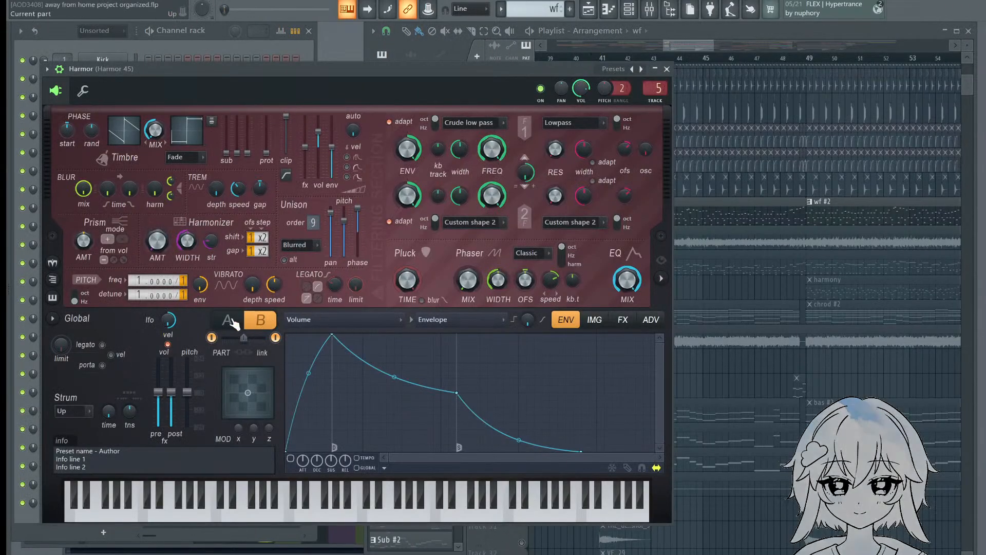
pyautogui.click(886, 201)
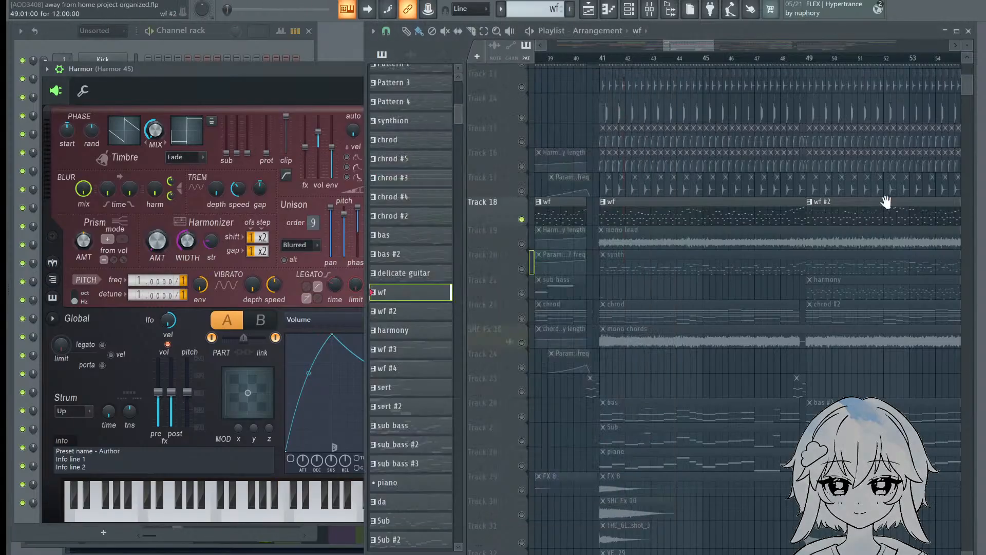
# Step: Check the Harmor 45 insert's levels in the mixer while the wf pattern plays, and return to the maximized playlist
pyautogui.click(655, 8)
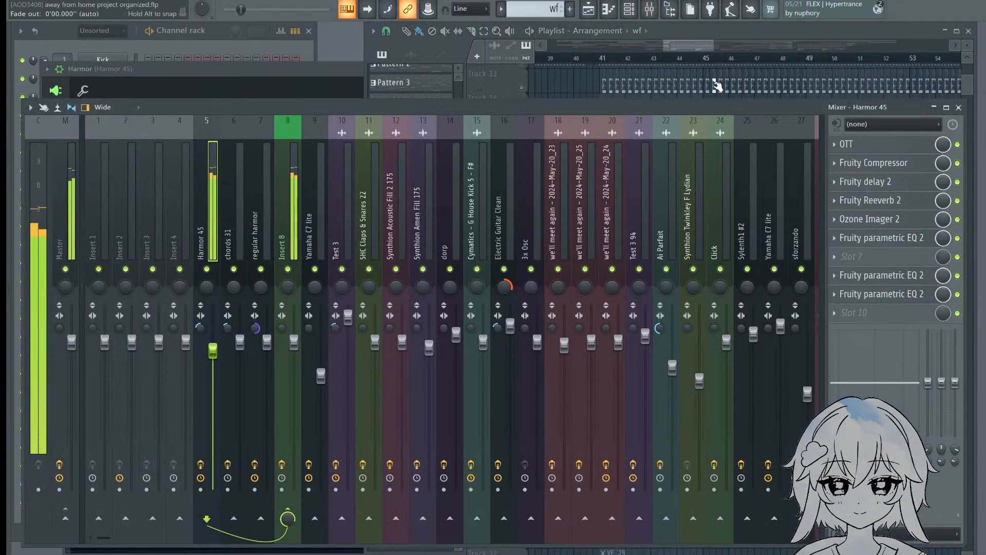
pyautogui.click(715, 82)
pyautogui.doubleClick(719, 34)
pyautogui.moveTo(502, 323); pyautogui.dragTo(671, 293)
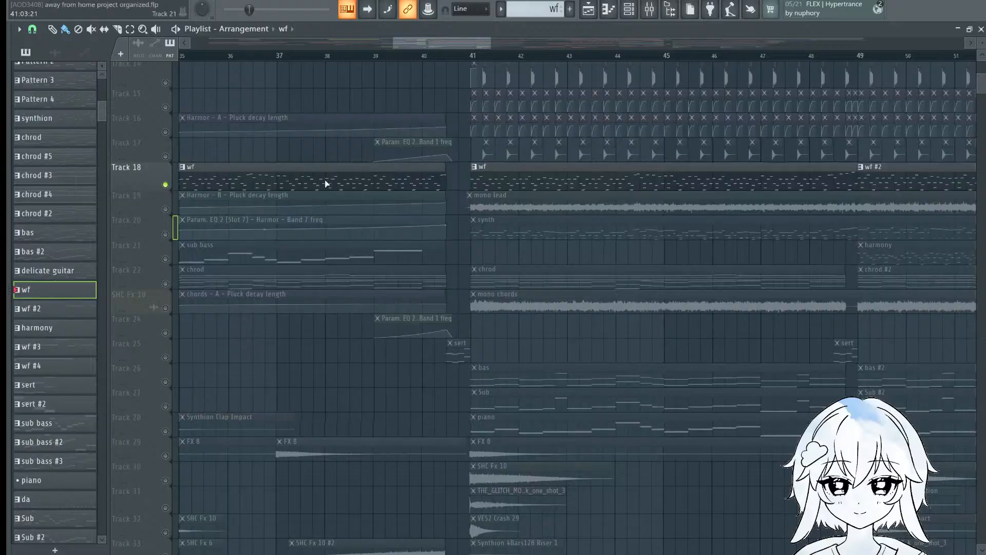
# Step: Turn off the solo on Track 18 and go back up to the first playlist tracks
pyautogui.rightClick(167, 184)
pyautogui.rightClick(167, 184)
pyautogui.rightClick(167, 186)
pyautogui.moveTo(514, 400); pyautogui.dragTo(548, 534)
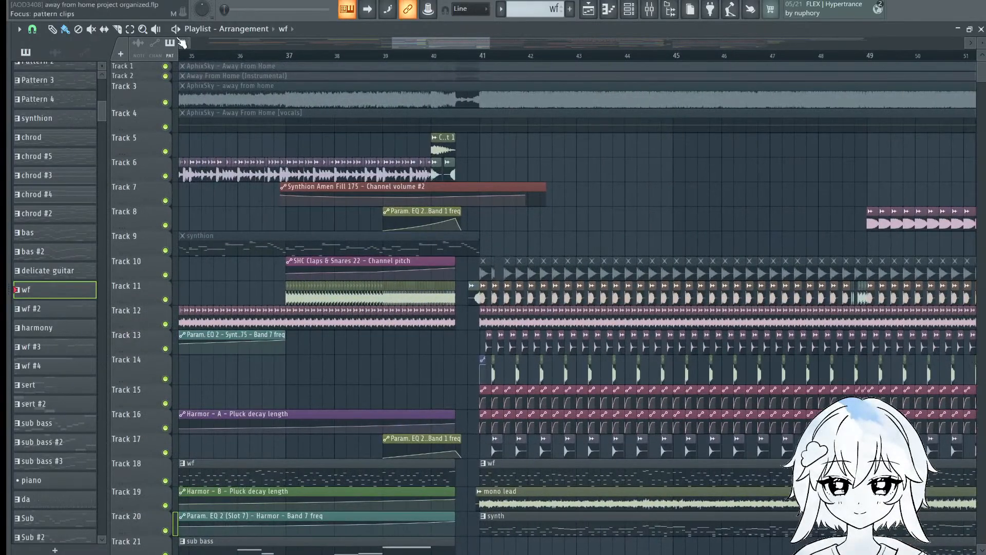
# Step: Examine the drum, lead, chord and bass layers in the section from bar 41 to 57
pyautogui.click(92, 31)
pyautogui.scroll(-4, 596, 343)
pyautogui.press('capslock')
pyautogui.moveTo(599, 345); pyautogui.dragTo(479, 376)
pyautogui.scroll(3, 545, 221)
pyautogui.scroll(-3, 508, 215)
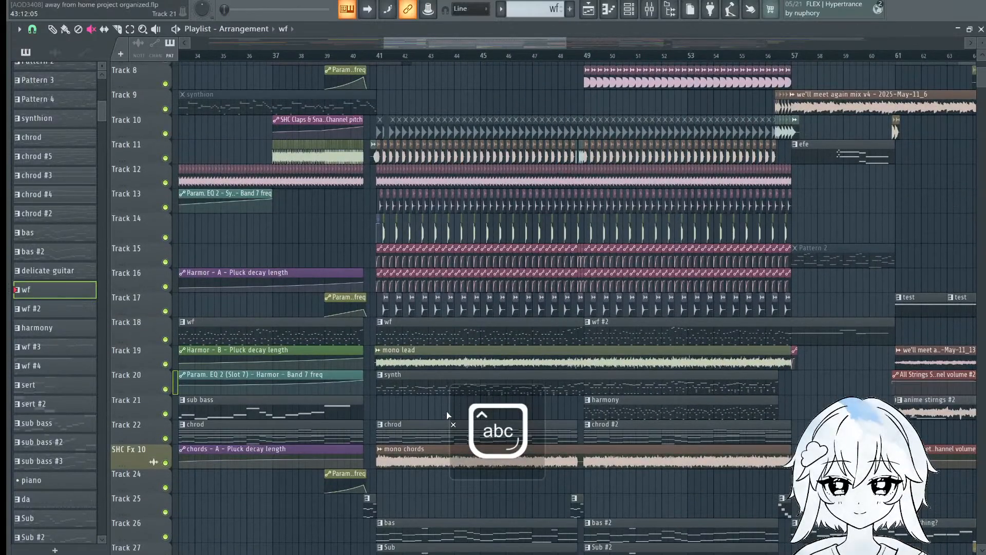
pyautogui.moveTo(473, 279); pyautogui.dragTo(539, 155)
pyautogui.scroll(5, 465, 54)
pyautogui.press('capslock')
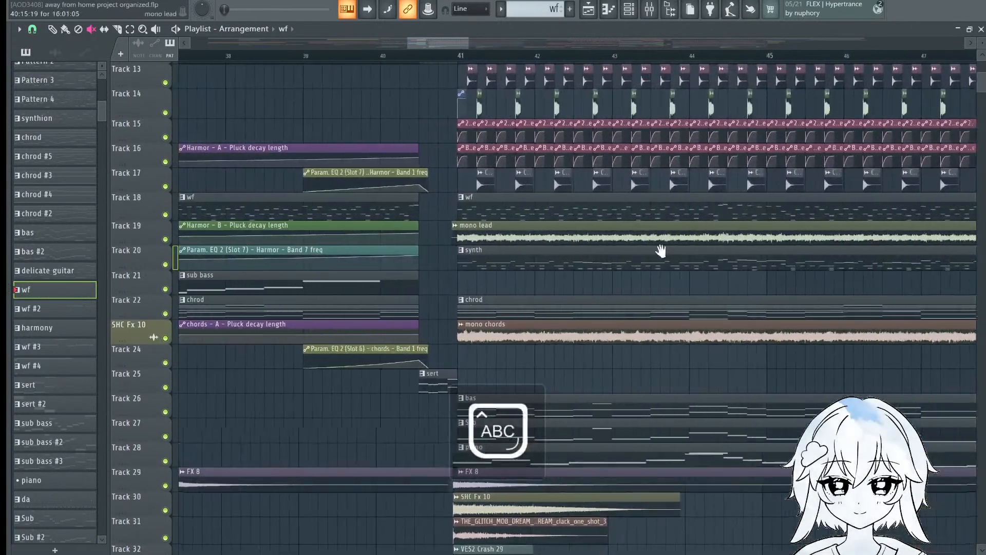
pyautogui.press('capslock')
pyautogui.moveTo(623, 62); pyautogui.dragTo(448, 331)
pyautogui.scroll(-3, 434, 330)
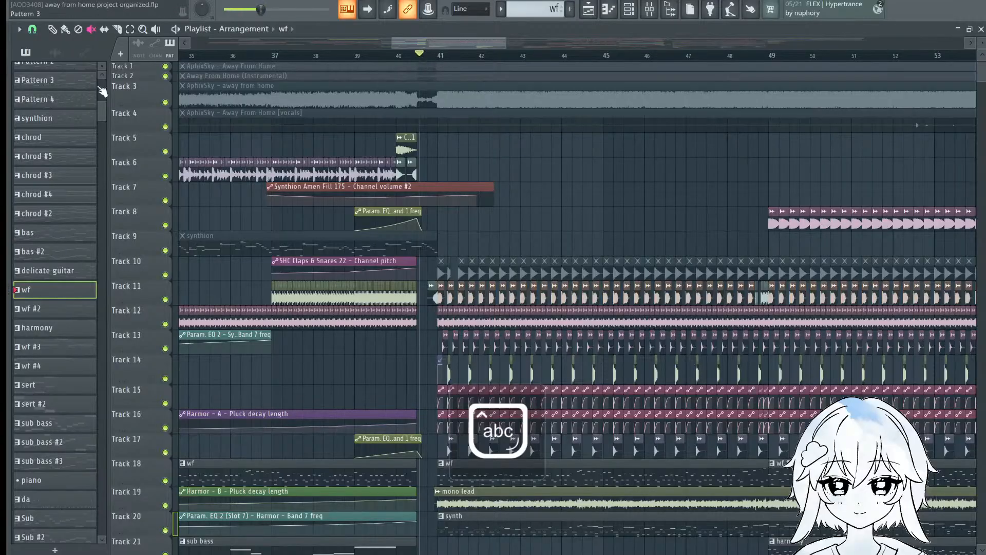
# Step: Solo Track 3, which holds the full "away from home" reference audio
pyautogui.rightClick(166, 67)
pyautogui.rightClick(170, 82)
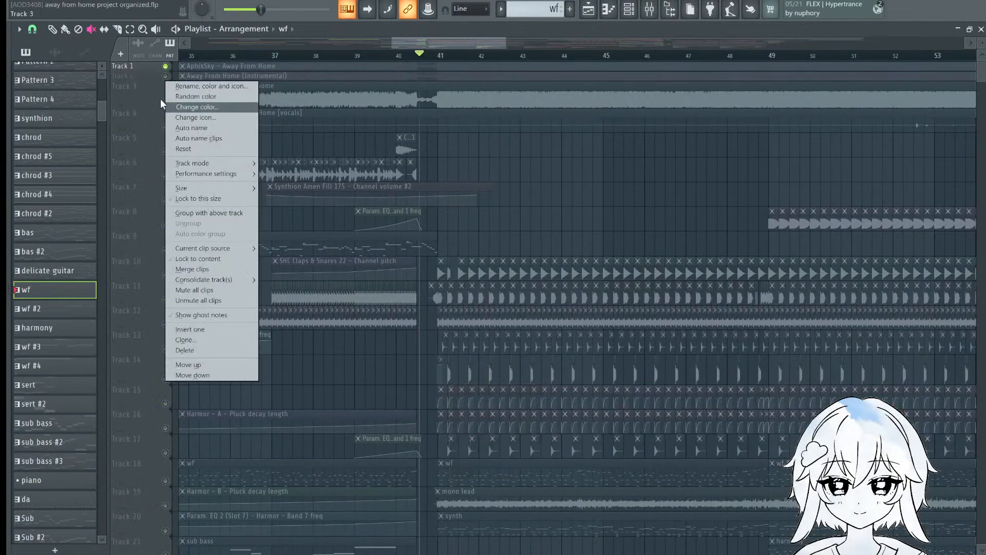
pyautogui.click(161, 98)
pyautogui.click(165, 102)
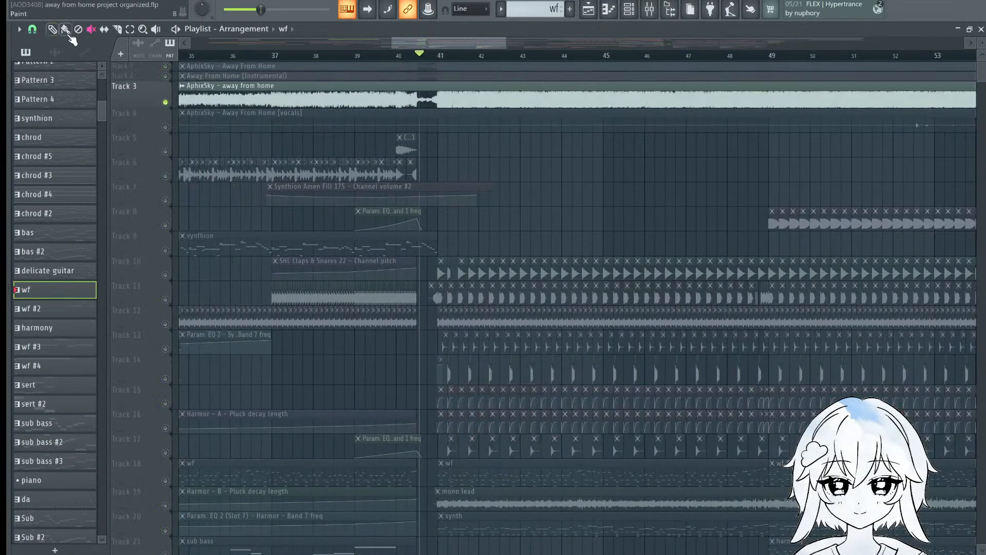
# Step: Select the Master track in the mixer while the reference audio plays, and go back to the playlist
pyautogui.click(649, 16)
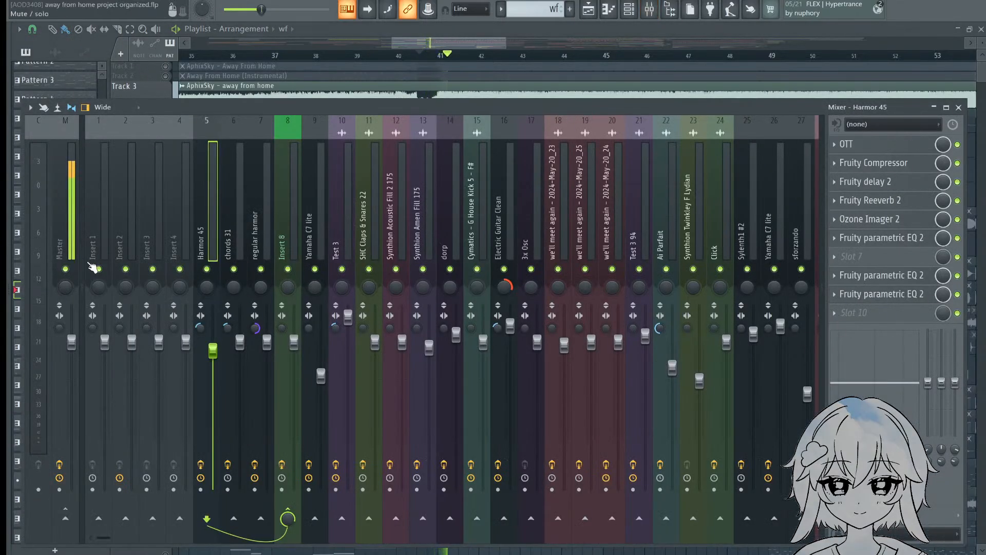
pyautogui.click(72, 315)
pyautogui.scroll(-10, 60, 328)
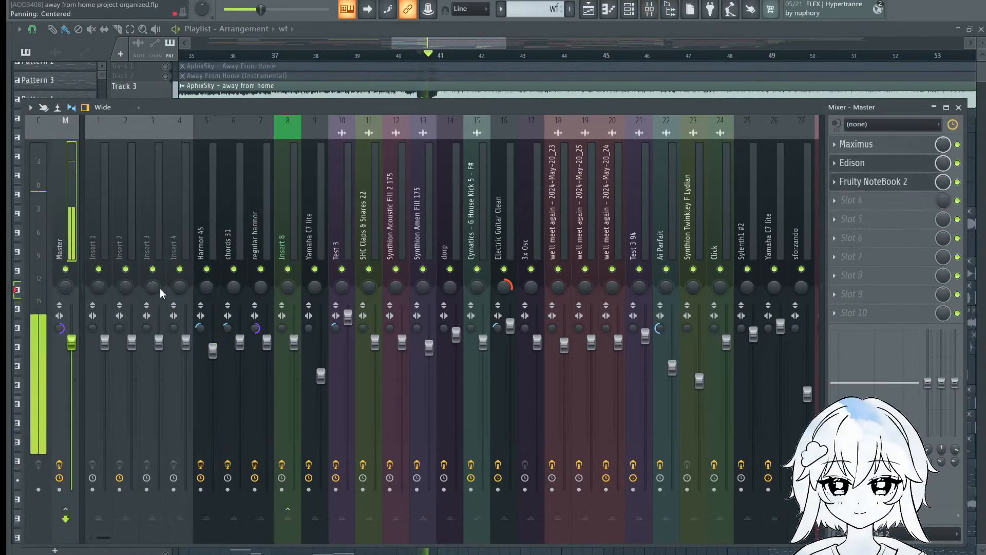
pyautogui.press('F9')
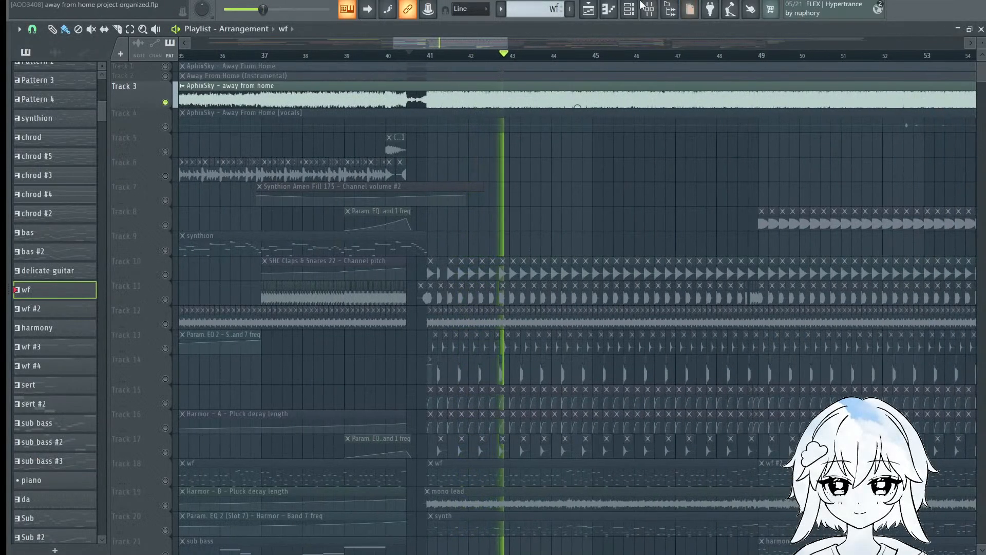
# Step: Stop playback, look at the Master track in the mixer once more and return to the playlist
pyautogui.press('F6')
pyautogui.press('space')
pyautogui.click(660, 10)
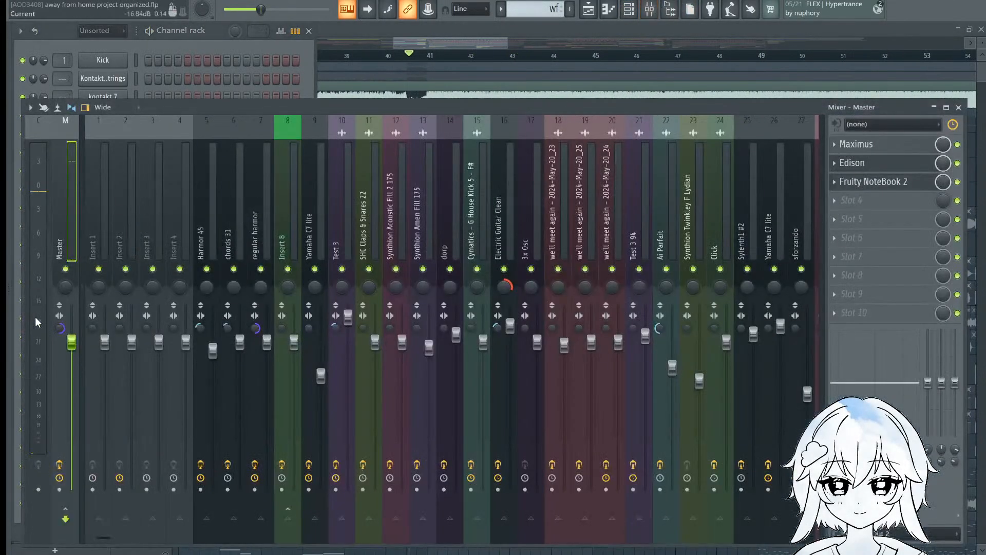
pyautogui.press('F5')
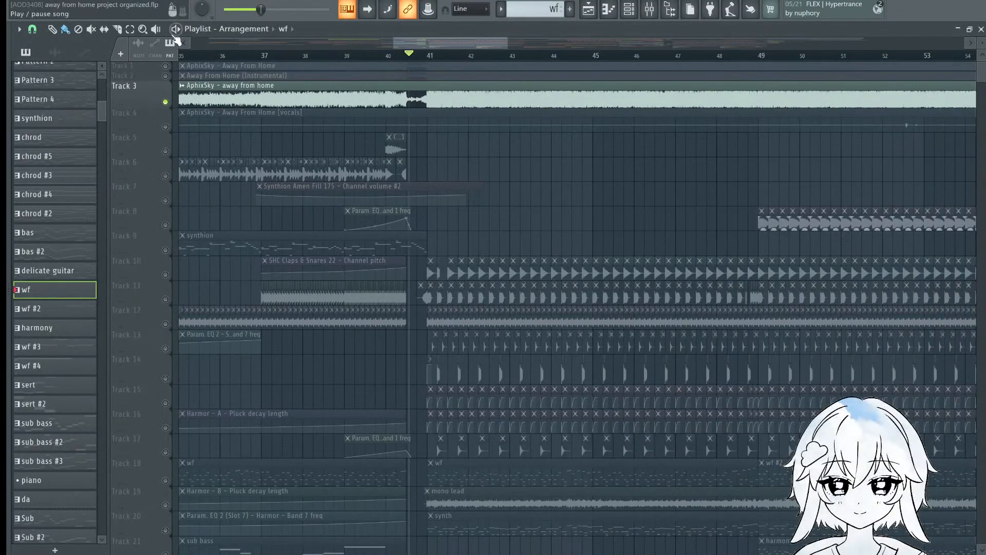
# Step: Turn off the solo on Track 3 and bring the lead and chord tracks around bar 41 into view
pyautogui.click(248, 104)
pyautogui.rightClick(166, 103)
pyautogui.scroll(-8, 568, 125)
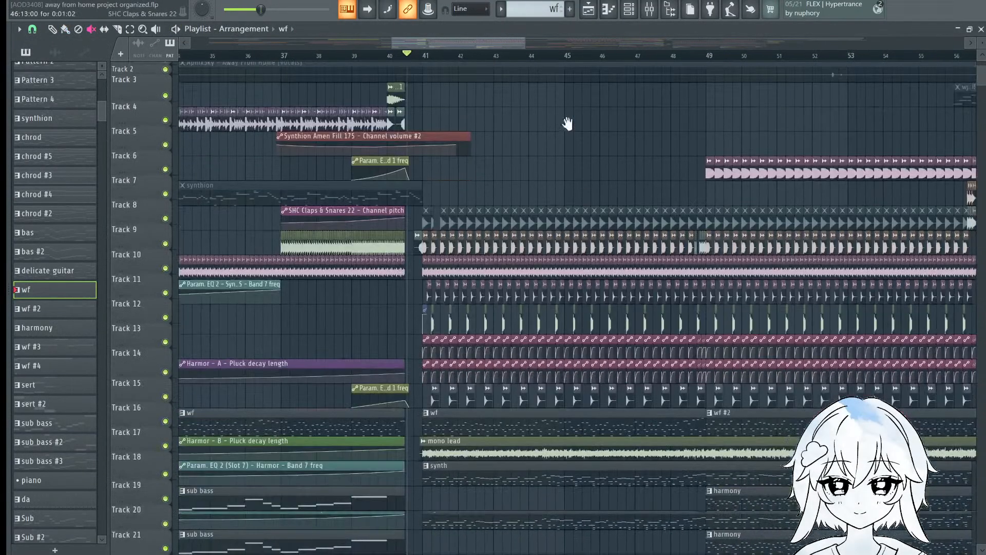
pyautogui.scroll(3, 557, 111)
pyautogui.scroll(4, 557, 110)
pyautogui.moveTo(329, 172); pyautogui.dragTo(540, 348)
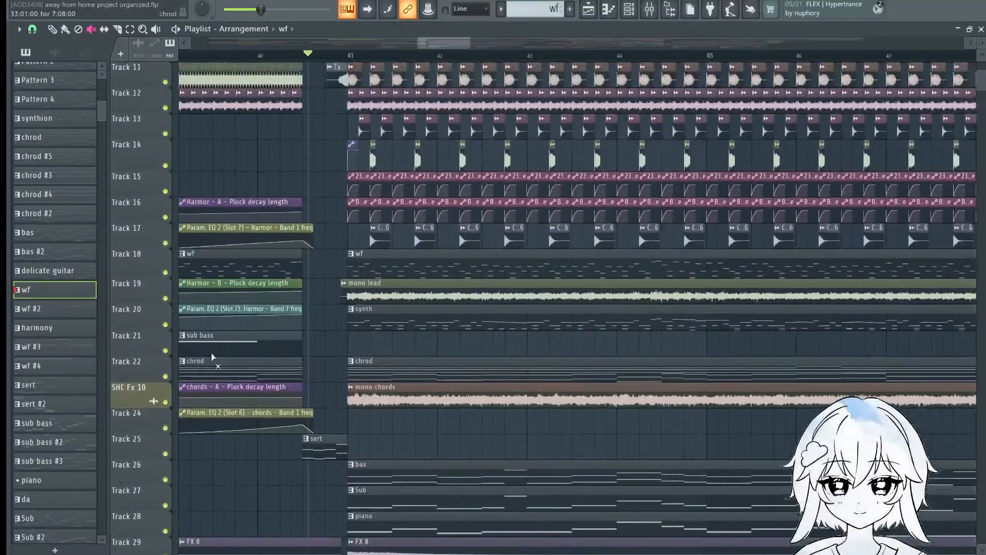
# Step: Solo Track 18 and play the wf pattern from just before bar 41 while checking the Master track's stereo separation
pyautogui.rightClick(166, 272)
pyautogui.press('space')
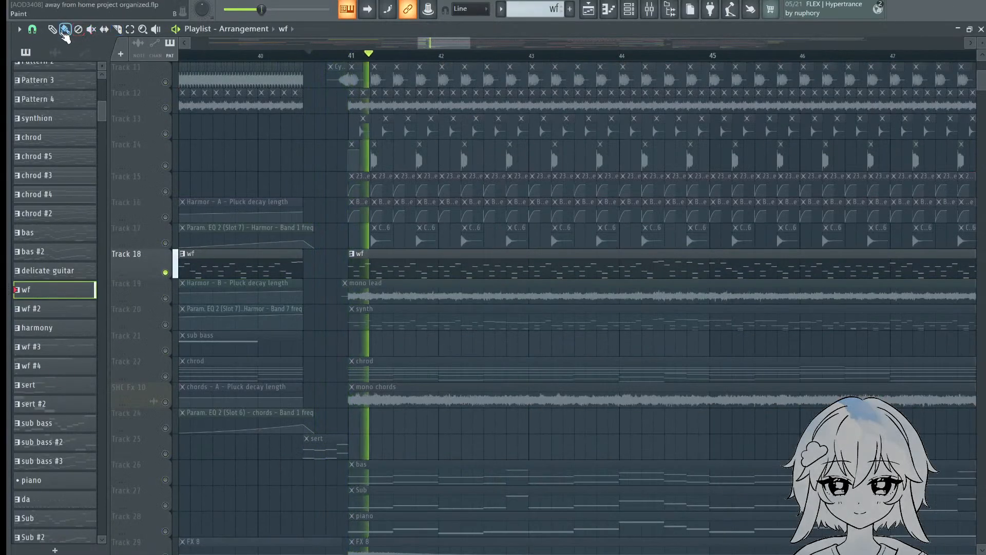
pyautogui.scroll(1, 565, 72)
pyautogui.click(649, 10)
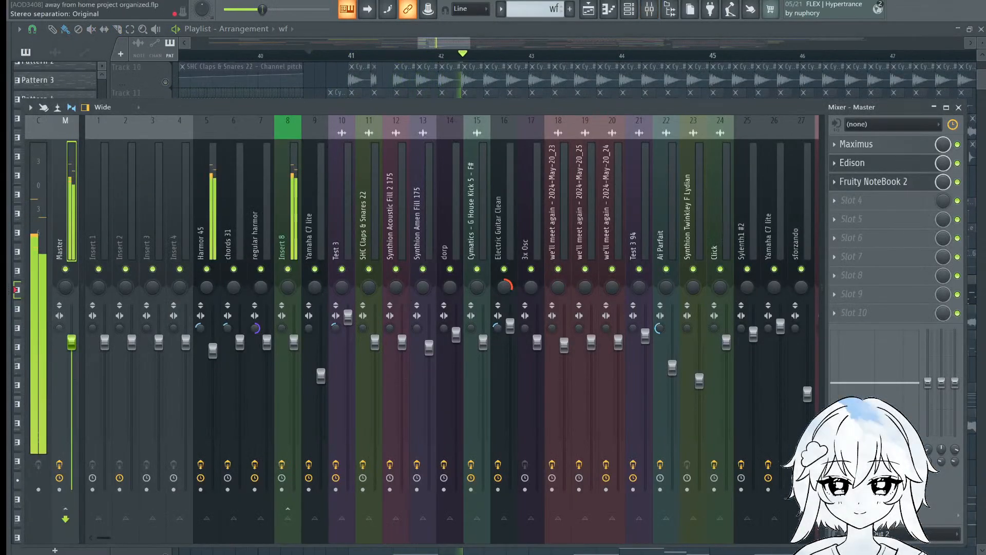
pyautogui.rightClick(60, 328)
pyautogui.click(109, 337)
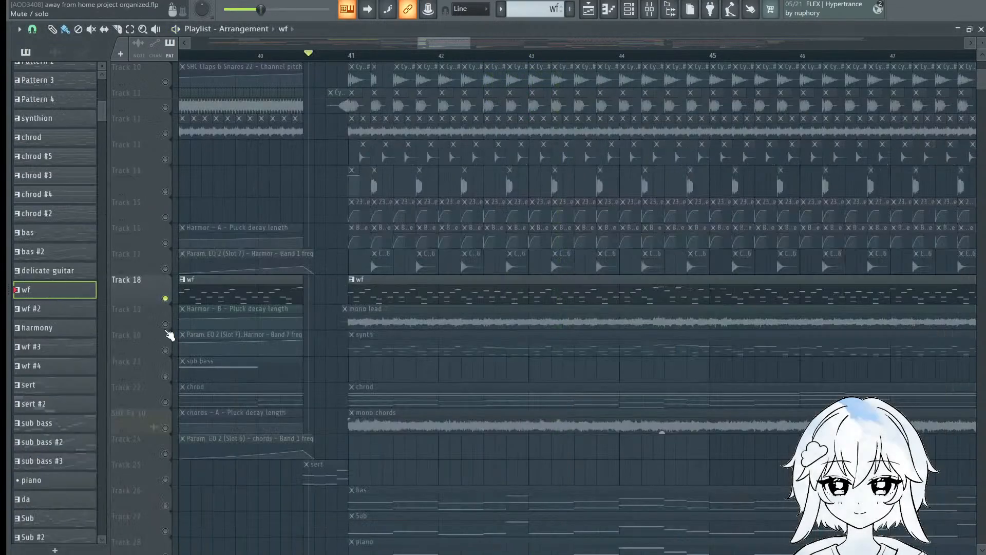
# Step: Solo Track 19 and play the mono lead clip from just before bar 41
pyautogui.rightClick(165, 324)
pyautogui.press('space')
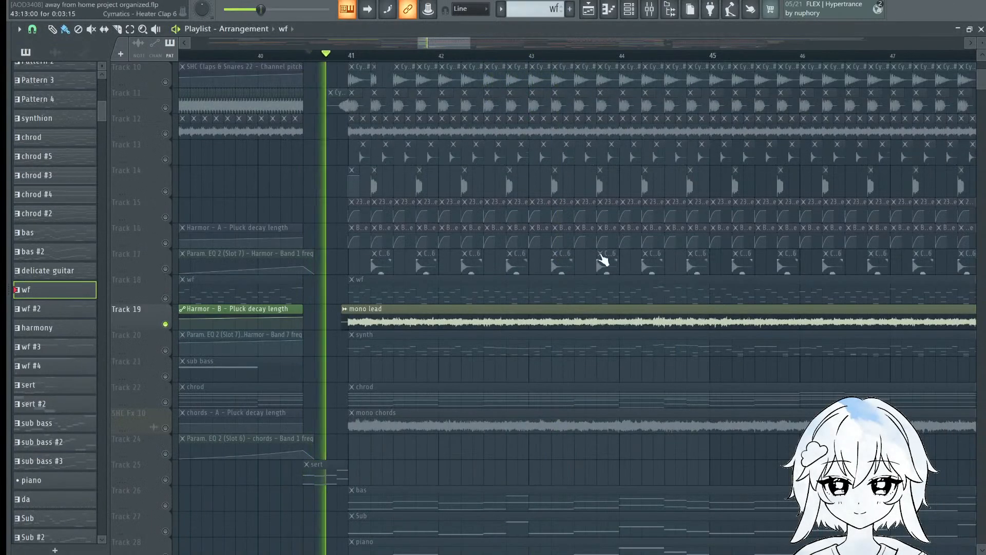
pyautogui.moveTo(492, 323); pyautogui.dragTo(484, 233)
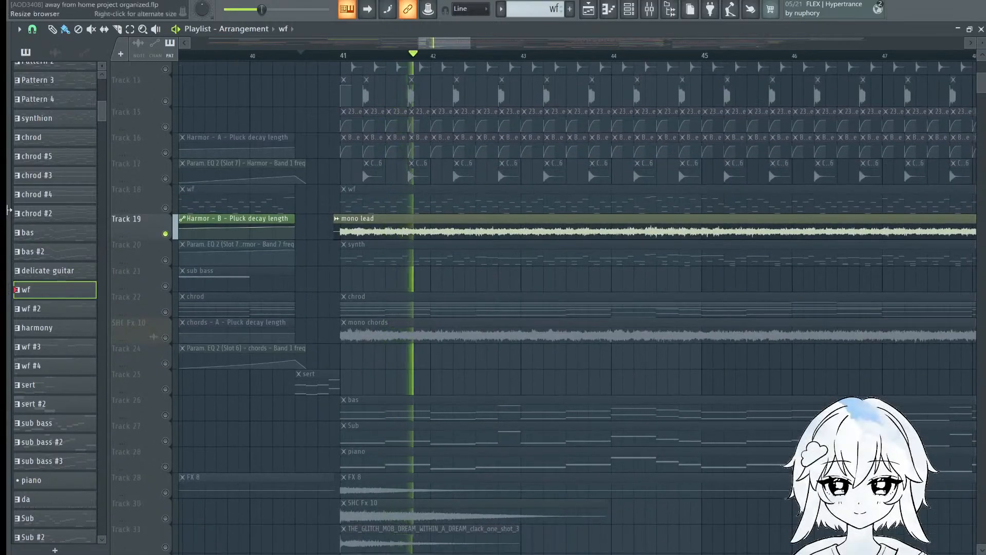
# Step: Add Tracks 18 and 22 to the soloed mono lead, and turn all playlist tracks back on
pyautogui.click(165, 208)
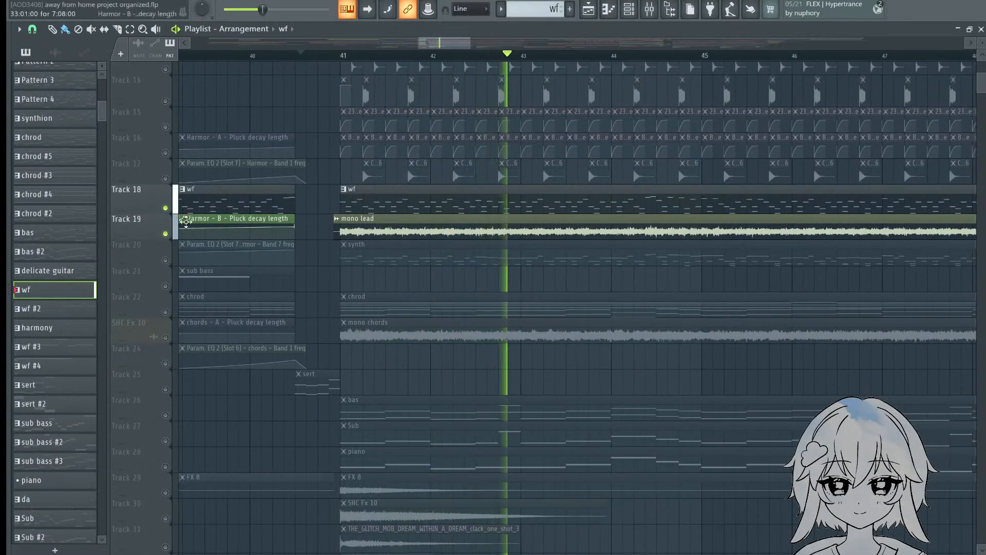
pyautogui.moveTo(430, 294); pyautogui.dragTo(422, 292)
pyautogui.click(166, 310)
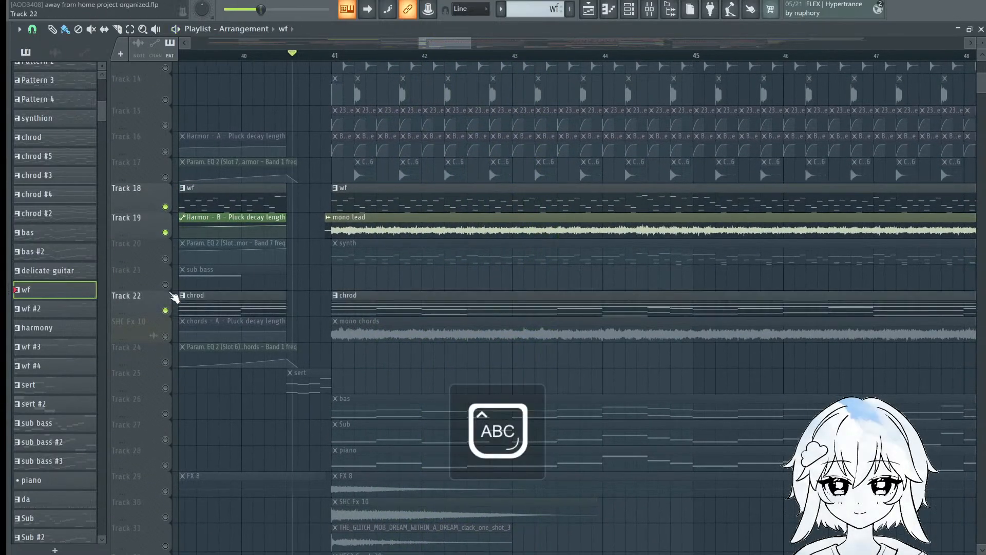
pyautogui.click(168, 262)
pyautogui.rightClick(168, 263)
pyautogui.rightClick(168, 263)
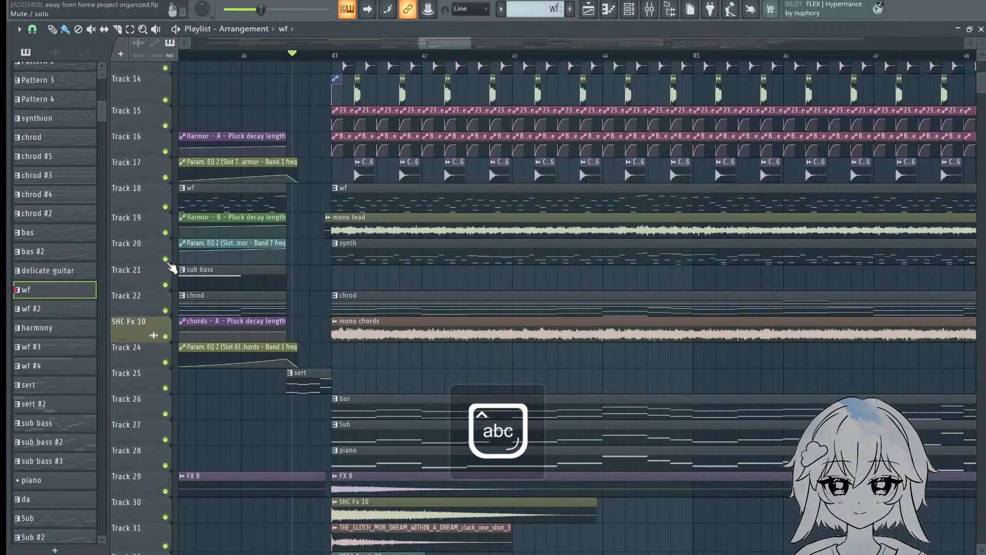
# Step: Play the mono chords track from just before bar 41 in solo, and turn all playlist tracks back on
pyautogui.scroll(-3, 448, 274)
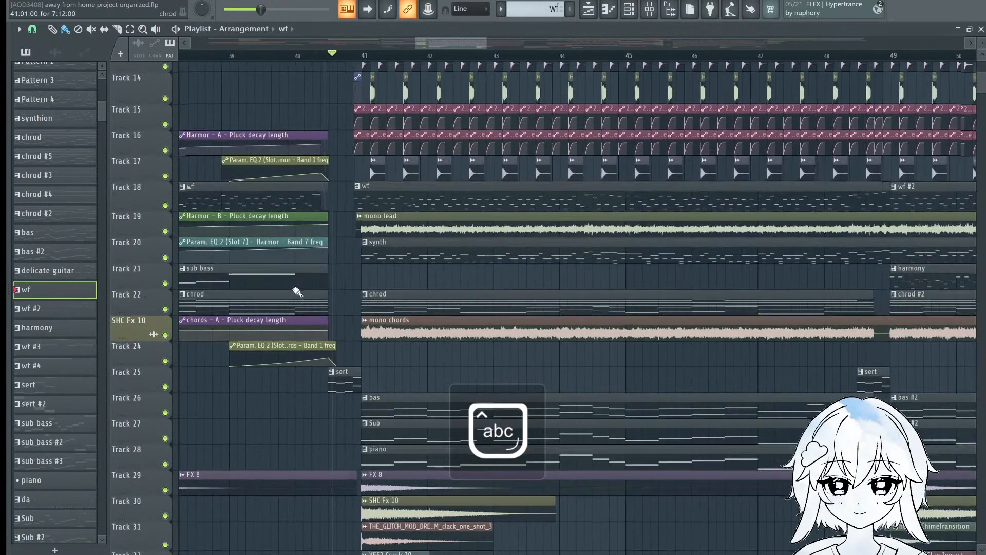
pyautogui.scroll(3, 297, 288)
pyautogui.rightClick(165, 307)
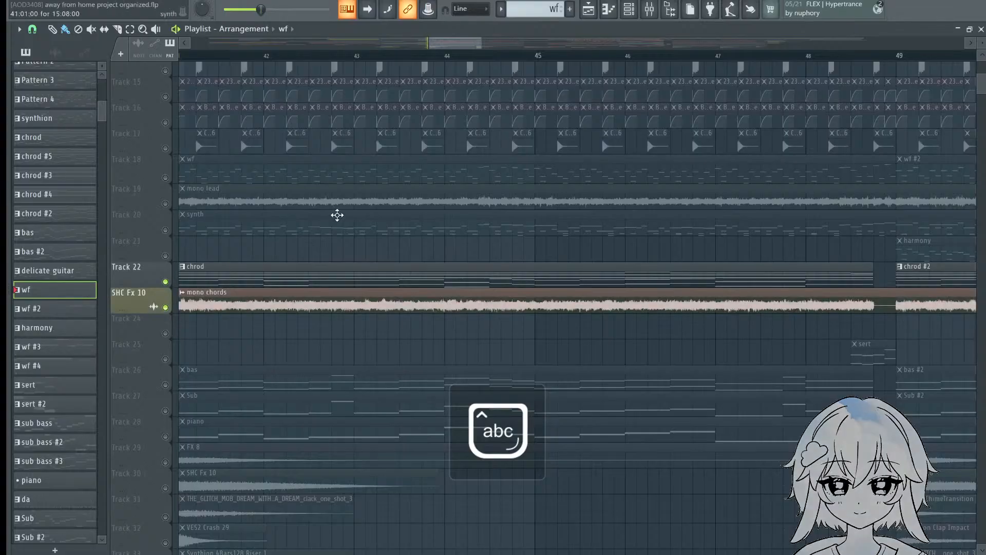
pyautogui.press('space')
pyautogui.moveTo(254, 268); pyautogui.dragTo(405, 192)
pyautogui.scroll(-2, 212, 220)
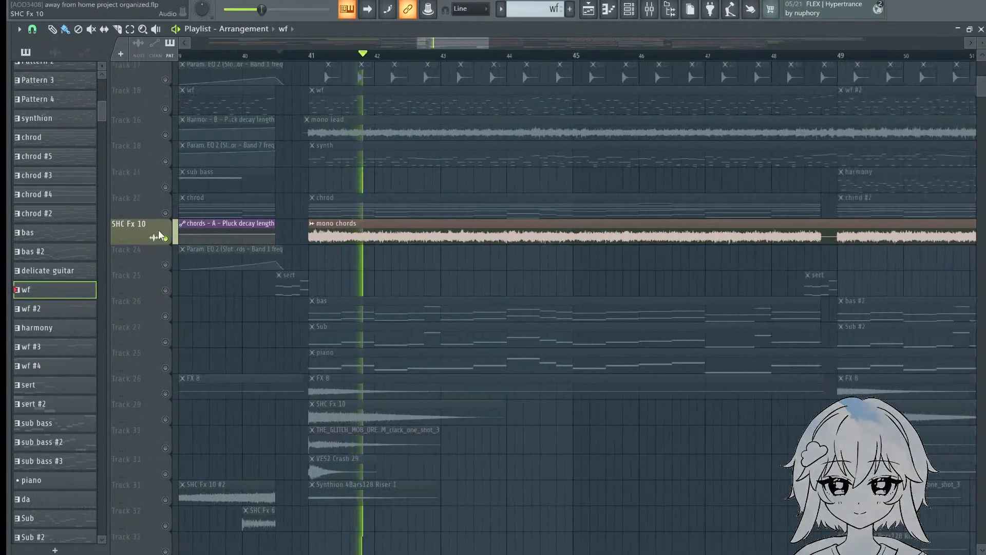
pyautogui.press('space')
pyautogui.rightClick(166, 238)
# Step: Look over how the tracks are layered before, during and after the section from bar 41 to 57
pyautogui.moveTo(180, 216); pyautogui.dragTo(429, 365)
pyautogui.scroll(-3, 462, 367)
pyautogui.press('capslock')
pyautogui.press('capslock')
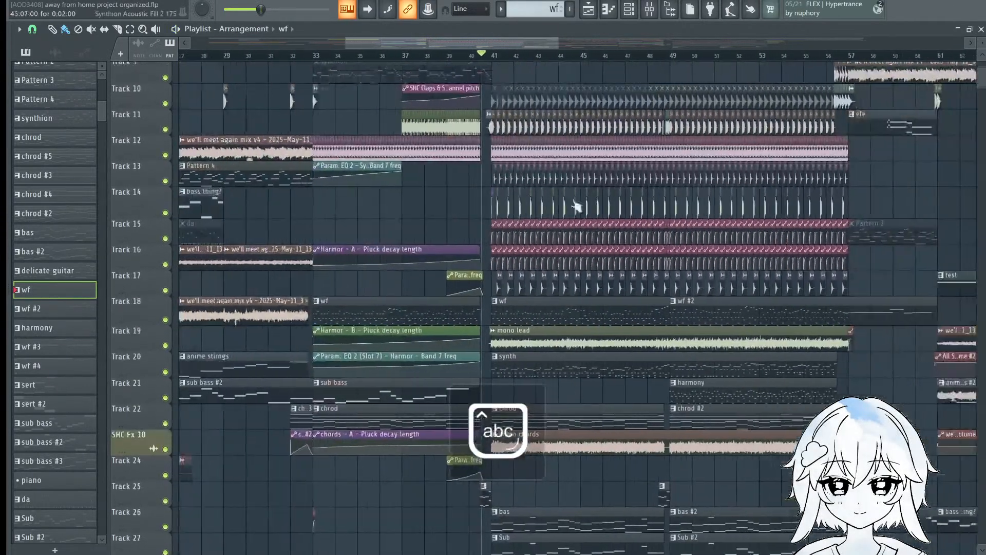
pyautogui.scroll(2, 577, 205)
pyautogui.moveTo(524, 77); pyautogui.dragTo(470, 101)
pyautogui.scroll(-2, 362, 166)
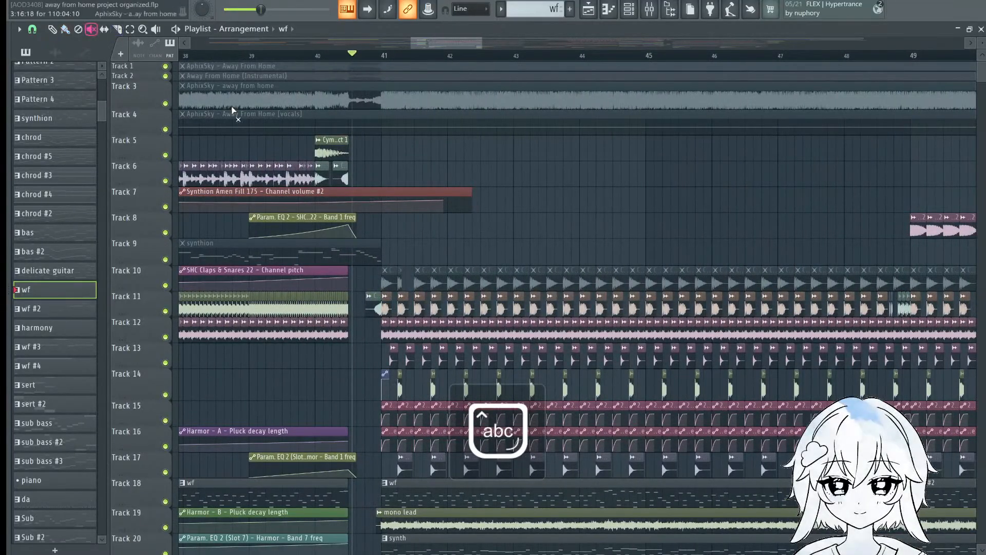
pyautogui.scroll(-2, 361, 165)
pyautogui.press('capslock')
pyautogui.press('capslock')
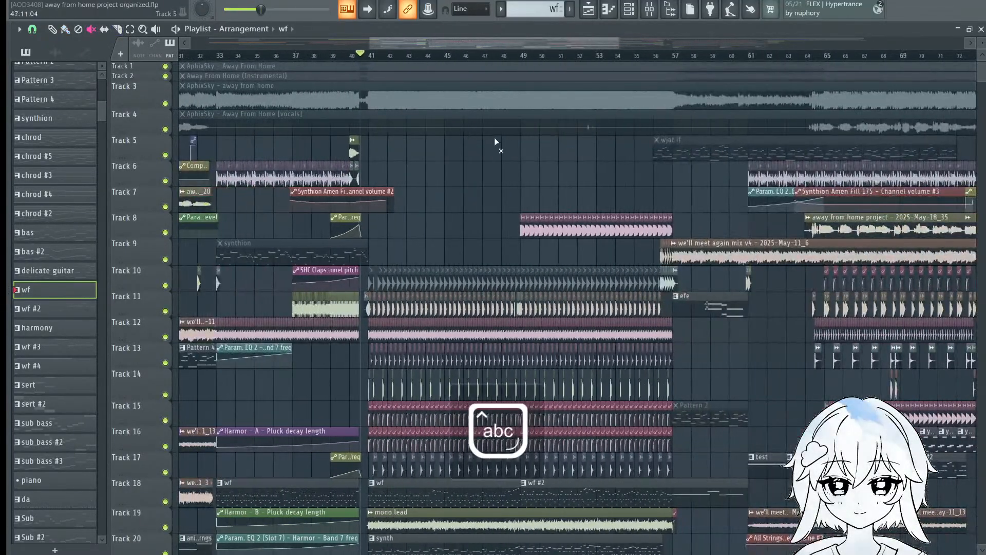
# Step: Examine the whole arrangement from bar 1 to past bar 81, comparing its sections on the upper tracks
pyautogui.scroll(-2, 542, 189)
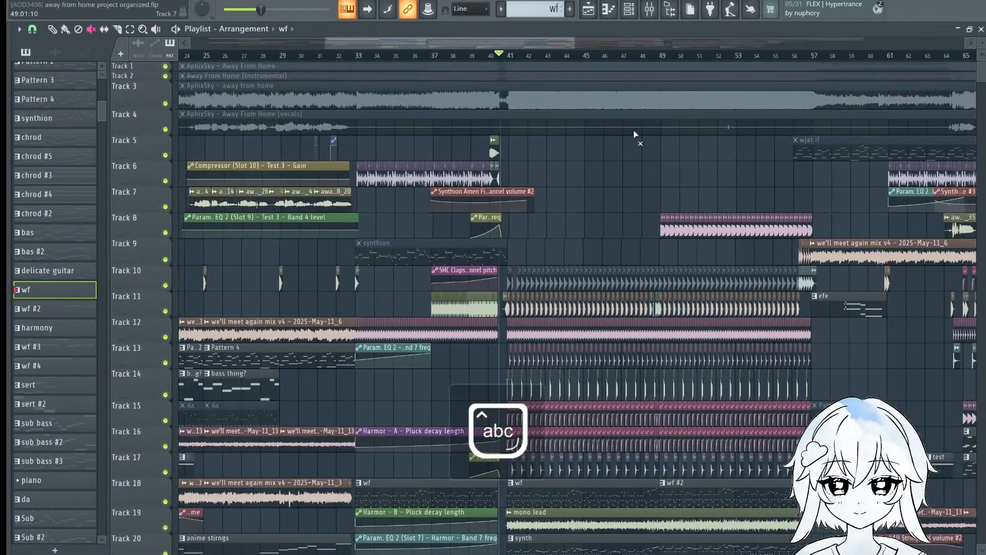
pyautogui.scroll(-2, 604, 66)
pyautogui.scroll(-2, 600, 64)
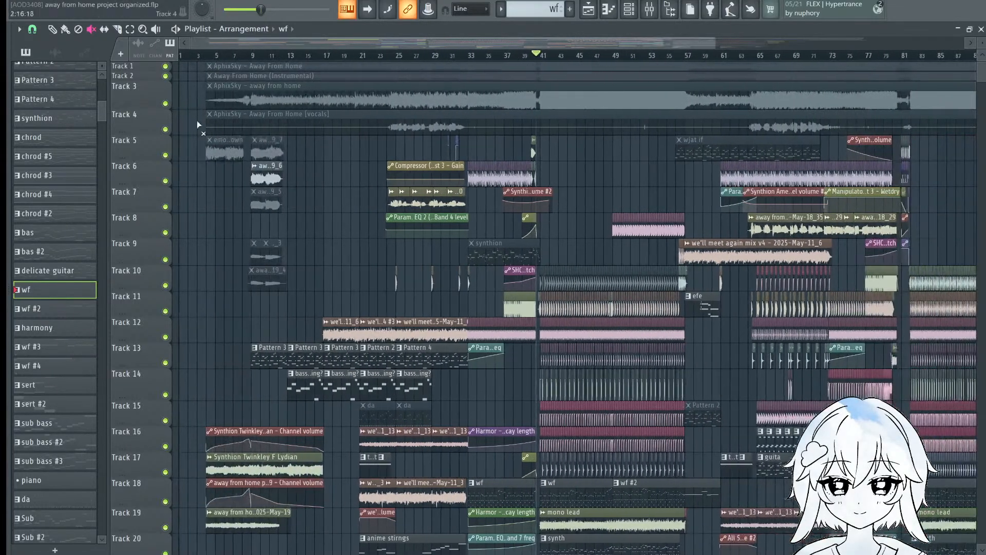
pyautogui.moveTo(740, 119); pyautogui.dragTo(739, 195)
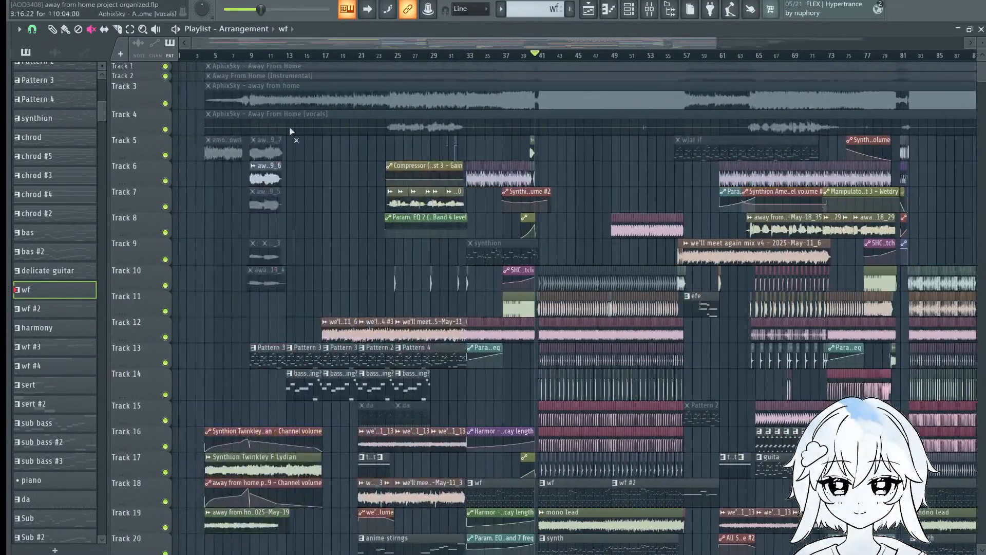
pyautogui.moveTo(617, 111); pyautogui.dragTo(531, 164)
pyautogui.moveTo(397, 198); pyautogui.dragTo(483, 200)
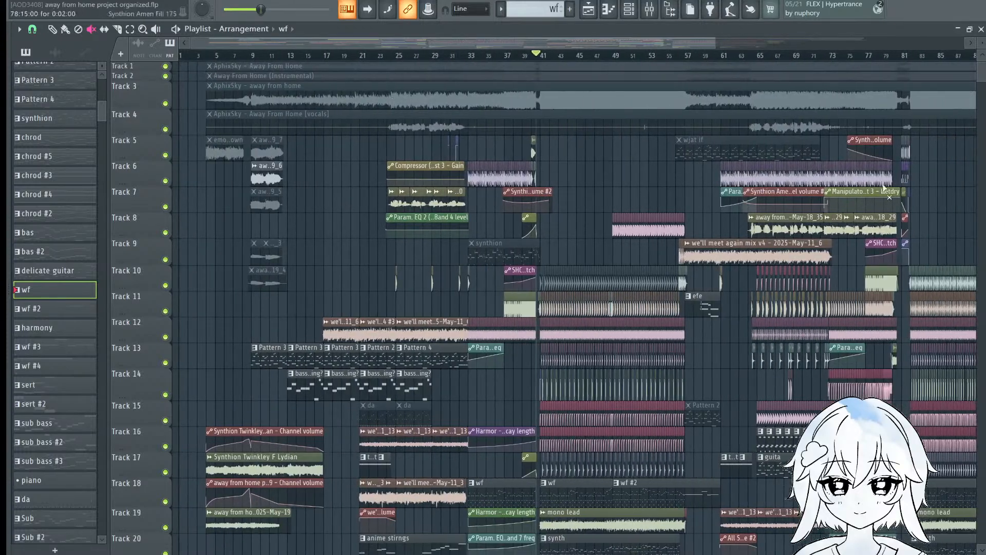
pyautogui.moveTo(885, 190); pyautogui.dragTo(815, 191)
pyautogui.moveTo(714, 184); pyautogui.dragTo(630, 129)
# Step: Solo Track 3 with the full reference audio around bar 41
pyautogui.scroll(5, 405, 56)
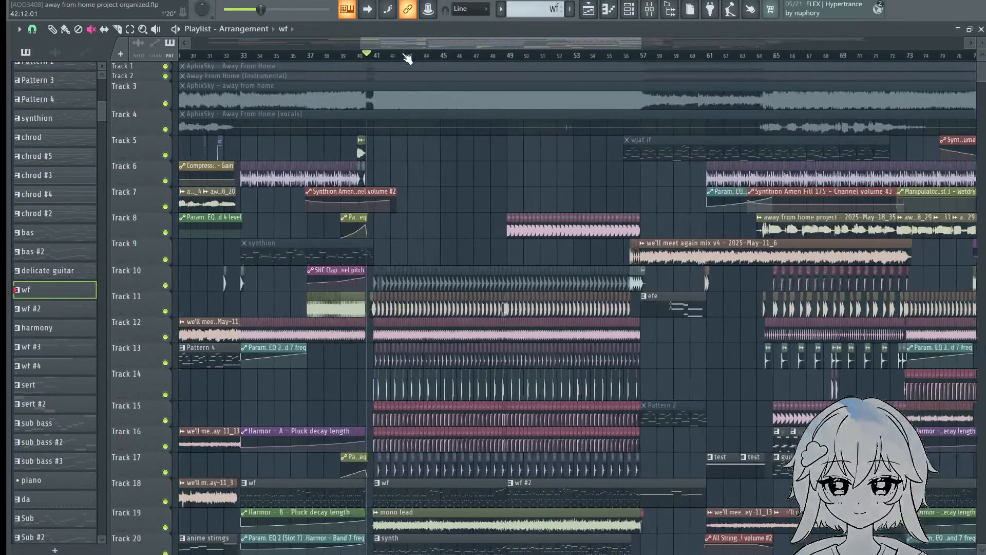
pyautogui.keyDown('ctrl'); pyautogui.click(165, 103); pyautogui.keyUp('ctrl')
pyautogui.scroll(3, 392, 56)
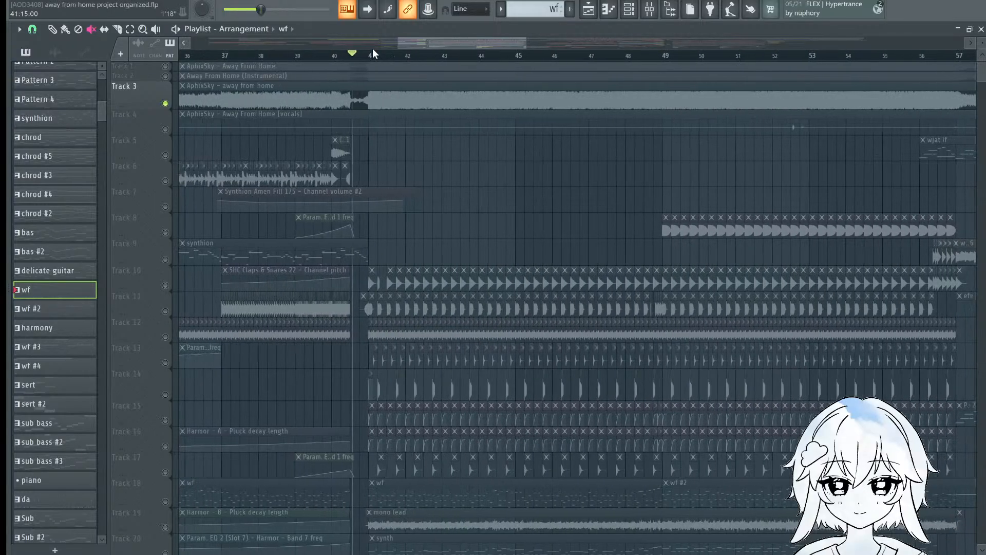
# Step: Play the full reference audio on Track 3 in solo from just before bar 41 to about bar 49
pyautogui.scroll(1, 395, 56)
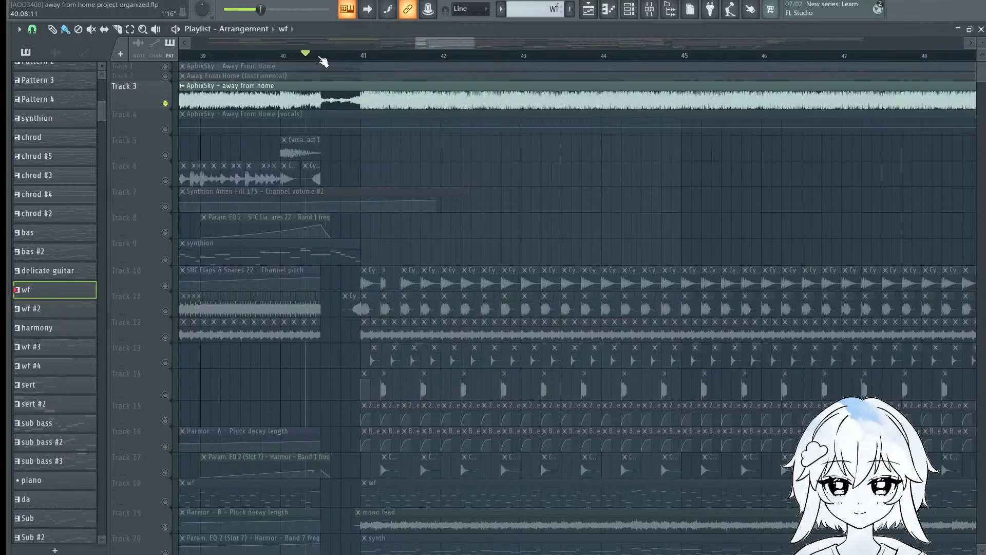
pyautogui.press('capslock')
pyautogui.press('space')
pyautogui.scroll(-3, 548, 181)
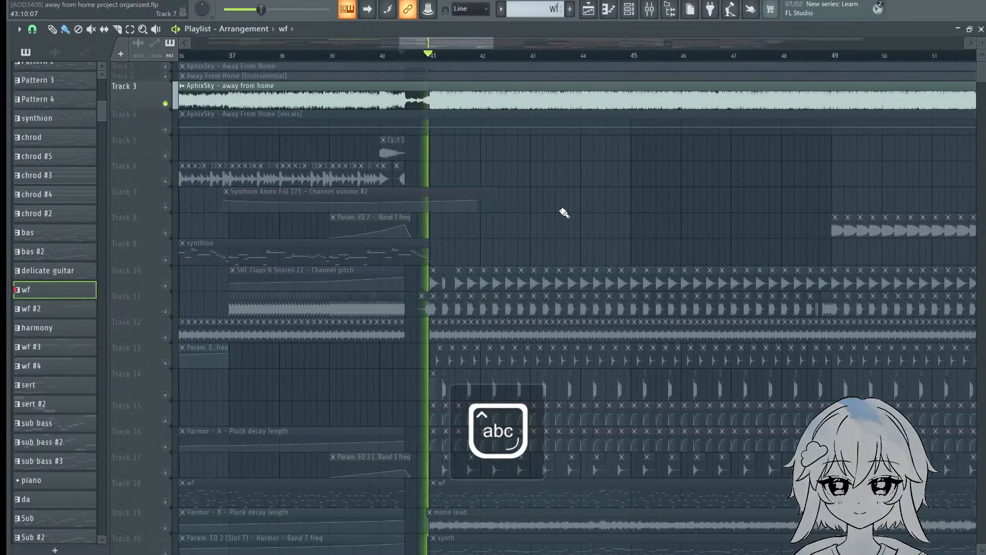
pyautogui.moveTo(562, 212); pyautogui.dragTo(478, 221)
pyautogui.scroll(-3, 598, 60)
pyautogui.moveTo(622, 199); pyautogui.dragTo(570, 198)
pyautogui.click(653, 16)
pyautogui.click(653, 16)
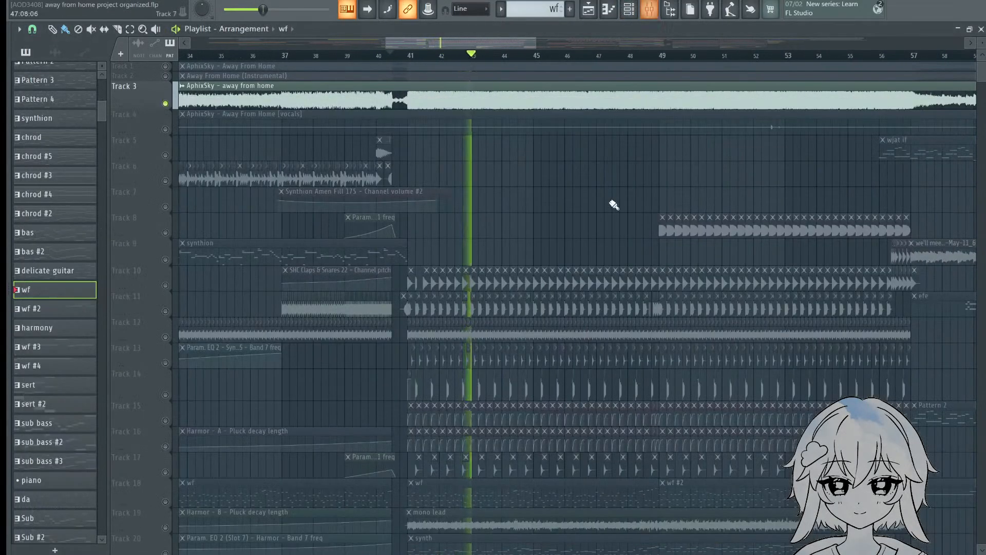
pyautogui.scroll(-2, 617, 63)
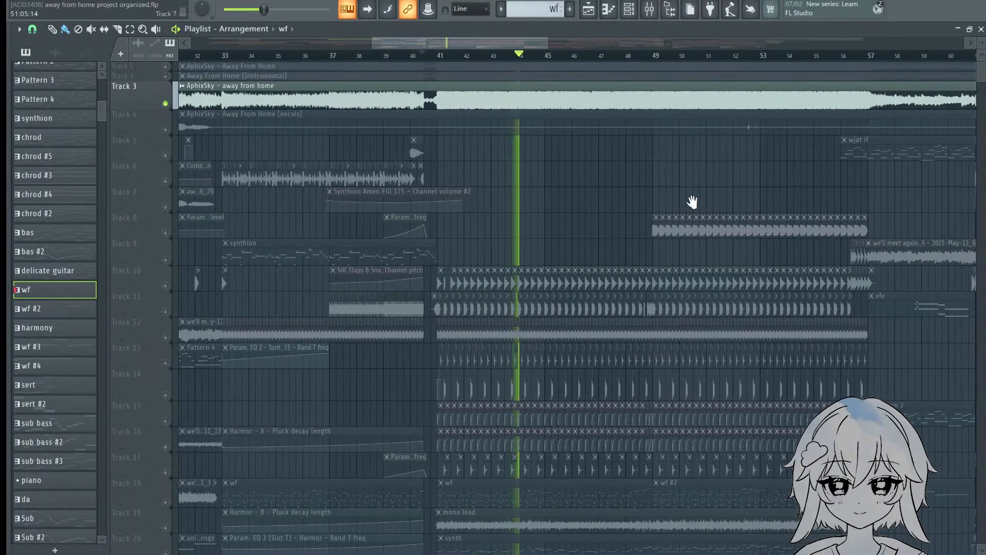
pyautogui.moveTo(711, 225); pyautogui.dragTo(612, 226)
pyautogui.moveTo(600, 277); pyautogui.dragTo(587, 213)
pyautogui.moveTo(537, 152); pyautogui.dragTo(541, 216)
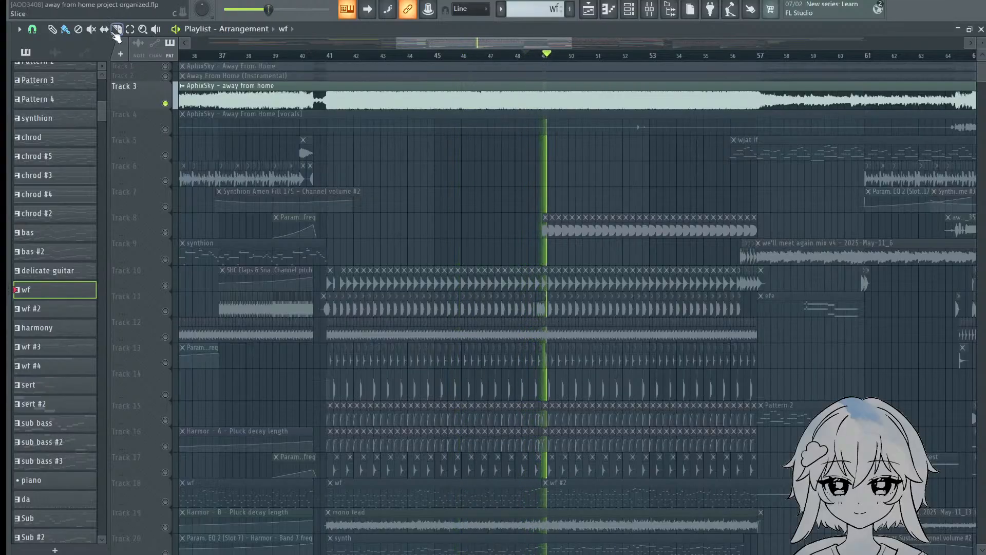
# Step: Turn all playlist tracks back on and briefly play the arrangement from just before bar 41
pyautogui.click(212, 103)
pyautogui.rightClick(166, 103)
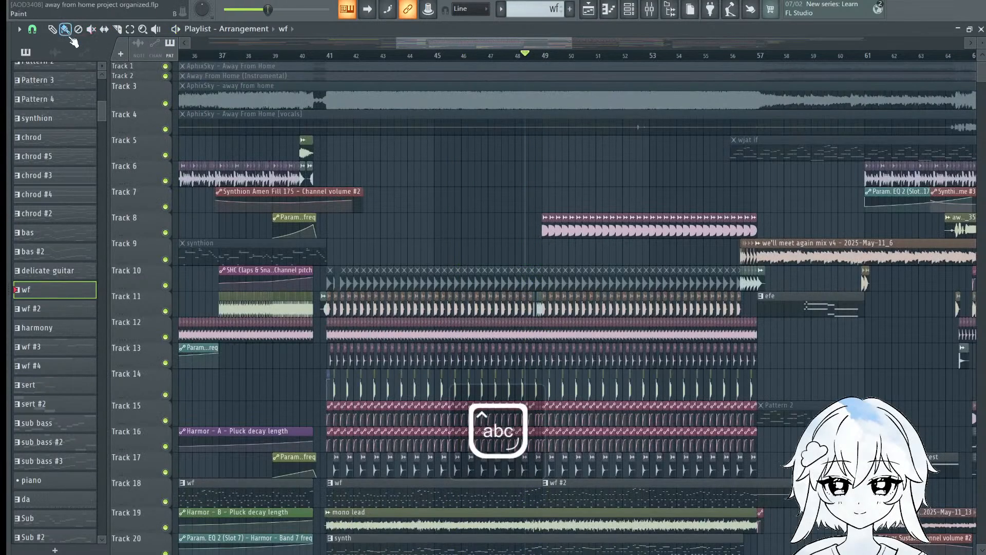
pyautogui.click(319, 55)
pyautogui.press('space')
pyautogui.moveTo(467, 301); pyautogui.dragTo(473, 180)
pyautogui.scroll(2, 474, 180)
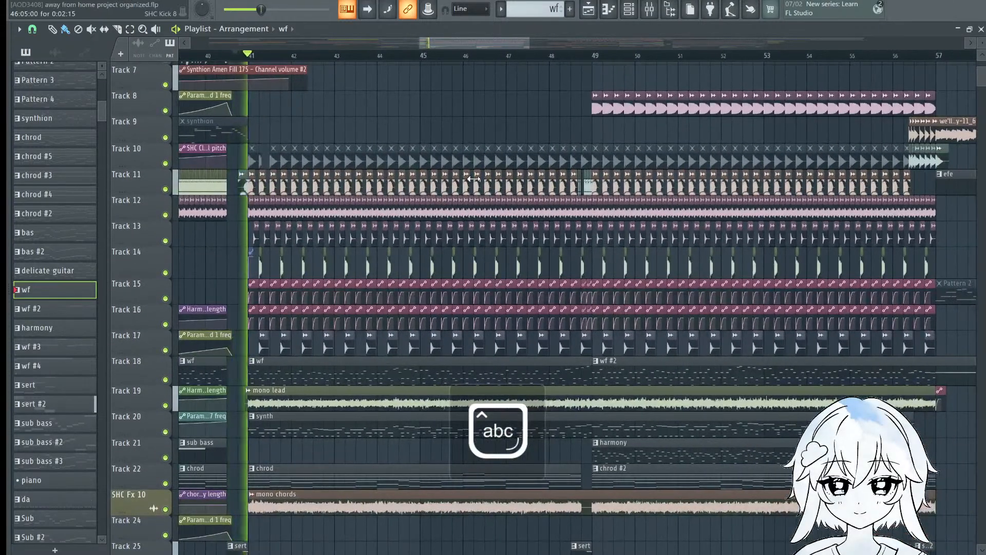
pyautogui.press('space')
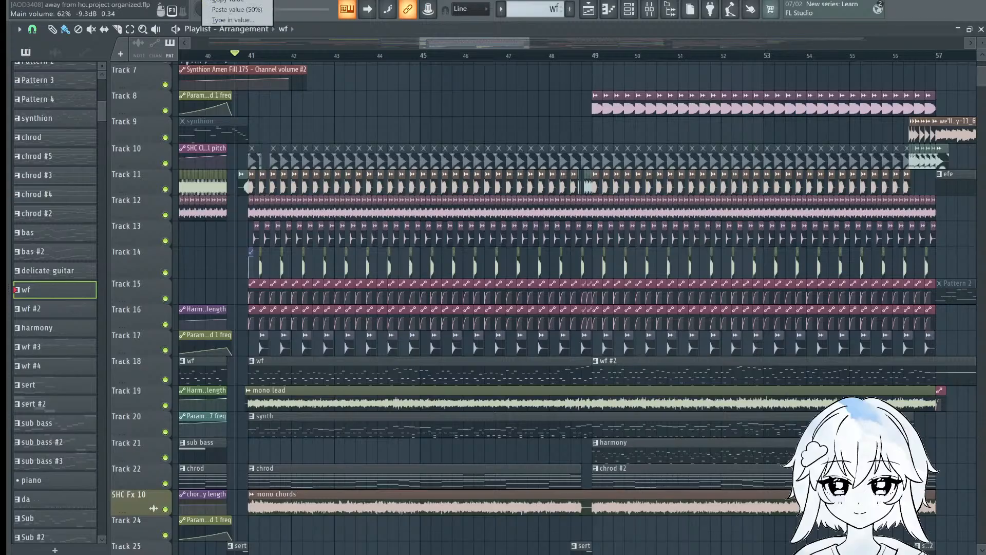
# Step: Examine how the drum, chord, bass and effects tracks are layered between bars 41 and 57
pyautogui.click(638, 165)
pyautogui.moveTo(534, 401); pyautogui.dragTo(619, 242)
pyautogui.press('capslock')
pyautogui.scroll(-2, 618, 242)
pyautogui.moveTo(652, 293); pyautogui.dragTo(565, 138)
pyautogui.scroll(2, 565, 139)
pyautogui.moveTo(532, 411); pyautogui.dragTo(503, 362)
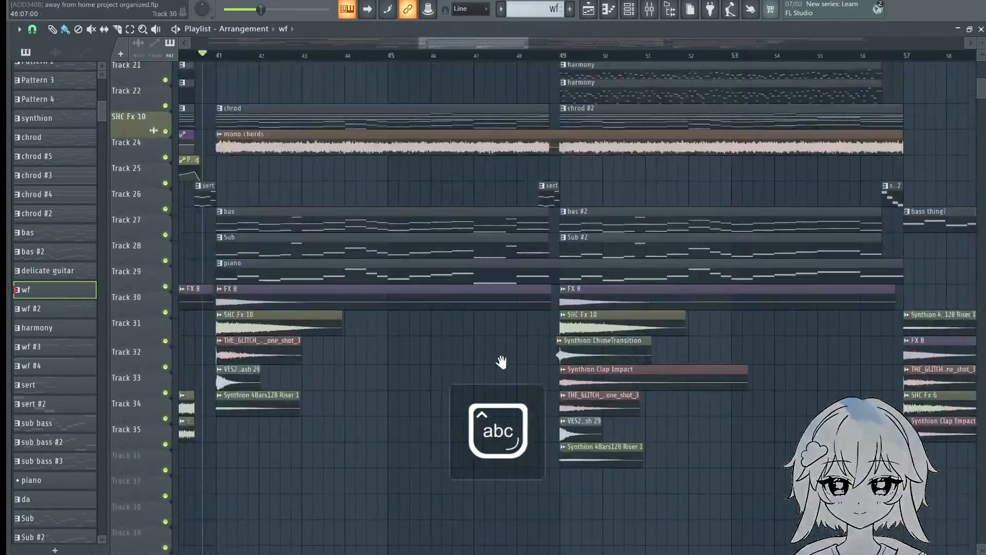
pyautogui.scroll(-2, 502, 362)
pyautogui.moveTo(558, 106); pyautogui.dragTo(514, 339)
pyautogui.moveTo(560, 141); pyautogui.dragTo(473, 235)
pyautogui.moveTo(449, 117); pyautogui.dragTo(560, 281)
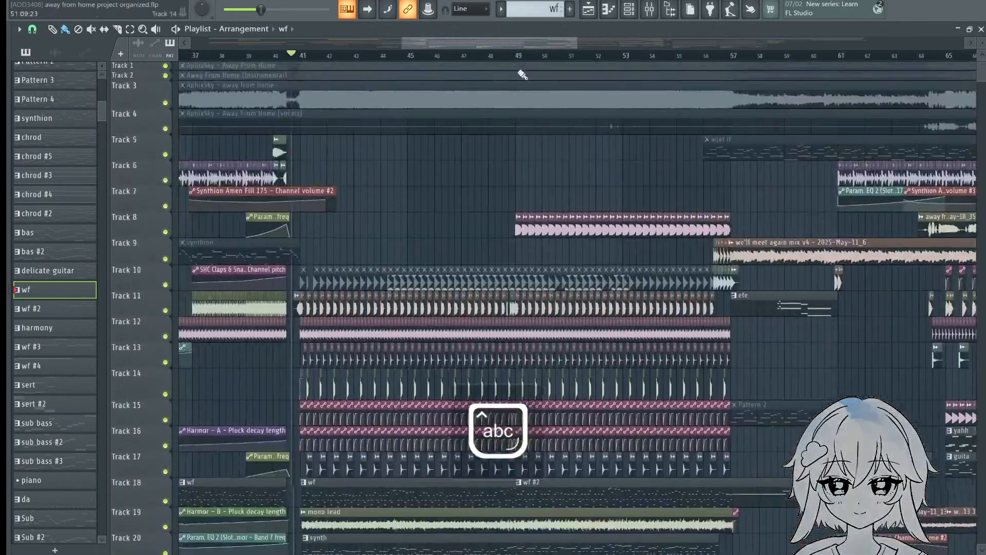
# Step: Play all tracks from just after bar 48 to hear the lead-in to bar 49
pyautogui.scroll(2, 522, 75)
pyautogui.moveTo(460, 240); pyautogui.dragTo(195, 182)
pyautogui.moveTo(329, 221); pyautogui.dragTo(668, 82)
pyautogui.scroll(2, 515, 63)
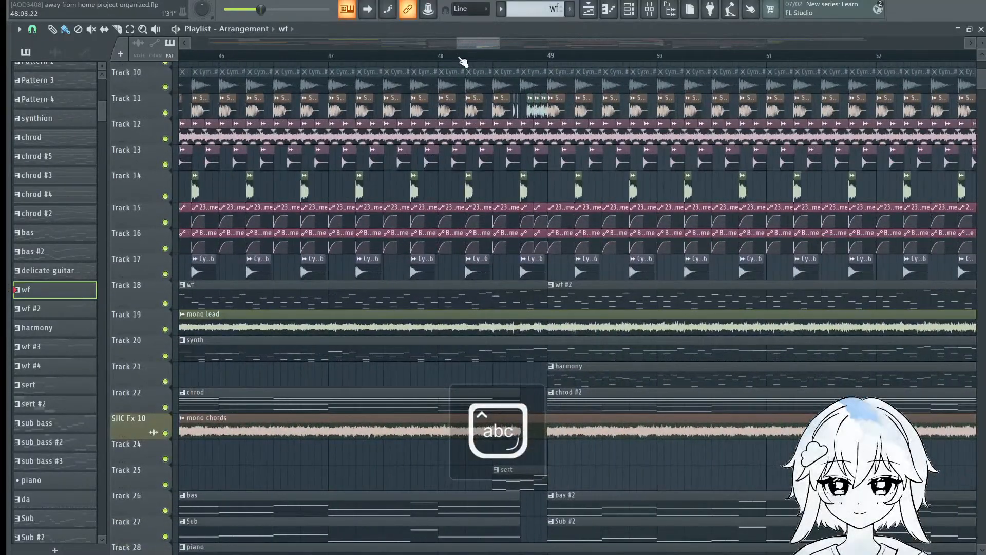
pyautogui.click(459, 57)
pyautogui.moveTo(602, 206); pyautogui.dragTo(614, 296)
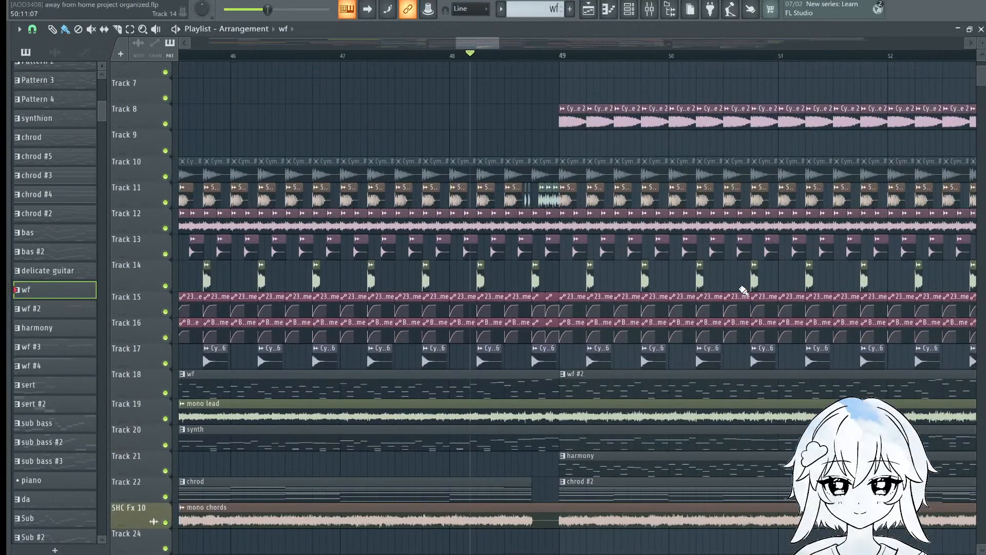
pyautogui.press('space')
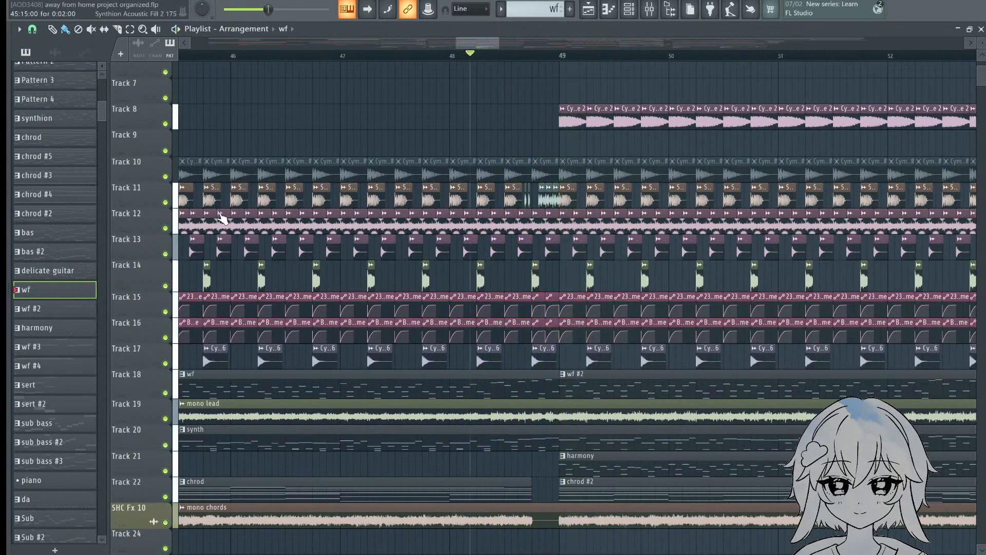
pyautogui.keyDown('ctrl'); pyautogui.click(173, 200); pyautogui.keyUp('ctrl')
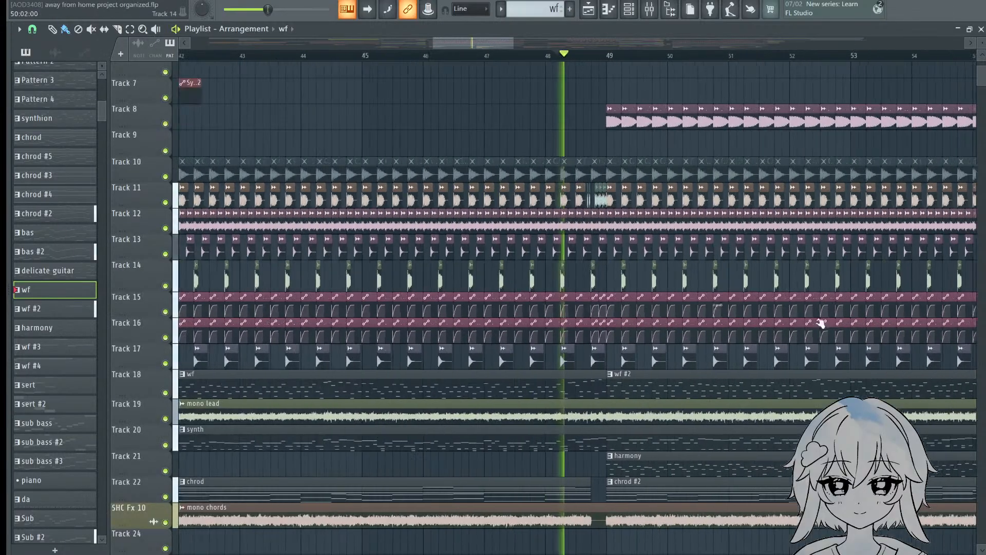
pyautogui.moveTo(821, 324); pyautogui.dragTo(453, 269)
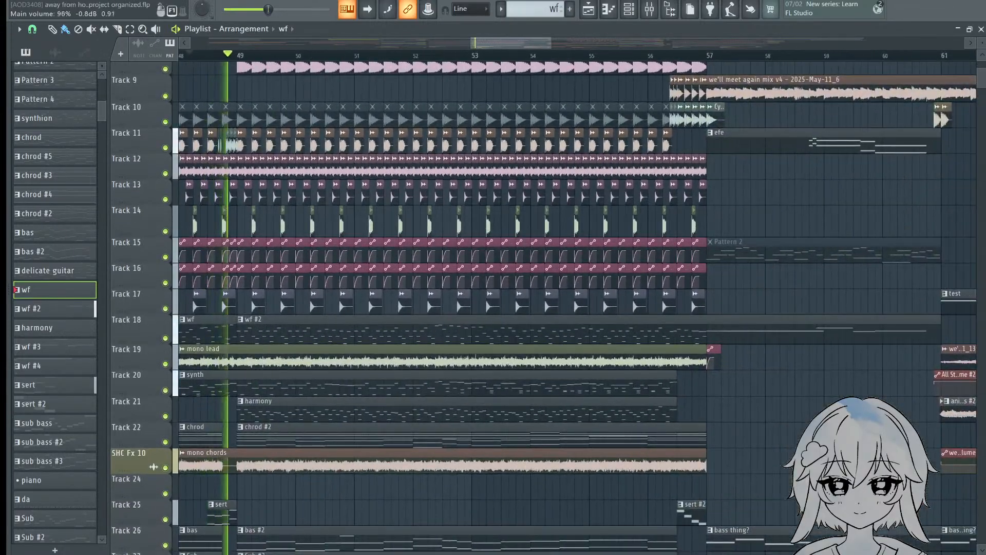
# Step: Play the transition into bar 57 from just before bar 56, and raise the main volume slightly
pyautogui.click(630, 55)
pyautogui.scroll(-1, 778, 219)
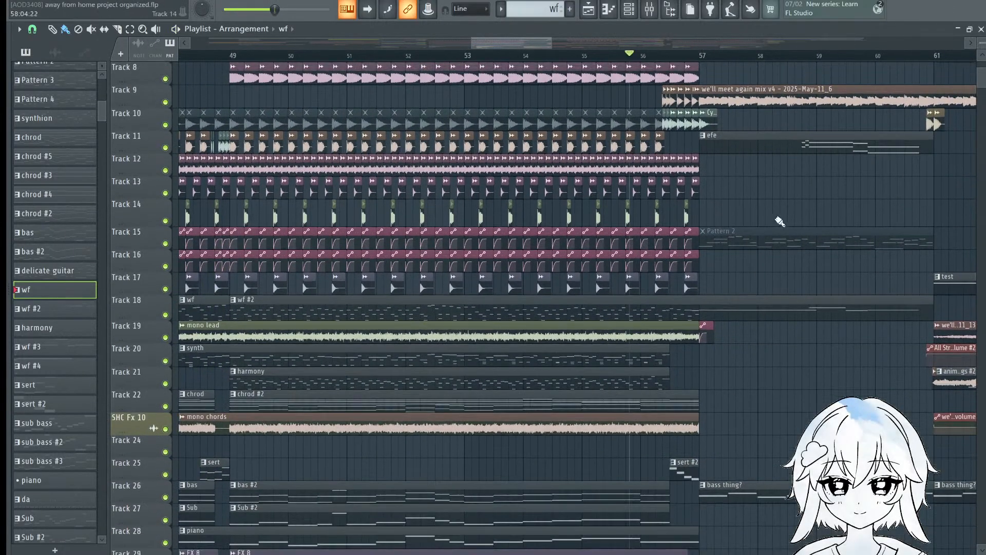
pyautogui.moveTo(779, 220); pyautogui.dragTo(558, 206)
pyautogui.scroll(-2, 561, 210)
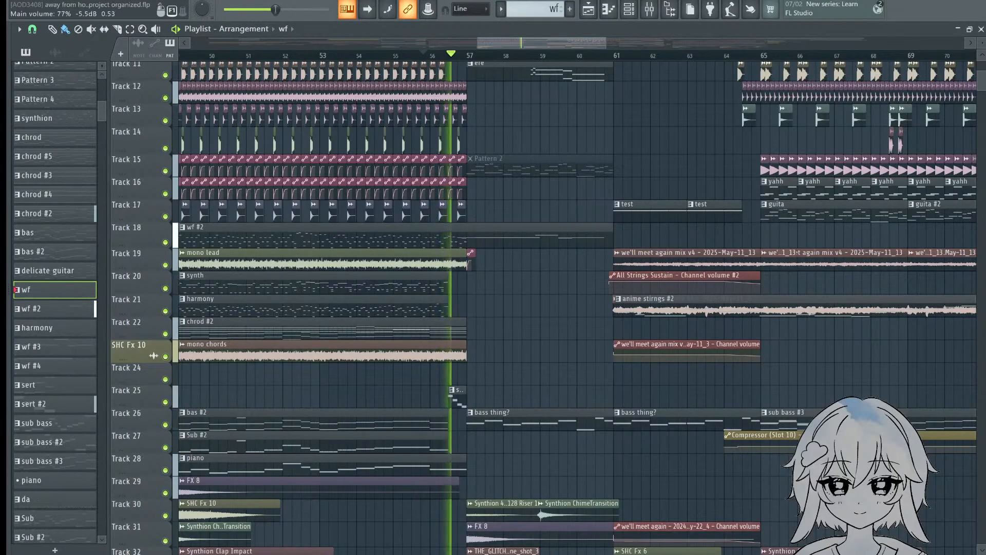
pyautogui.moveTo(275, 9); pyautogui.dragTo(276, 9)
pyautogui.moveTo(652, 281); pyautogui.dragTo(575, 248)
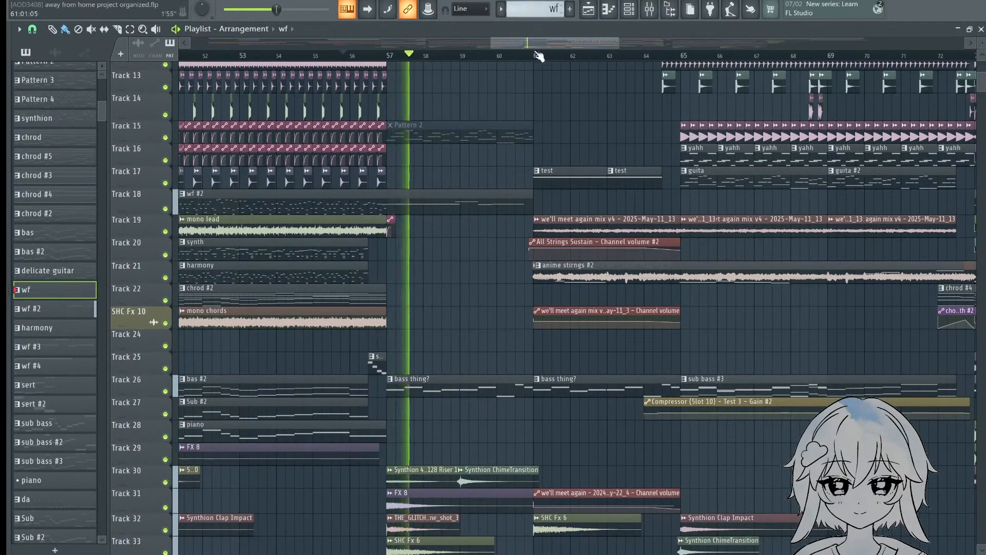
# Step: Solo Track 11 during the efe pattern between bars 57 and 61, and turn all tracks back on
pyautogui.scroll(-2, 538, 56)
pyautogui.moveTo(646, 148); pyautogui.dragTo(614, 307)
pyautogui.rightClick(165, 167)
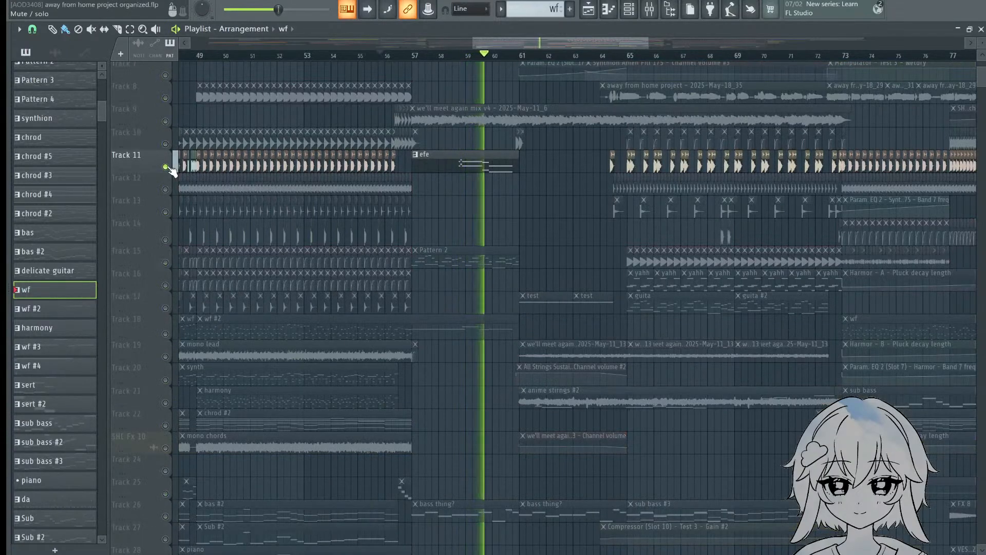
pyautogui.rightClick(166, 167)
# Step: Follow the playback across bar 61, examining the string, bass and effects tracks of the new section
pyautogui.moveTo(771, 283); pyautogui.dragTo(713, 199)
pyautogui.scroll(2, 473, 55)
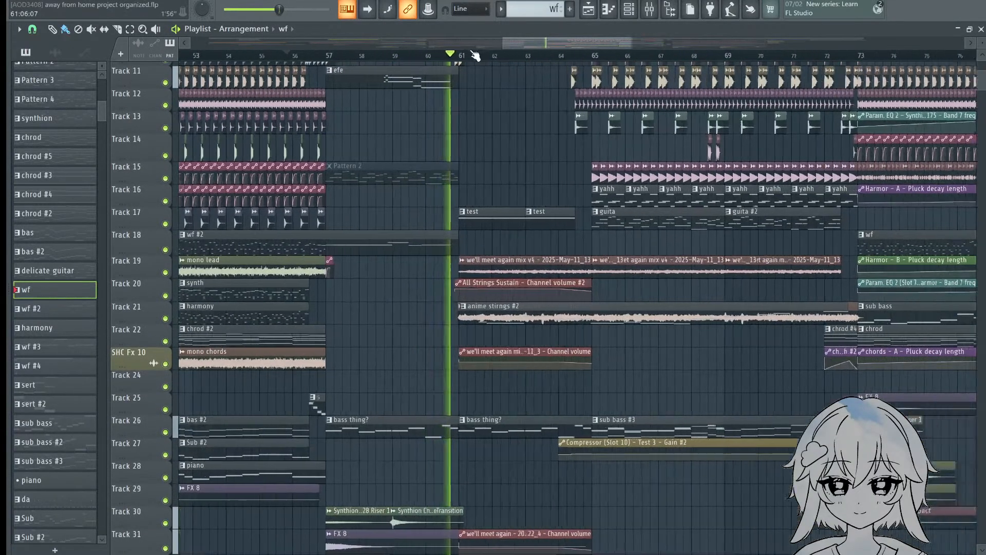
pyautogui.scroll(-2, 473, 57)
pyautogui.moveTo(587, 237); pyautogui.dragTo(564, 69)
pyautogui.scroll(3, 478, 56)
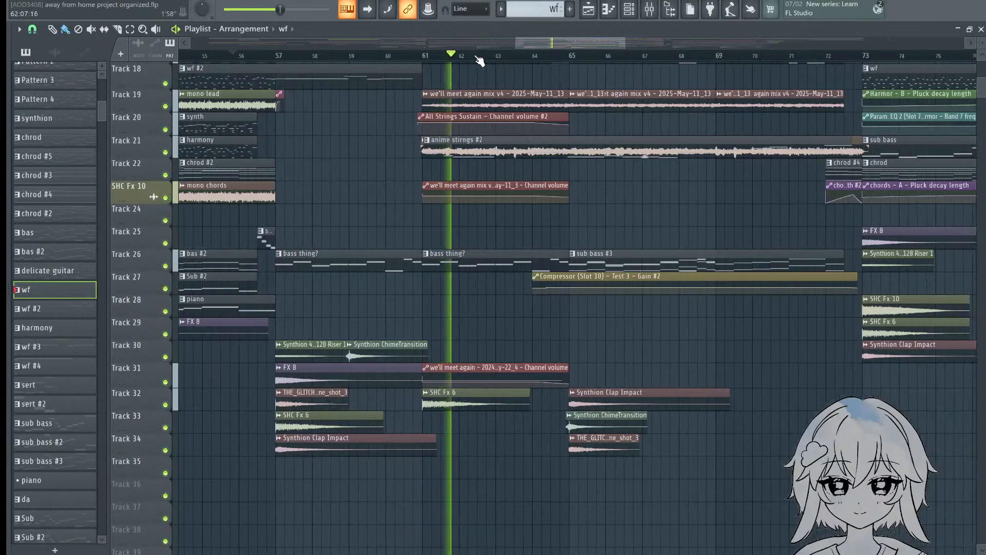
pyautogui.moveTo(513, 142); pyautogui.dragTo(575, 232)
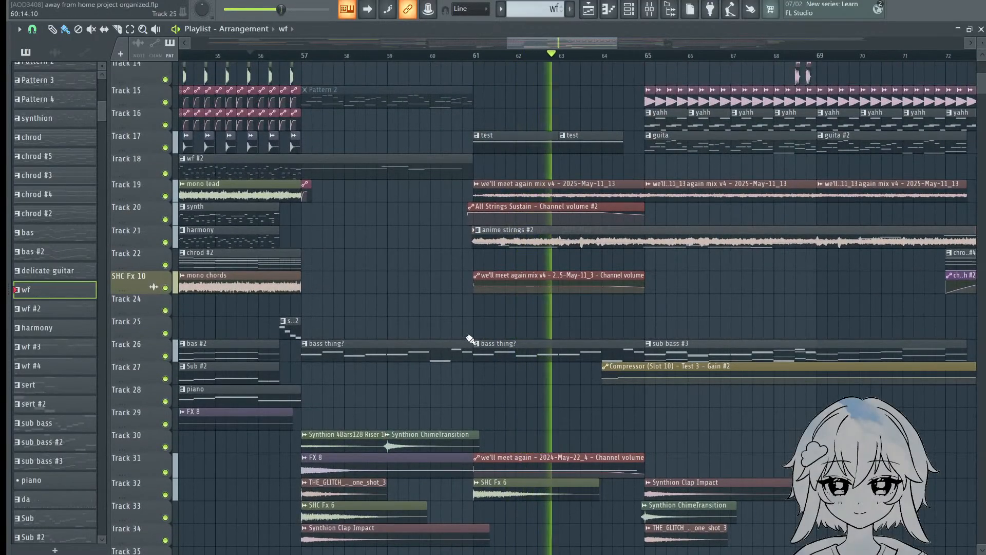
# Step: Solo Track 9 with the "we'll meet again mix v4" audio around bar 57
pyautogui.scroll(7, 457, 330)
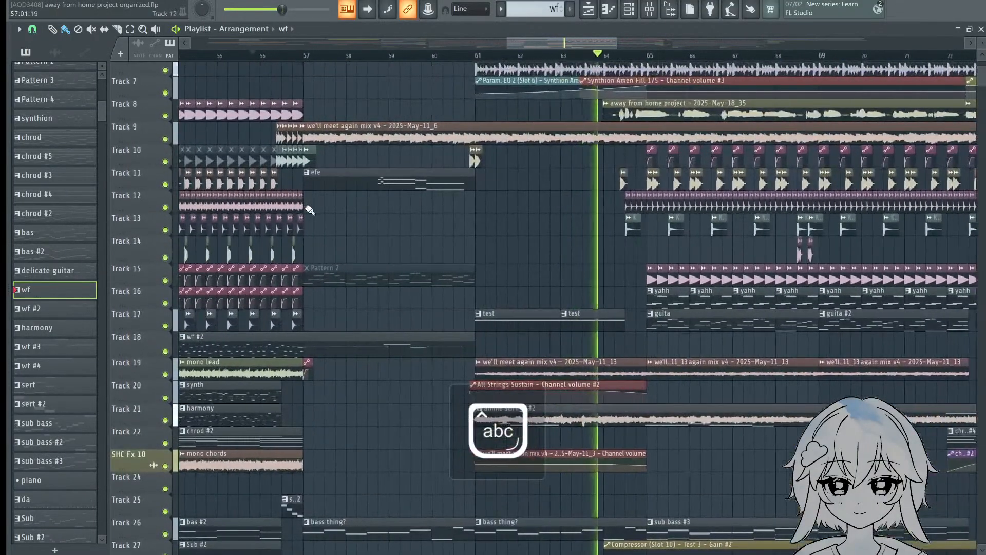
pyautogui.moveTo(310, 210); pyautogui.dragTo(407, 307)
pyautogui.keyDown('ctrl'); pyautogui.click(166, 184); pyautogui.keyUp('ctrl')
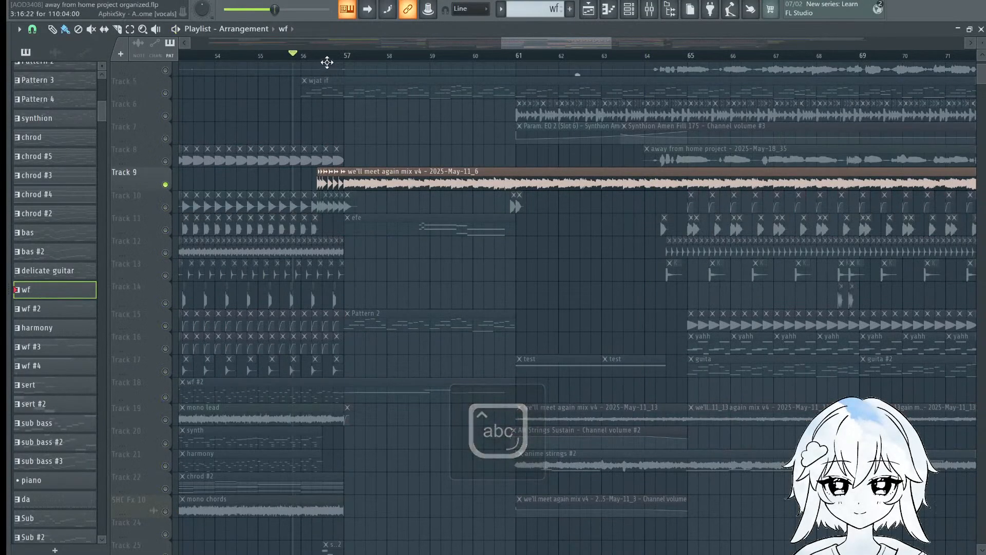
# Step: Play the arrangement from bar 57 and enable Track 11 alongside the soloed Track 9
pyautogui.scroll(2, 330, 60)
pyautogui.click(341, 55)
pyautogui.press('space')
pyautogui.scroll(-4, 363, 174)
pyautogui.click(166, 145)
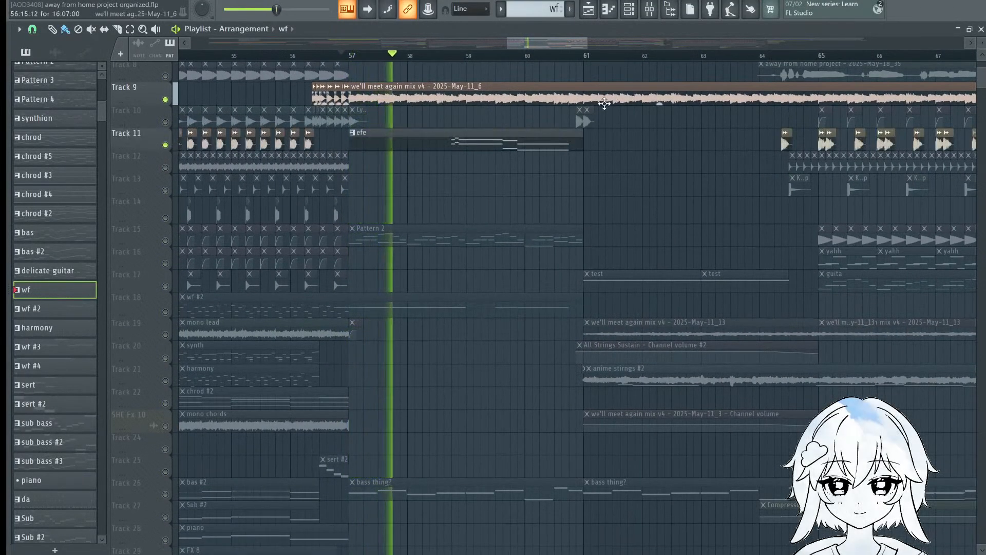
# Step: Select the efe pattern clip on Track 11 and audition the passage after bar 57
pyautogui.scroll(2, 606, 104)
pyautogui.click(459, 138)
pyautogui.scroll(-2, 459, 138)
pyautogui.moveTo(709, 255); pyautogui.dragTo(779, 279)
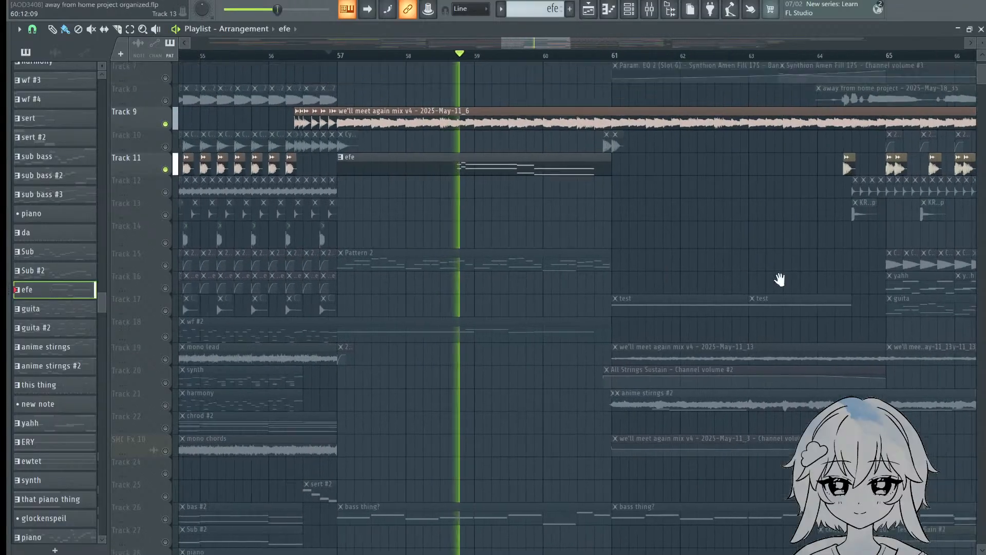
pyautogui.scroll(3, 532, 201)
pyautogui.moveTo(531, 202); pyautogui.dragTo(560, 226)
pyautogui.scroll(-2, 547, 224)
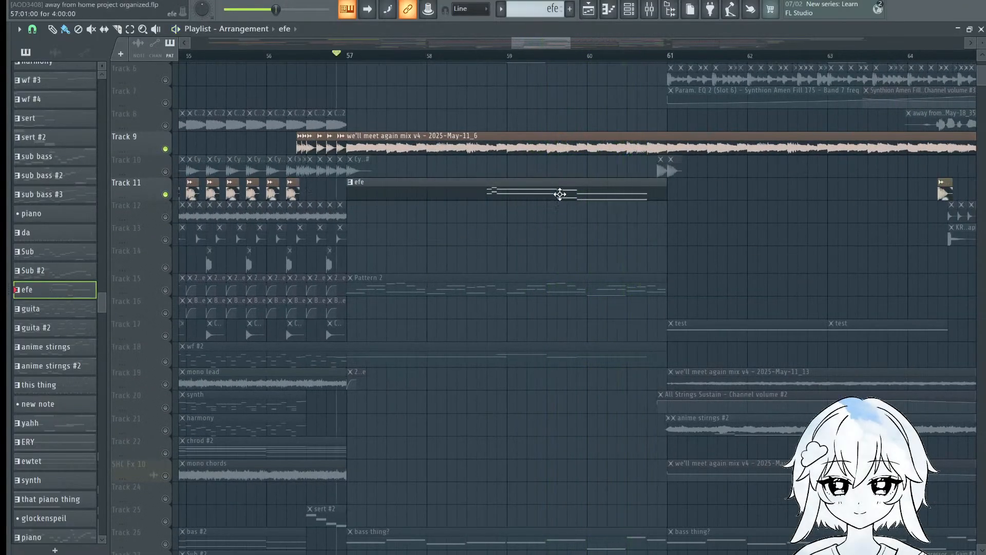
pyautogui.press('capslock')
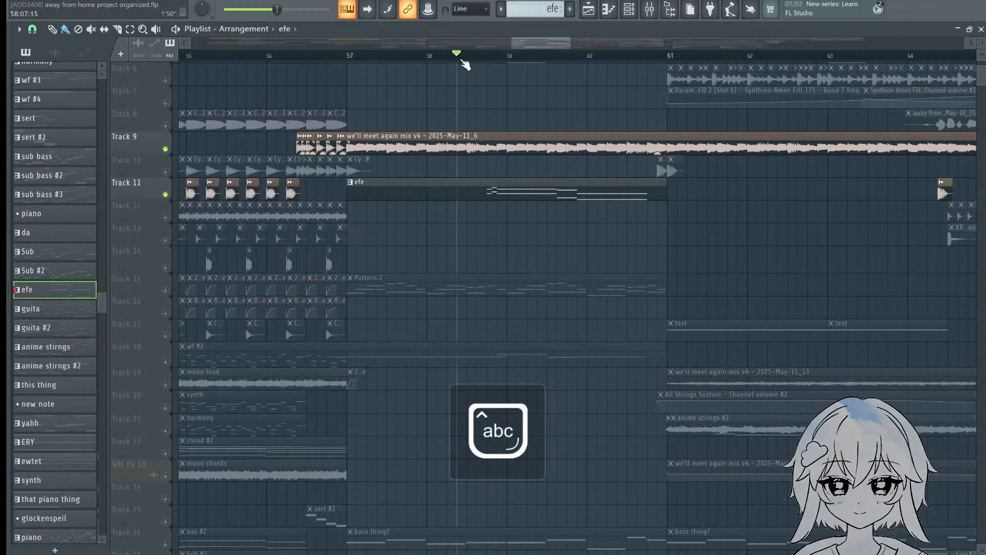
# Step: Enable Tracks 15 and 26 so the bass thing? clips join the soloed tracks
pyautogui.scroll(-4, 541, 215)
pyautogui.keyDown('ctrl'); pyautogui.scroll(3, 520, 189); pyautogui.keyUp('ctrl')
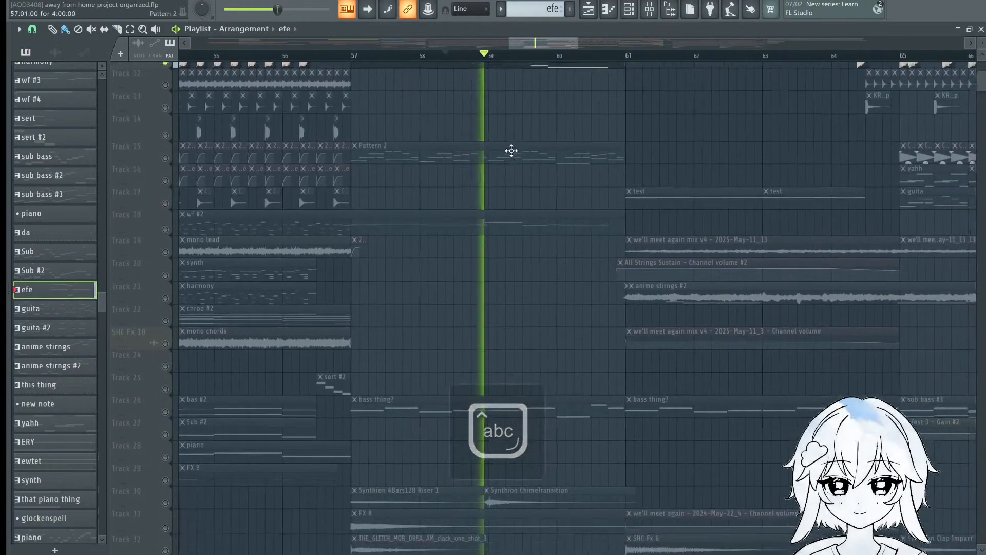
pyautogui.click(174, 154)
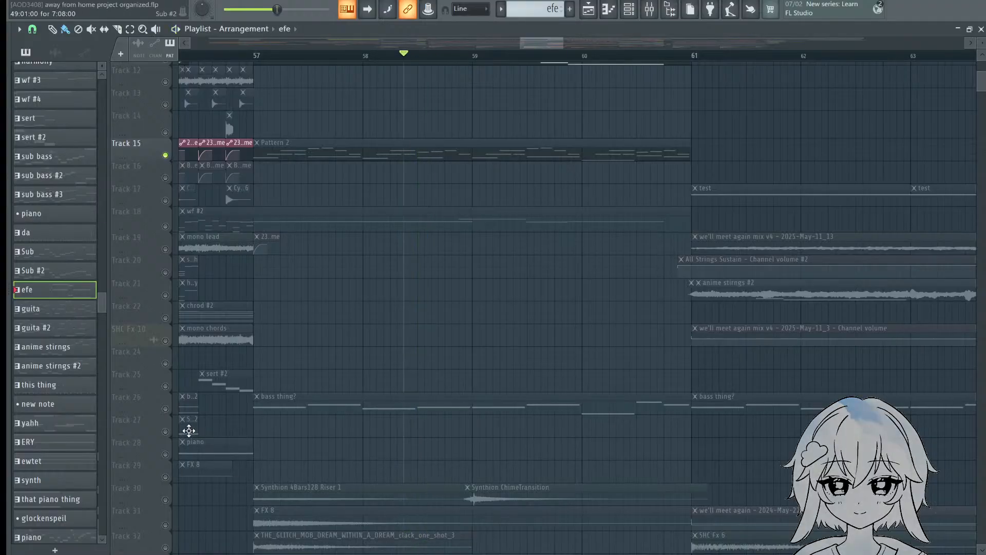
pyautogui.click(166, 409)
# Step: Enable Tracks 19, 20, 21 and 22 and the SHC Fx 10 track for the section from bar 61
pyautogui.moveTo(382, 315); pyautogui.dragTo(228, 323)
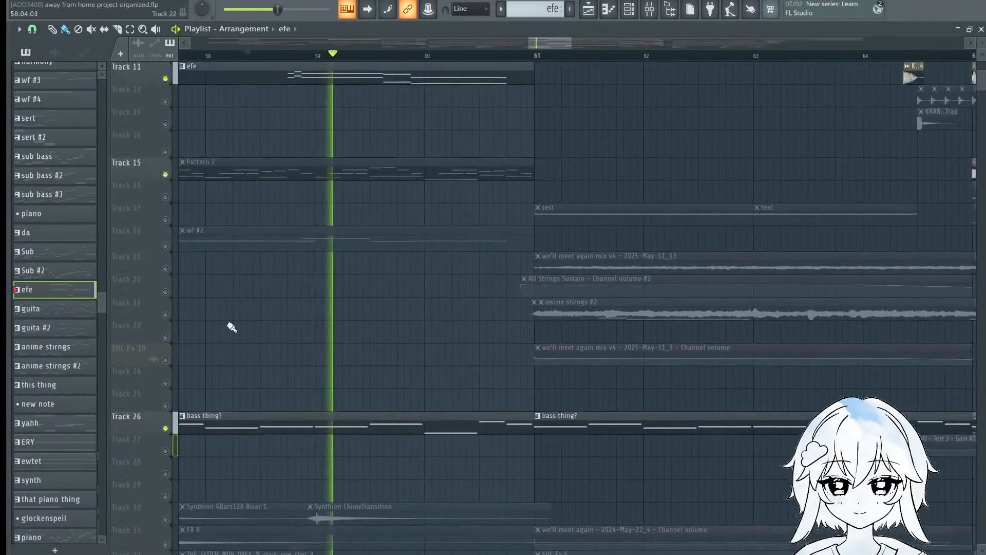
pyautogui.click(165, 314)
pyautogui.click(166, 292)
pyautogui.click(165, 268)
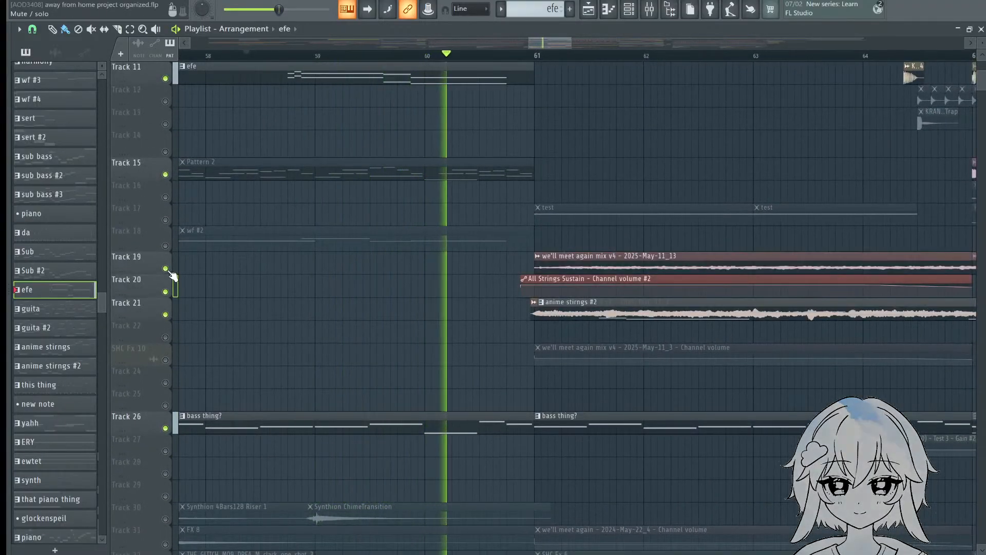
pyautogui.click(165, 359)
pyautogui.click(165, 337)
# Step: Go back to the earlier section around bars 21 to 33 and enable Track 18
pyautogui.scroll(-5, 623, 197)
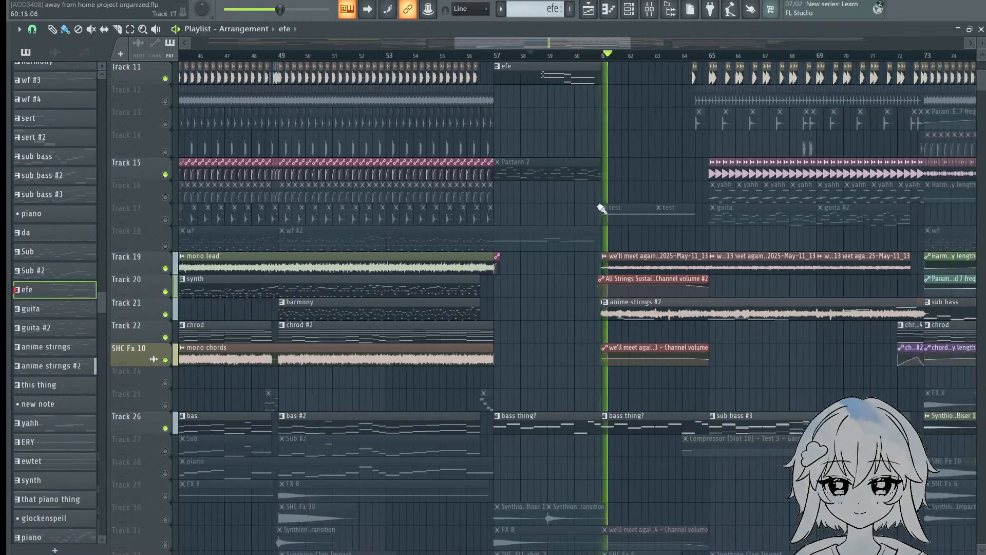
pyautogui.scroll(-3, 363, 257)
pyautogui.moveTo(349, 253); pyautogui.dragTo(709, 258)
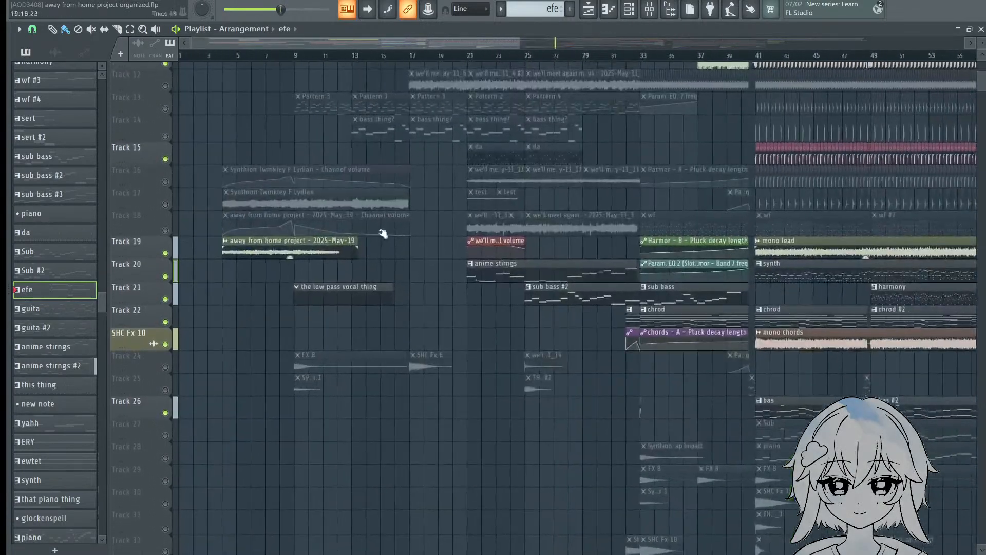
pyautogui.moveTo(383, 236); pyautogui.dragTo(428, 262)
pyautogui.scroll(3, 672, 242)
pyautogui.moveTo(619, 297); pyautogui.dragTo(527, 289)
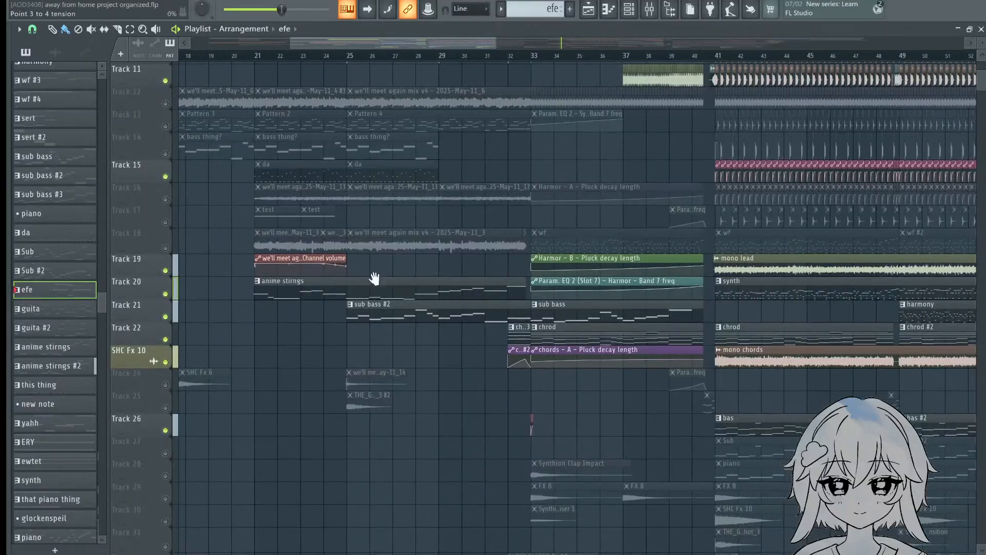
pyautogui.moveTo(342, 265); pyautogui.dragTo(188, 296)
pyautogui.click(166, 282)
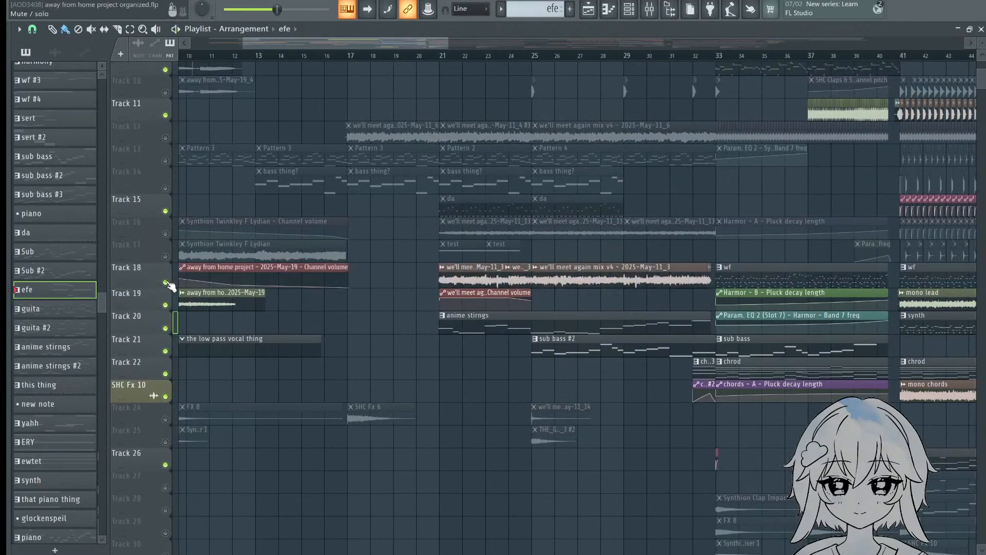
# Step: Play from bar 21 and enable Tracks 13 and 14 with the Pattern and bass thing? clips
pyautogui.scroll(3, 451, 47)
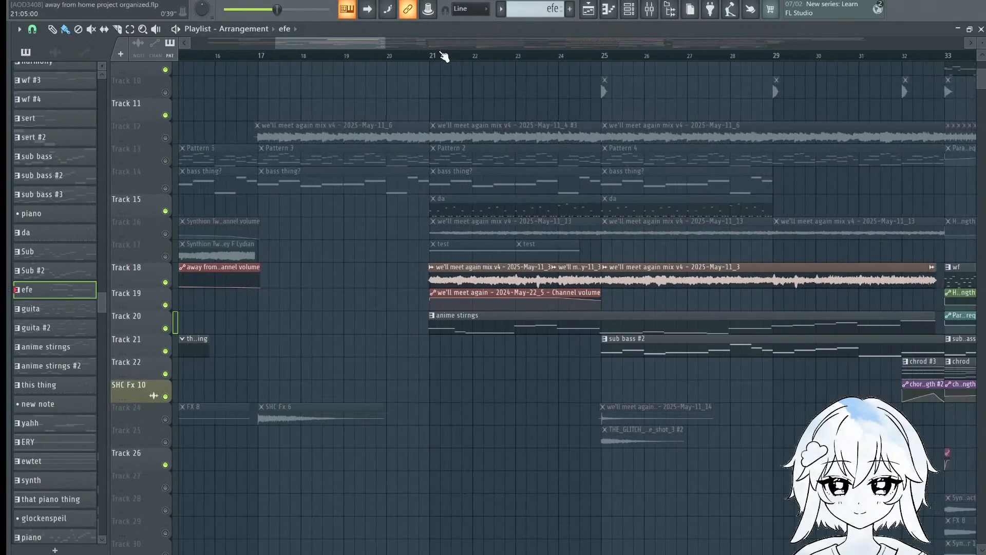
pyautogui.click(430, 54)
pyautogui.press('space')
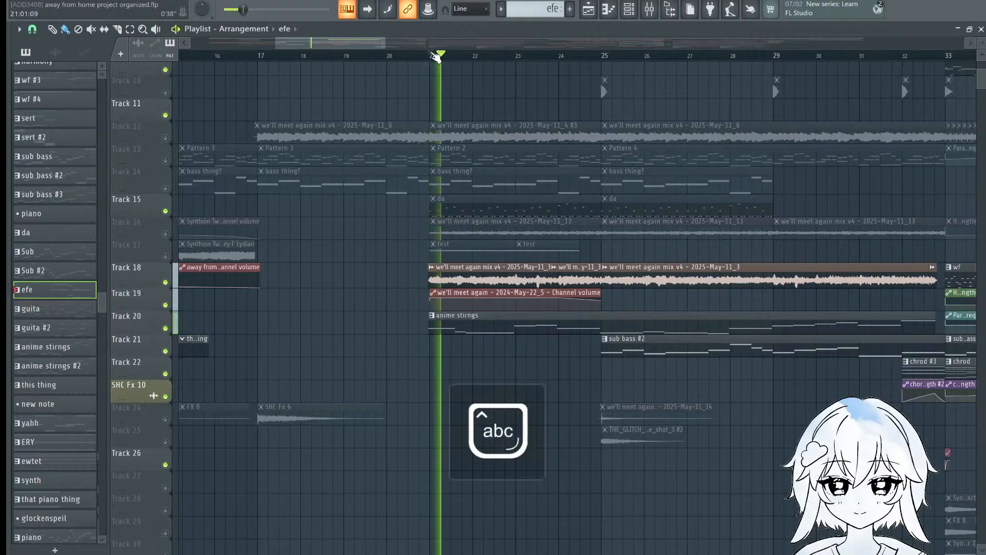
pyautogui.scroll(3, 478, 246)
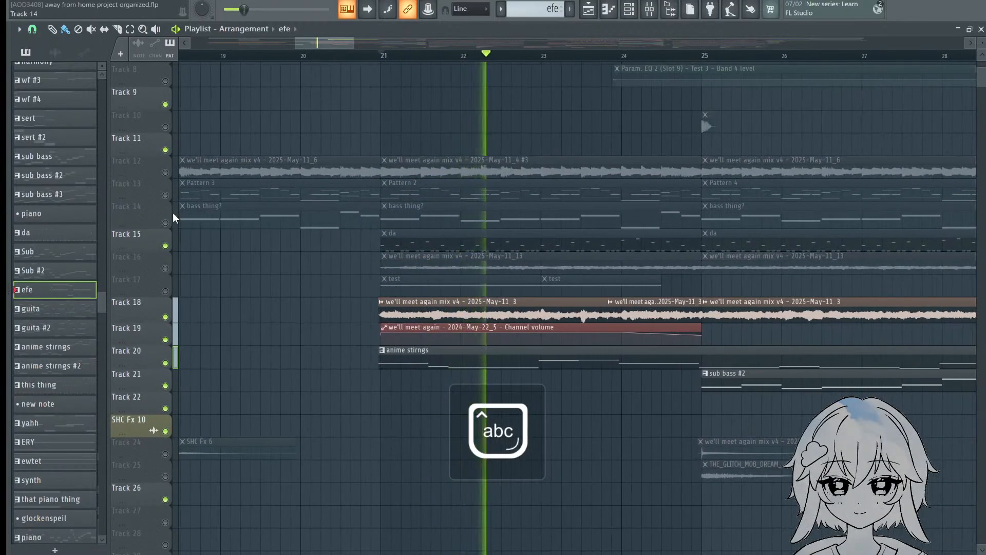
pyautogui.click(166, 223)
pyautogui.click(165, 196)
# Step: Return to the section after bar 57 and play it from bar 61 for comparison
pyautogui.scroll(-2, 501, 303)
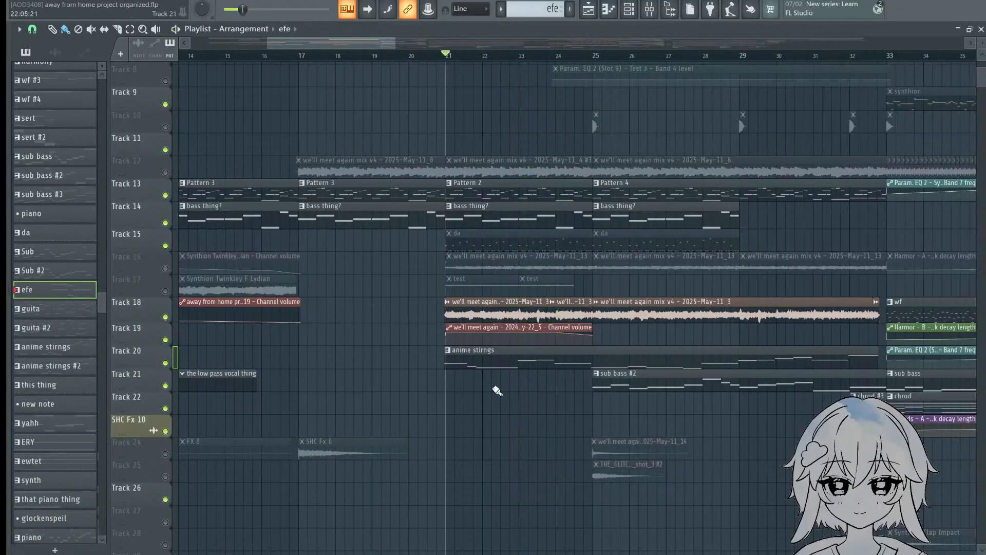
pyautogui.scroll(2, 581, 257)
pyautogui.scroll(-2, 533, 87)
pyautogui.moveTo(449, 282); pyautogui.dragTo(268, 282)
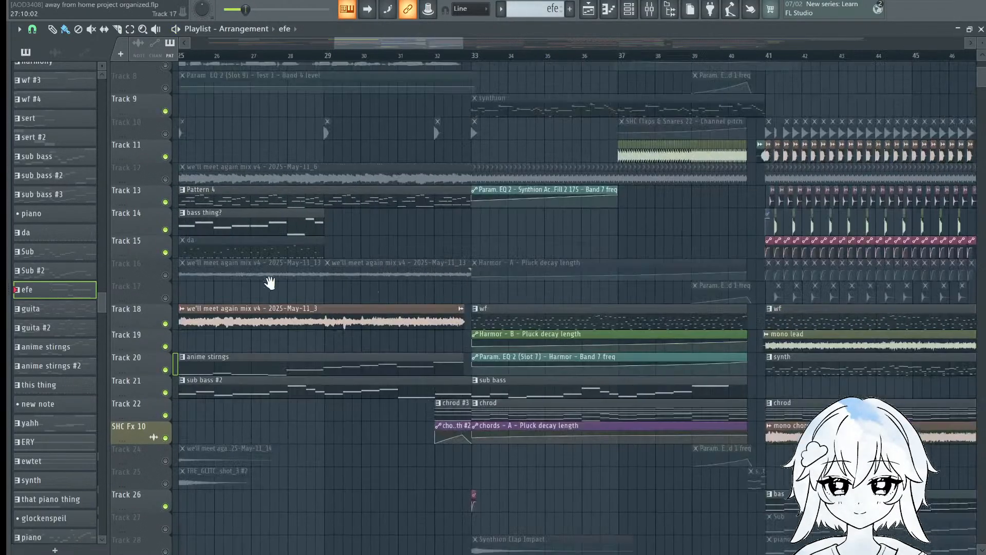
pyautogui.moveTo(719, 179); pyautogui.dragTo(314, 150)
pyautogui.scroll(-2, 356, 154)
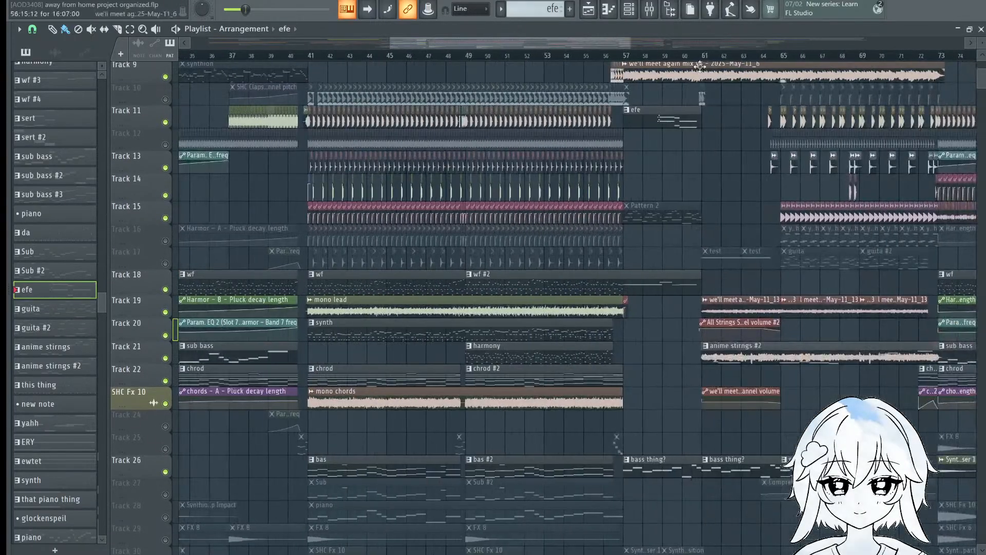
pyautogui.press('space')
pyautogui.moveTo(668, 58); pyautogui.dragTo(707, 57)
pyautogui.scroll(4, 748, 61)
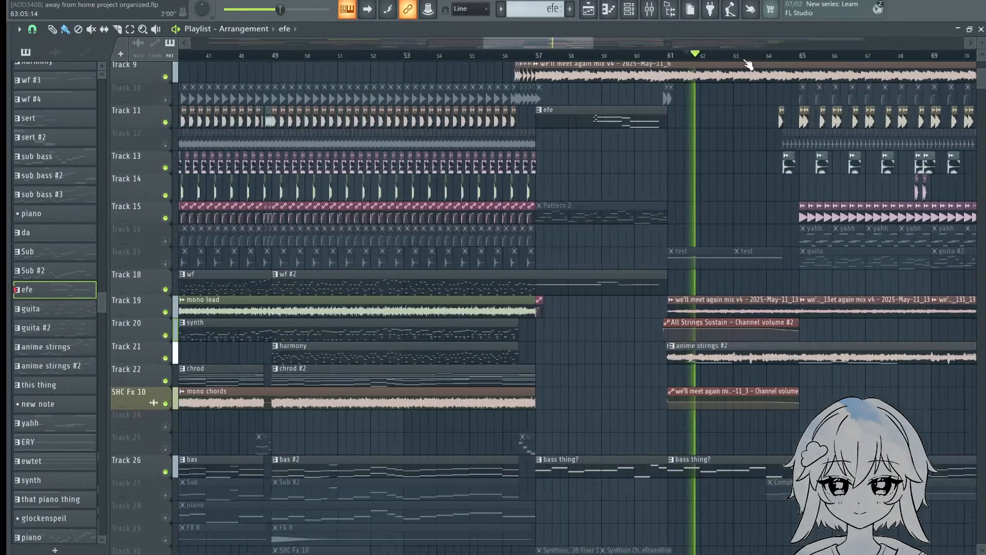
pyautogui.moveTo(649, 198); pyautogui.dragTo(494, 204)
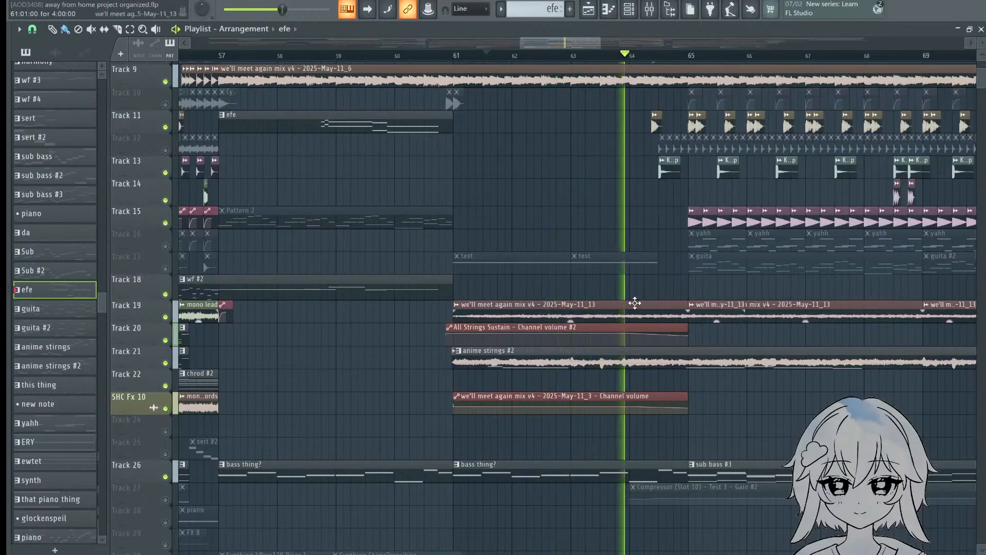
# Step: Stop playback and cancel the solo so that every playlist track is enabled
pyautogui.press('space')
pyautogui.press('capslock')
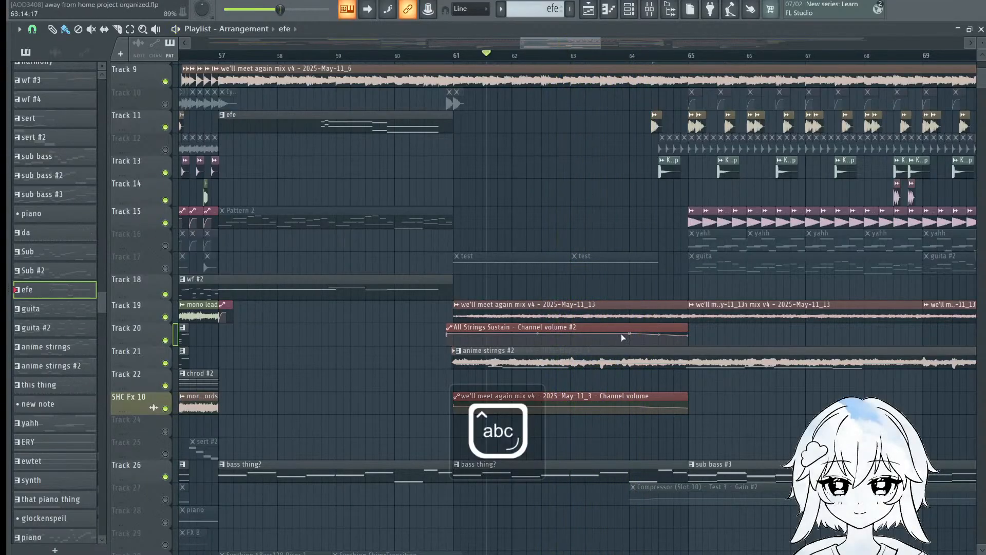
pyautogui.scroll(-4, 621, 334)
pyautogui.press('capslock')
pyautogui.moveTo(619, 393); pyautogui.dragTo(692, 320)
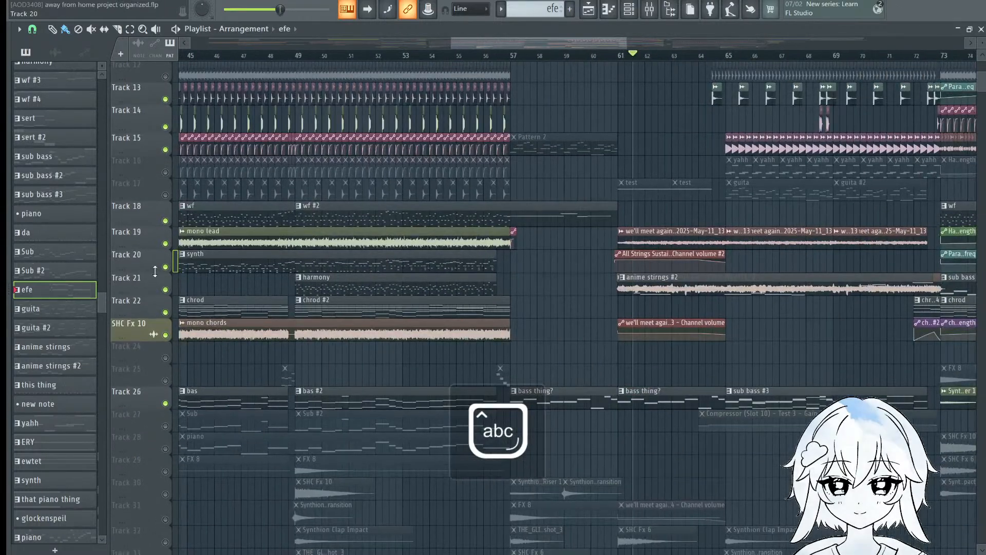
pyautogui.rightClick(165, 267)
pyautogui.rightClick(166, 267)
pyautogui.click(391, 54)
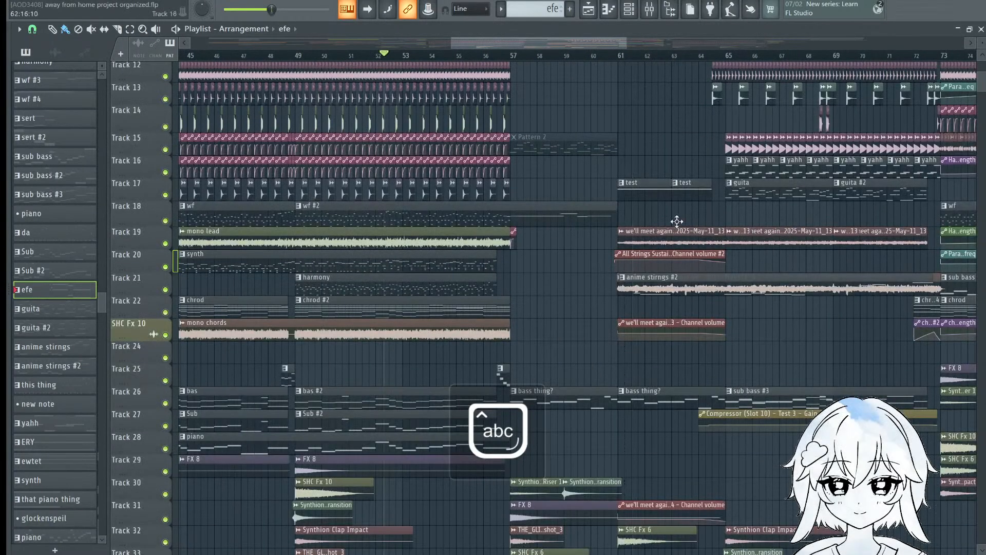
# Step: Play the full mix from just before bar 61, audition Tracks 6 and 7 in solo, and restore all tracks
pyautogui.moveTo(659, 238); pyautogui.dragTo(573, 380)
pyautogui.press('capslock')
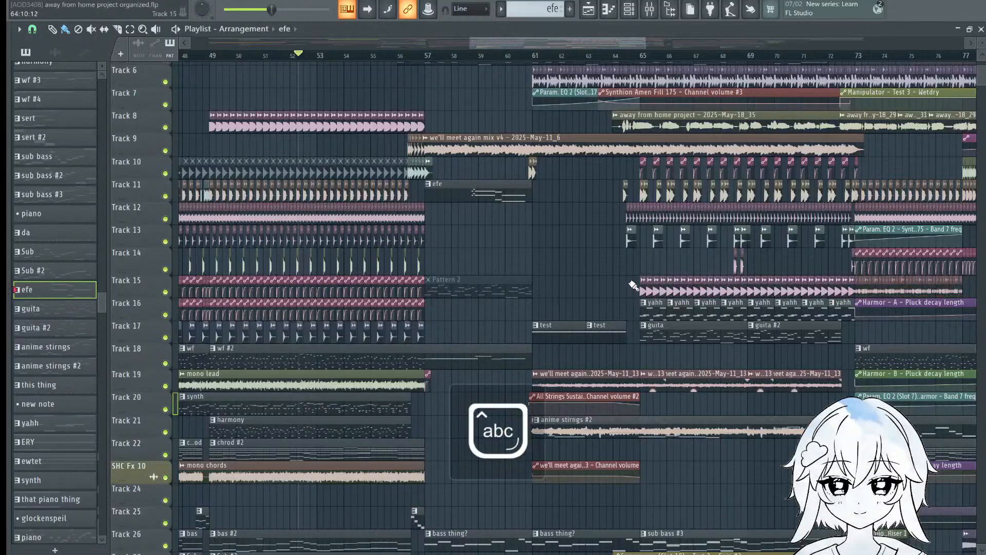
pyautogui.scroll(3, 621, 283)
pyautogui.scroll(-2, 483, 247)
pyautogui.moveTo(507, 266); pyautogui.dragTo(491, 353)
pyautogui.scroll(3, 491, 352)
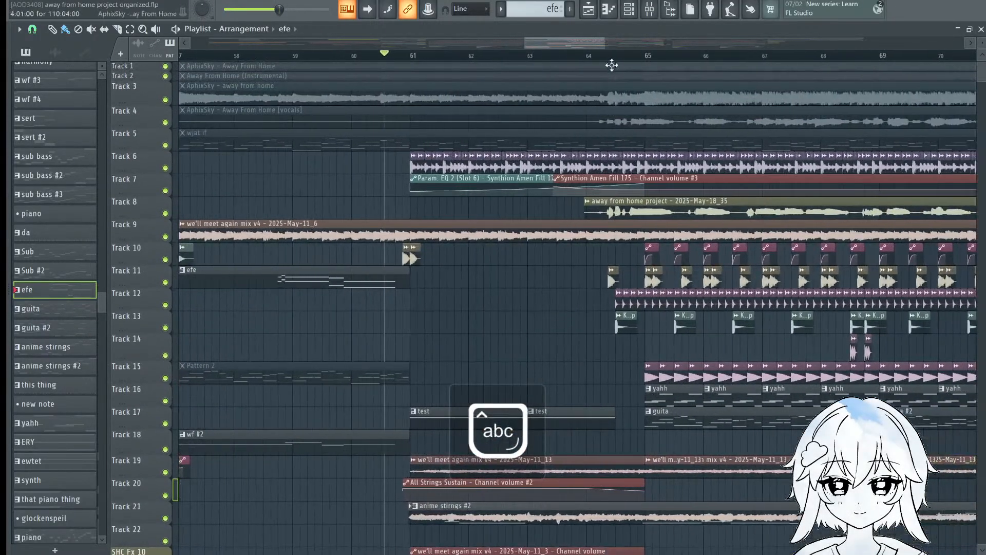
pyautogui.press('space')
pyautogui.moveTo(485, 286); pyautogui.dragTo(433, 230)
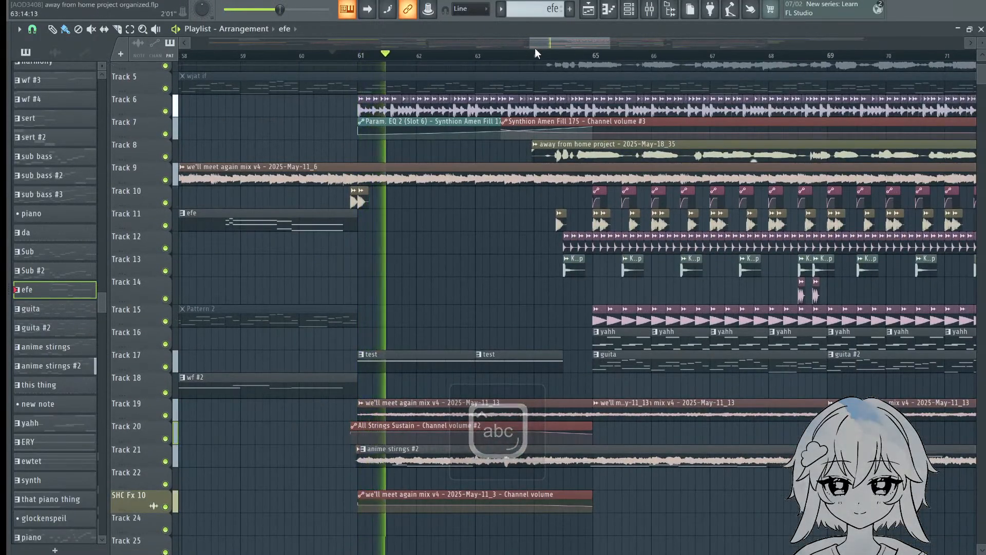
pyautogui.keyDown('ctrl'); pyautogui.click(168, 112); pyautogui.keyUp('ctrl')
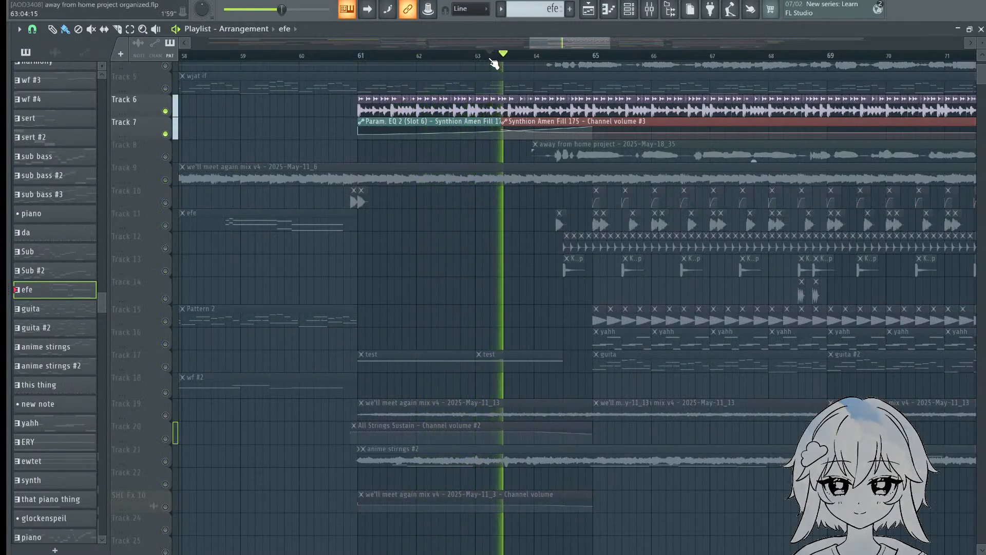
pyautogui.keyDown('ctrl'); pyautogui.click(172, 113); pyautogui.keyUp('ctrl')
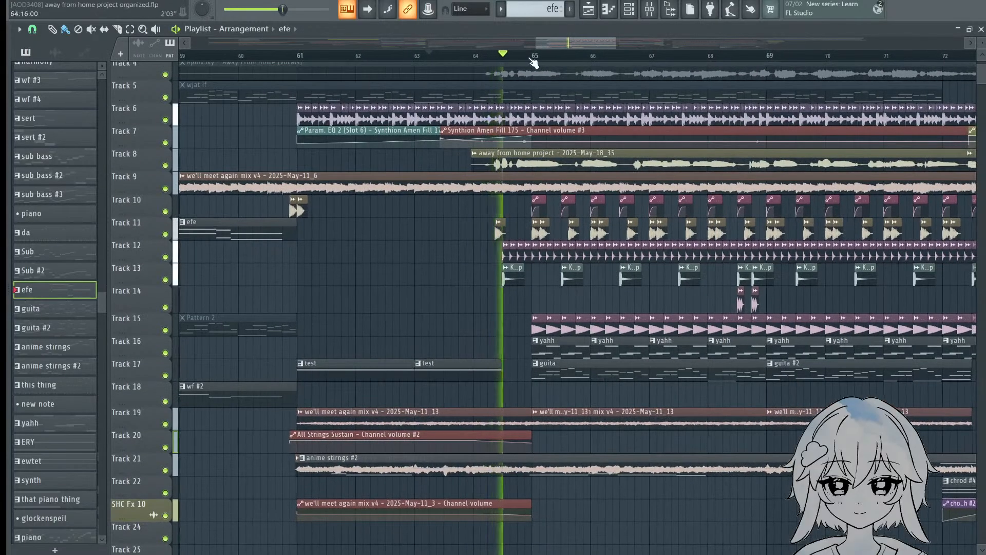
# Step: Mute the away from home project - 2025-May-18_35 clip on Track 8 and unmute the Away From Home vocals clip on Track 4
pyautogui.scroll(-5, 536, 60)
pyautogui.moveTo(720, 116); pyautogui.dragTo(607, 133)
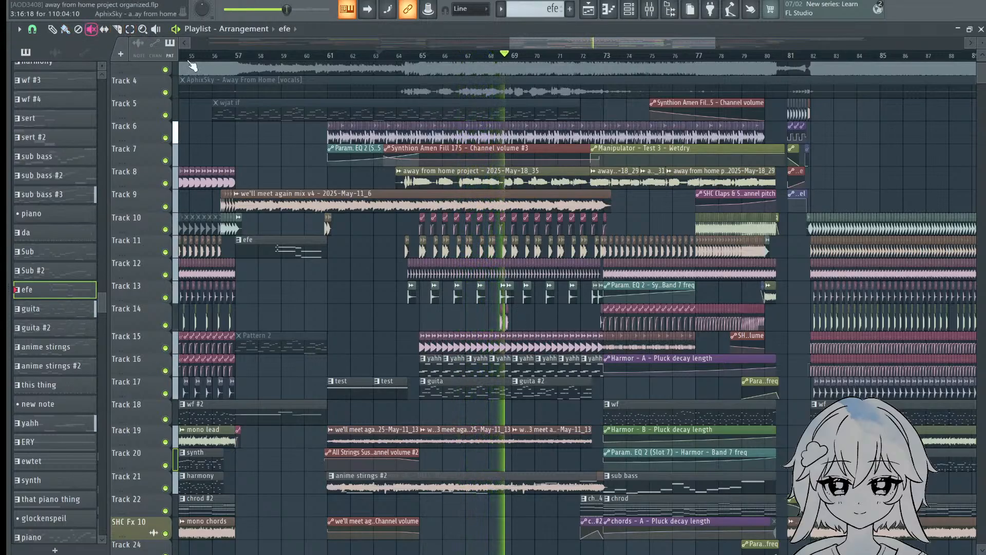
pyautogui.moveTo(465, 234); pyautogui.dragTo(494, 263)
pyautogui.click(509, 128)
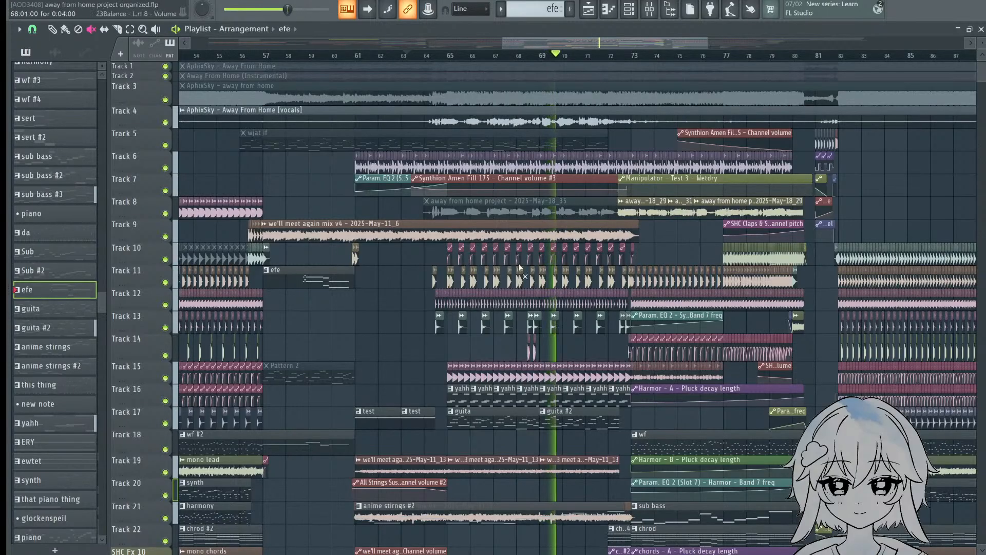
# Step: Audition the vocals on Track 4 in solo from about bar 64, restore all tracks and stop playback
pyautogui.scroll(4, 583, 55)
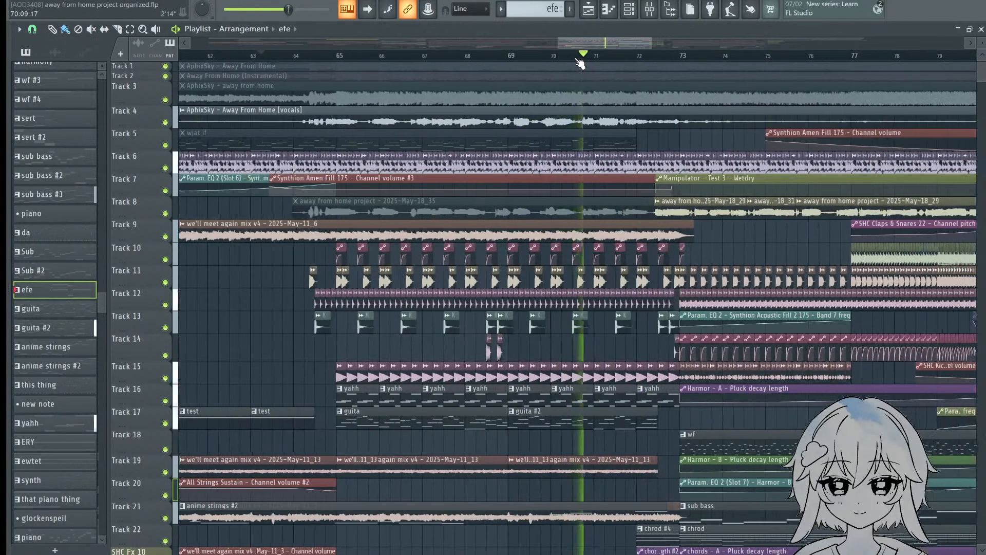
pyautogui.scroll(2, 324, 117)
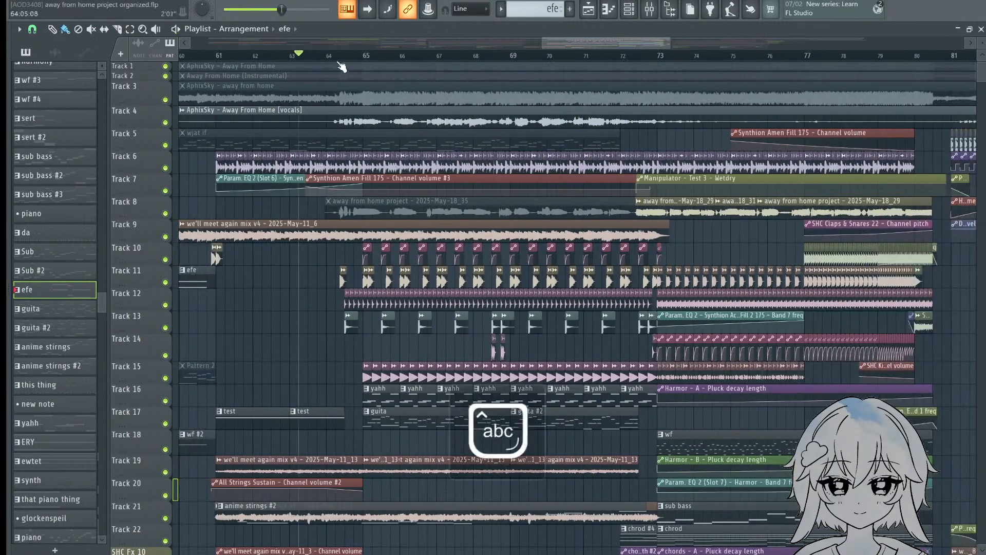
pyautogui.rightClick(165, 122)
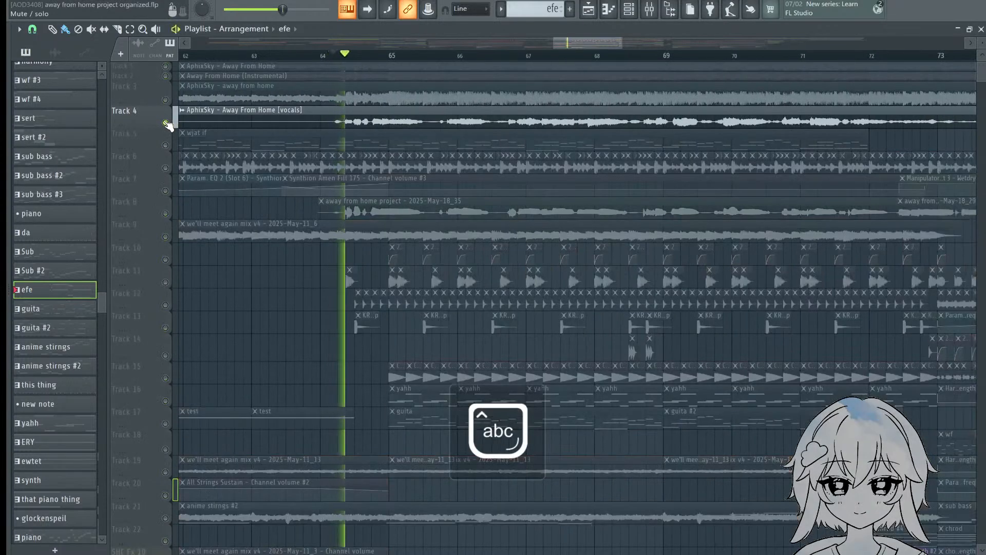
pyautogui.scroll(-2, 198, 115)
pyautogui.rightClick(166, 122)
pyautogui.press('space')
# Step: Review the lower tracks of the section and move the playhead to just before bar 65
pyautogui.scroll(-4, 478, 143)
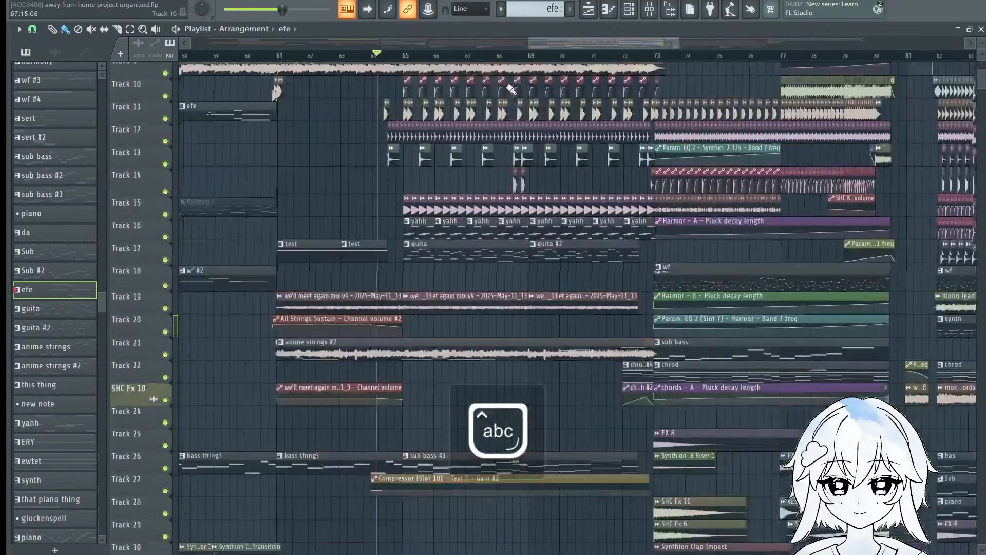
pyautogui.scroll(4, 493, 88)
pyautogui.click(426, 60)
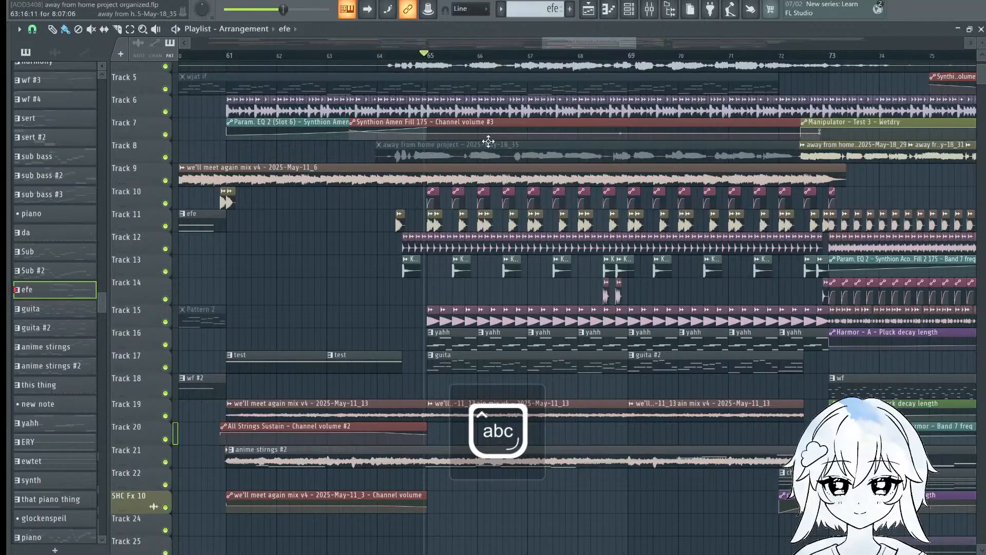
# Step: Play the full mix from just before bar 65 to about bar 72 while reviewing its layered tracks, and stop playback
pyautogui.moveTo(509, 202); pyautogui.dragTo(497, 219)
pyautogui.press('space')
pyautogui.moveTo(284, 9); pyautogui.dragTo(284, 9)
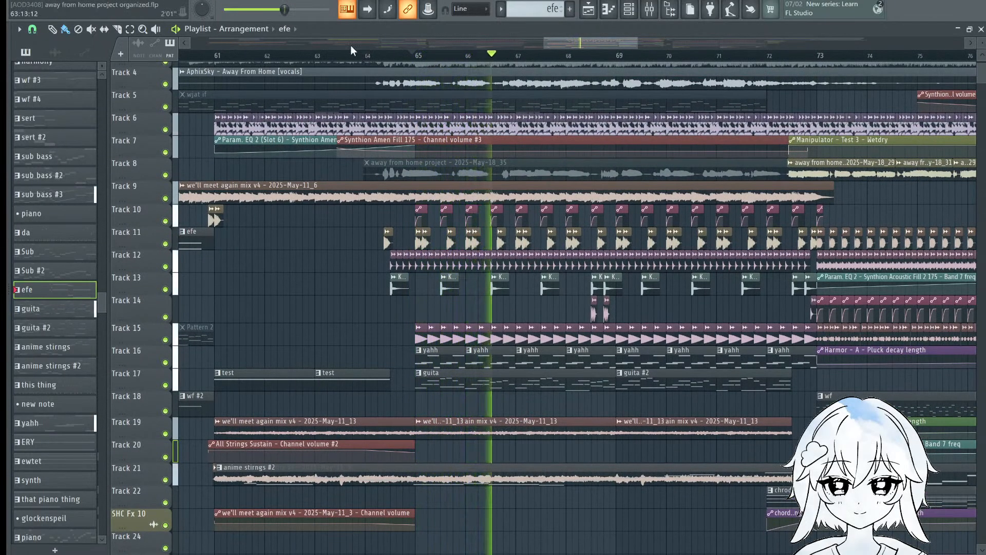
pyautogui.scroll(-4, 453, 61)
pyautogui.moveTo(612, 262); pyautogui.dragTo(601, 300)
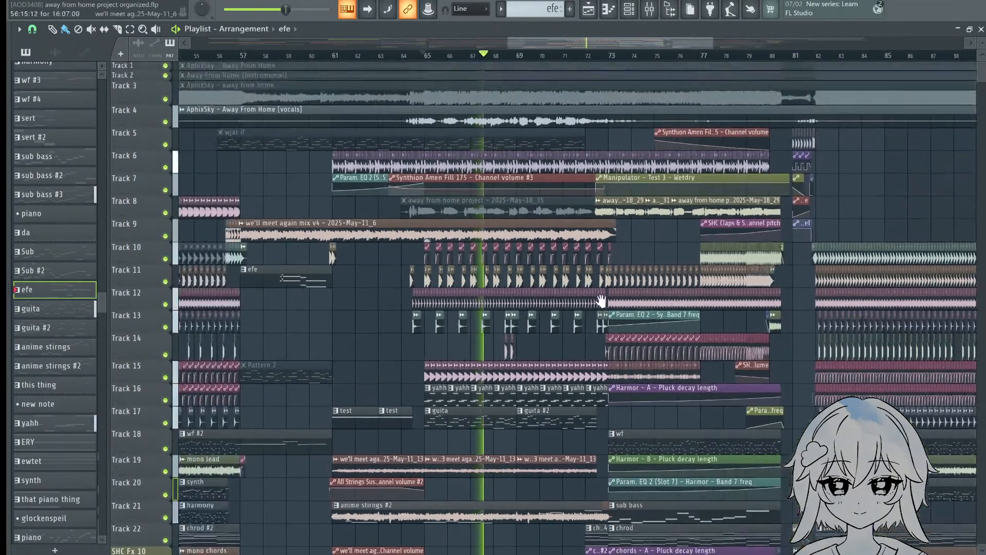
pyautogui.scroll(3, 521, 61)
pyautogui.scroll(2, 520, 61)
pyautogui.moveTo(572, 216); pyautogui.dragTo(568, 64)
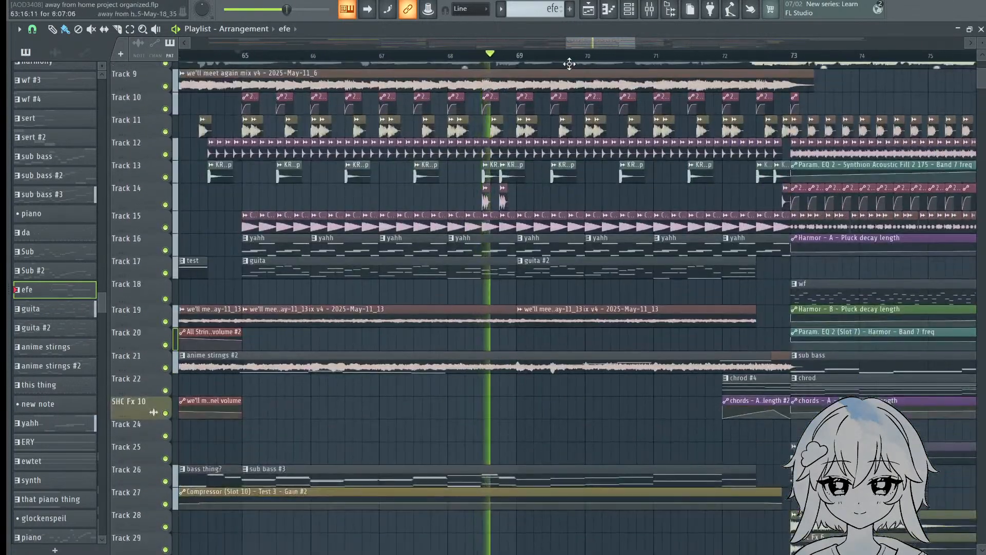
pyautogui.scroll(-3, 569, 63)
pyautogui.moveTo(627, 176); pyautogui.dragTo(638, 282)
pyautogui.moveTo(608, 165); pyautogui.dragTo(623, 211)
pyautogui.moveTo(649, 276); pyautogui.dragTo(616, 132)
pyautogui.scroll(3, 592, 61)
pyautogui.moveTo(624, 266); pyautogui.dragTo(619, 200)
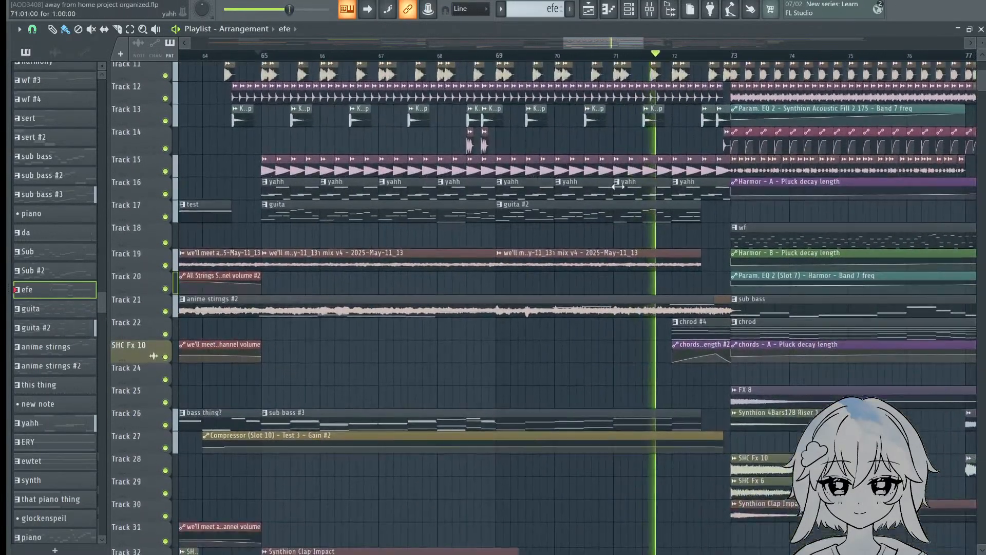
pyautogui.scroll(-1, 619, 197)
pyautogui.press('space')
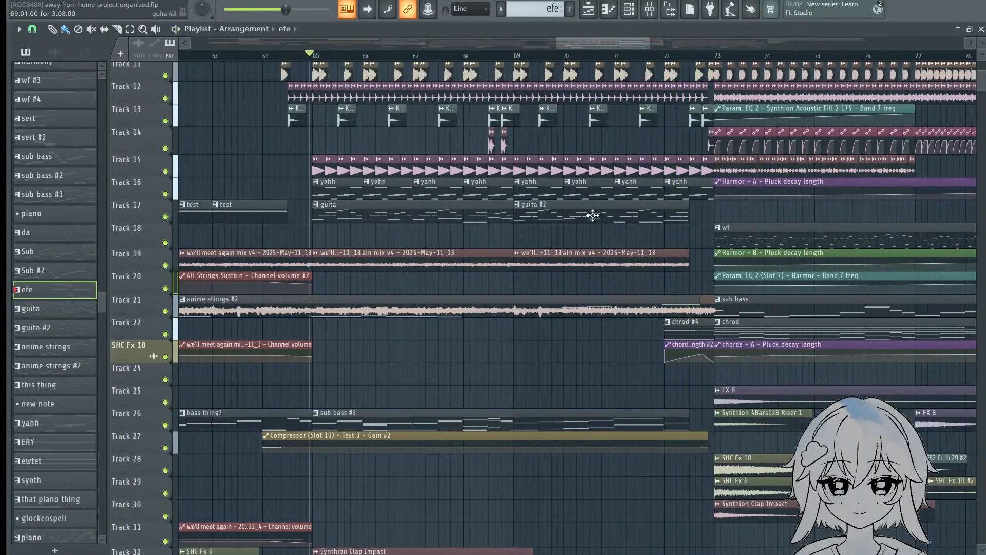
# Step: Audition the we'll meet again mix v4 - 2025-May-11_6 clip on Track 9 in solo
pyautogui.scroll(2, 406, 220)
pyautogui.moveTo(356, 170); pyautogui.dragTo(384, 331)
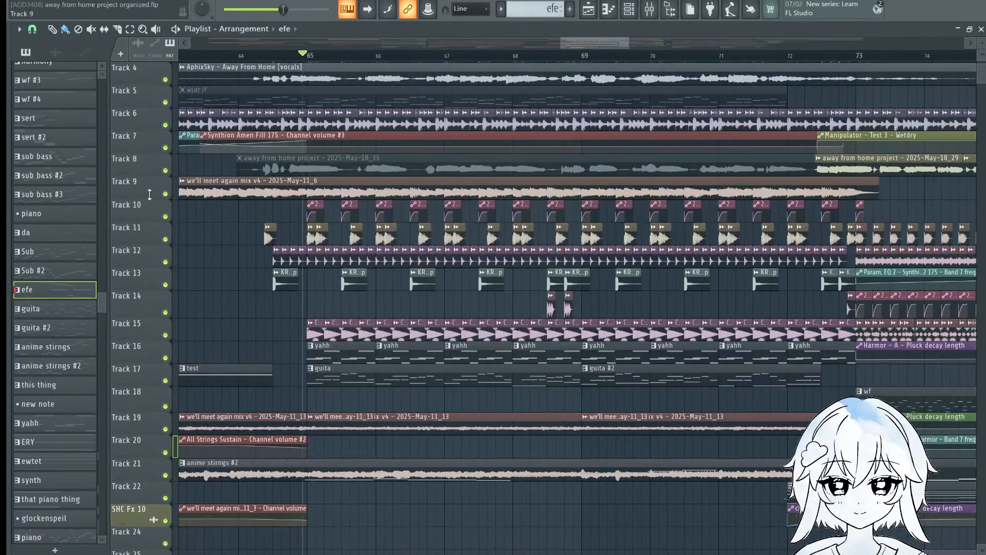
pyautogui.rightClick(165, 194)
pyautogui.press('space')
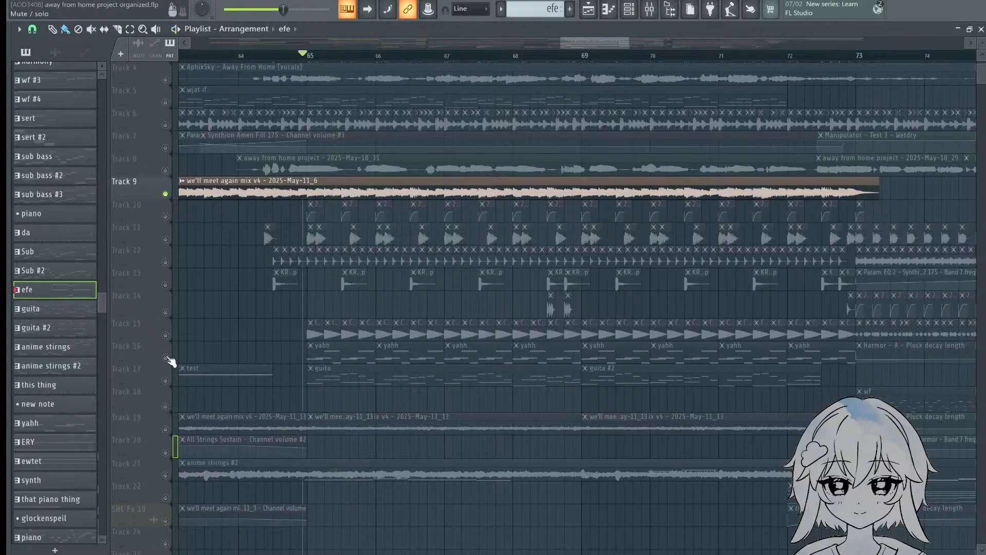
# Step: Solo Track 16, add Track 17 to it, and listen to the yahh and guita patterns from bar 65
pyautogui.rightClick(165, 357)
pyautogui.click(165, 381)
pyautogui.moveTo(453, 334); pyautogui.dragTo(476, 284)
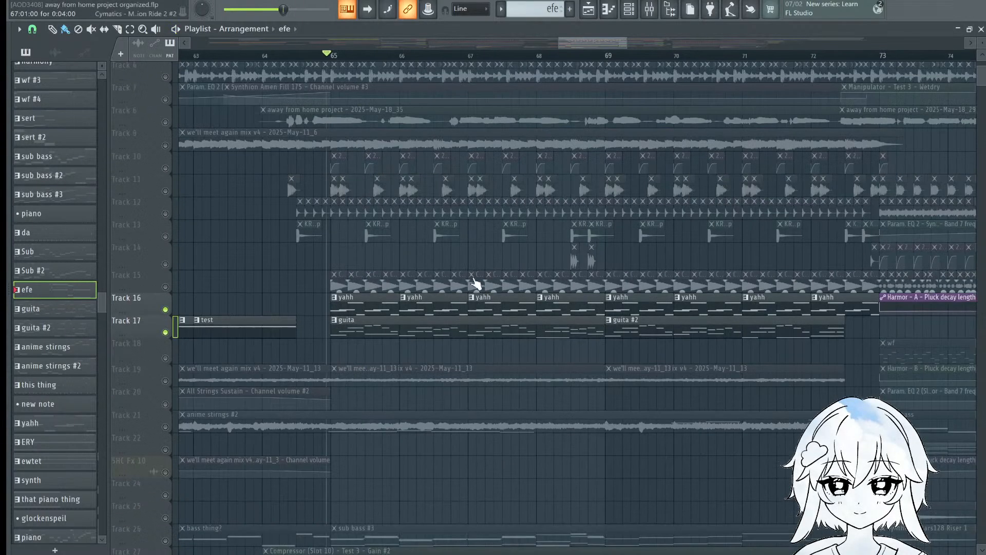
pyautogui.scroll(1, 473, 284)
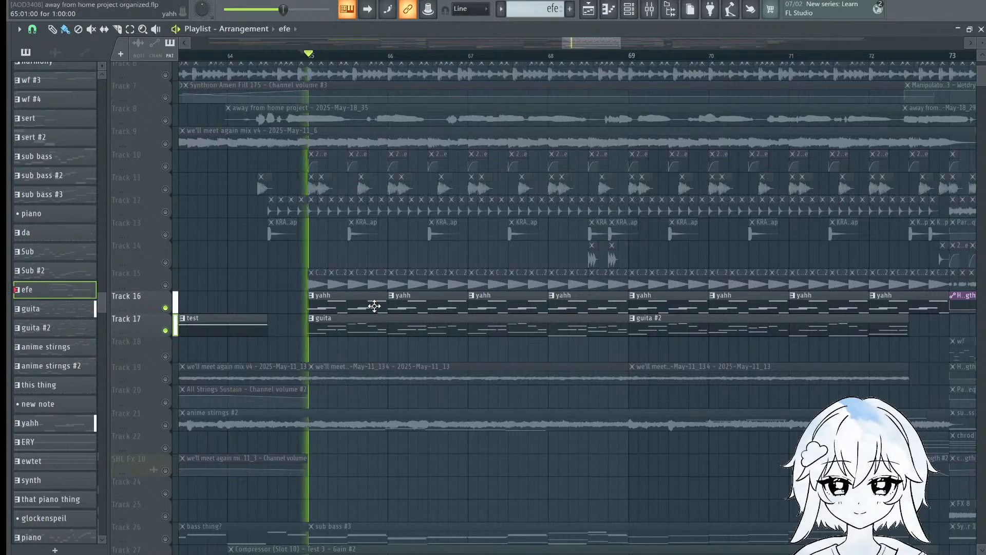
pyautogui.scroll(-1, 374, 306)
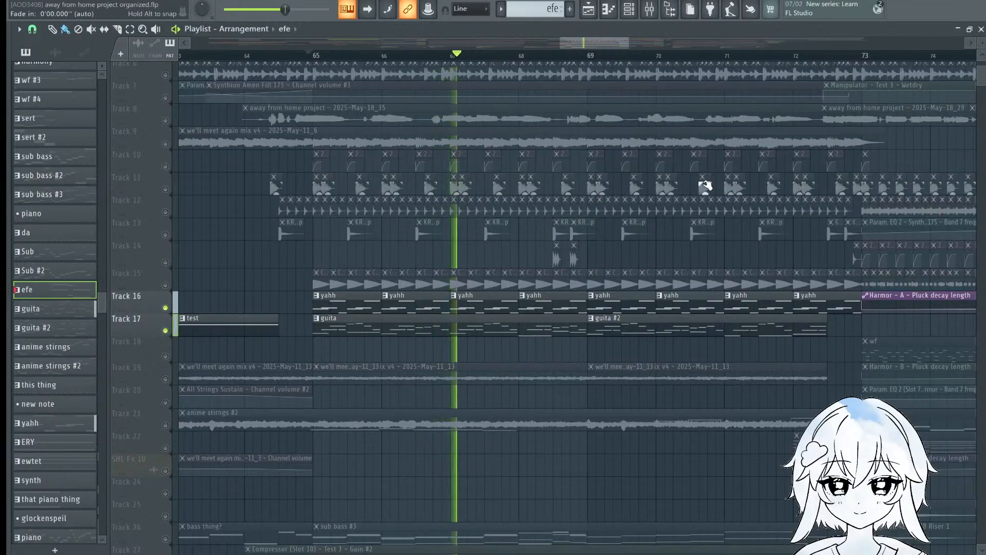
# Step: Add Tracks 10 to 15 and Tracks 18 to 21 to the audition and replay it from just before bar 65
pyautogui.moveTo(171, 286); pyautogui.dragTo(169, 190)
pyautogui.press('space')
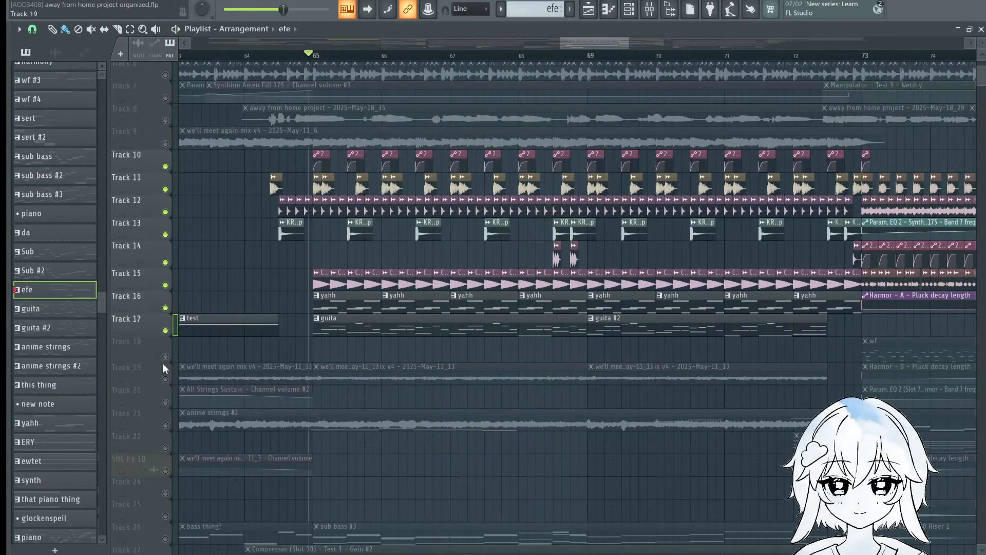
pyautogui.click(175, 365)
pyautogui.click(170, 406)
pyautogui.press('space')
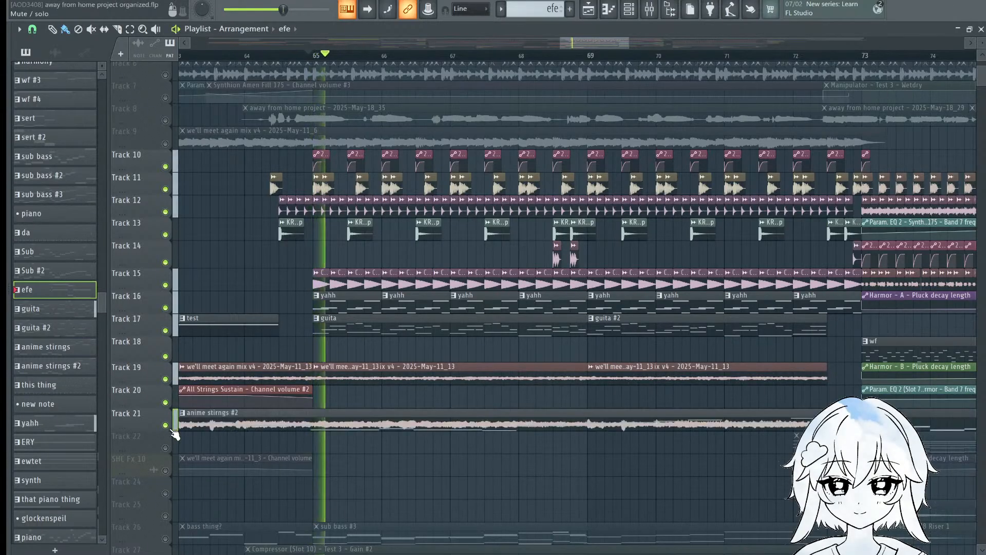
pyautogui.click(174, 426)
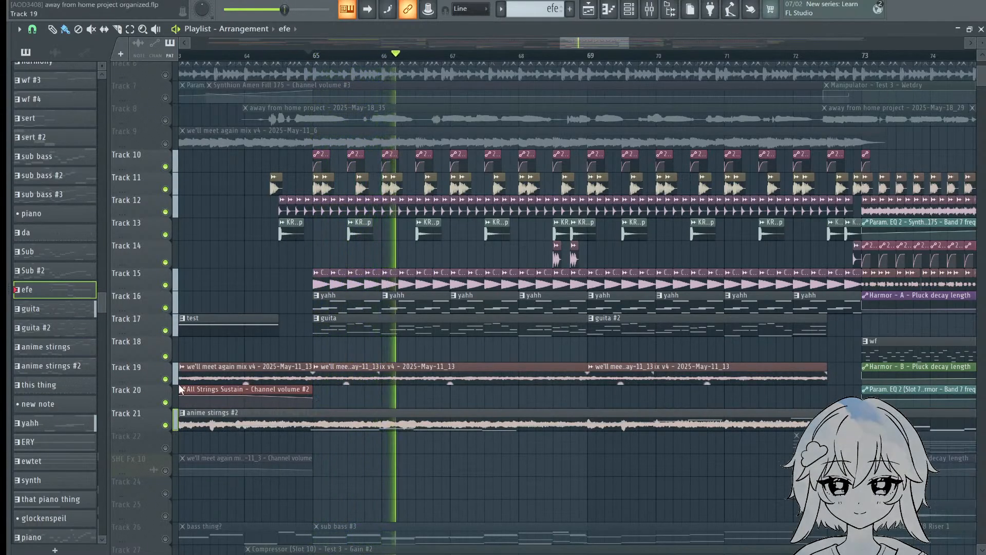
# Step: Bring in Tracks 9 up to 4 one at a time during playback, and restore all remaining tracks
pyautogui.scroll(2, 394, 101)
pyautogui.scroll(-1, 394, 102)
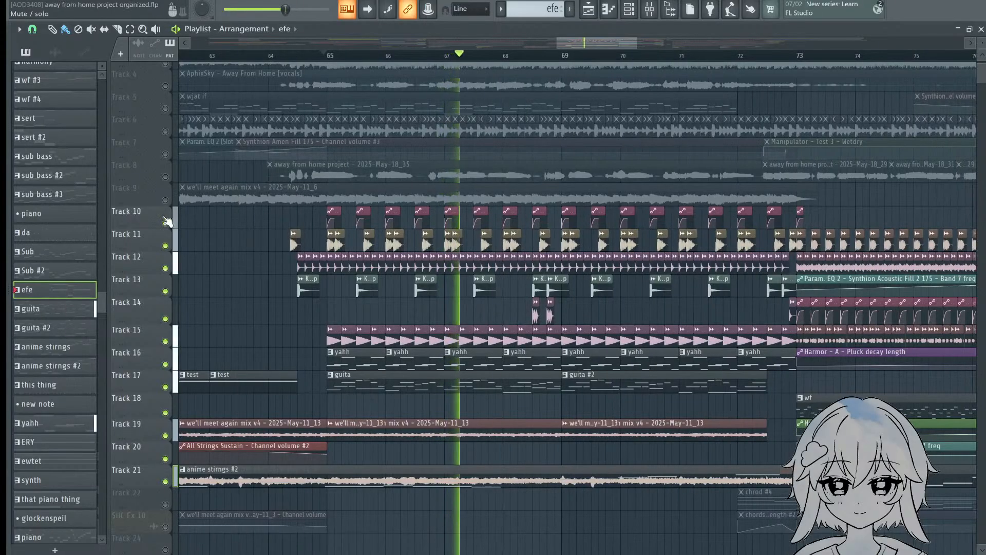
pyautogui.click(167, 202)
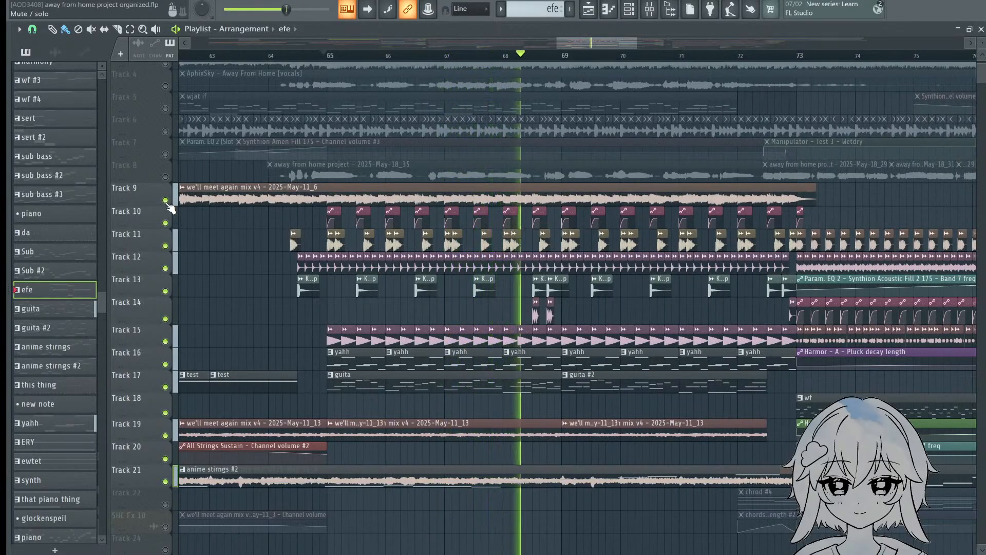
pyautogui.click(168, 179)
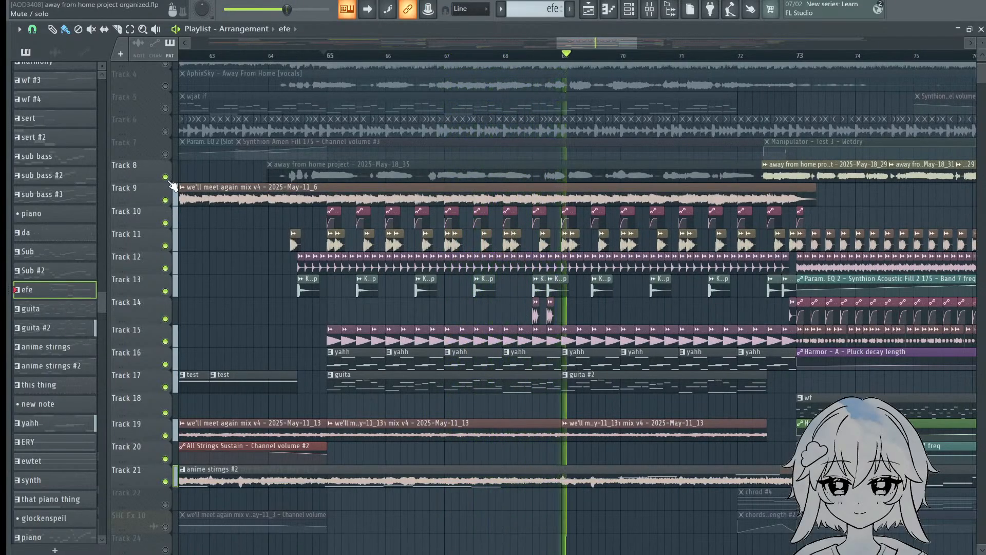
pyautogui.click(168, 155)
pyautogui.click(166, 131)
pyautogui.click(167, 105)
pyautogui.click(168, 88)
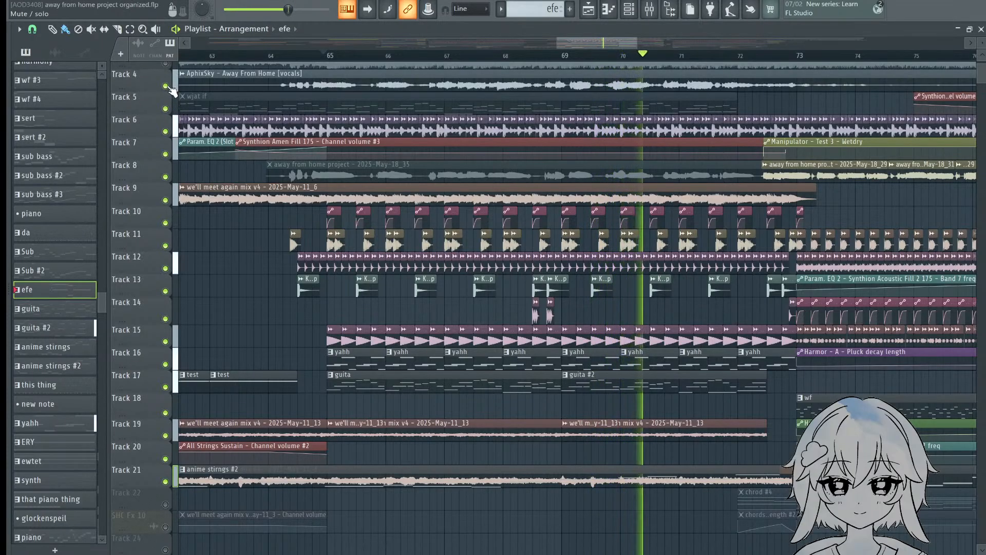
pyautogui.rightClick(169, 67)
pyautogui.rightClick(168, 67)
# Step: Listen to the full mix through the build-up from about bar 72 to bar 81 while reviewing its tracks, and stop playback
pyautogui.moveTo(568, 292); pyautogui.dragTo(347, 280)
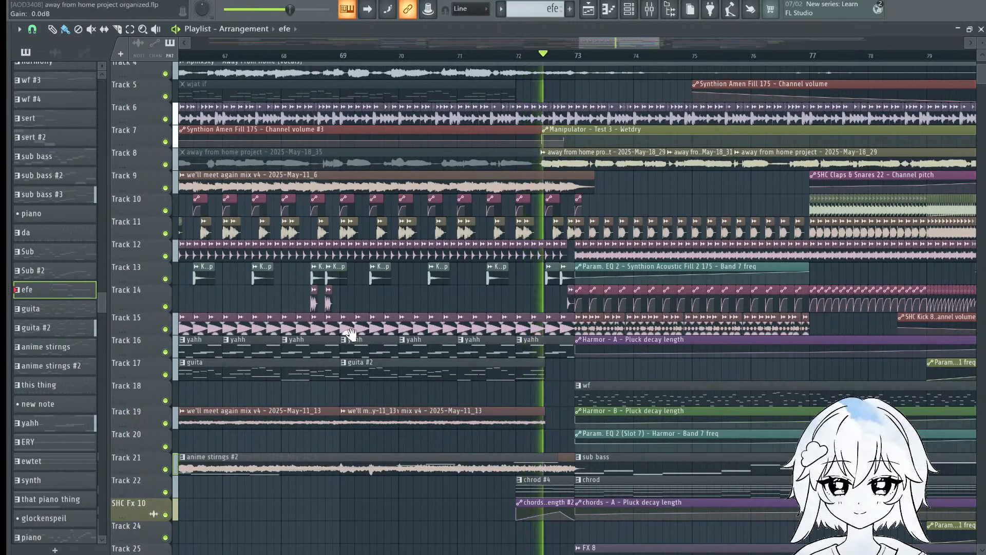
pyautogui.moveTo(261, 277); pyautogui.dragTo(473, 264)
pyautogui.scroll(-2, 655, 304)
pyautogui.moveTo(671, 308); pyautogui.dragTo(442, 317)
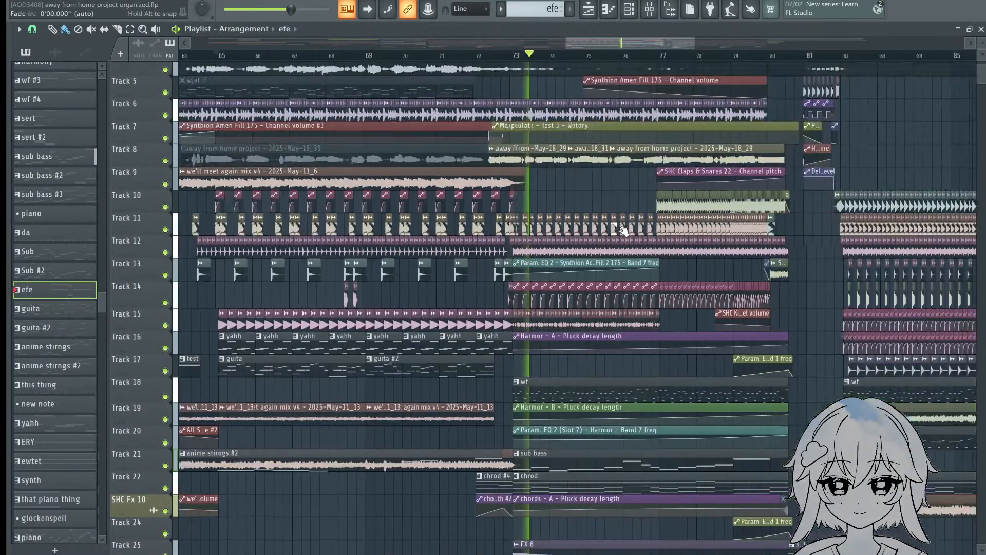
pyautogui.scroll(-1, 622, 220)
pyautogui.scroll(3, 570, 226)
pyautogui.moveTo(565, 233); pyautogui.dragTo(447, 285)
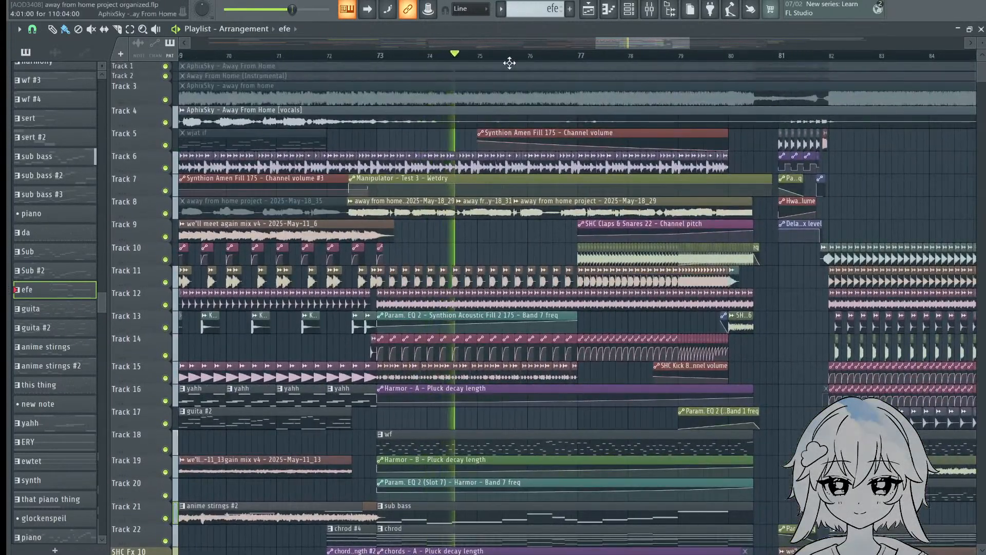
pyautogui.scroll(-2, 525, 60)
pyautogui.moveTo(665, 243); pyautogui.dragTo(632, 186)
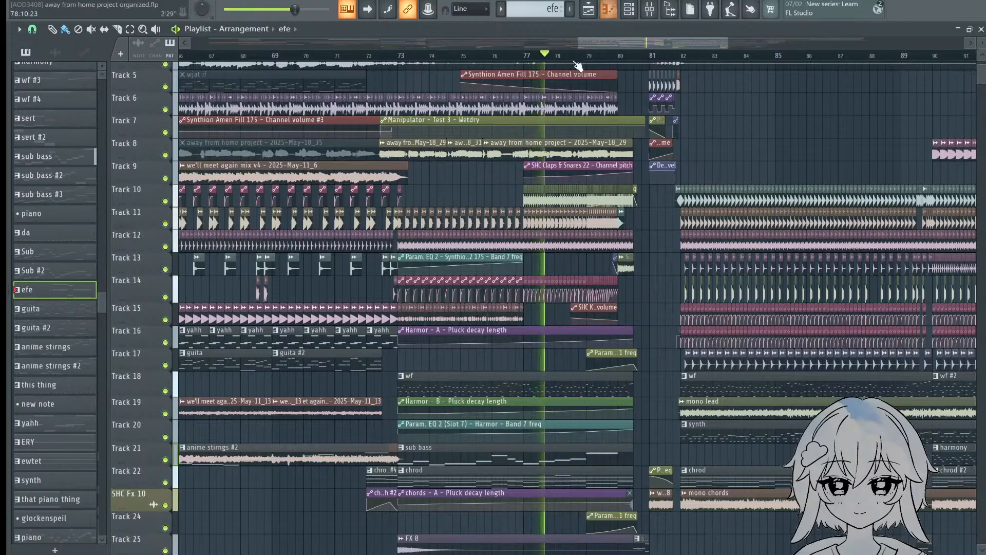
pyautogui.moveTo(541, 119); pyautogui.dragTo(568, 180)
pyautogui.moveTo(674, 308); pyautogui.dragTo(671, 277)
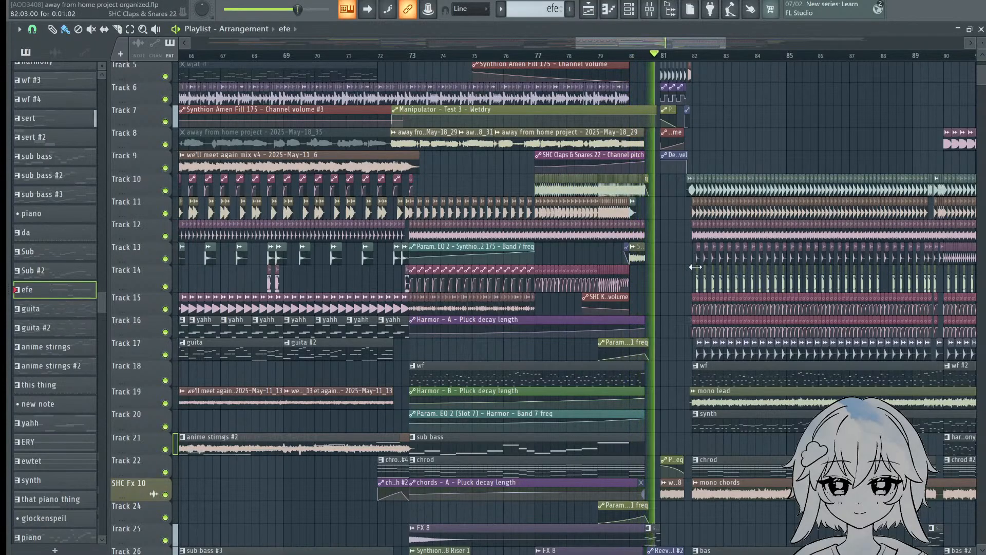
pyautogui.moveTo(656, 204); pyautogui.dragTo(675, 272)
pyautogui.press('space')
# Step: Mute the Away From Home vocals clip on Track 4 and return to the Paint tool
pyautogui.scroll(2, 674, 272)
pyautogui.click(92, 30)
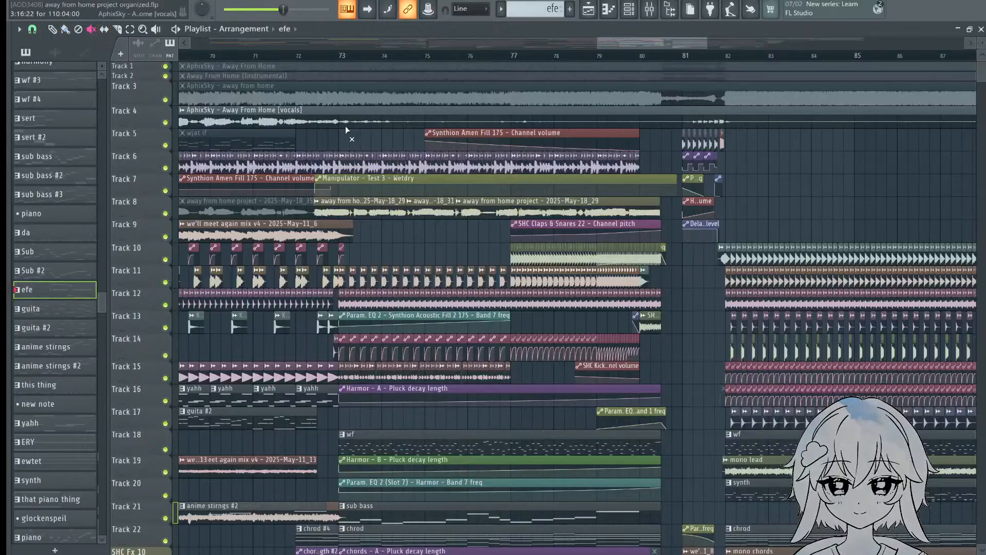
pyautogui.click(345, 124)
pyautogui.scroll(2, 389, 164)
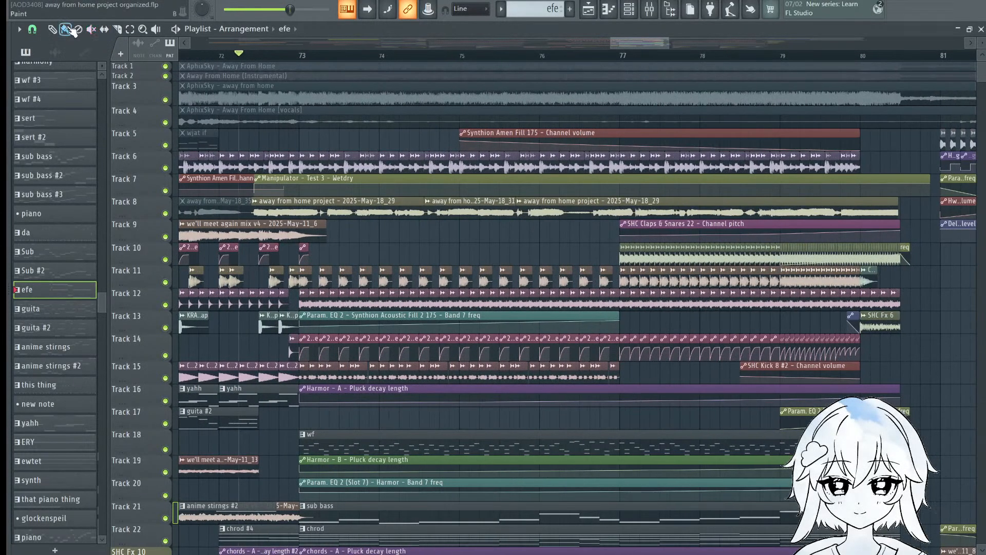
# Step: Solo Track 8, check the away from home project - 2025-May-18_29 clip's settings, and play the track from just before bar 73
pyautogui.rightClick(165, 214)
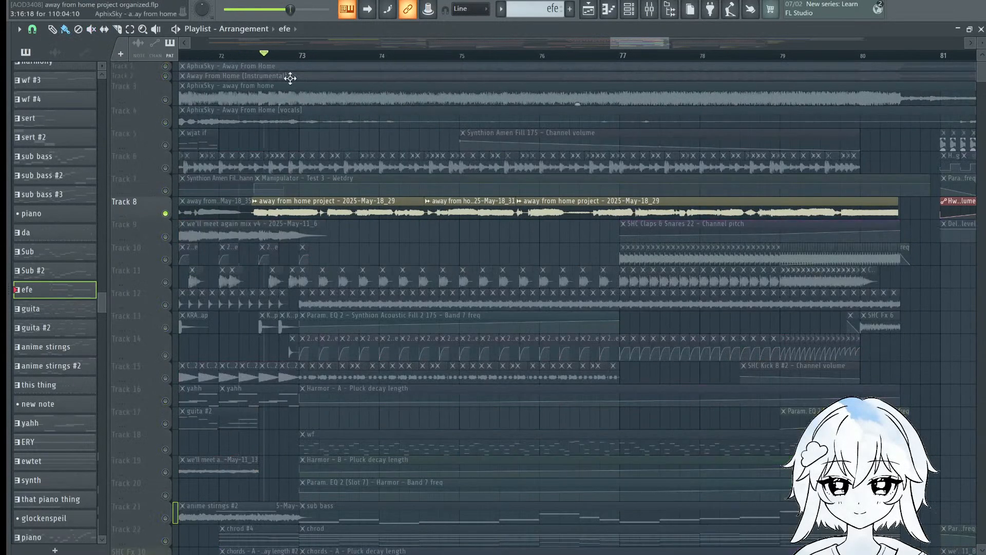
pyautogui.doubleClick(377, 218)
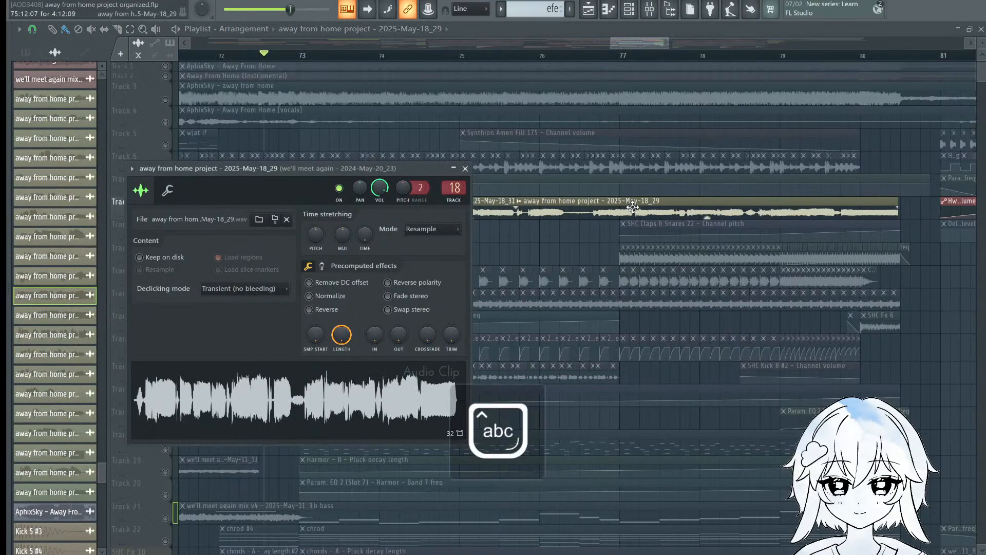
pyautogui.click(632, 207)
pyautogui.press('space')
pyautogui.scroll(-1, 555, 231)
pyautogui.scroll(-2, 180, 205)
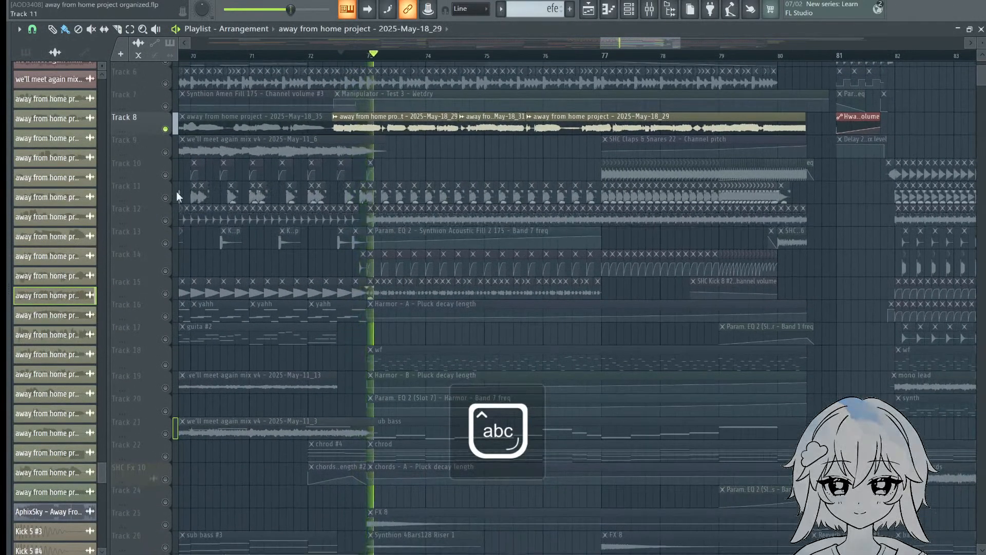
pyautogui.click(165, 197)
pyautogui.click(166, 197)
pyautogui.moveTo(438, 343)
pyautogui.mouseDown()
pyautogui.moveTo(438, 214)
pyautogui.moveTo(427, 340)
pyautogui.mouseUp()
pyautogui.moveTo(471, 399); pyautogui.dragTo(480, 453)
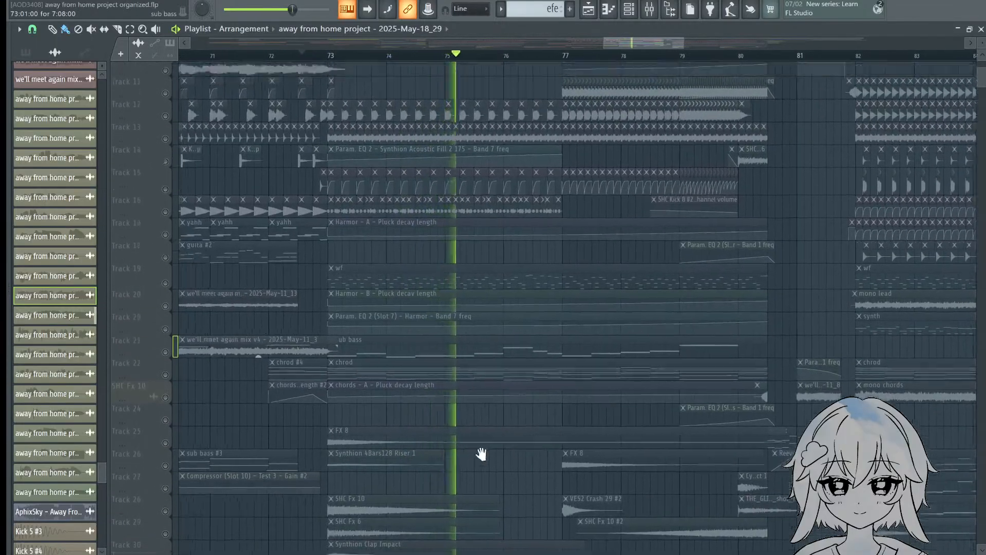
# Step: Inspect the 2025-May-18_31 clip's settings and its effects on mixer insert 18, and stop playback with all tracks restored
pyautogui.doubleClick(475, 158)
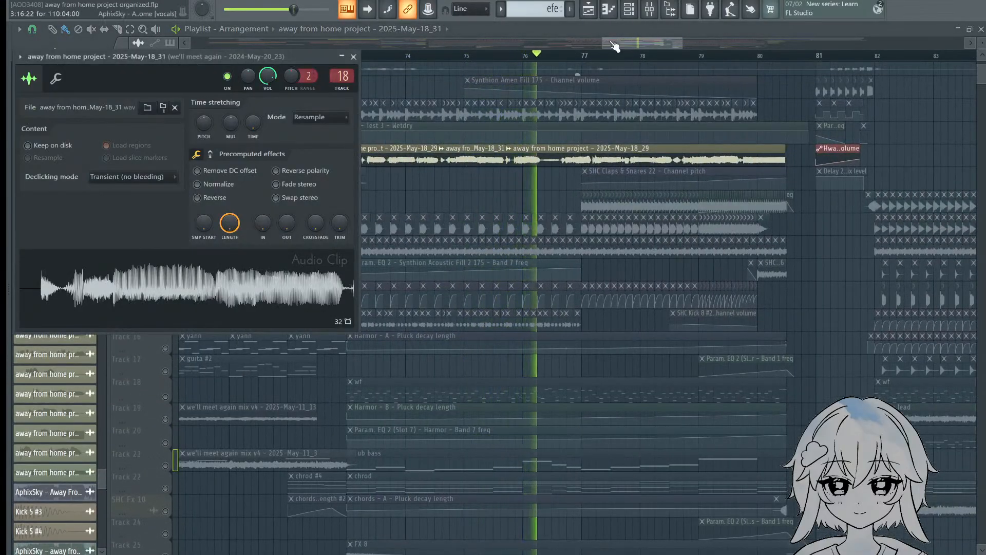
pyautogui.click(649, 15)
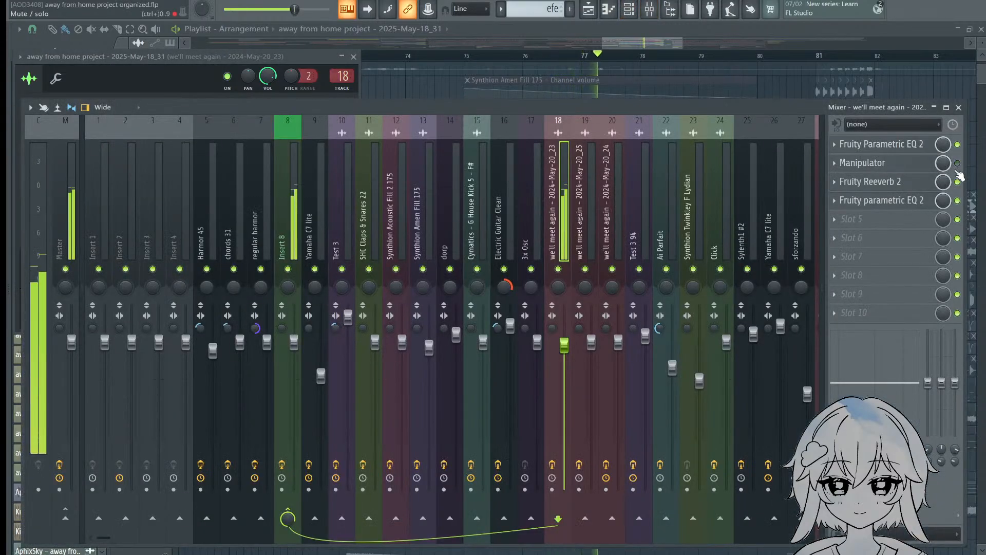
pyautogui.press('F5')
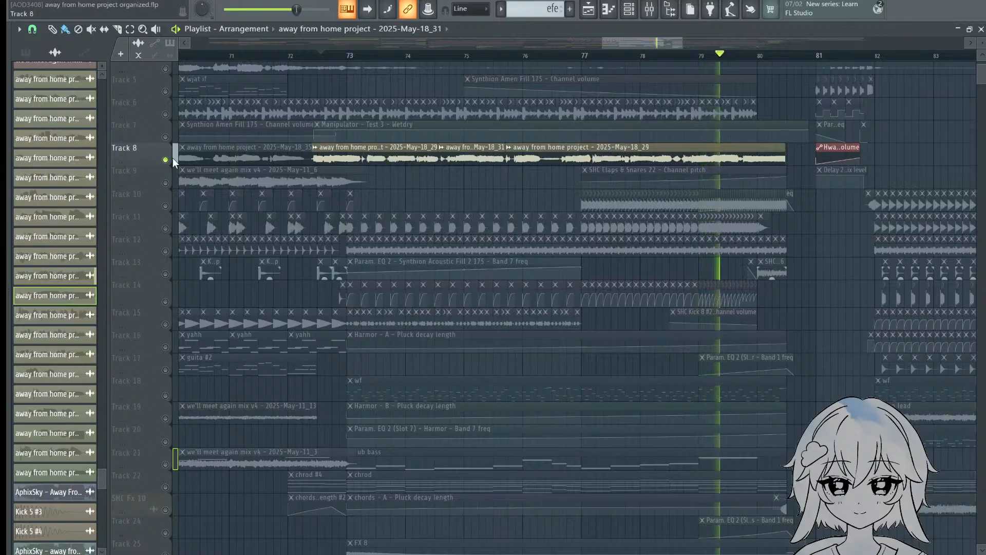
pyautogui.press('space')
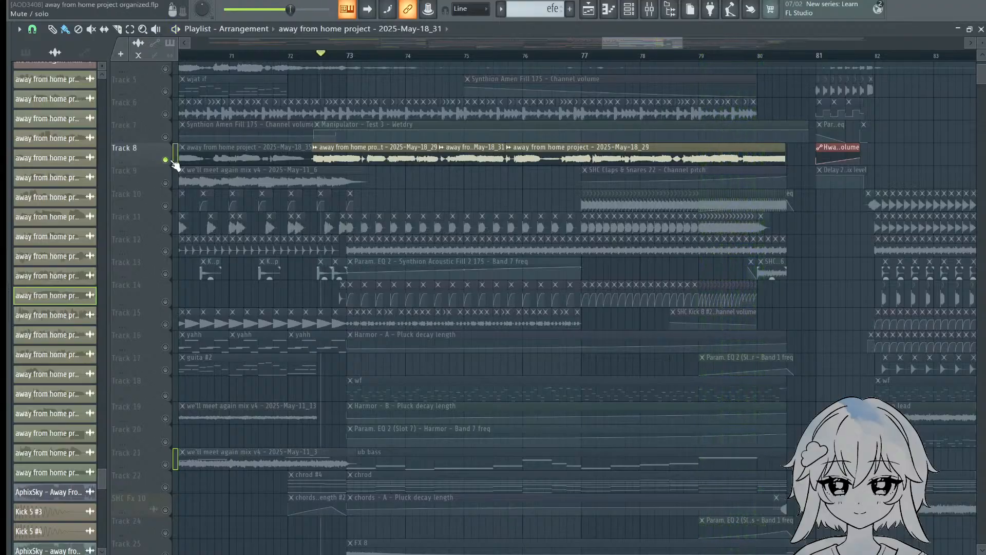
pyautogui.rightClick(174, 159)
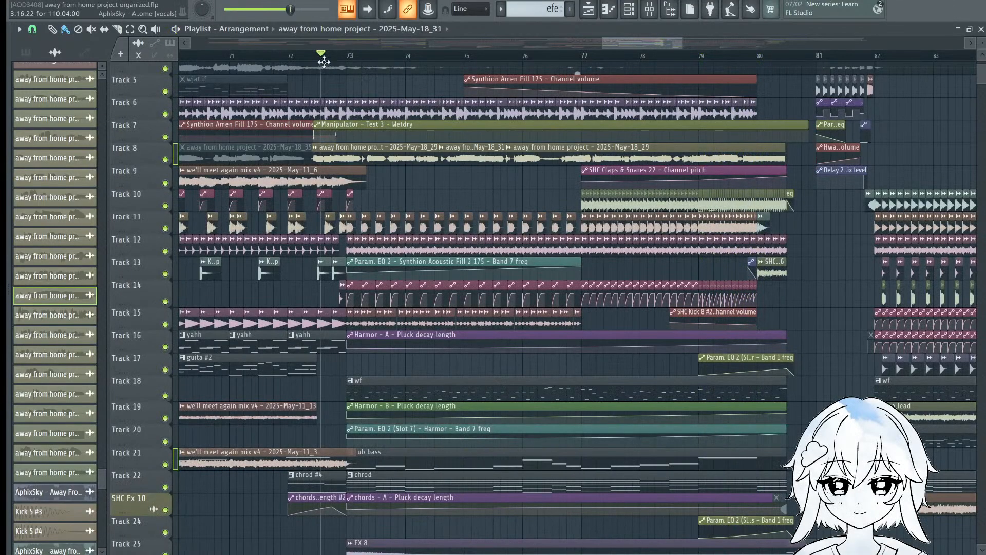
# Step: Review the tracks of the section from bar 73 and select the wf pattern on Track 18
pyautogui.press('capslock')
pyautogui.press('capslock')
pyautogui.scroll(-1, 329, 113)
pyautogui.scroll(-1, 442, 205)
pyautogui.press('capslock')
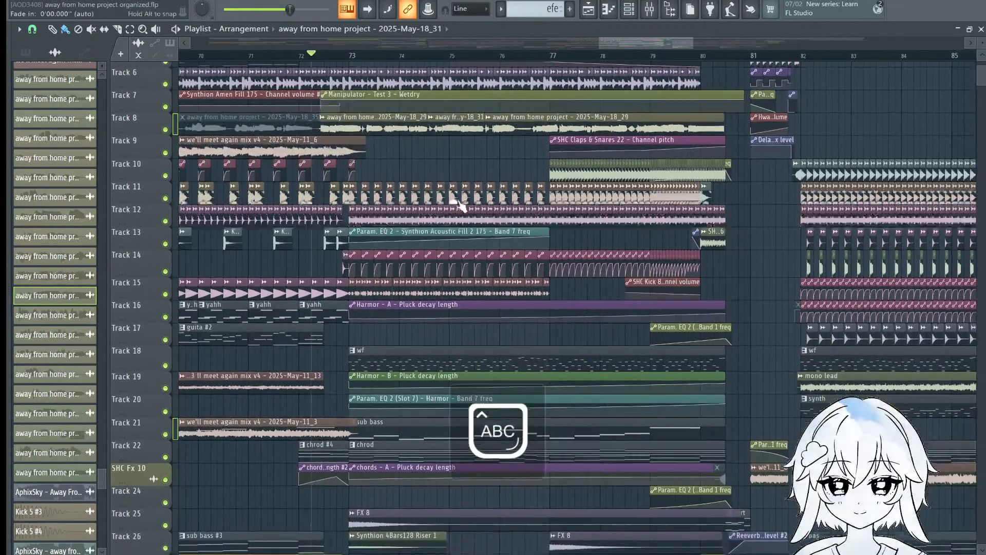
pyautogui.scroll(-3, 460, 205)
pyautogui.press('capslock')
pyautogui.scroll(1, 392, 308)
pyautogui.click(407, 216)
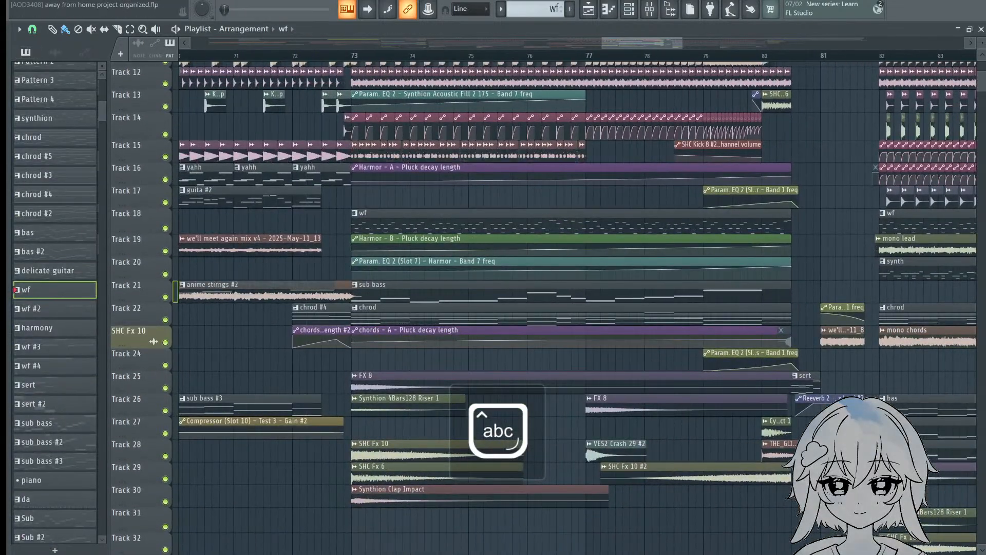
# Step: Solo Track 18 from just before bar 73 and bring in Tracks 19 to 30 one by one during playback
pyautogui.click(347, 55)
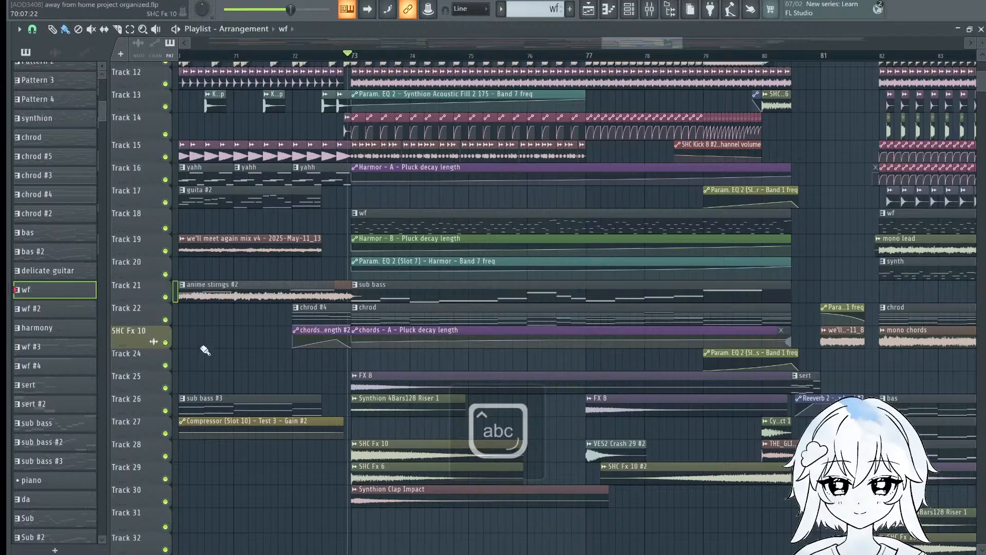
pyautogui.rightClick(165, 228)
pyautogui.click(166, 251)
pyautogui.click(165, 274)
pyautogui.click(165, 274)
pyautogui.click(165, 275)
pyautogui.click(165, 297)
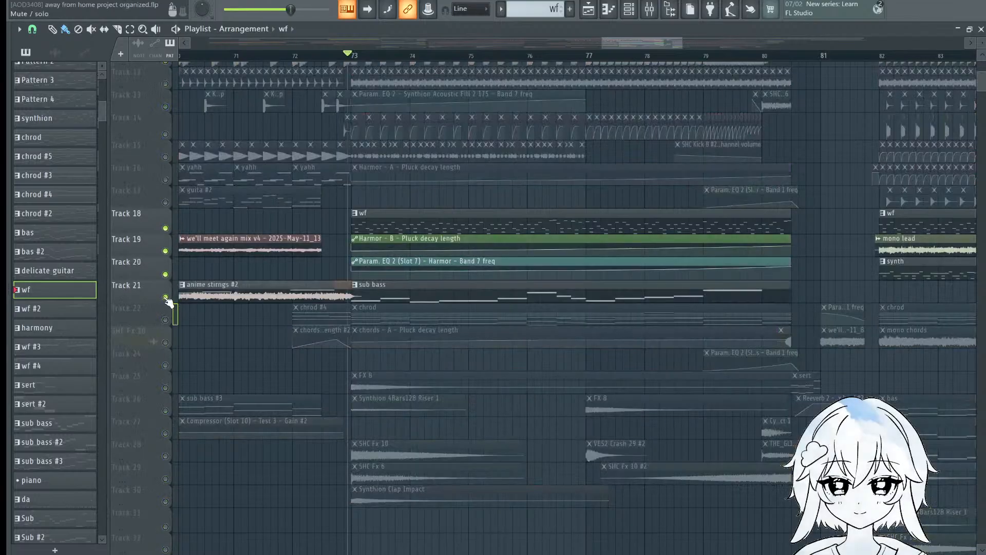
pyautogui.click(165, 320)
pyautogui.click(165, 343)
pyautogui.click(165, 365)
pyautogui.click(165, 388)
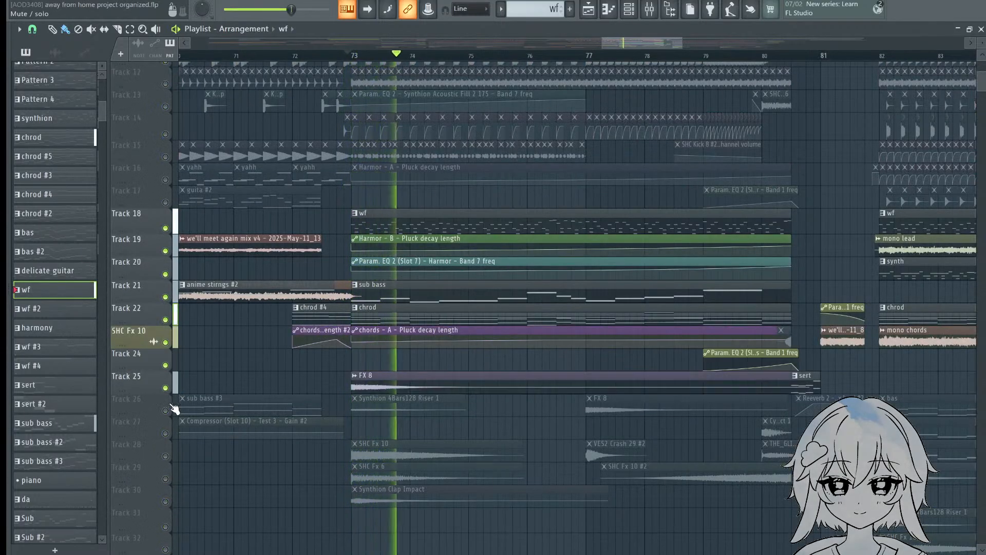
pyautogui.click(166, 410)
pyautogui.click(166, 433)
pyautogui.click(166, 456)
pyautogui.click(165, 479)
pyautogui.click(165, 502)
# Step: Bring Tracks 17 up through 3 back into the playing build-up one by one
pyautogui.scroll(2, 355, 345)
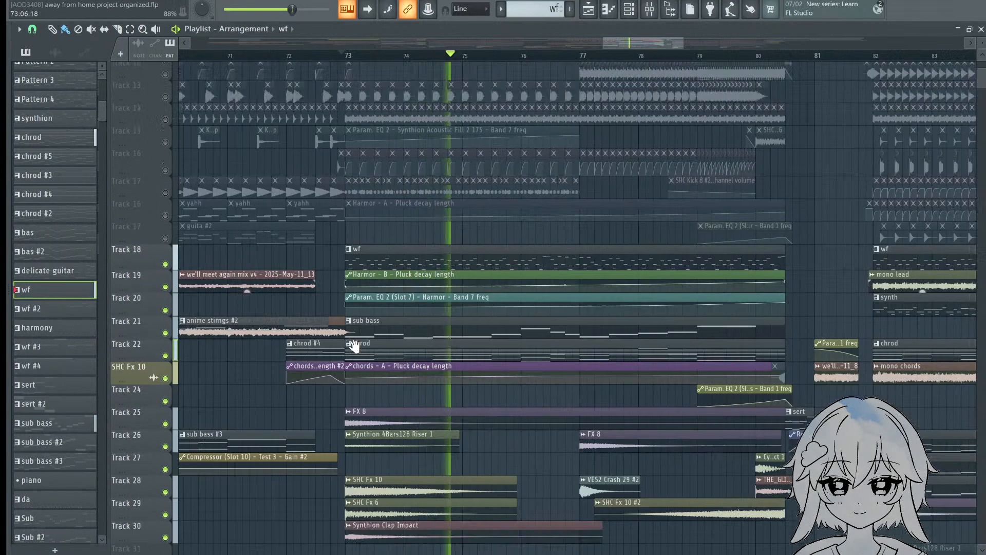
pyautogui.scroll(3, 354, 345)
pyautogui.click(166, 306)
pyautogui.click(166, 283)
pyautogui.click(165, 261)
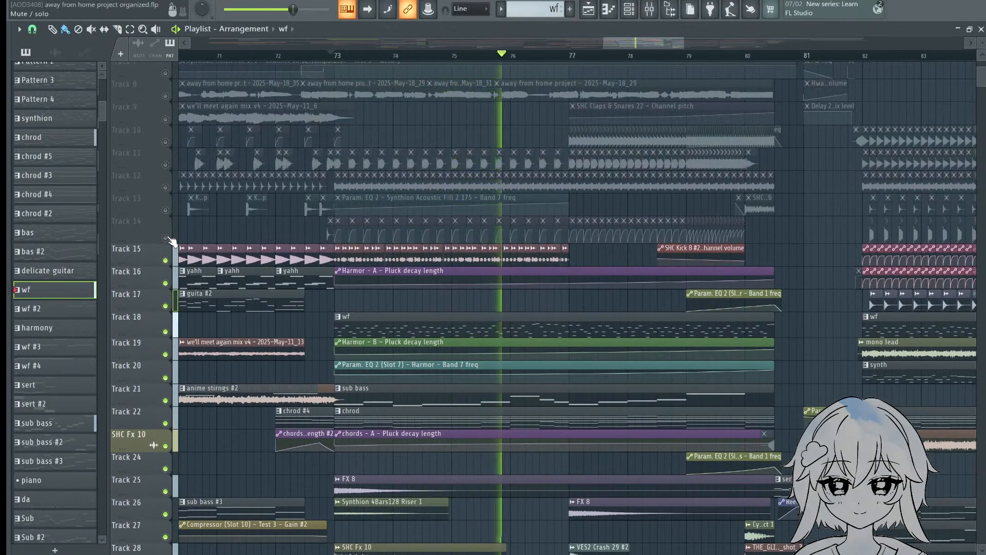
pyautogui.click(165, 238)
pyautogui.click(165, 210)
pyautogui.click(165, 187)
pyautogui.click(165, 164)
pyautogui.click(166, 141)
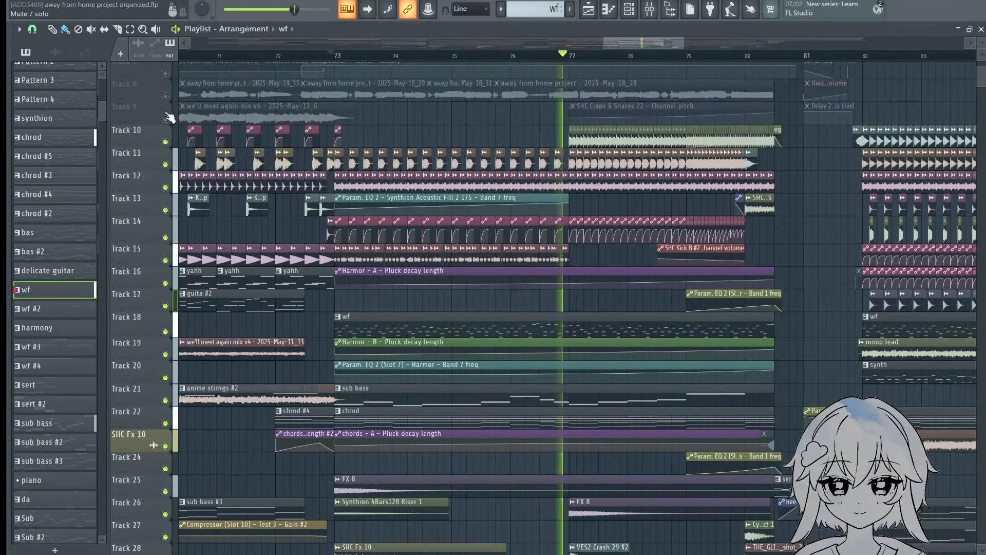
pyautogui.click(165, 119)
pyautogui.click(165, 96)
pyautogui.scroll(4, 169, 157)
pyautogui.click(165, 169)
pyautogui.click(165, 146)
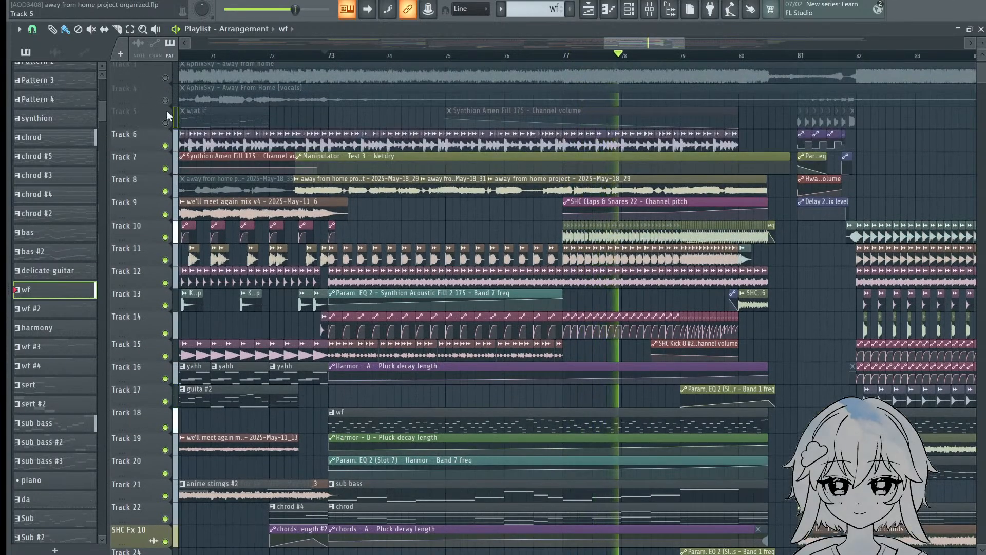
pyautogui.click(165, 123)
pyautogui.click(165, 101)
pyautogui.click(165, 78)
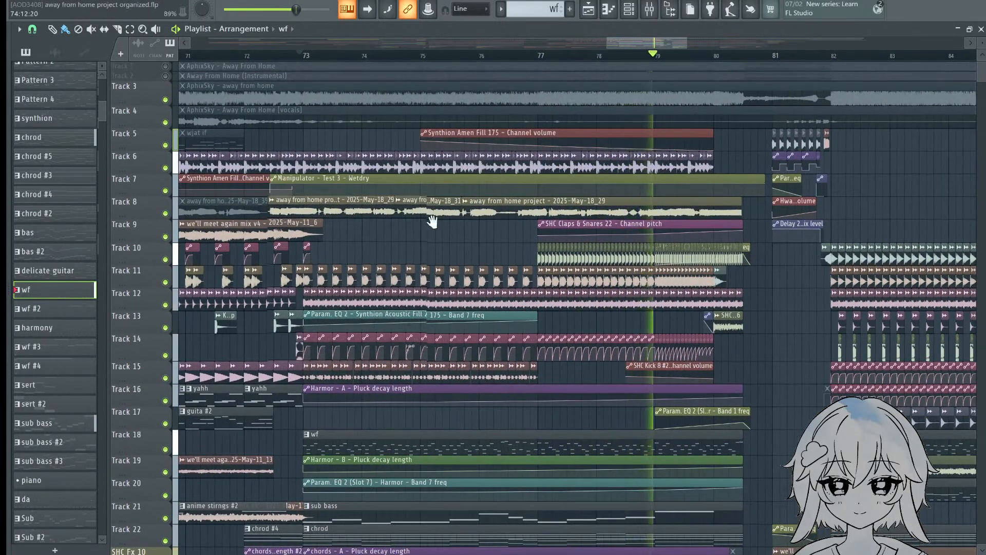
# Step: Select the sert pattern on Track 25 just before bar 81 and stop playback
pyautogui.scroll(-5, 431, 216)
pyautogui.moveTo(390, 411); pyautogui.dragTo(622, 316)
pyautogui.scroll(3, 622, 316)
pyautogui.click(579, 348)
pyautogui.press('space')
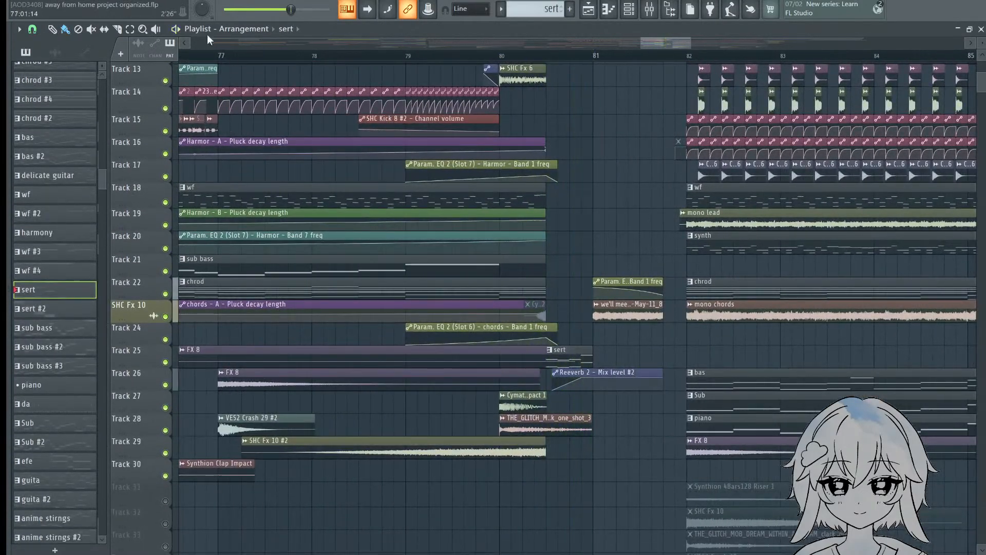
# Step: Reduce the Playlist window and open the sert pattern's Steinway D lite notes in the Piano roll
pyautogui.scroll(-2, 588, 253)
pyautogui.doubleClick(578, 32)
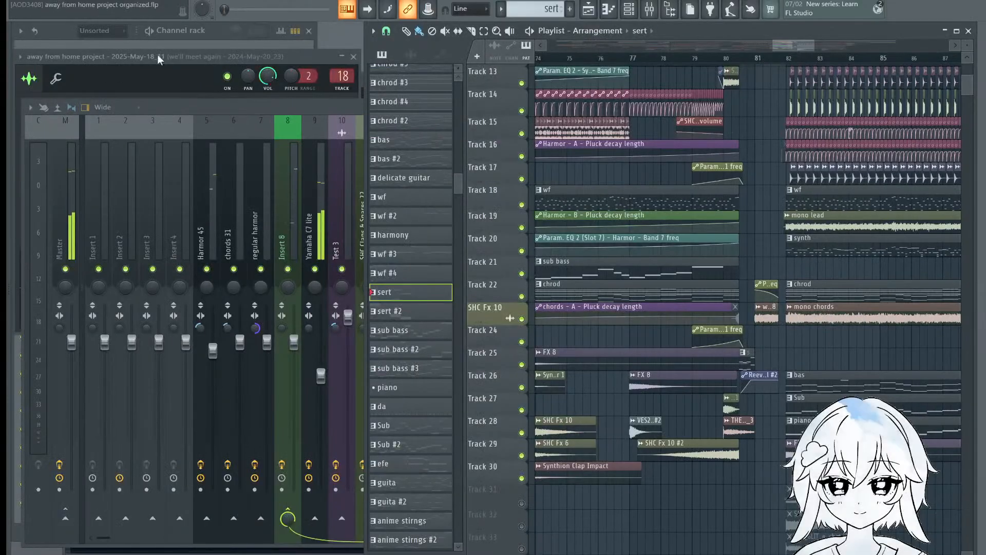
pyautogui.click(216, 30)
pyautogui.rightClick(112, 283)
pyautogui.click(137, 279)
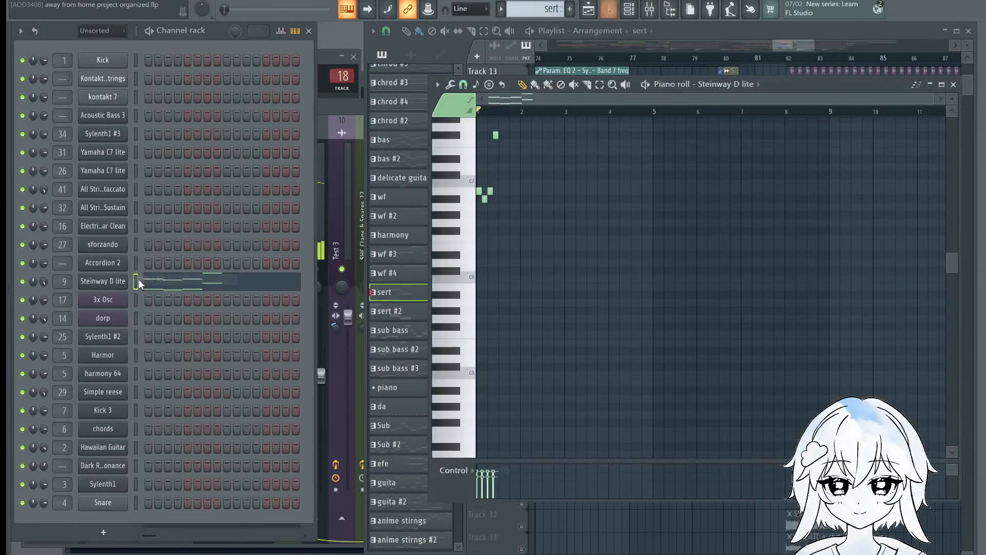
# Step: Check the effects on the Yamaha C7 lite mixer insert 9 and return to the arrangement
pyautogui.click(650, 10)
pyautogui.press('capslock')
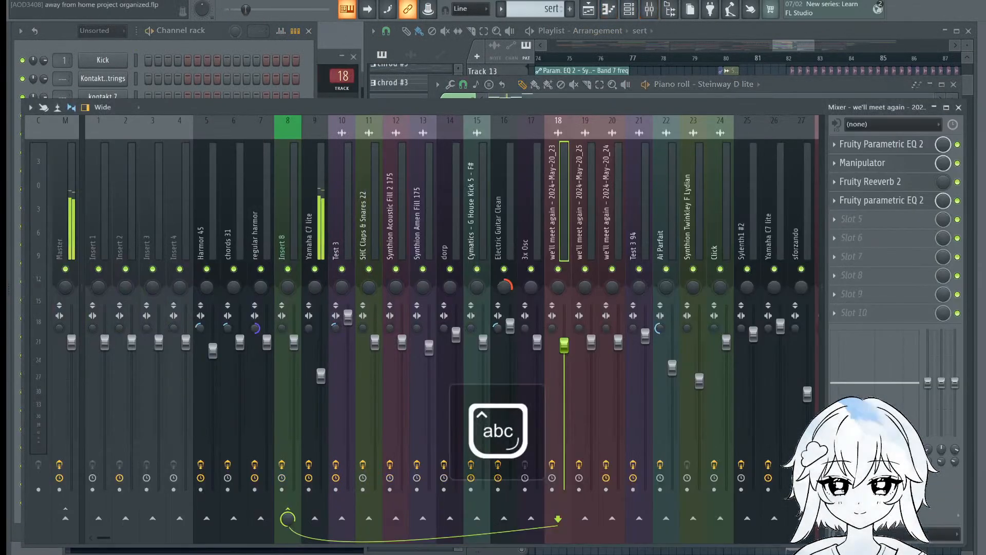
pyautogui.click(313, 218)
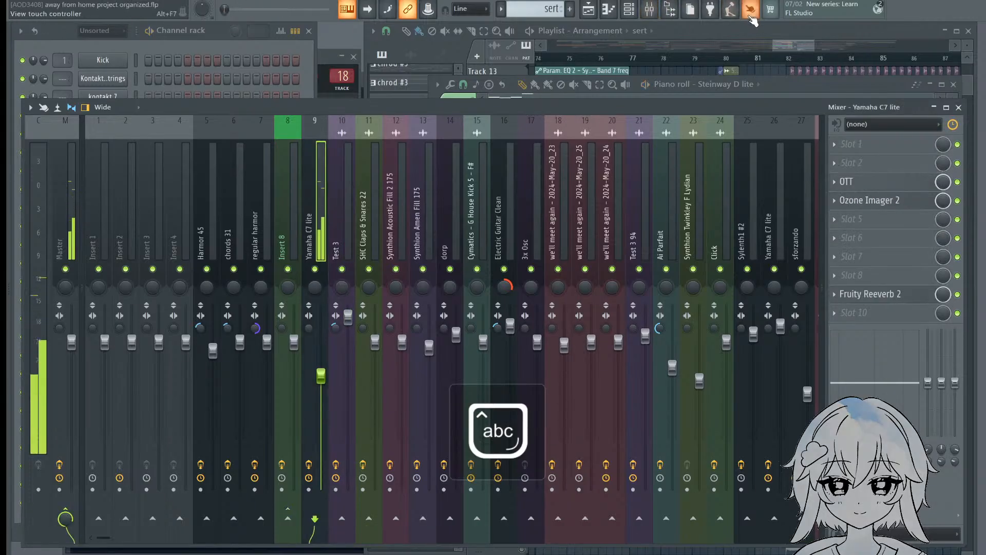
pyautogui.click(765, 43)
pyautogui.scroll(-1, 822, 238)
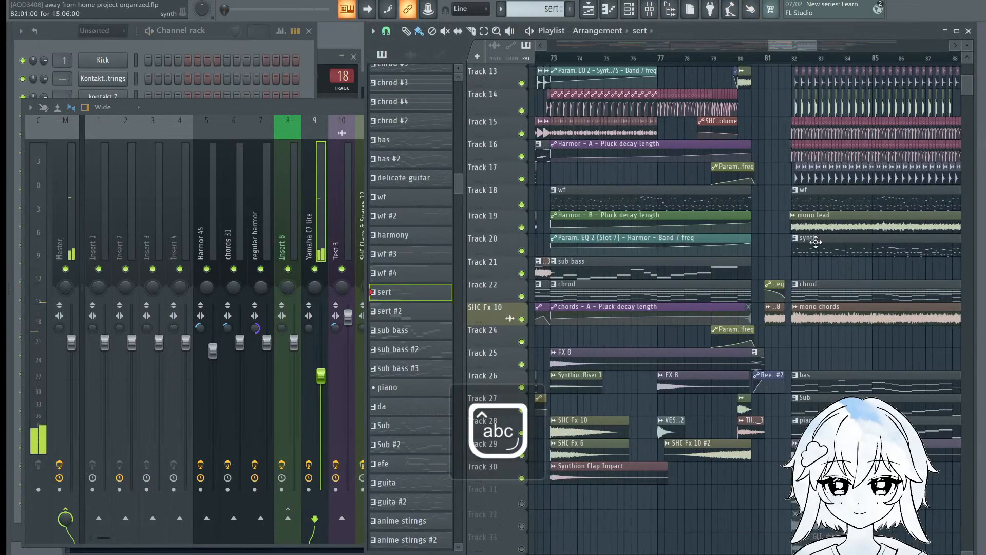
pyautogui.scroll(-1, 766, 158)
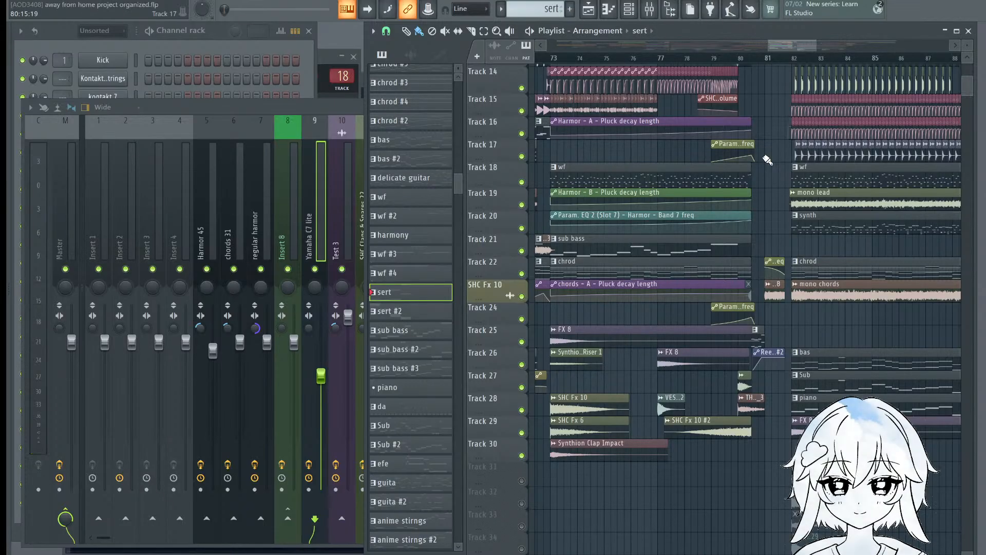
# Step: Maximize the Playlist, play the break around bar 81 up to the drop, and move the playhead back to between bars 79 and 80
pyautogui.doubleClick(717, 33)
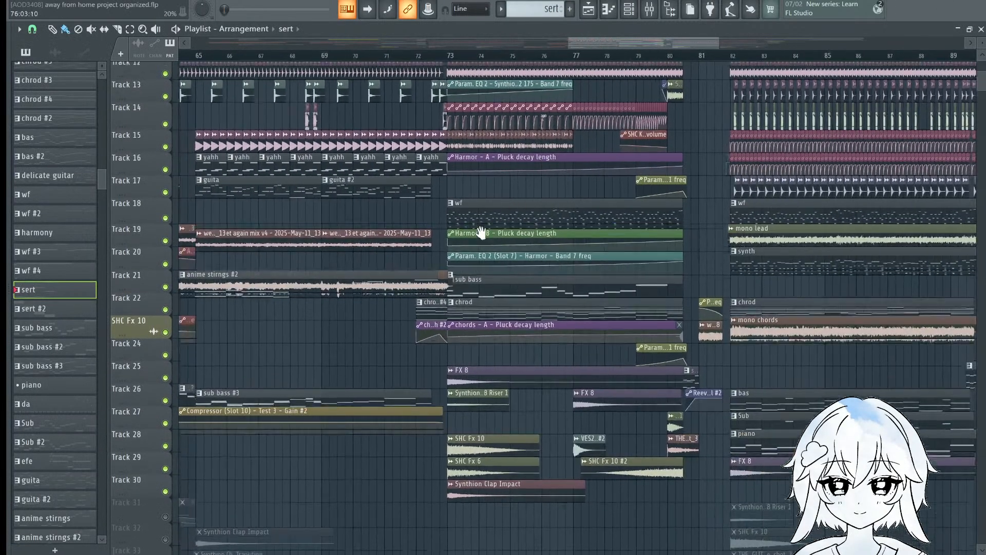
pyautogui.moveTo(481, 232); pyautogui.dragTo(409, 344)
pyautogui.click(614, 56)
pyautogui.scroll(4, 614, 57)
pyautogui.press('space')
pyautogui.moveTo(732, 250); pyautogui.dragTo(509, 311)
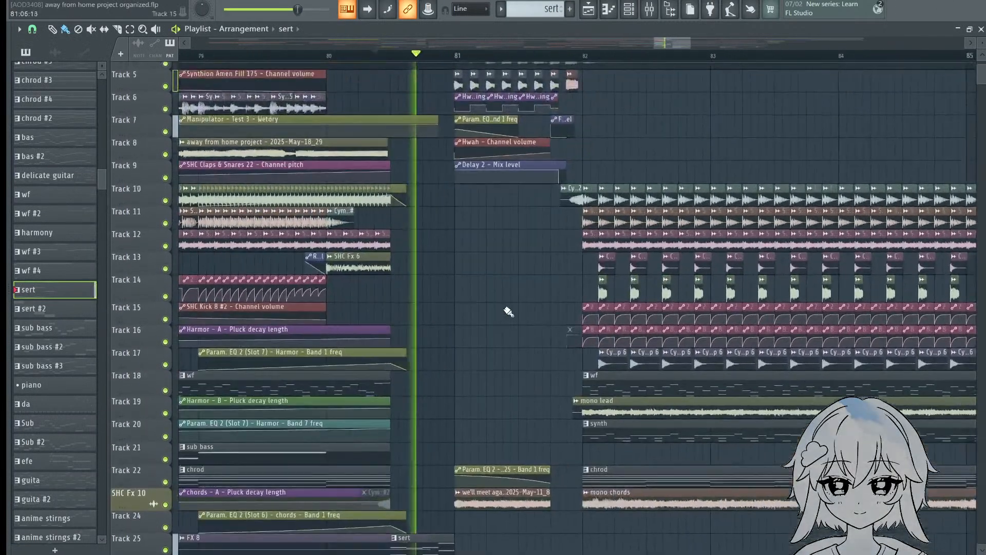
pyautogui.moveTo(515, 258); pyautogui.dragTo(529, 315)
pyautogui.scroll(-1, 564, 272)
pyautogui.moveTo(569, 267); pyautogui.dragTo(577, 184)
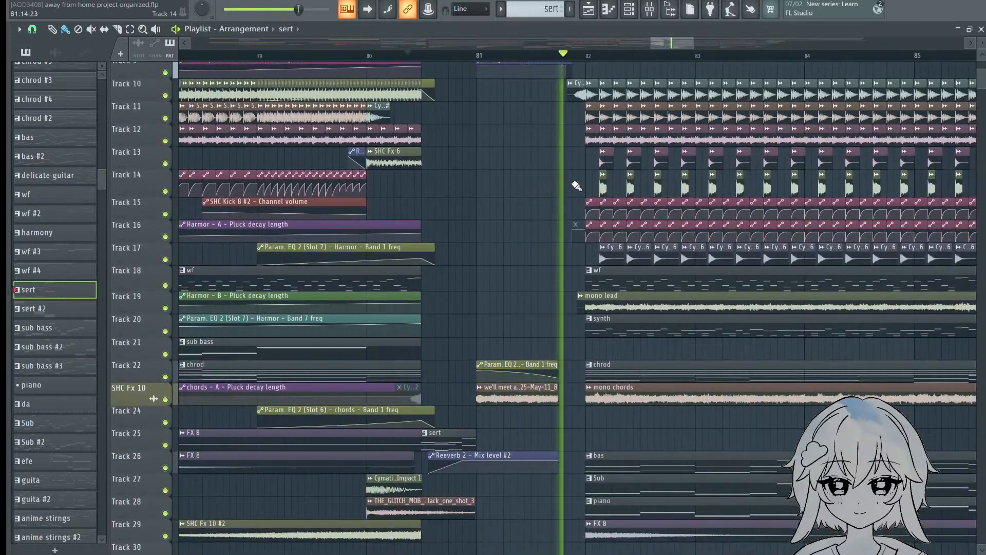
pyautogui.press('space')
pyautogui.moveTo(639, 264); pyautogui.dragTo(670, 388)
pyautogui.click(330, 55)
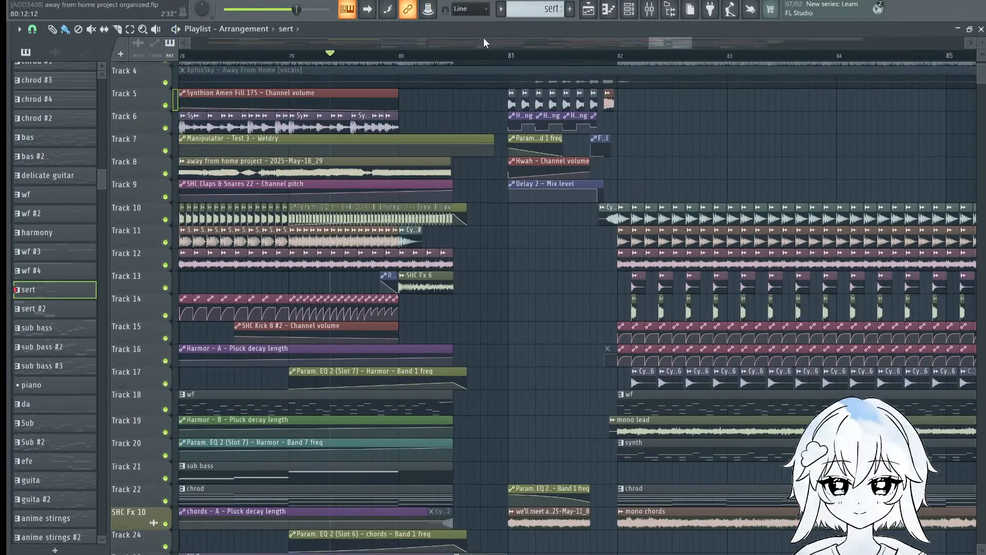
# Step: Play the earlier transition from just after bar 40 into the drop at bar 41 for comparison
pyautogui.scroll(-4, 456, 241)
pyautogui.moveTo(759, 272); pyautogui.dragTo(656, 99)
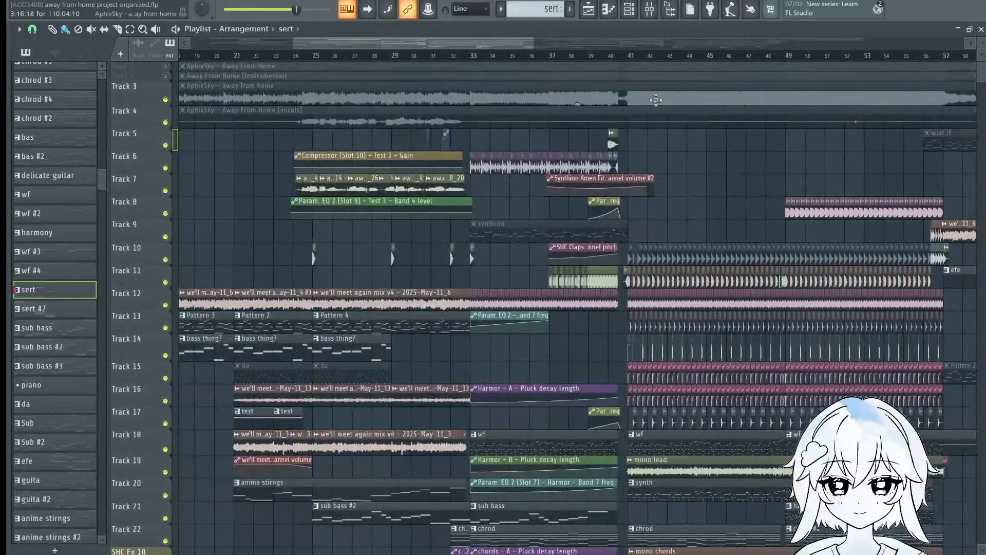
pyautogui.scroll(3, 654, 97)
pyautogui.click(564, 58)
pyautogui.scroll(3, 558, 63)
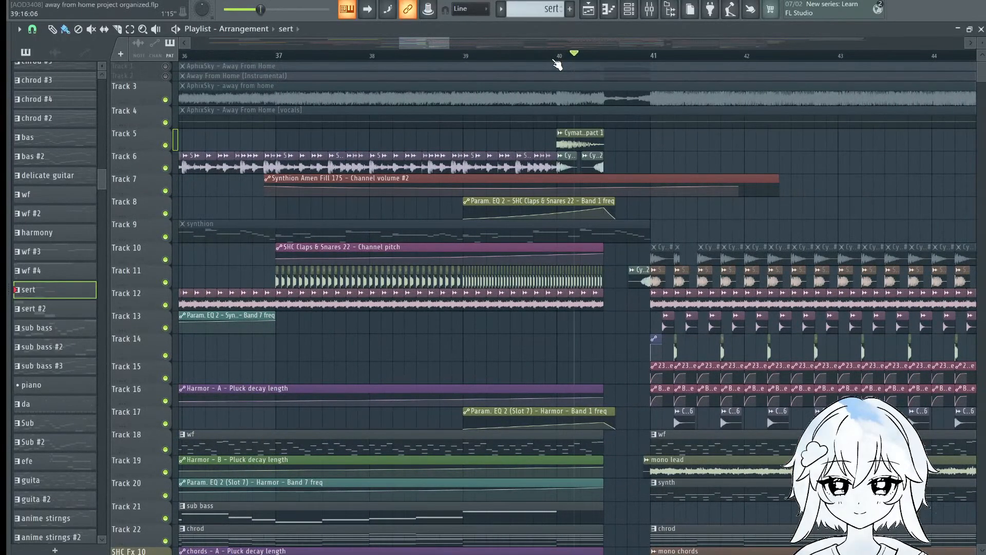
pyautogui.press('space')
pyautogui.scroll(-3, 626, 434)
pyautogui.moveTo(625, 433); pyautogui.dragTo(638, 101)
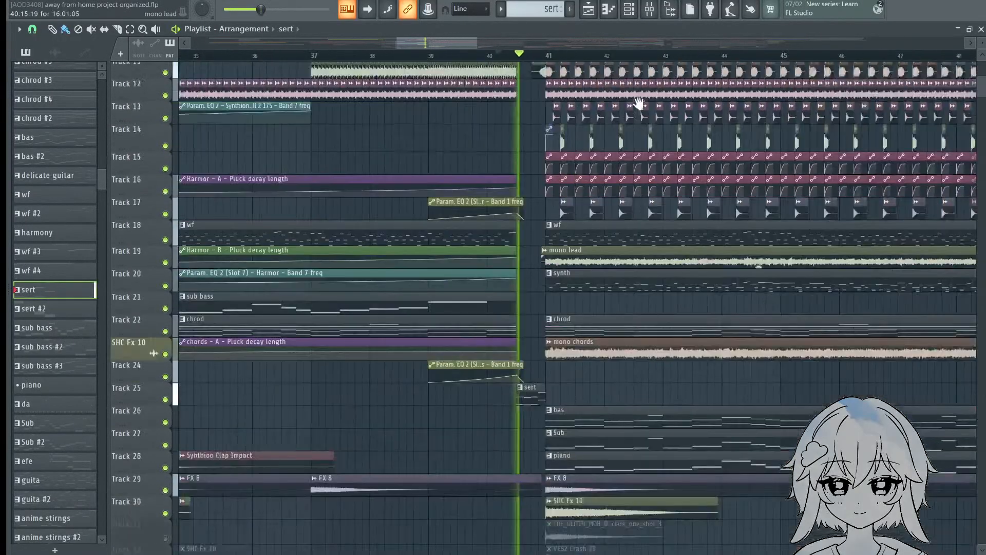
pyautogui.moveTo(675, 284); pyautogui.dragTo(252, 457)
pyautogui.scroll(-3, 868, 306)
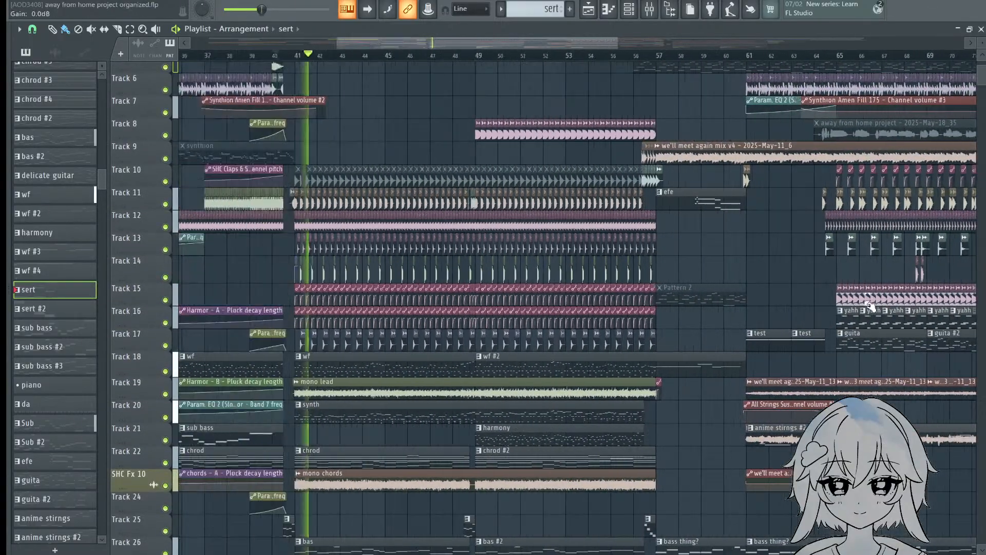
pyautogui.moveTo(869, 306); pyautogui.dragTo(480, 462)
pyautogui.press('space')
# Step: Toggle Track 3's solo on and off and play the full mix from just before bar 79 to the drop at bar 82
pyautogui.moveTo(739, 212); pyautogui.dragTo(637, 164)
pyautogui.scroll(3, 779, 86)
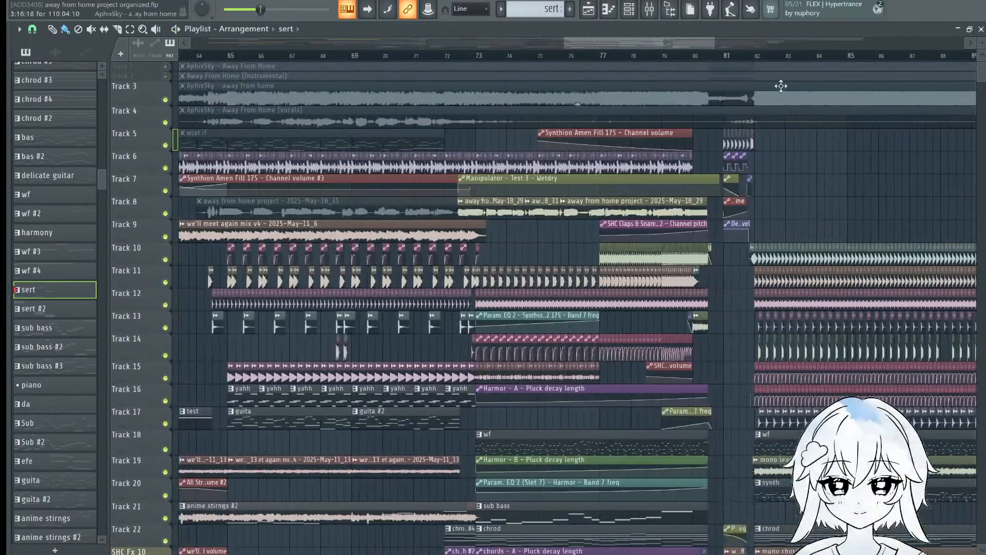
pyautogui.click(657, 56)
pyautogui.scroll(4, 657, 57)
pyautogui.rightClick(166, 99)
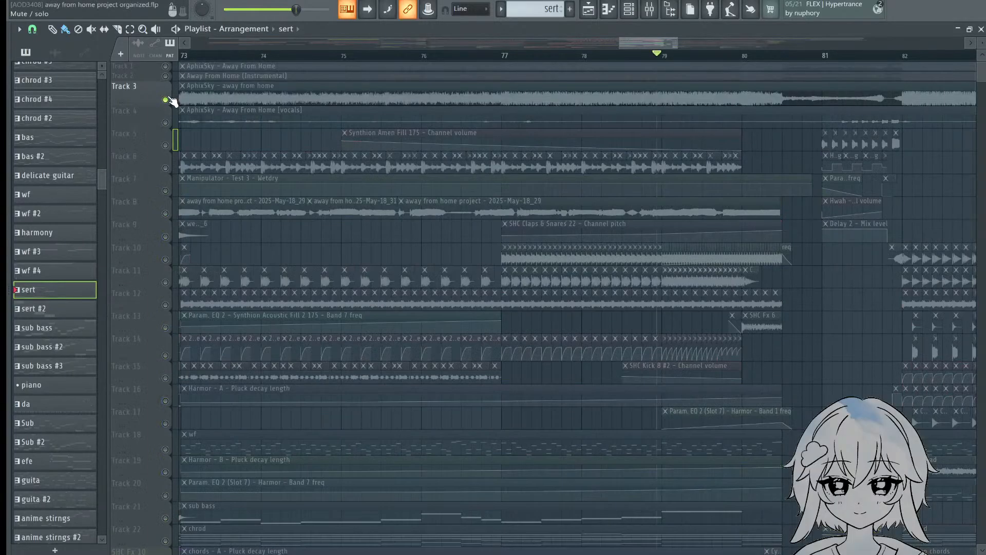
pyautogui.rightClick(166, 99)
pyautogui.press('space')
pyautogui.moveTo(775, 237); pyautogui.dragTo(559, 238)
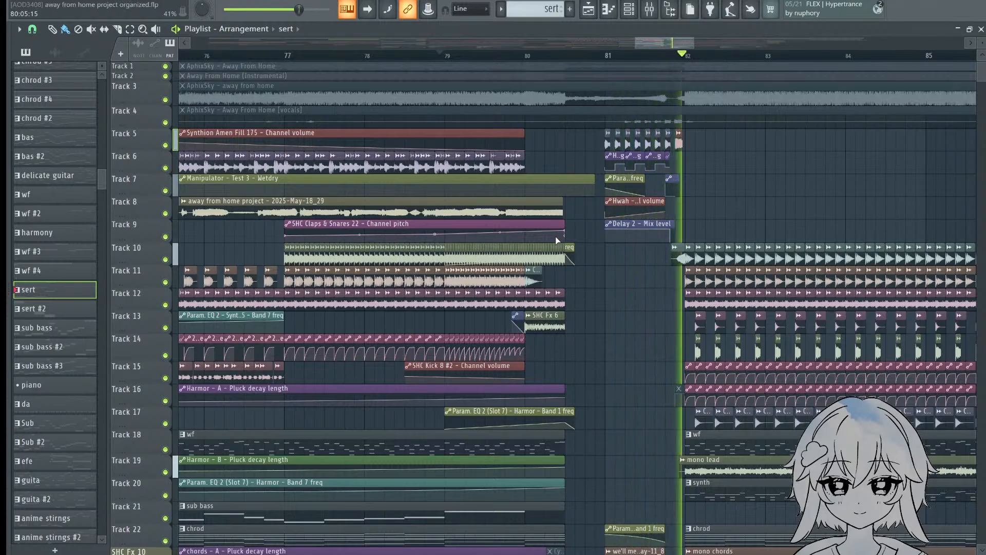
pyautogui.press('capslock')
pyautogui.press('capslock')
# Step: Solo Track 5 together with Tracks 6 and 7, listen to the clips at bar 81, and restore all tracks
pyautogui.scroll(3, 700, 215)
pyautogui.moveTo(700, 216); pyautogui.dragTo(616, 214)
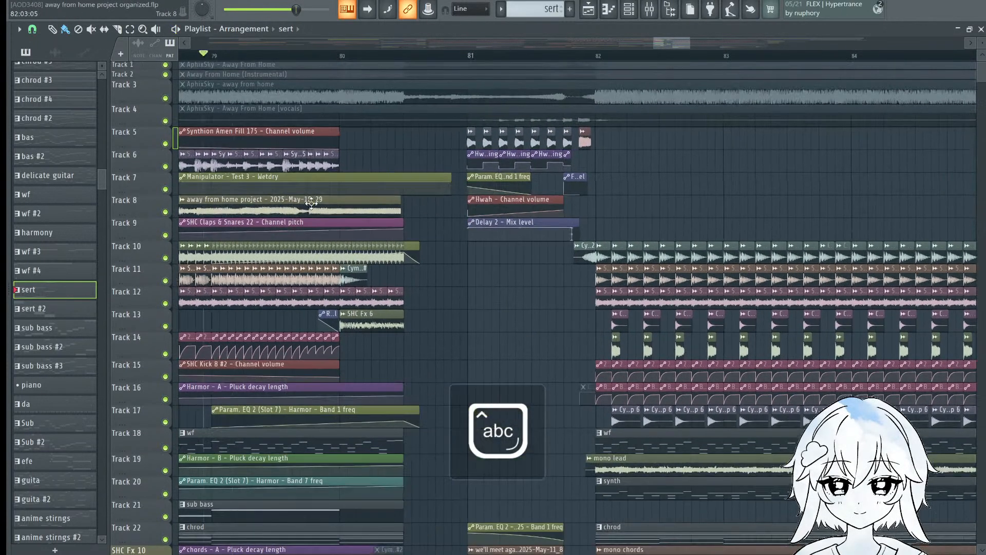
pyautogui.rightClick(166, 143)
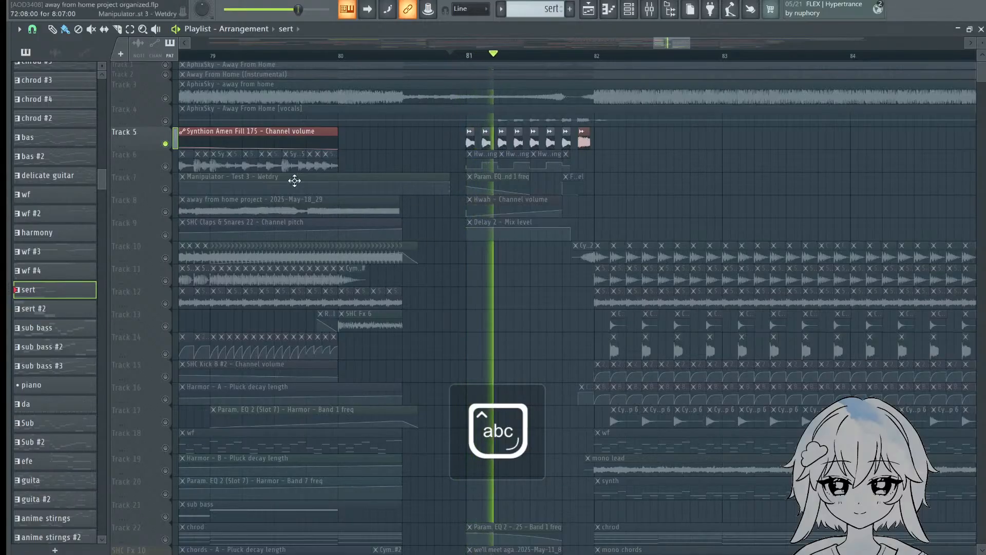
pyautogui.click(166, 166)
pyautogui.click(165, 189)
pyautogui.press('space')
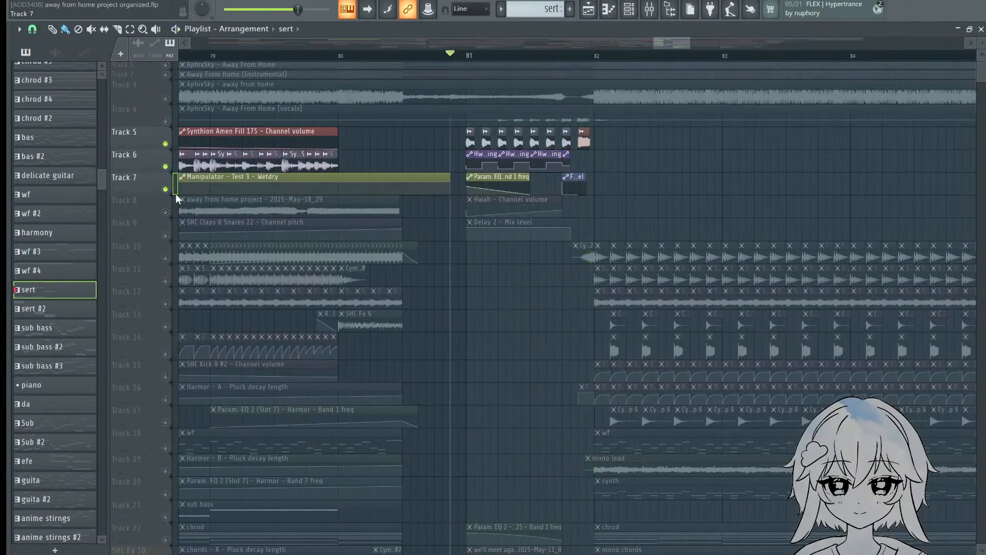
pyautogui.rightClick(165, 189)
# Step: Solo the SHC Fx 10 track with Track 22, play their clips at bar 81, and restore all tracks
pyautogui.moveTo(590, 451); pyautogui.dragTo(573, 149)
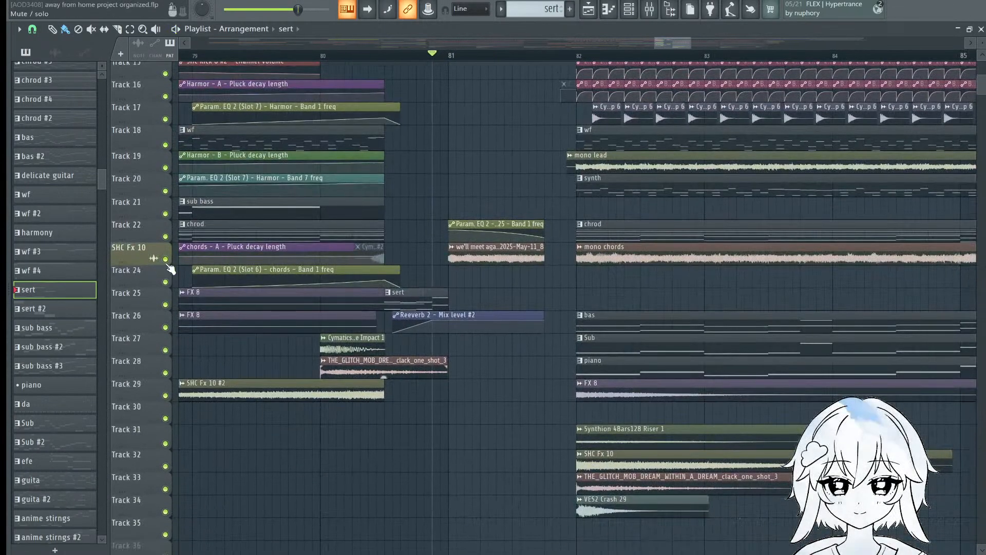
pyautogui.rightClick(165, 259)
pyautogui.click(166, 236)
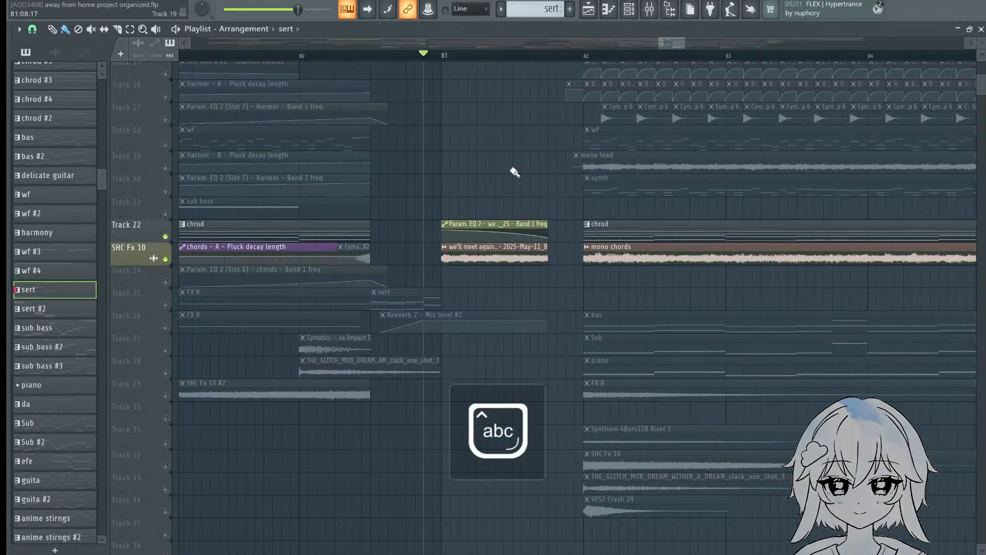
pyautogui.scroll(2, 513, 171)
pyautogui.press('space')
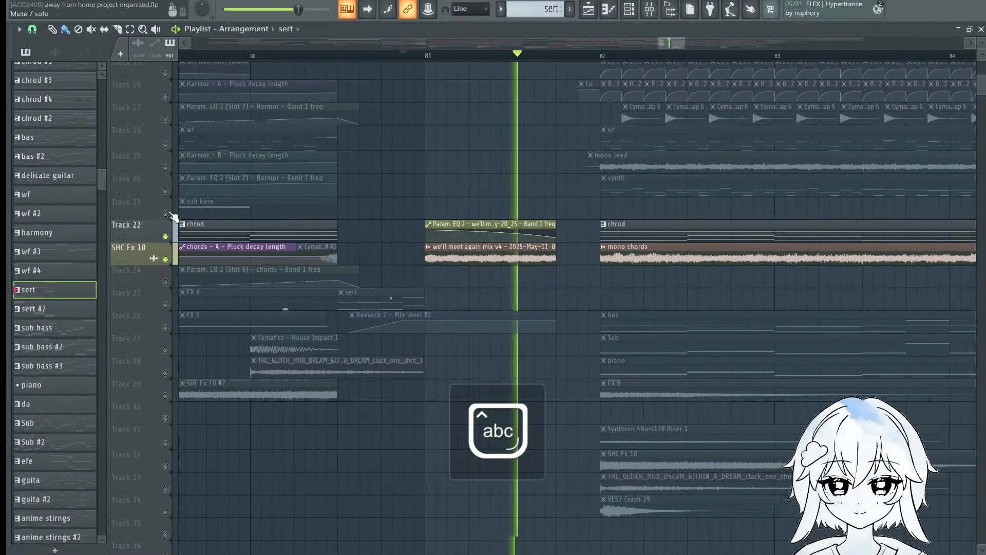
pyautogui.press('space')
pyautogui.rightClick(165, 237)
pyautogui.rightClick(166, 237)
# Step: Play the full mix from bar 81 into the drop at bar 82 and review the drop's tracks up to bar 98
pyautogui.press('space')
pyautogui.moveTo(471, 243); pyautogui.dragTo(290, 465)
pyautogui.scroll(-2, 418, 270)
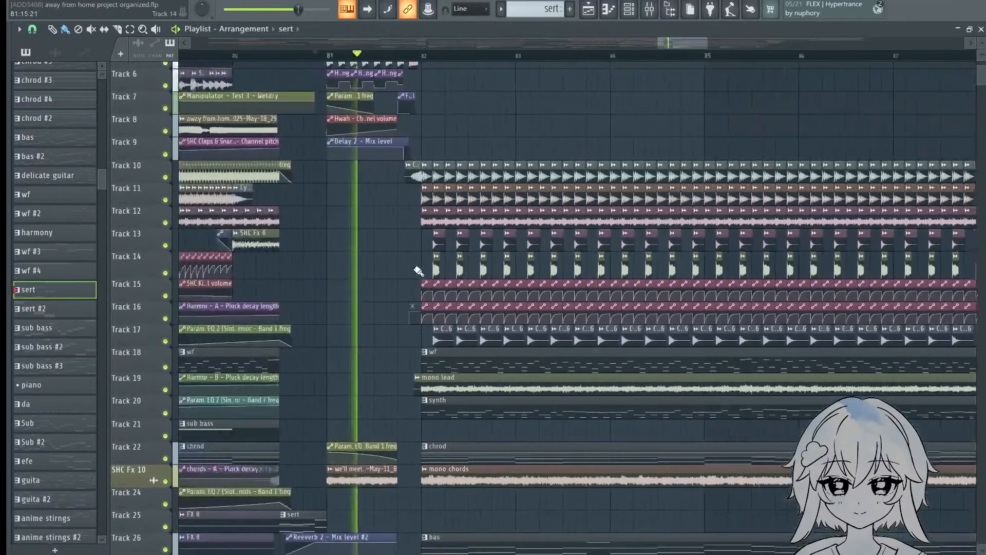
pyautogui.scroll(-2, 455, 235)
pyautogui.scroll(-3, 454, 235)
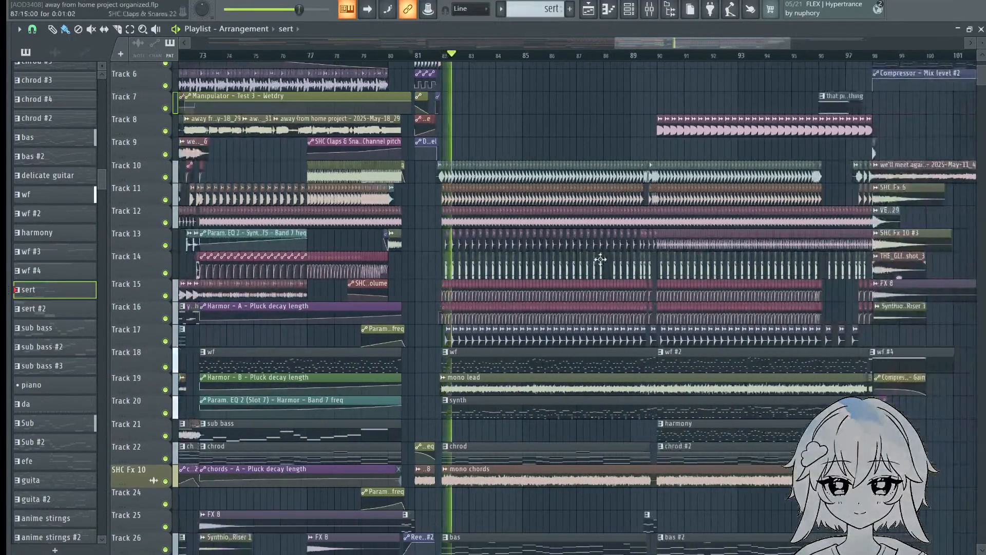
pyautogui.moveTo(619, 303); pyautogui.dragTo(552, 387)
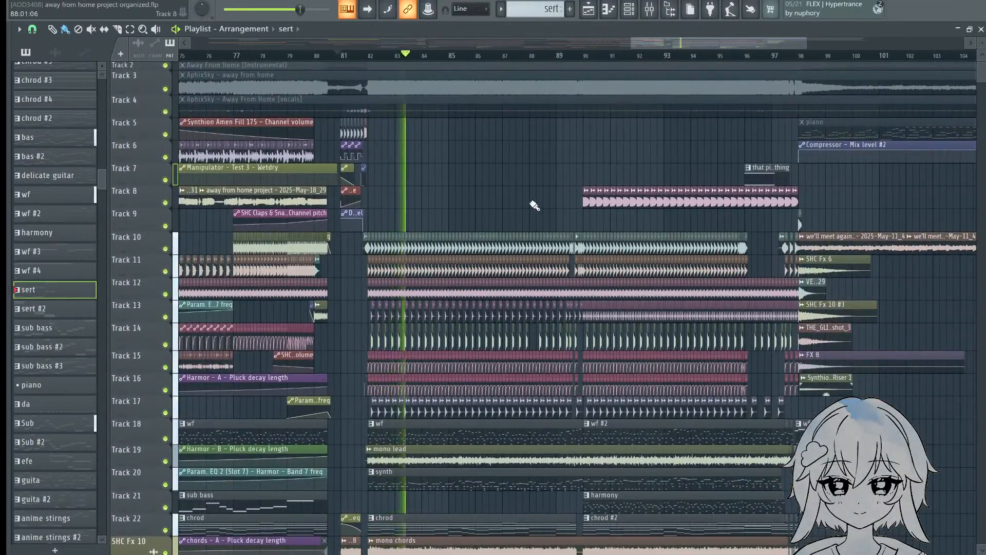
# Step: Play the full mix through the second drop up to bar 98, reviewing its tracks from Track 5 down to Track 35
pyautogui.moveTo(535, 205); pyautogui.dragTo(535, 262)
pyautogui.moveTo(597, 464); pyautogui.dragTo(589, 235)
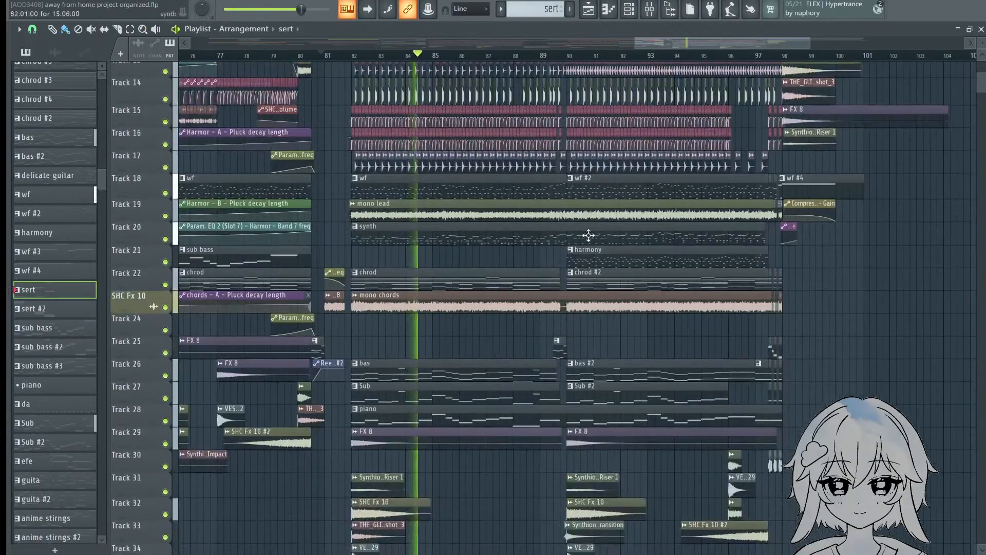
pyautogui.moveTo(625, 319); pyautogui.dragTo(615, 264)
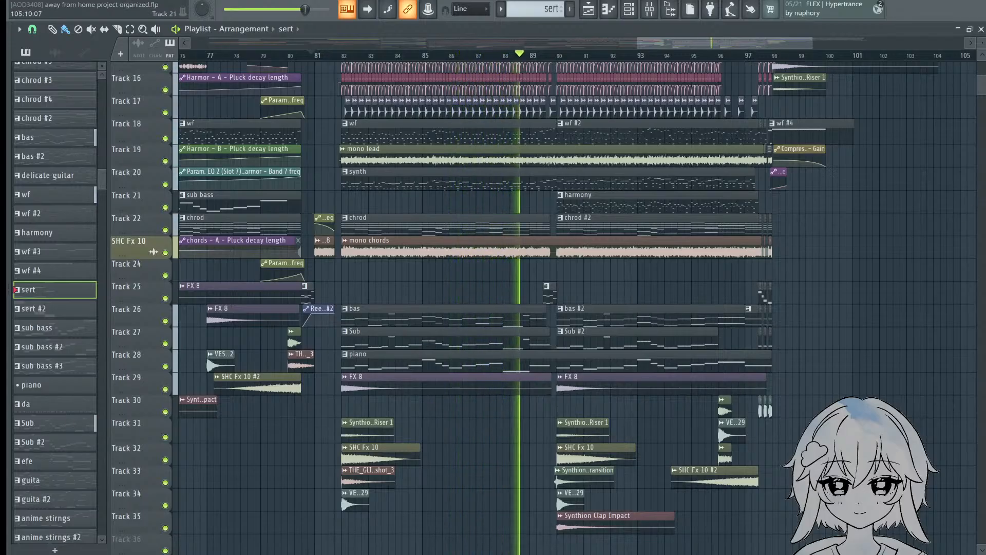
pyautogui.scroll(10, 520, 158)
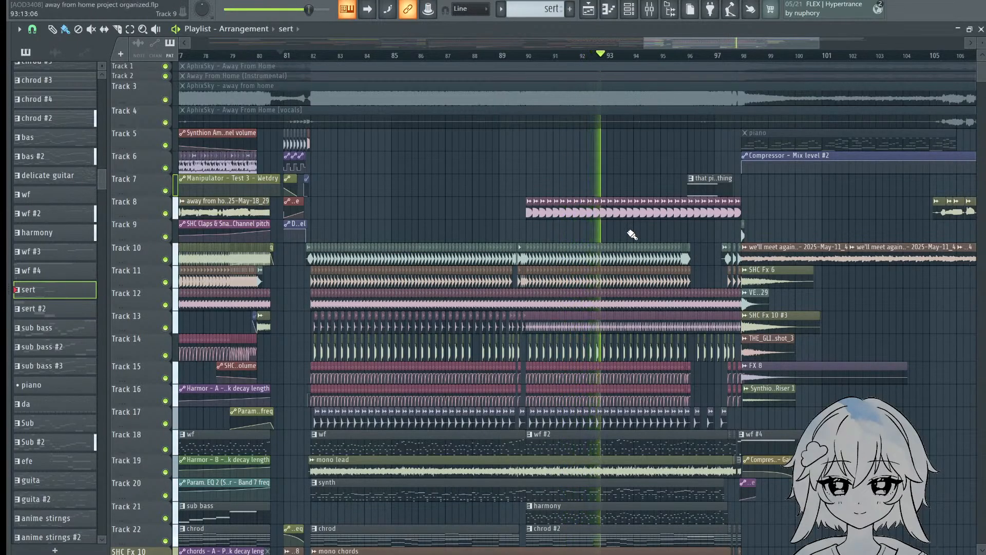
pyautogui.scroll(-4, 652, 231)
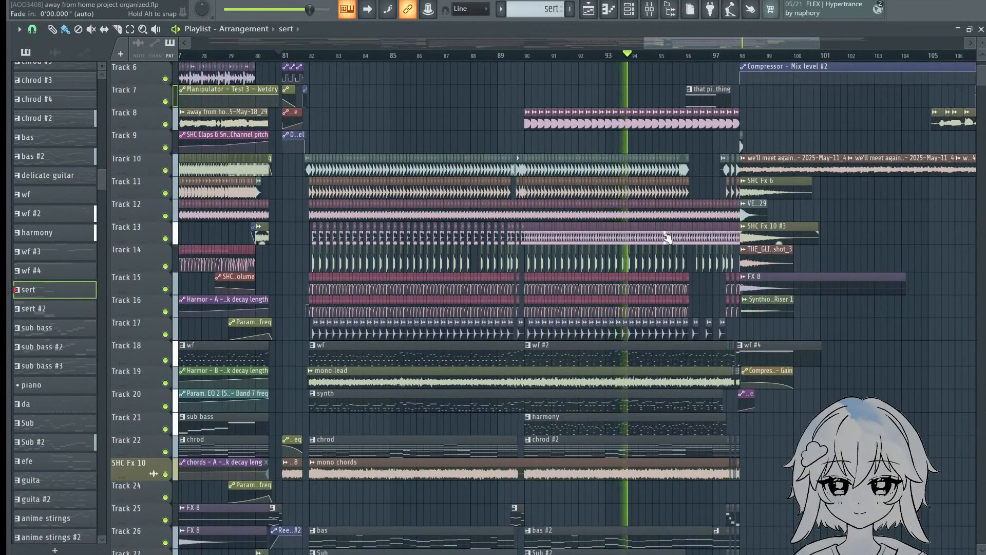
pyautogui.moveTo(666, 237); pyautogui.dragTo(676, 317)
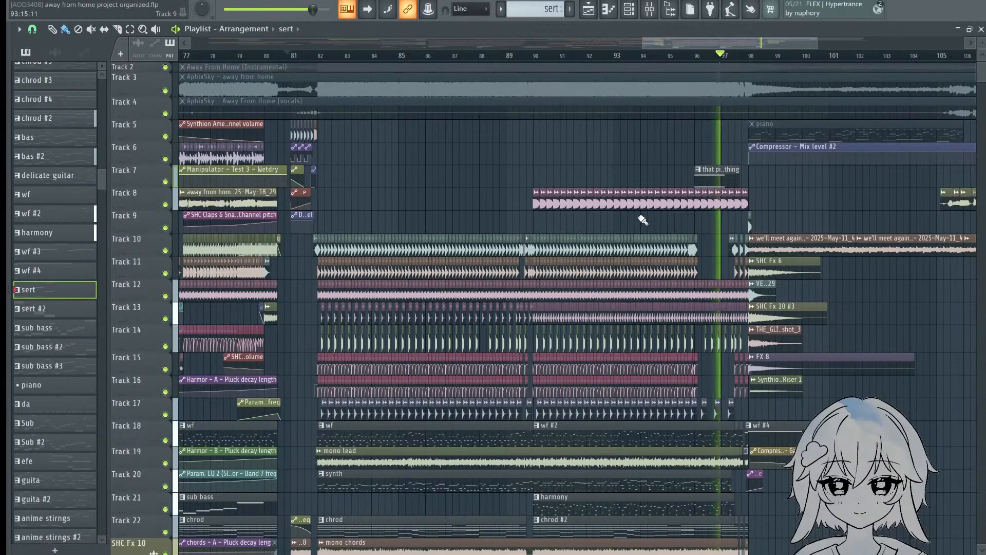
pyautogui.moveTo(718, 229); pyautogui.dragTo(773, 159)
pyautogui.scroll(2, 557, 258)
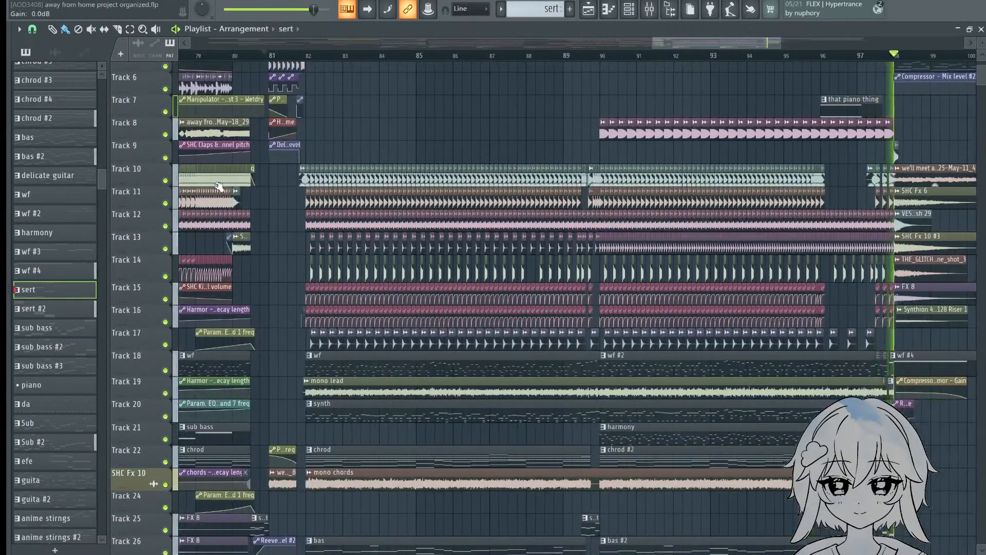
# Step: Solo Track 10 together with Track 11, play from bar 81, and bring in Tracks 12 to 16 one by one
pyautogui.press('space')
pyautogui.rightClick(166, 181)
pyautogui.click(166, 203)
pyautogui.press('space')
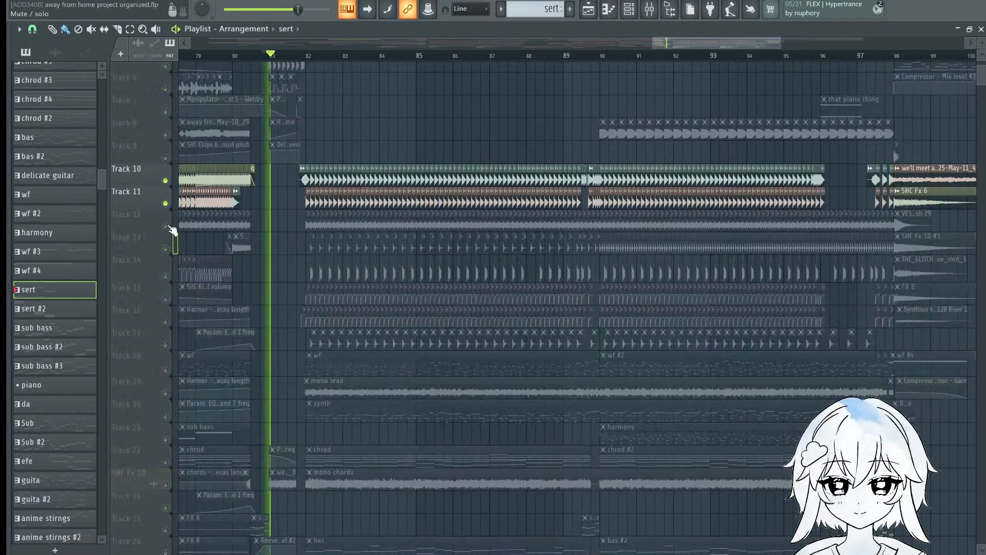
pyautogui.click(166, 226)
pyautogui.click(166, 249)
pyautogui.click(165, 277)
pyautogui.click(165, 299)
pyautogui.click(165, 322)
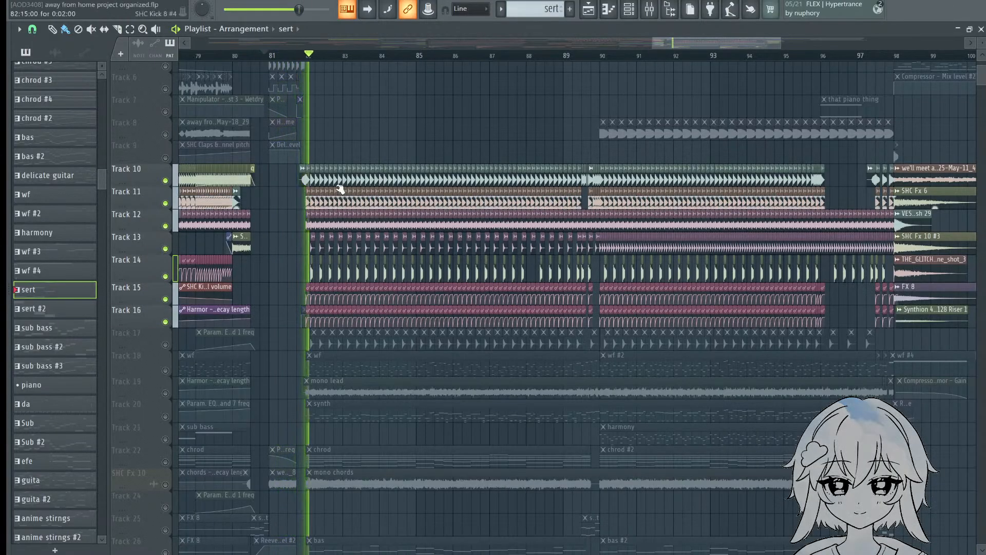
# Step: Add Track 17 to the soloed drums and briefly switch Tracks 18 and 19 on and off during playback
pyautogui.scroll(2, 222, 416)
pyautogui.click(165, 344)
pyautogui.click(165, 371)
pyautogui.moveTo(454, 219); pyautogui.dragTo(506, 31)
pyautogui.click(166, 147)
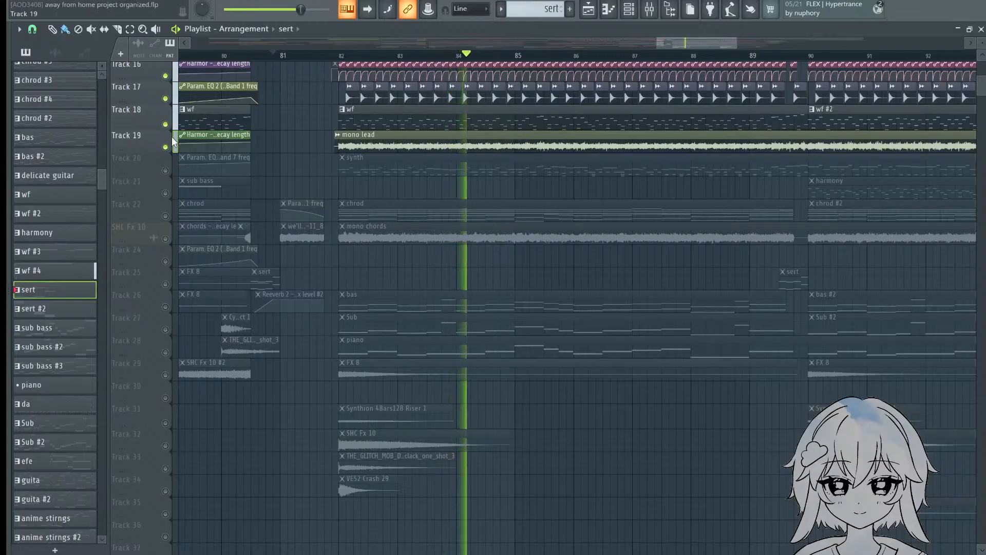
pyautogui.click(166, 147)
pyautogui.click(166, 124)
# Step: Bring the chords on Track 22 and Tracks 26 to 29 into the soloed playback
pyautogui.click(165, 215)
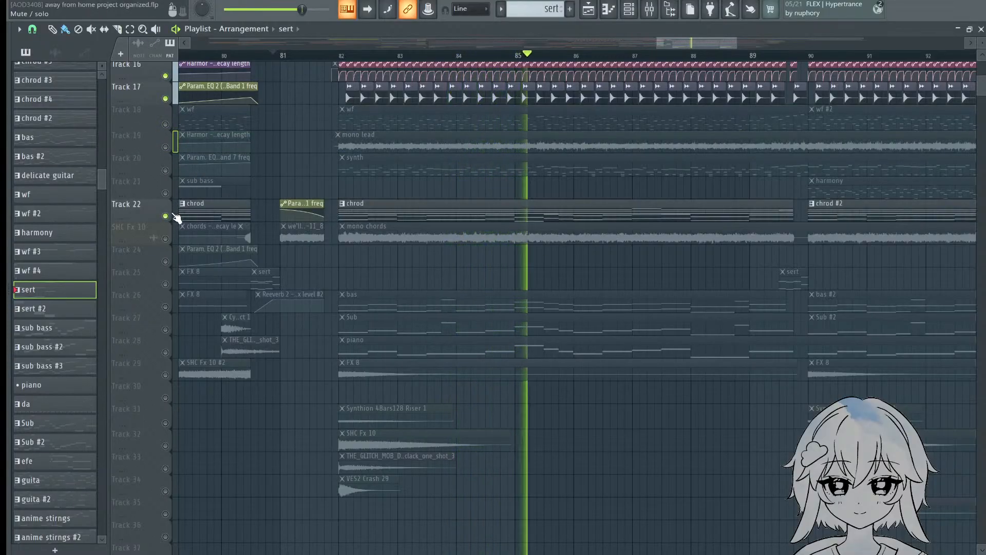
pyautogui.click(165, 306)
pyautogui.click(165, 329)
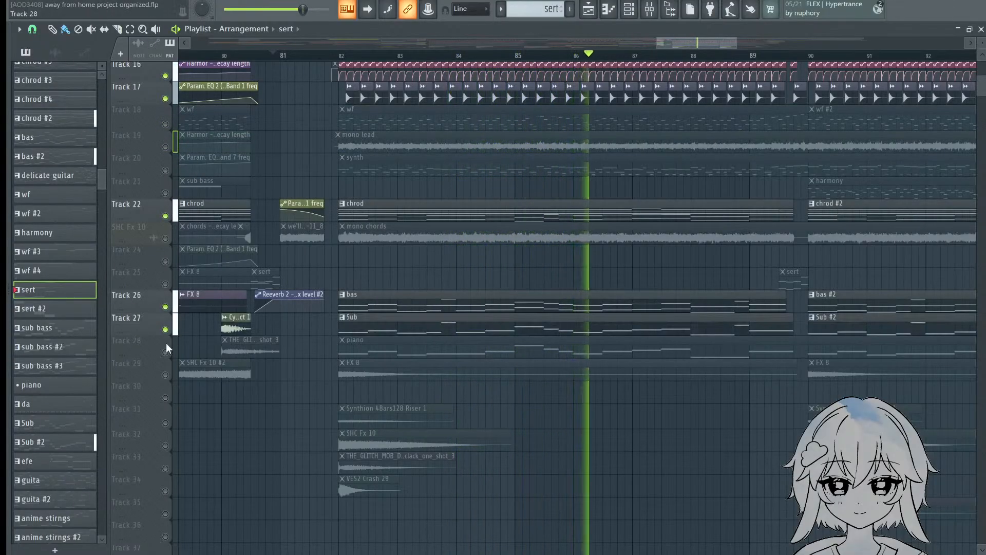
pyautogui.click(166, 353)
pyautogui.click(165, 375)
# Step: Listen to the soloed drums, chords and bass from bar 87 past bar 91, and restore all tracks
pyautogui.moveTo(501, 204); pyautogui.dragTo(335, 312)
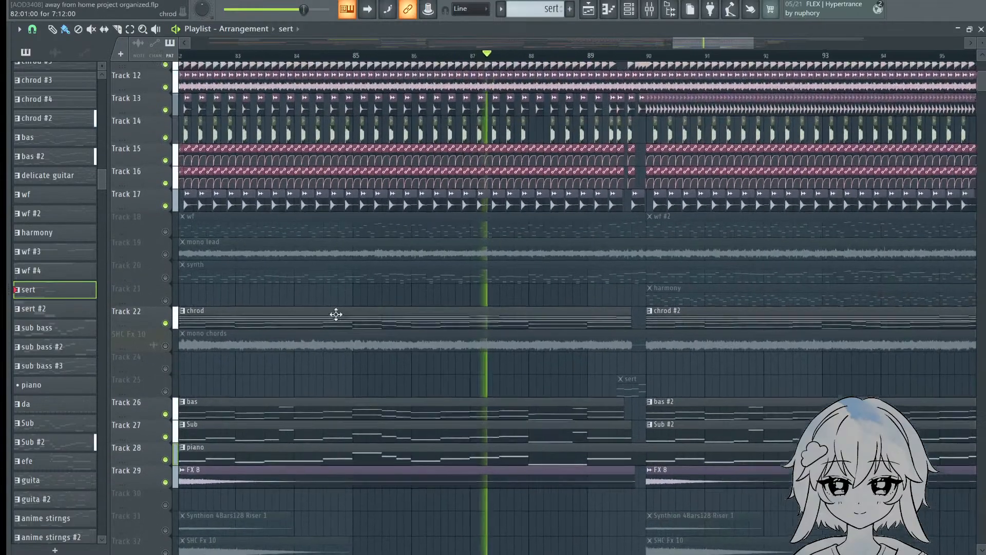
pyautogui.moveTo(502, 255); pyautogui.dragTo(431, 393)
pyautogui.scroll(4, 538, 55)
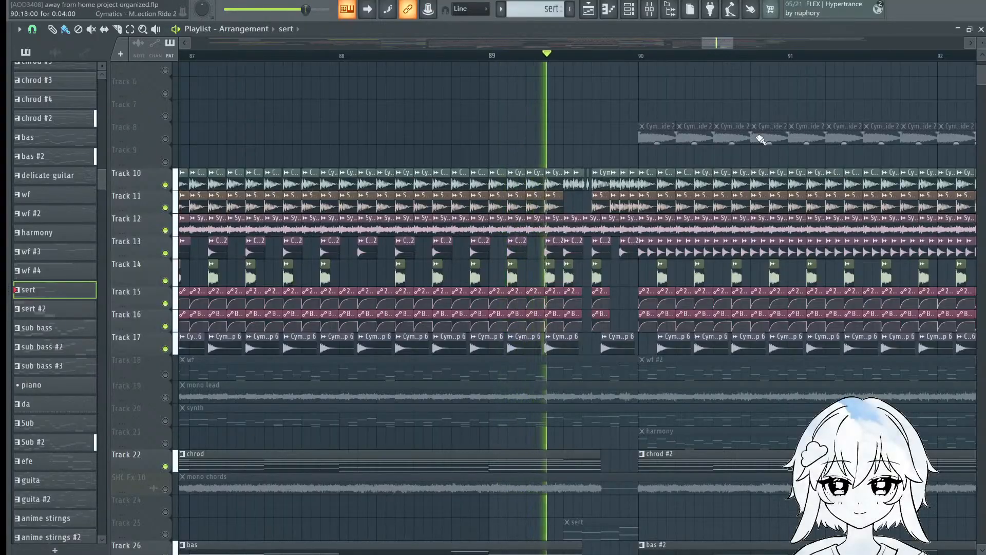
pyautogui.scroll(-3, 554, 59)
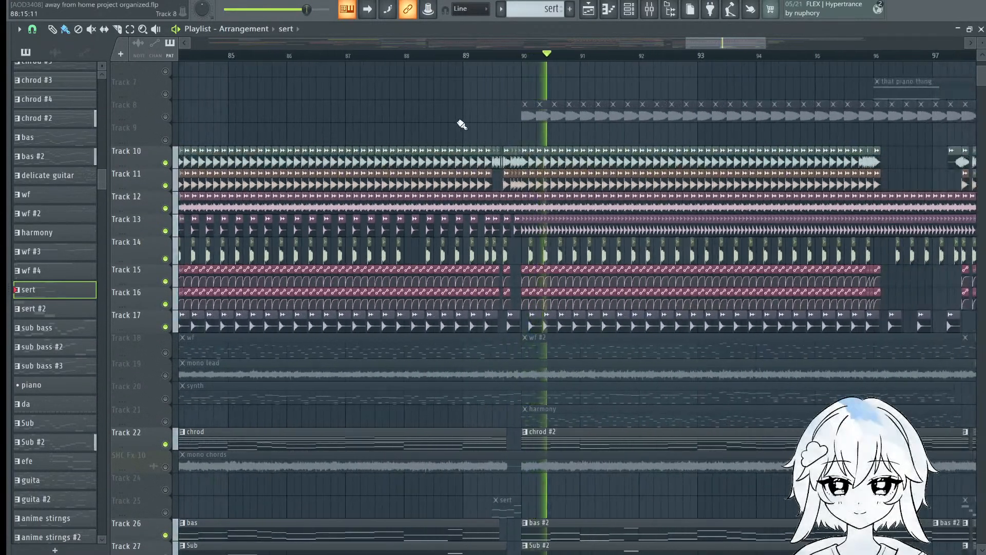
pyautogui.moveTo(602, 215); pyautogui.dragTo(490, 84)
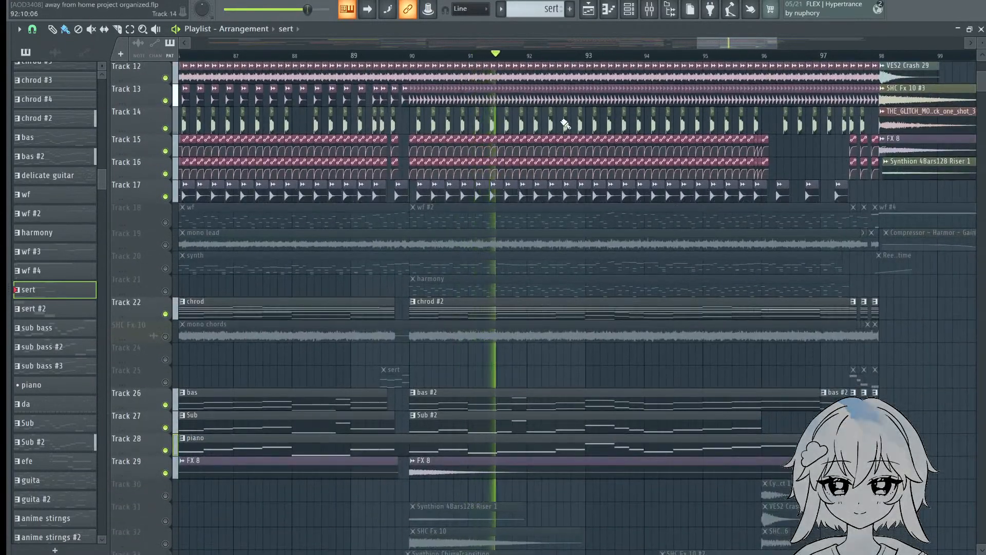
pyautogui.rightClick(165, 291)
pyautogui.rightClick(165, 290)
# Step: Play the full mix from bar 94 past bar 97 and examine the short clips just before bar 98
pyautogui.scroll(-3, 674, 58)
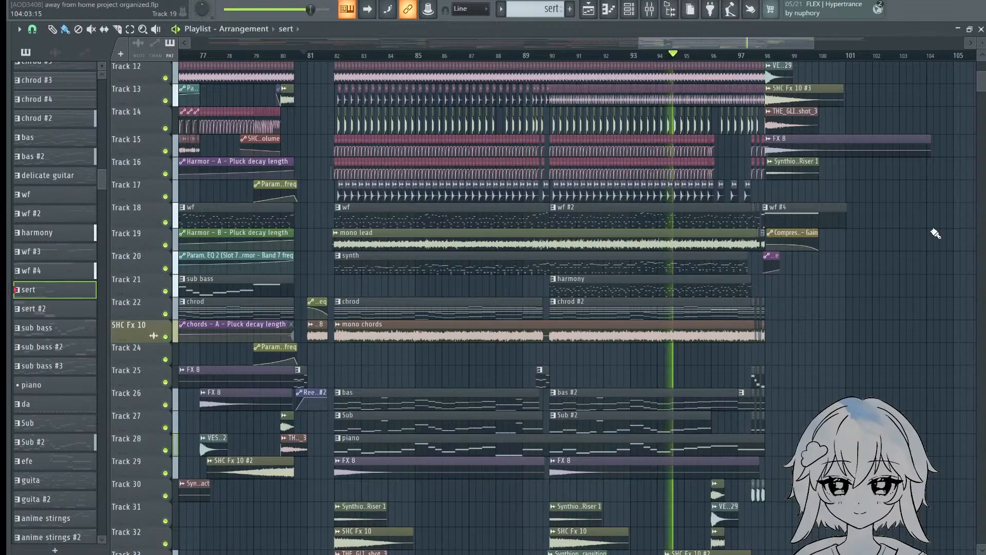
pyautogui.moveTo(860, 291); pyautogui.dragTo(699, 366)
pyautogui.scroll(3, 602, 54)
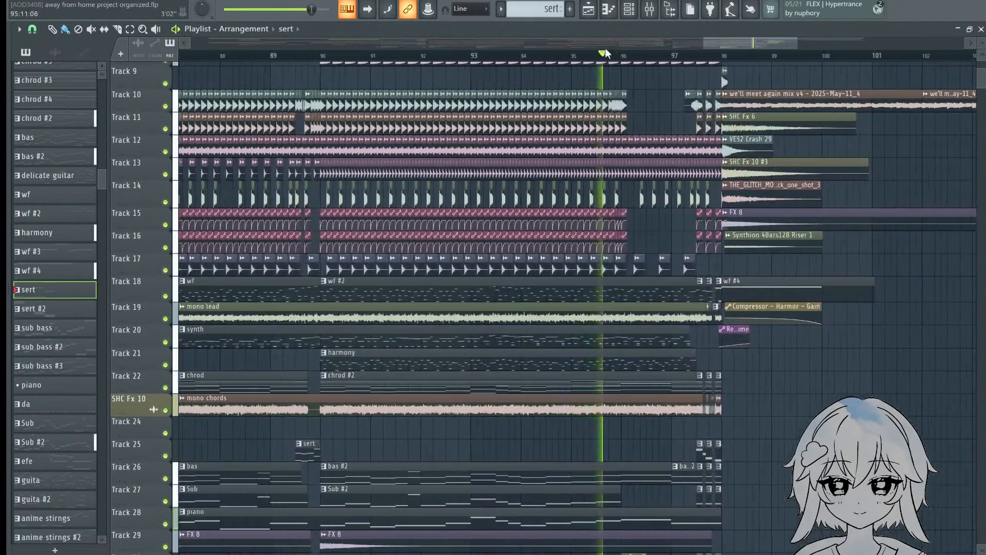
pyautogui.moveTo(709, 293); pyautogui.dragTo(564, 165)
pyautogui.scroll(3, 600, 190)
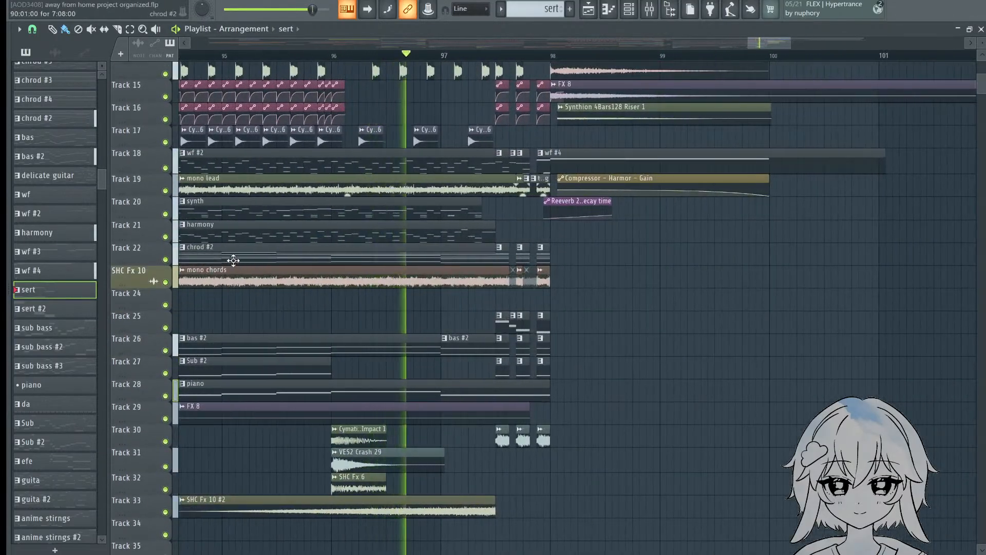
pyautogui.moveTo(293, 245); pyautogui.dragTo(454, 275)
pyautogui.scroll(-2, 608, 81)
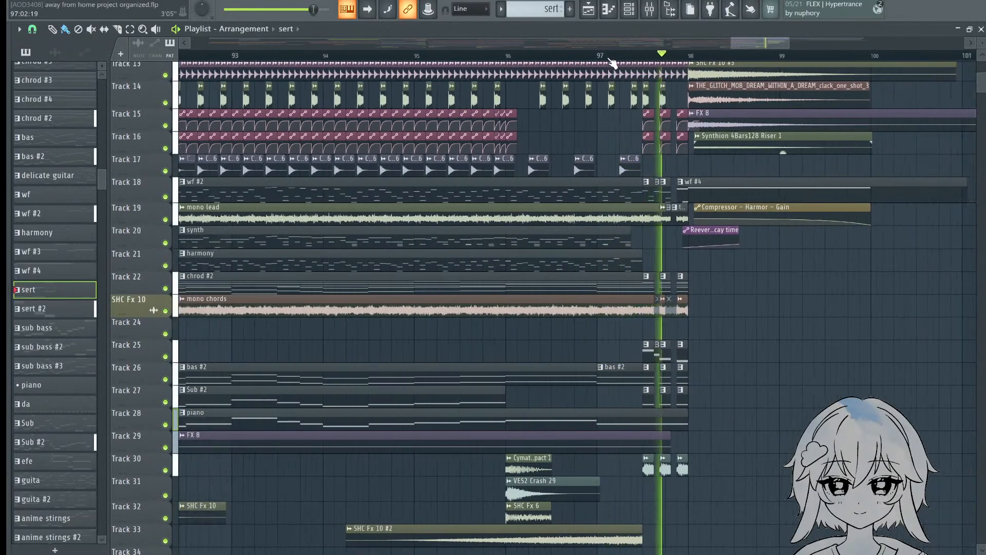
# Step: Solo Track 22 with SHC Fx 10 and Tracks 24 to 28, play them from bar 97, and restore all tracks
pyautogui.rightClick(167, 288)
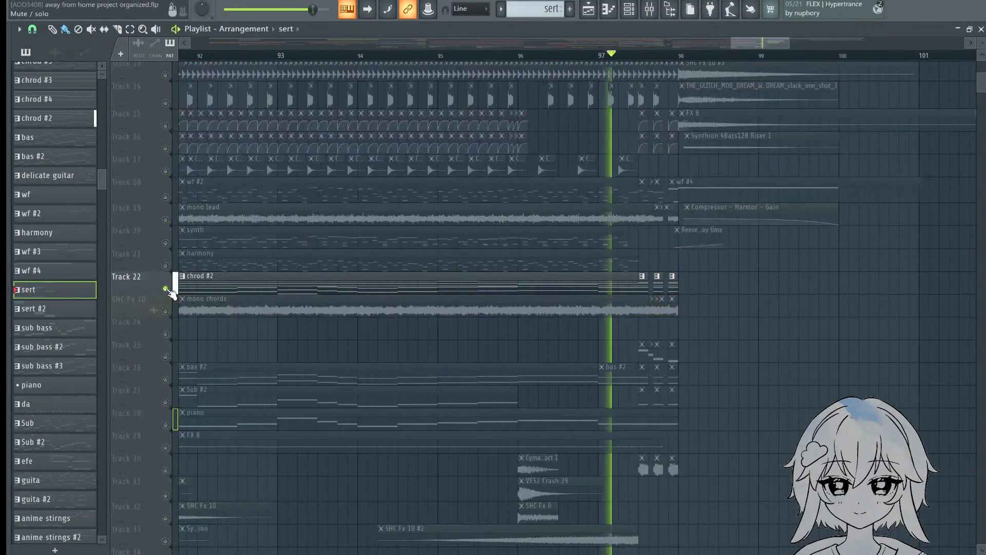
pyautogui.click(166, 311)
pyautogui.click(167, 334)
pyautogui.click(165, 379)
pyautogui.click(165, 402)
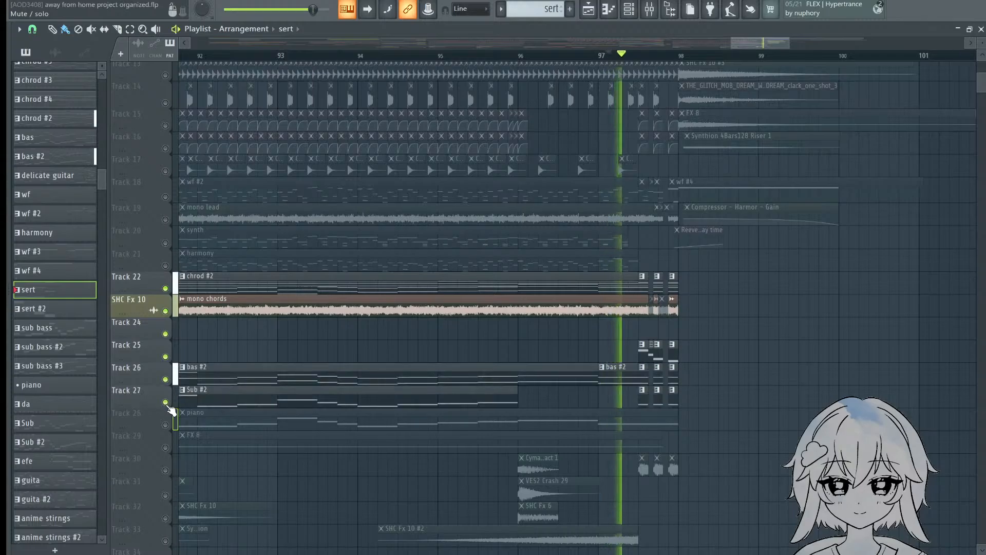
pyautogui.click(165, 424)
pyautogui.press('space')
pyautogui.rightClick(168, 428)
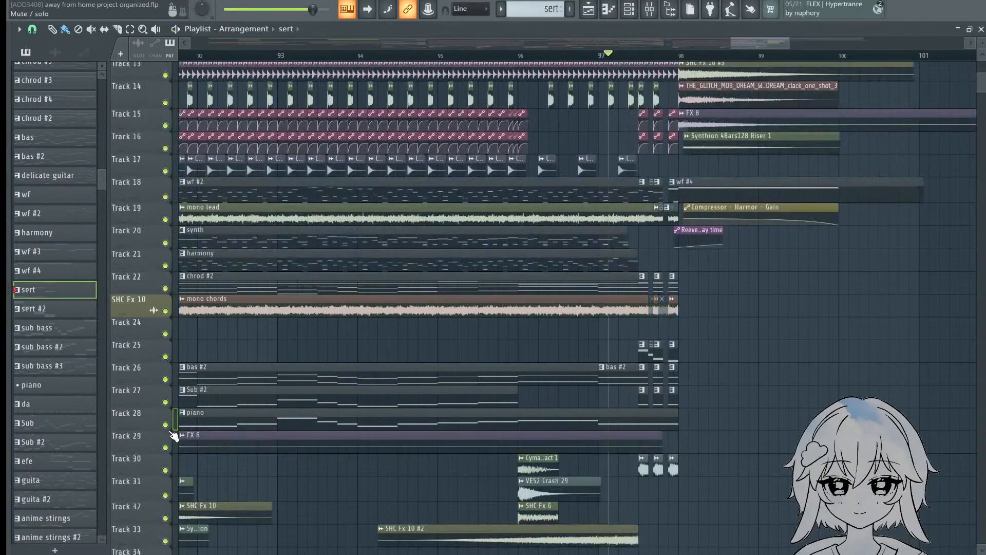
# Step: Open the chrod #2 clip's notes in the piano roll and clear the timeline selection
pyautogui.scroll(-2, 442, 297)
pyautogui.doubleClick(475, 282)
pyautogui.scroll(3, 495, 283)
pyautogui.doubleClick(810, 84)
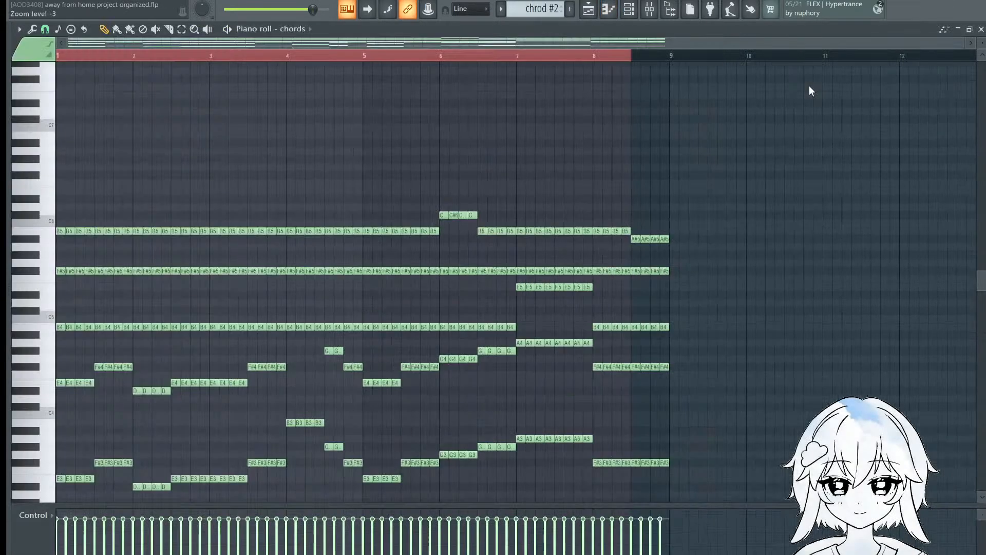
pyautogui.scroll(-3, 638, 81)
pyautogui.rightClick(643, 55)
pyautogui.scroll(3, 806, 280)
pyautogui.scroll(1, 806, 279)
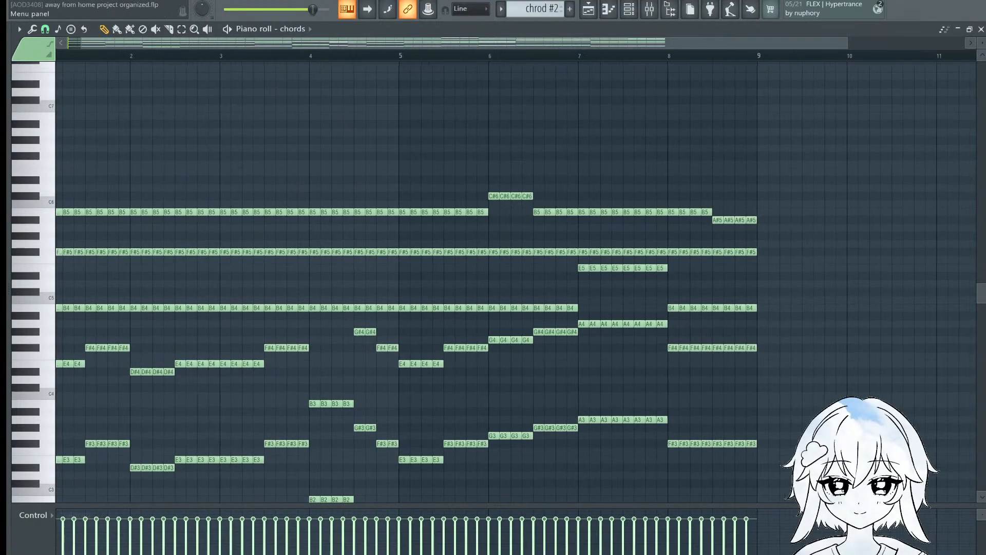
# Step: Switch to pattern playback and play the chrod #2 chords from the start of the pattern
pyautogui.press('l')
pyautogui.scroll(-3, 417, 290)
pyautogui.scroll(2, 685, 310)
pyautogui.press('space')
pyautogui.press('space')
pyautogui.scroll(-1, 678, 301)
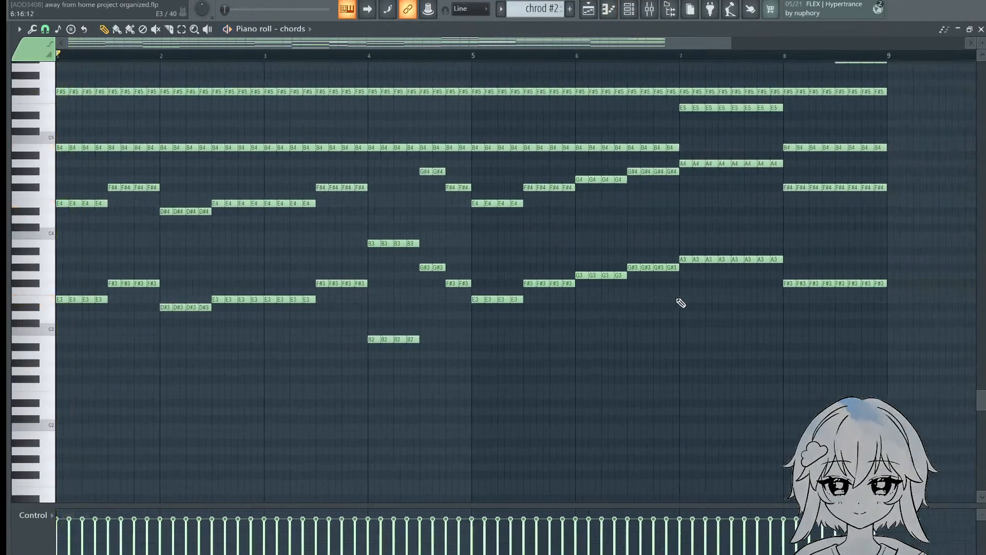
pyautogui.press('capslock')
pyautogui.press('space')
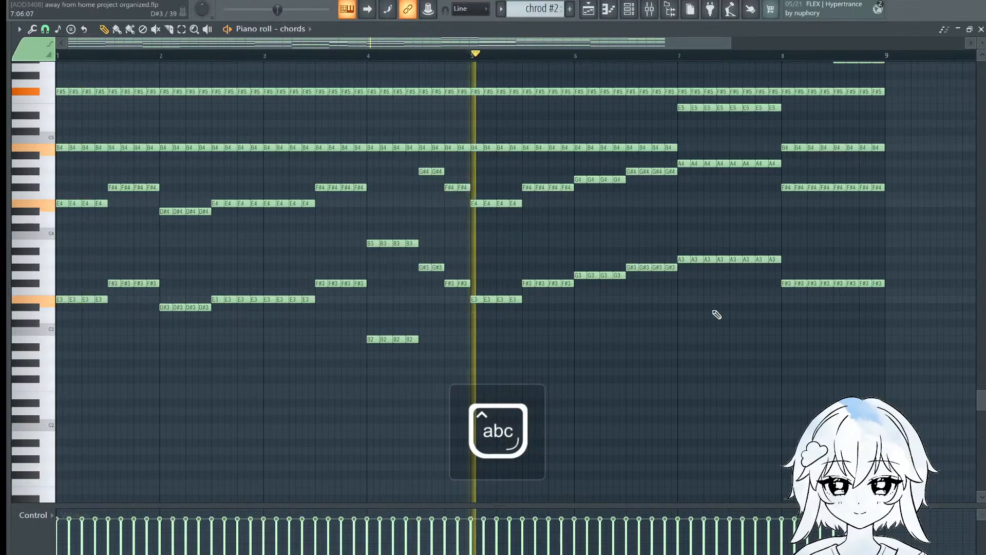
# Step: Follow the chord playback into bar 7, move the playhead back to the start of bar 7, and stop
pyautogui.scroll(2, 714, 316)
pyautogui.scroll(-1, 452, 344)
pyautogui.scroll(2, 566, 330)
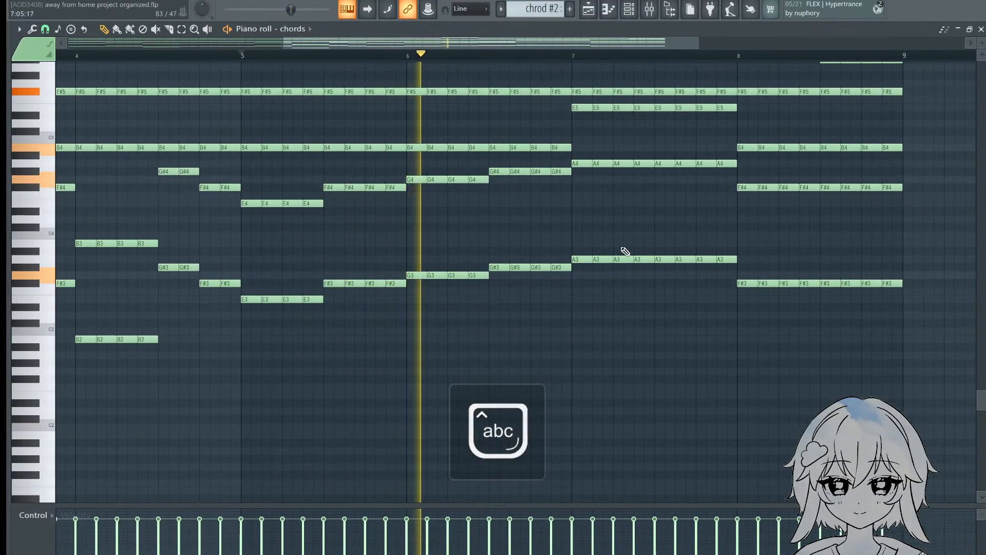
pyautogui.moveTo(618, 295); pyautogui.dragTo(545, 350)
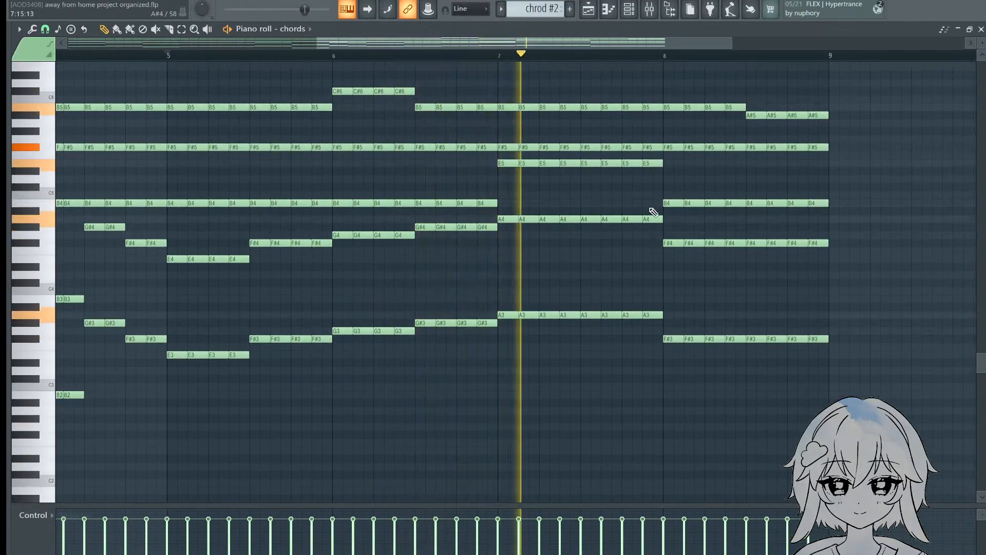
pyautogui.click(501, 55)
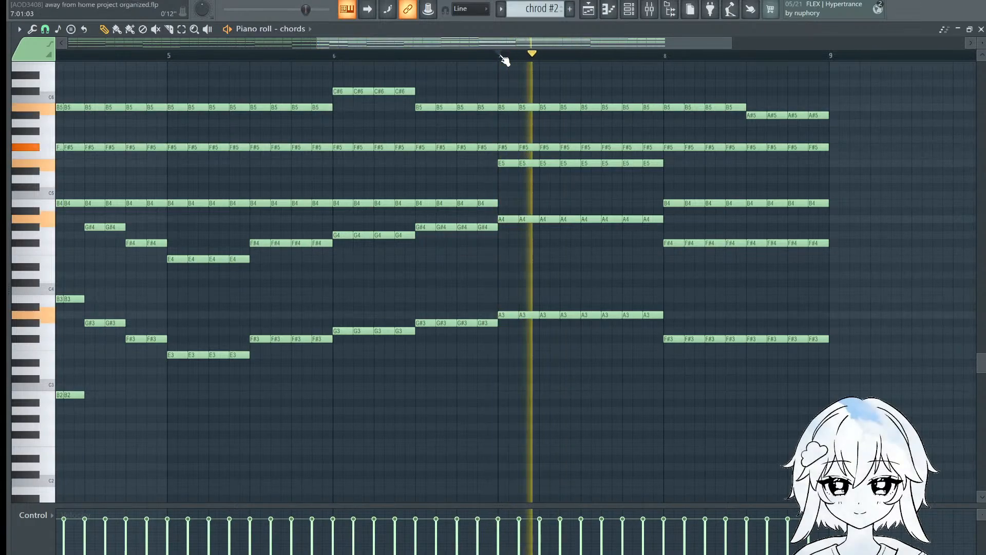
pyautogui.press('space')
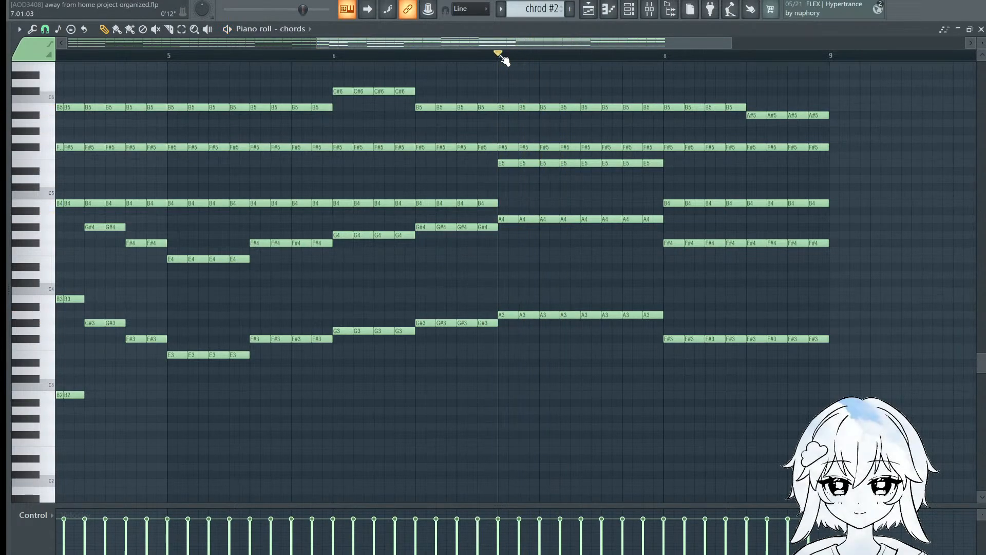
# Step: Examine the chords around bars 7 and 8, and return from the piano roll to the playlist arrangement
pyautogui.scroll(-2, 600, 202)
pyautogui.press('capslock')
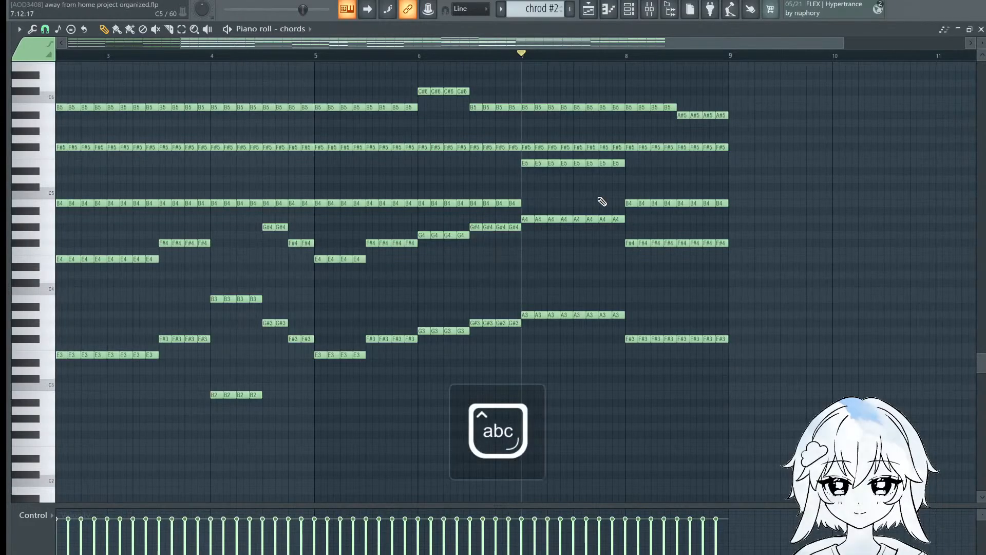
pyautogui.press('capslock')
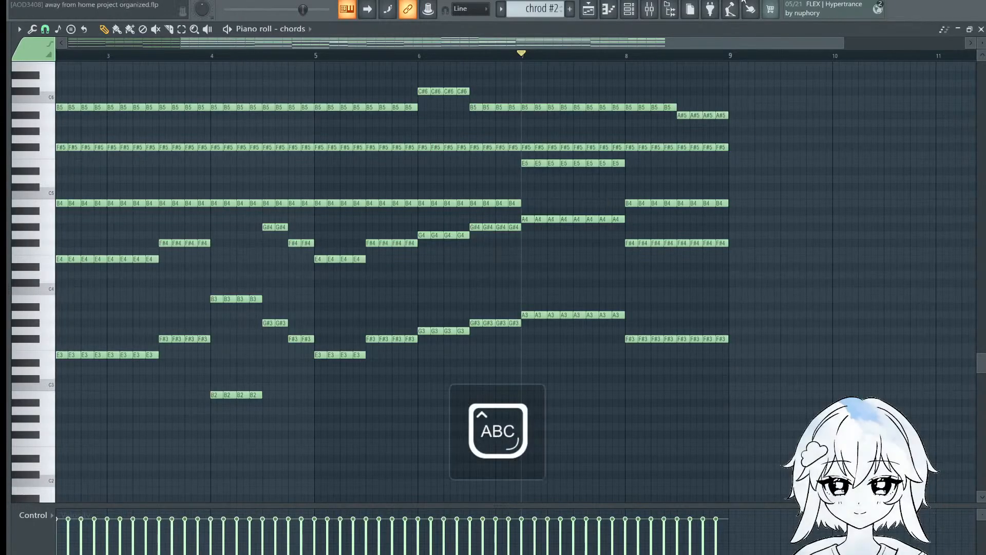
pyautogui.doubleClick(587, 29)
pyautogui.click(590, 10)
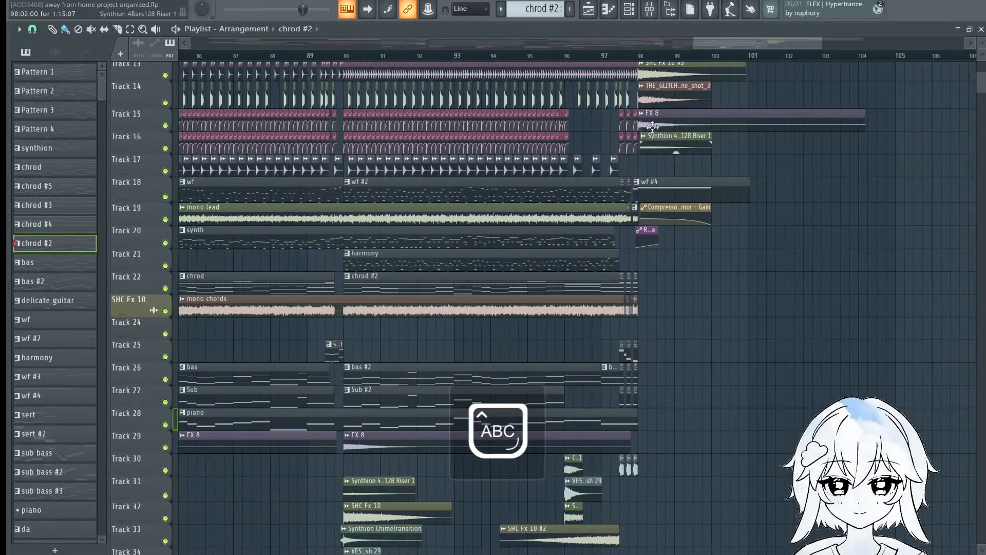
# Step: Play the full mix from between bars 96 and 97 across the end of the drop at bar 98
pyautogui.click(588, 55)
pyautogui.scroll(5, 635, 154)
pyautogui.scroll(3, 565, 195)
pyautogui.scroll(-2, 423, 212)
pyautogui.press('space')
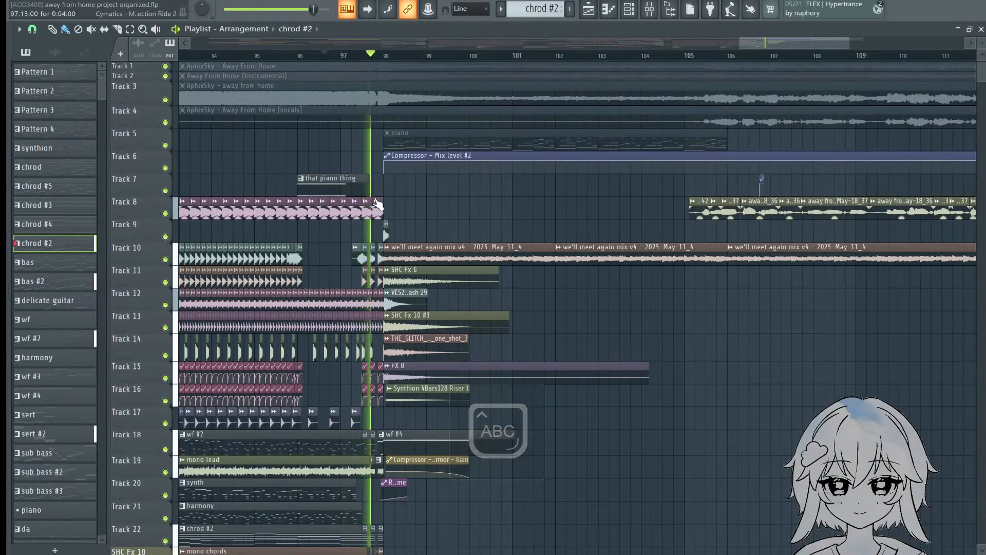
pyautogui.press('capslock')
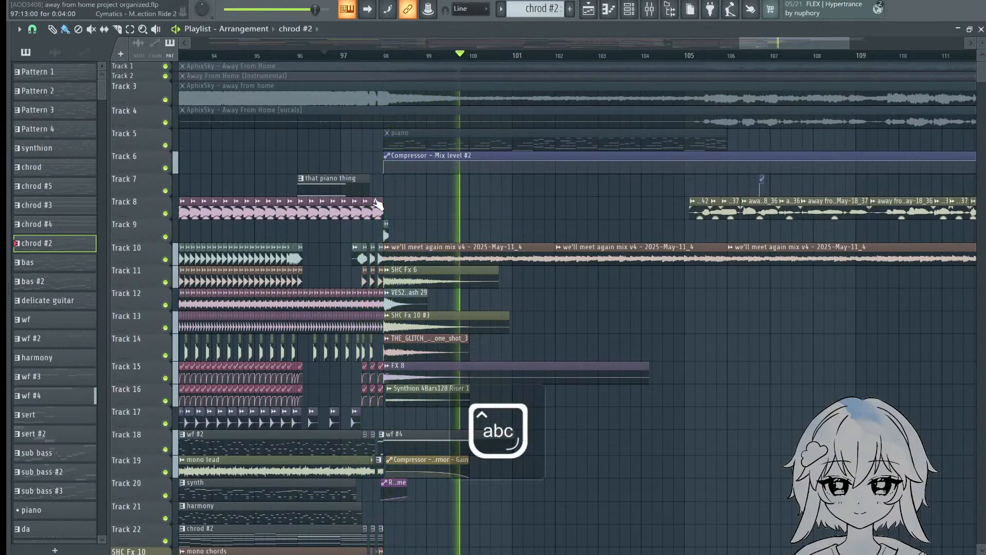
# Step: Follow the playback through the section after bar 98 up to bar 105, surveying its clips in a wider view
pyautogui.scroll(-4, 571, 63)
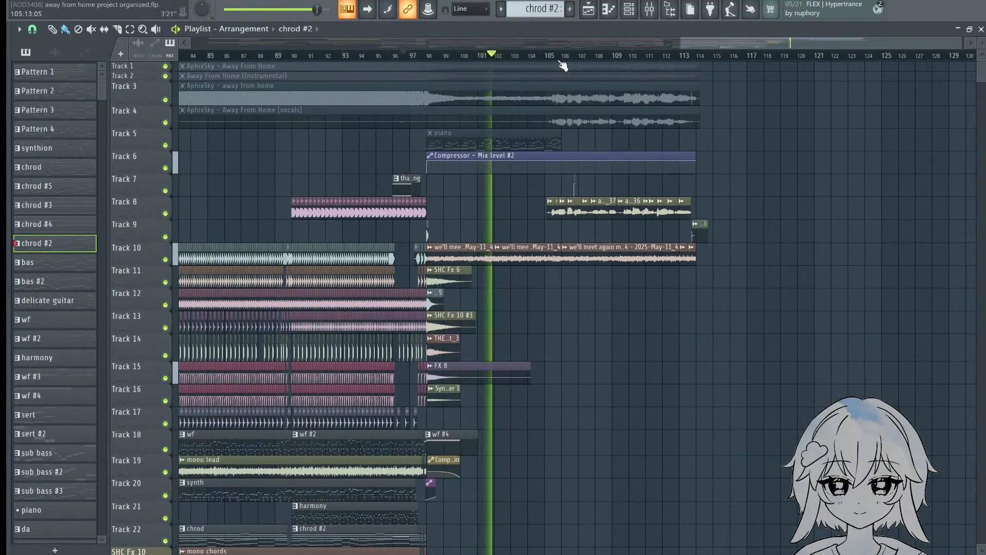
pyautogui.scroll(5, 563, 63)
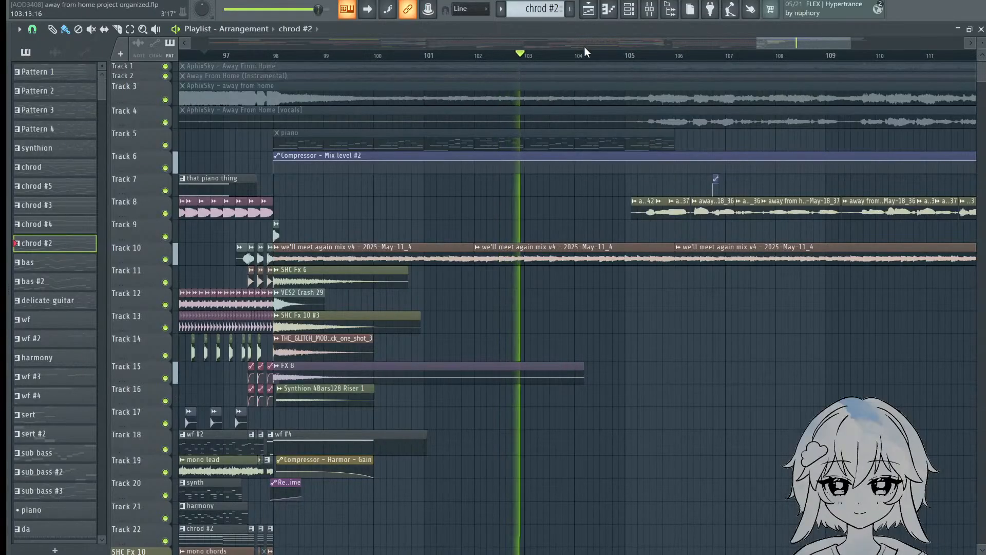
pyautogui.scroll(-3, 584, 47)
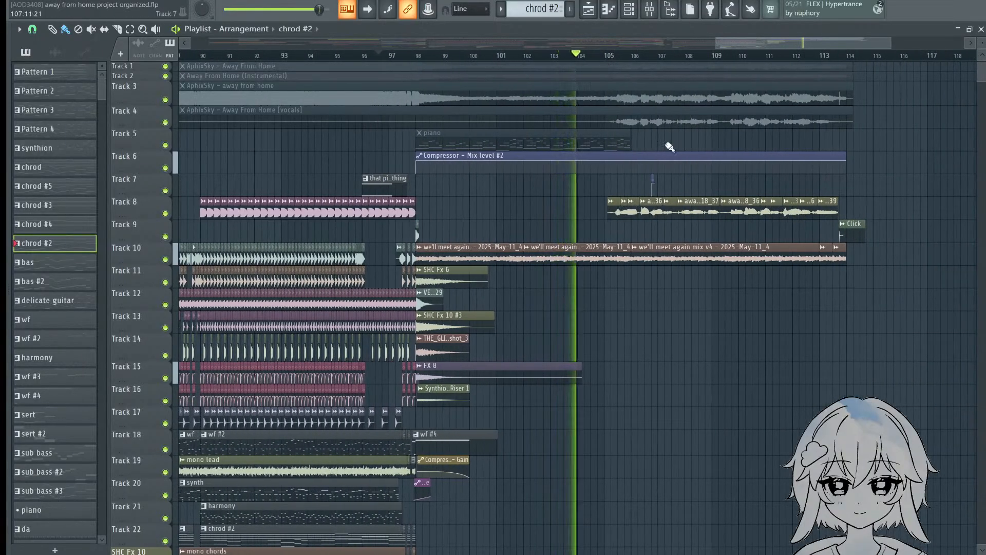
pyautogui.scroll(-2, 636, 61)
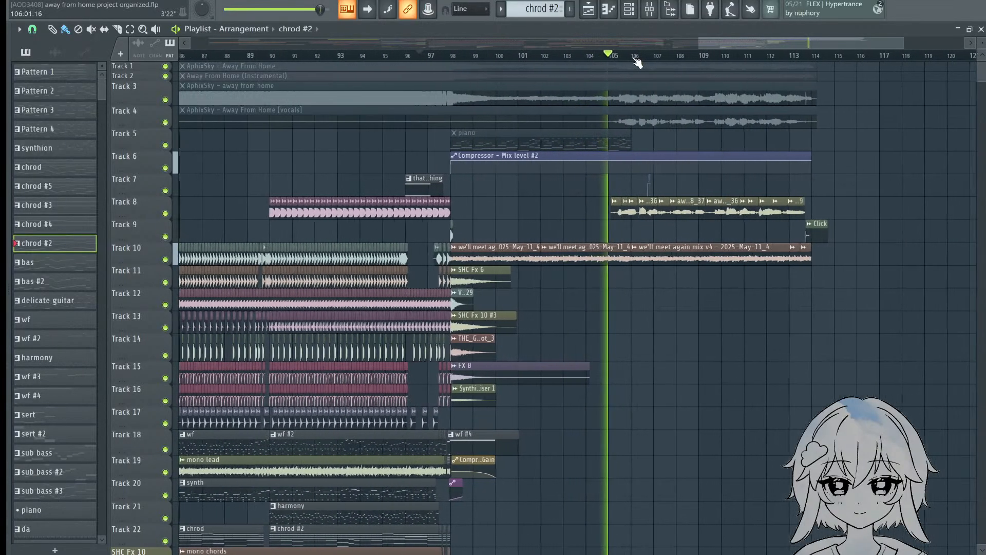
pyautogui.scroll(-1, 637, 61)
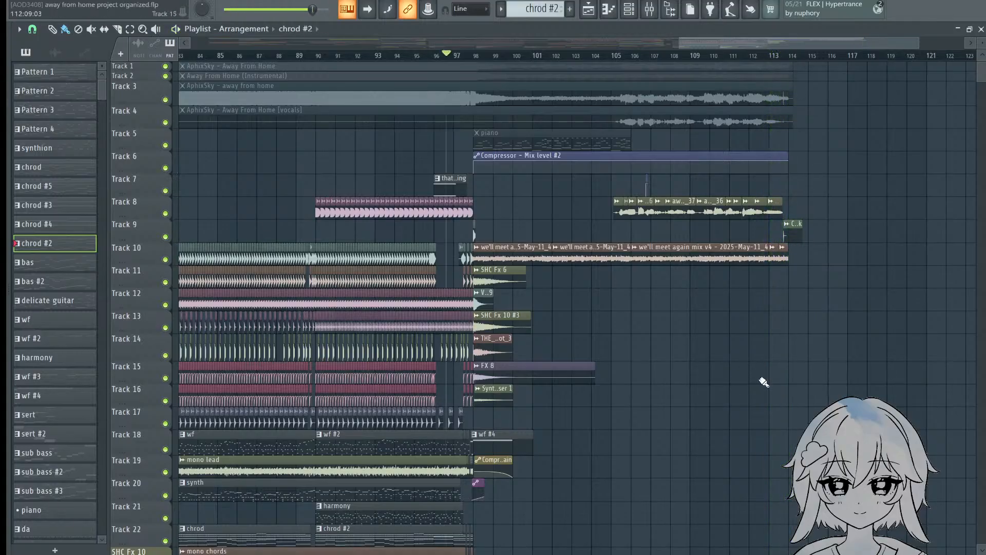
# Step: Duplicate the clips on Tracks 10 and 11 across bars 82 to 89 and place the copies on Tracks 6 and 7
pyautogui.scroll(-2, 758, 355)
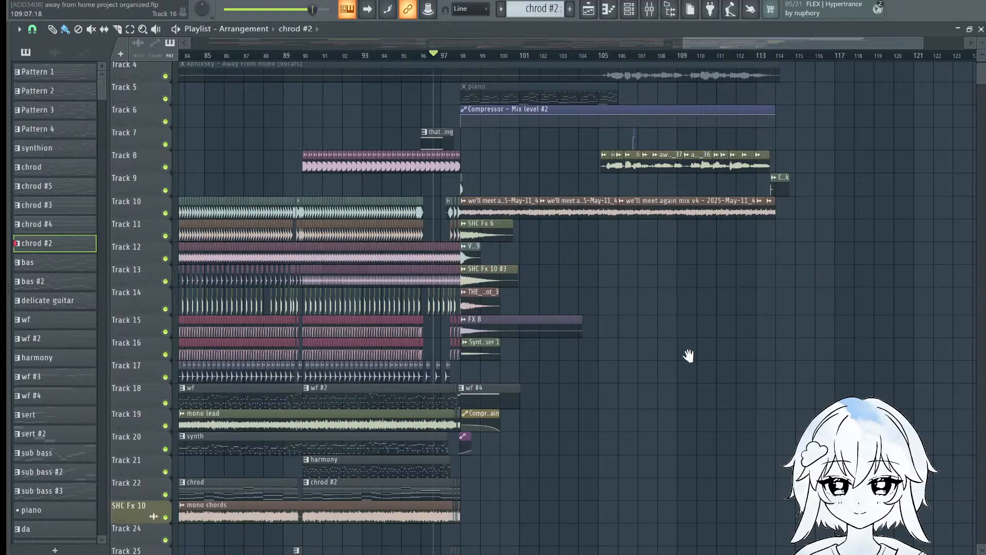
pyautogui.moveTo(689, 355); pyautogui.dragTo(835, 380)
pyautogui.moveTo(693, 299); pyautogui.dragTo(835, 316)
pyautogui.moveTo(465, 319); pyautogui.dragTo(706, 183)
pyautogui.scroll(5, 719, 160)
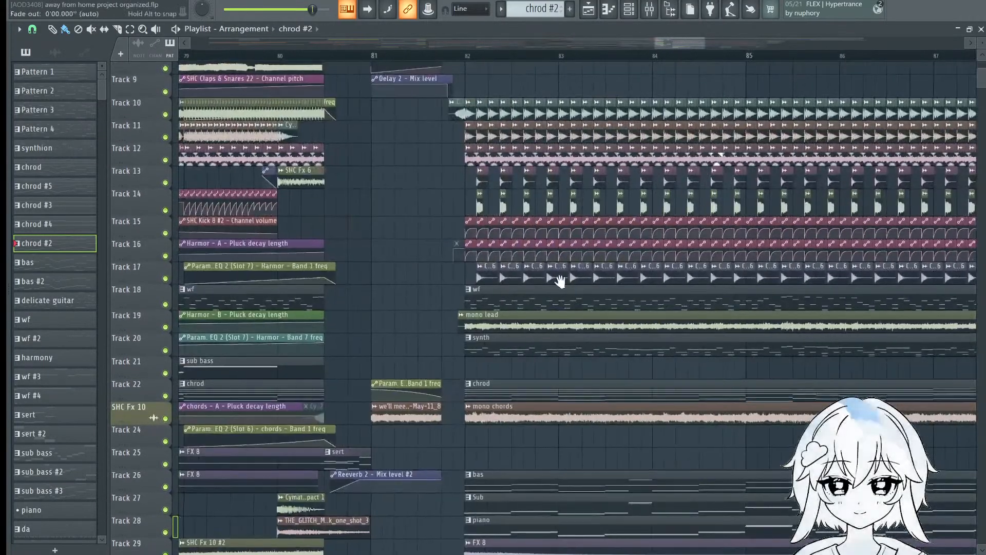
pyautogui.moveTo(559, 282); pyautogui.dragTo(516, 315)
pyautogui.moveTo(573, 242); pyautogui.dragTo(398, 340)
pyautogui.scroll(-4, 731, 242)
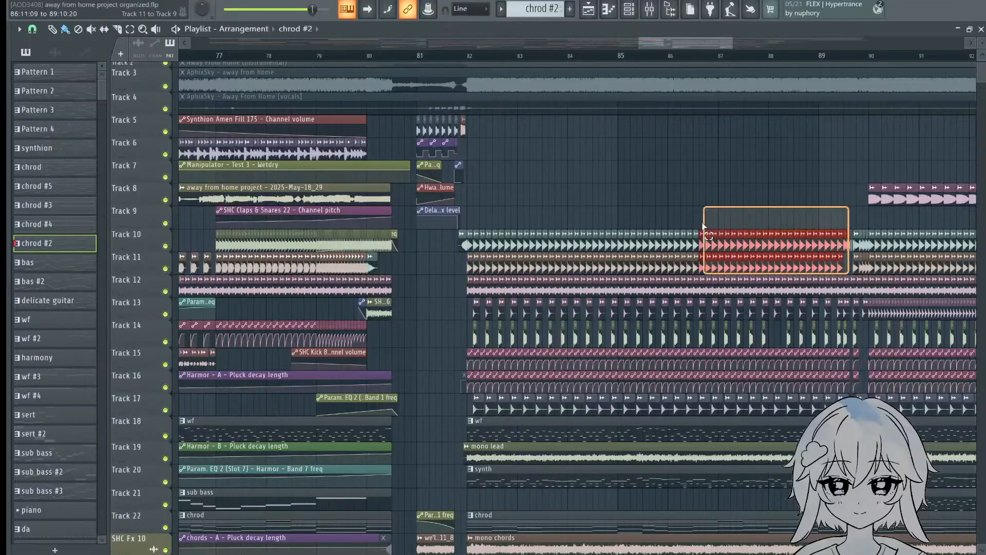
pyautogui.moveTo(704, 226); pyautogui.dragTo(460, 229)
pyautogui.scroll(4, 477, 229)
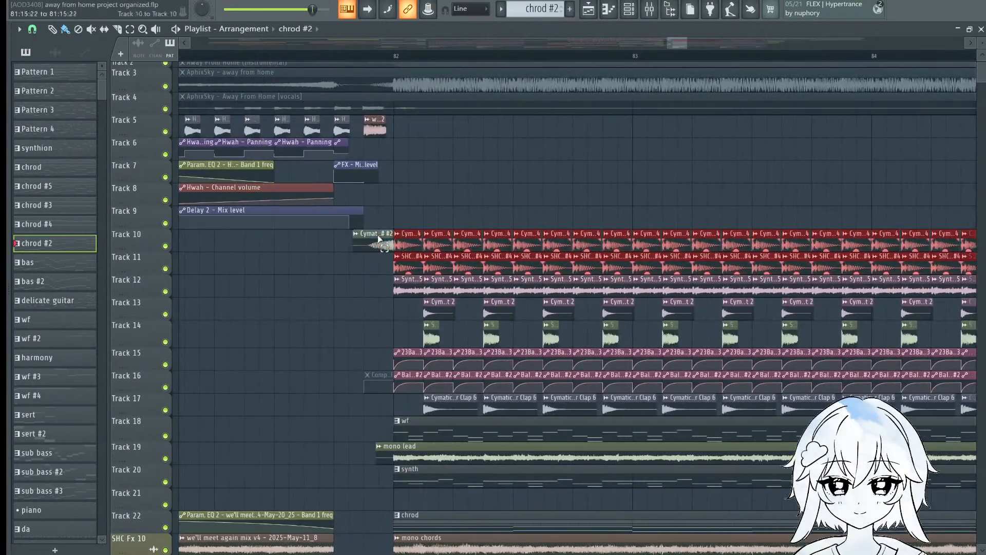
pyautogui.hotkey('ctrl', 'b')
pyautogui.moveTo(317, 243); pyautogui.dragTo(425, 150)
# Step: Play from the middle of bar 81 into the start of the second drop at bar 82
pyautogui.scroll(-1, 272, 56)
pyautogui.click(267, 56)
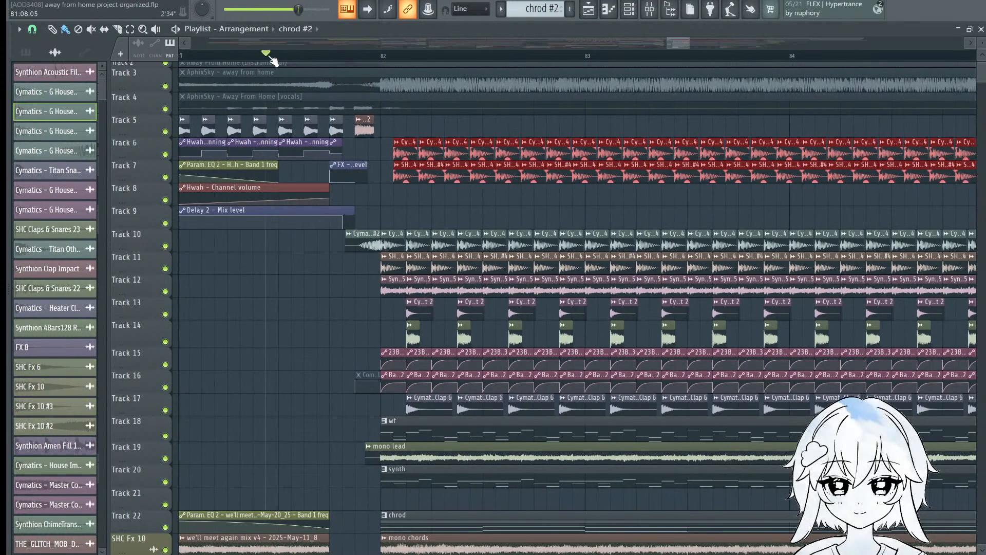
pyautogui.scroll(-3, 267, 56)
pyautogui.press('space')
pyautogui.scroll(3, 352, 200)
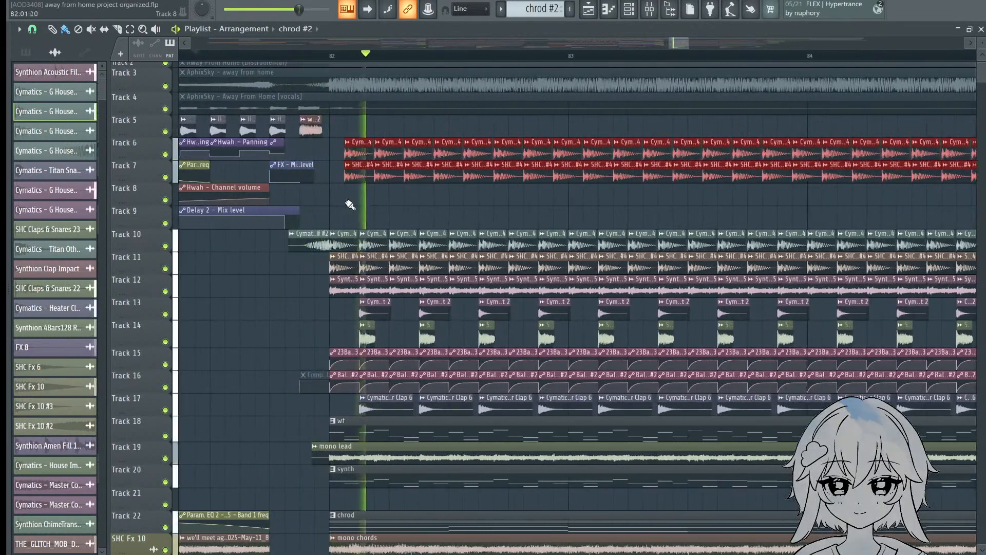
# Step: Move the duplicated clips over the second half of the drop, onto Tracks 5 and 6 from about bar 90
pyautogui.scroll(-9, 354, 205)
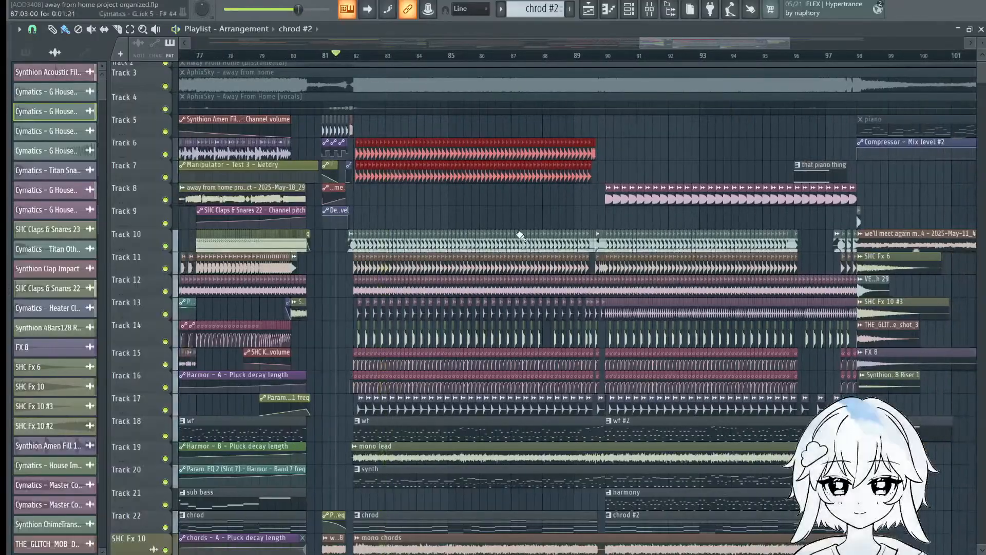
pyautogui.scroll(4, 461, 226)
pyautogui.moveTo(320, 236); pyautogui.dragTo(357, 315)
pyautogui.scroll(-2, 357, 315)
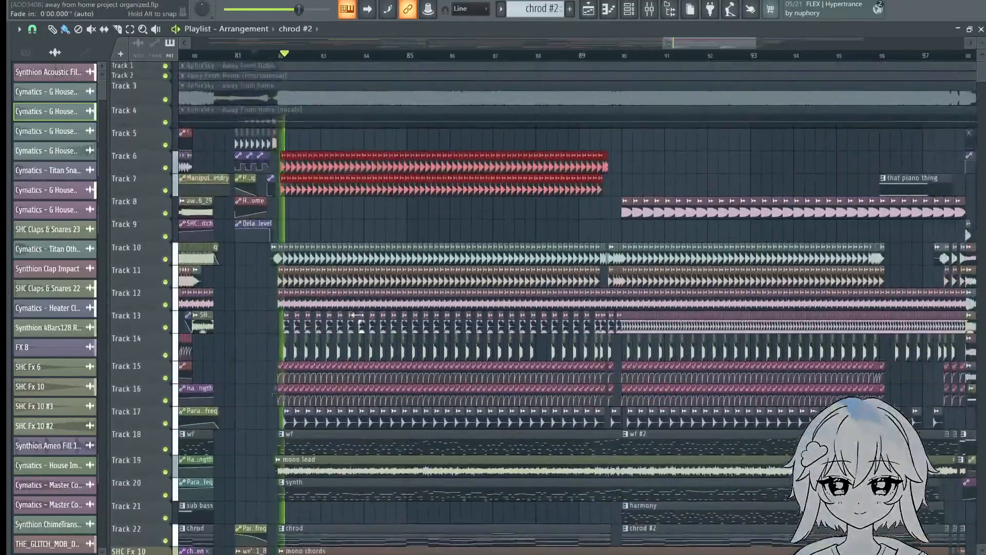
pyautogui.scroll(3, 356, 315)
pyautogui.scroll(2, 206, 164)
pyautogui.moveTo(195, 166); pyautogui.dragTo(855, 125)
pyautogui.scroll(-3, 661, 221)
pyautogui.moveTo(606, 227); pyautogui.dragTo(418, 217)
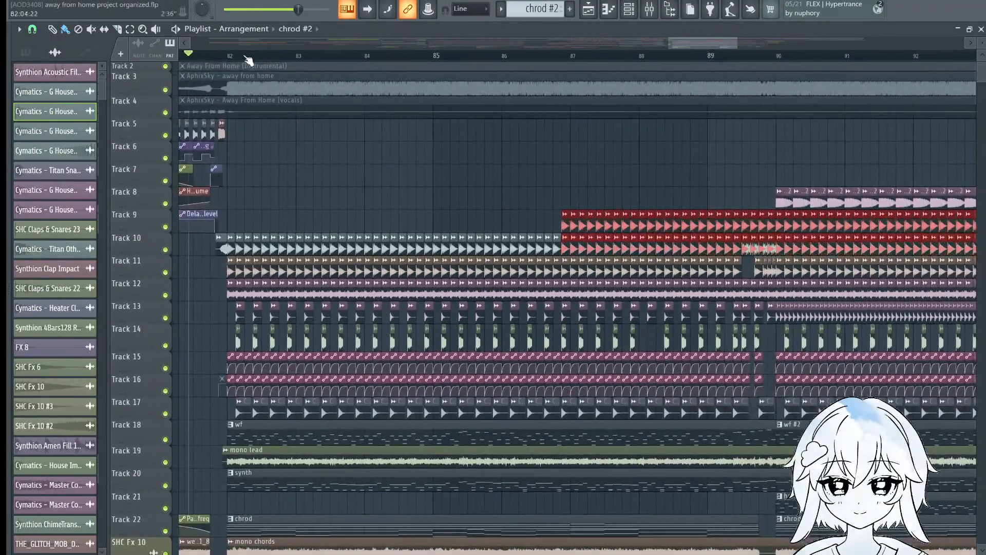
# Step: Play the second drop from just before bar 82 and follow it toward the duplicated clips at bar 90
pyautogui.click(220, 57)
pyautogui.moveTo(298, 9); pyautogui.dragTo(299, 10)
pyautogui.scroll(3, 363, 209)
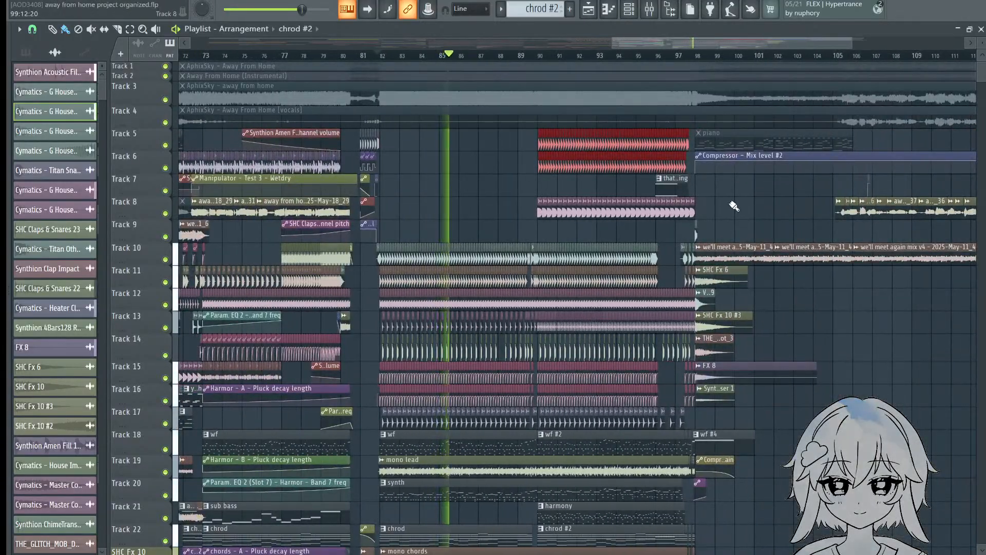
pyautogui.scroll(-1, 671, 234)
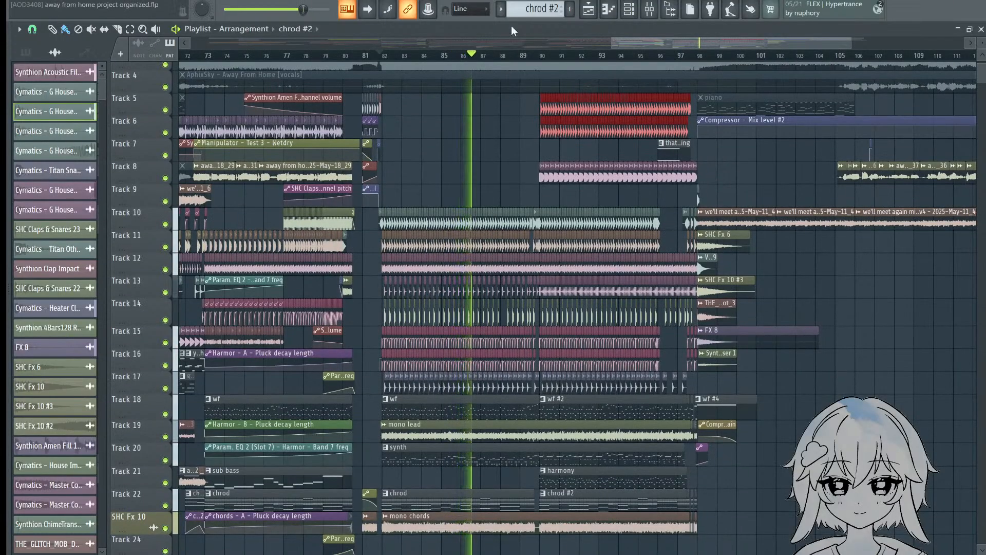
pyautogui.scroll(4, 547, 58)
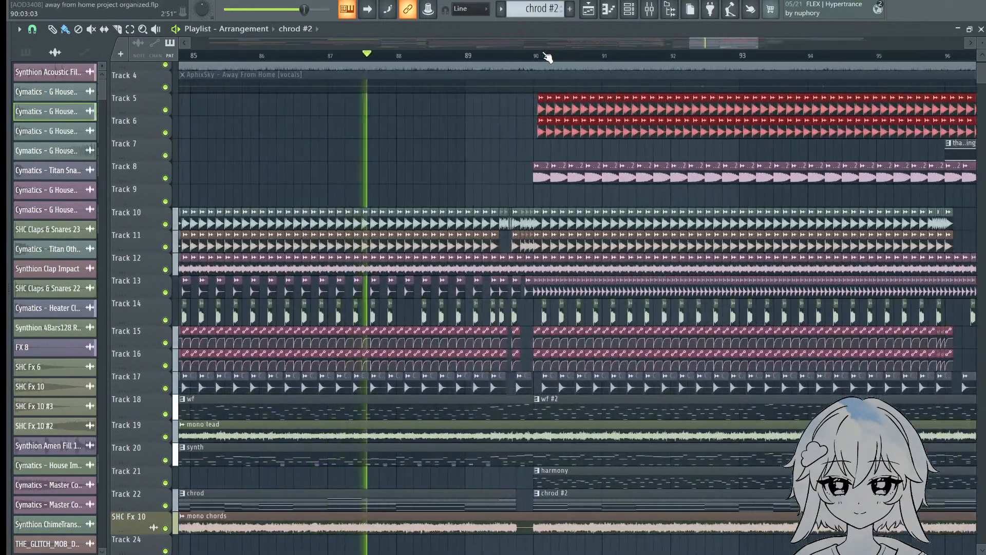
pyautogui.scroll(-1, 547, 58)
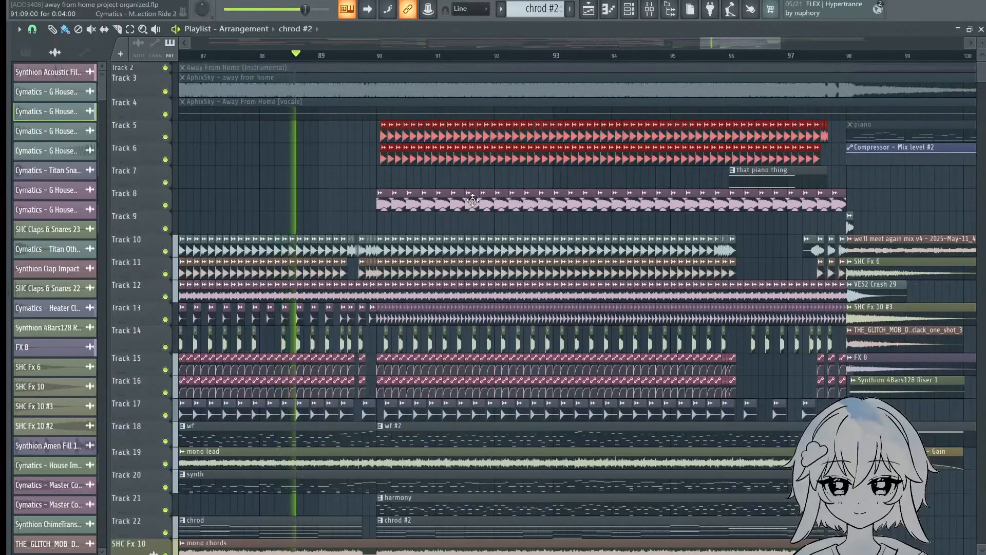
# Step: Follow the playback from bar 90 to bar 96, examining the duplicated clips alongside the other drum layers
pyautogui.moveTo(460, 122); pyautogui.dragTo(485, 96)
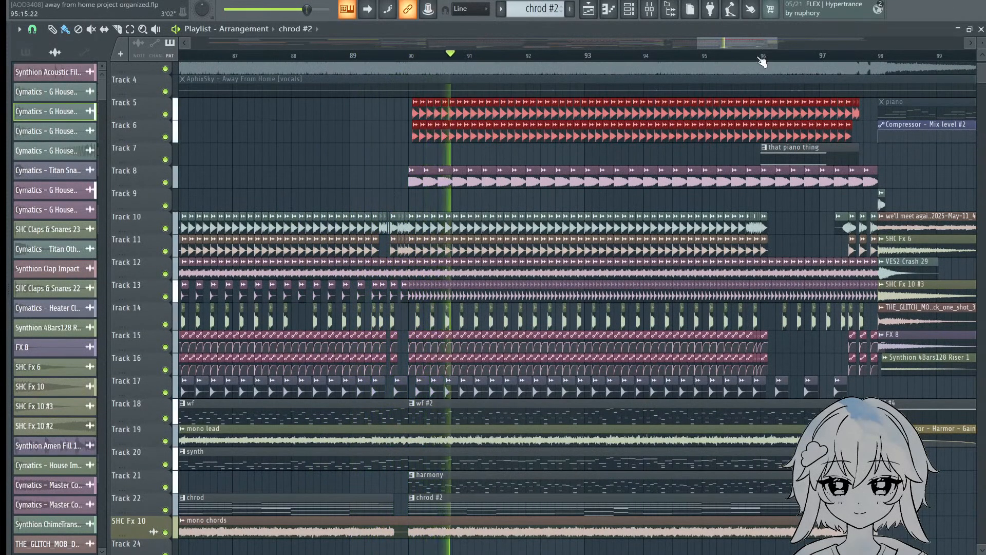
pyautogui.scroll(2, 763, 61)
pyautogui.scroll(-4, 763, 60)
pyautogui.scroll(4, 718, 137)
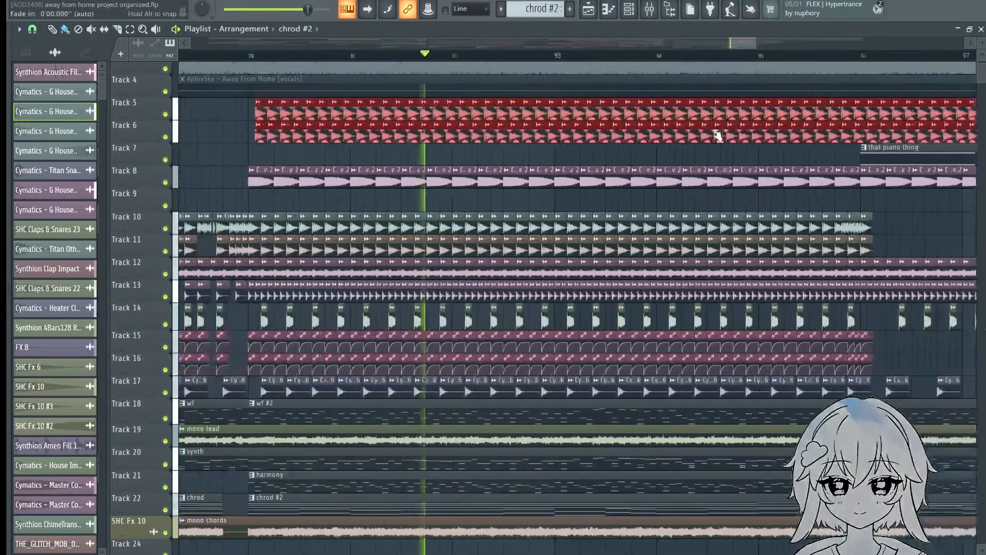
pyautogui.scroll(-3, 649, 204)
pyautogui.scroll(-1, 608, 203)
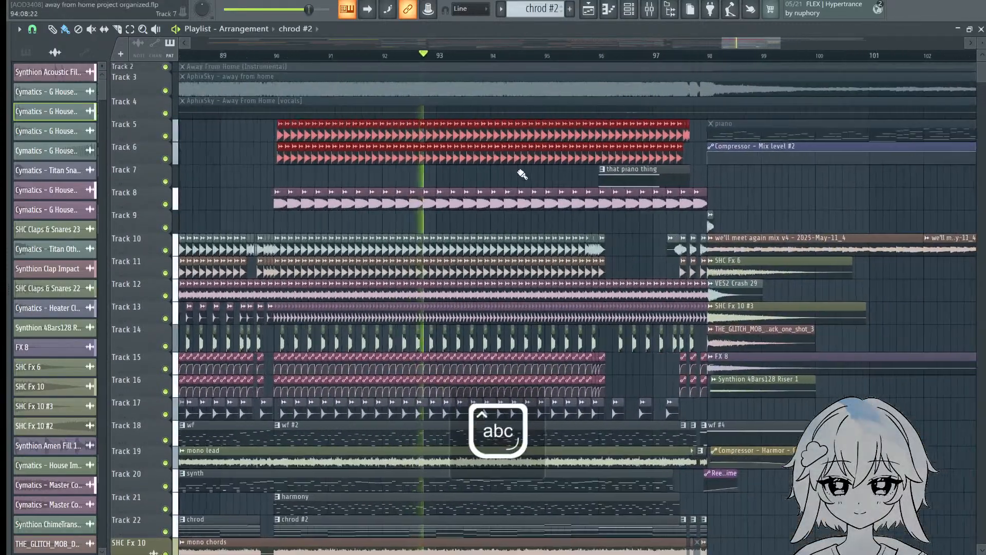
pyautogui.scroll(2, 652, 137)
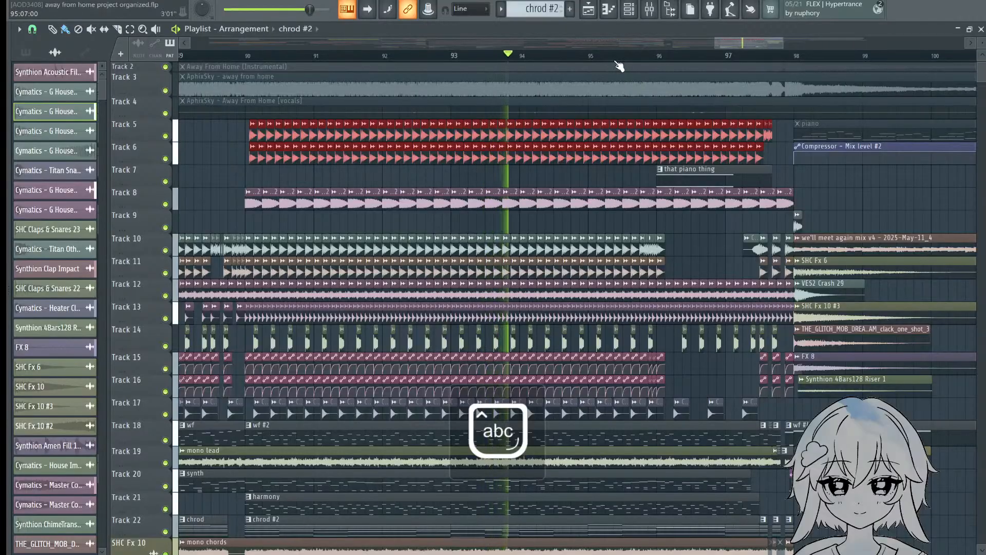
pyautogui.scroll(4, 738, 157)
pyautogui.press('capslock')
pyautogui.scroll(-2, 465, 75)
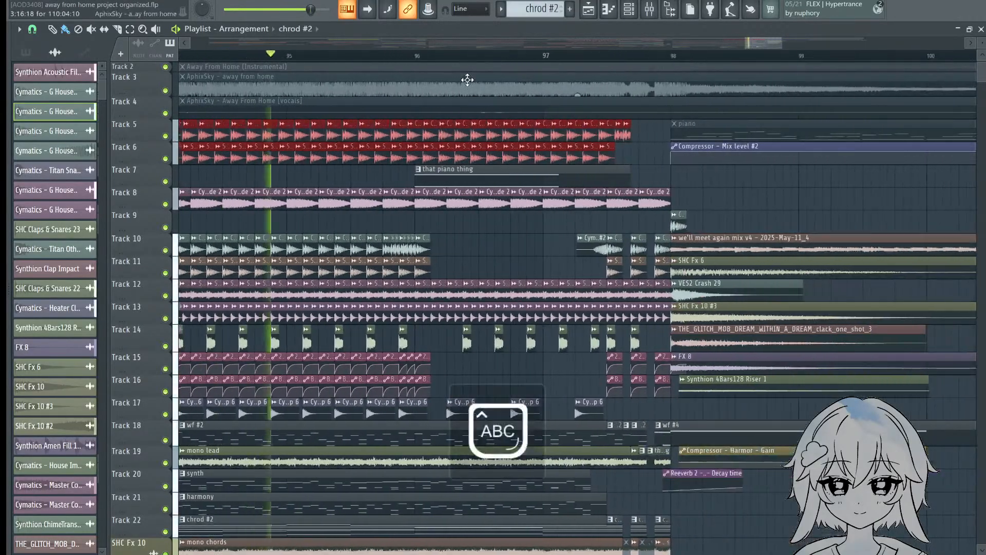
pyautogui.press('capslock')
pyautogui.scroll(-1, 472, 102)
pyautogui.scroll(3, 483, 125)
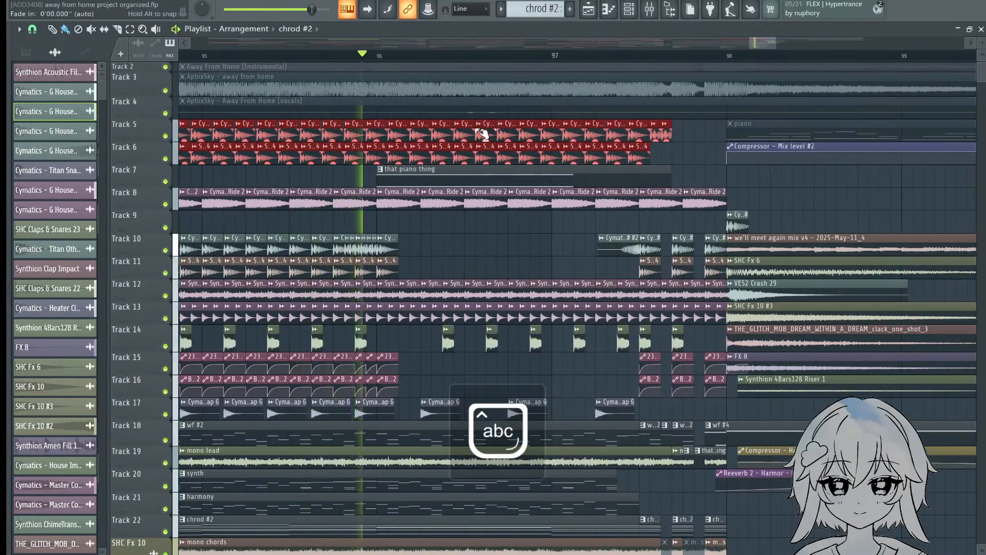
# Step: Remove the duplicated clips from Tracks 5 and 6 and follow the playback to the end of the drop at bar 98
pyautogui.scroll(-6, 484, 144)
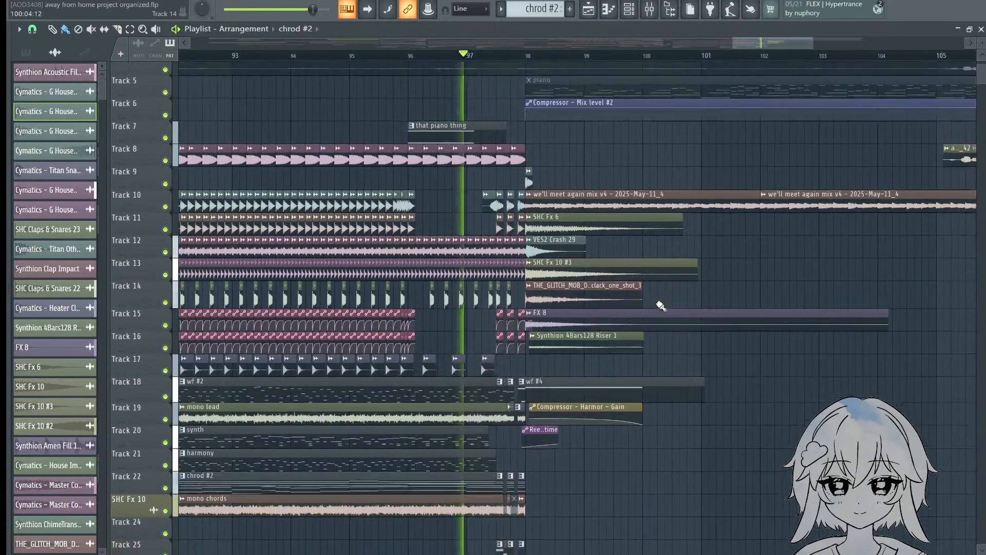
pyautogui.scroll(-4, 621, 184)
pyautogui.scroll(5, 621, 185)
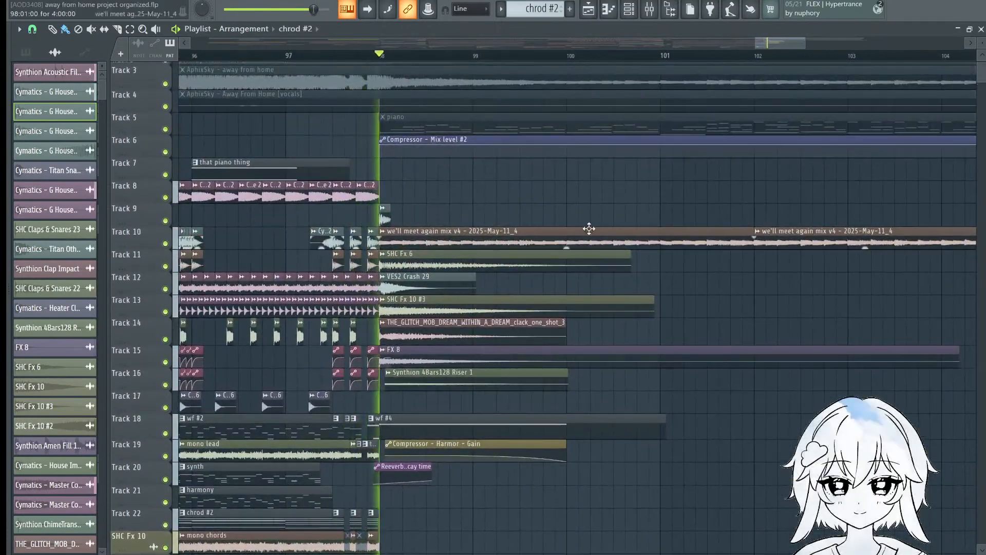
# Step: Stop the playback and move the playhead back to the middle of bar 89, before the drop's second half
pyautogui.scroll(-3, 641, 210)
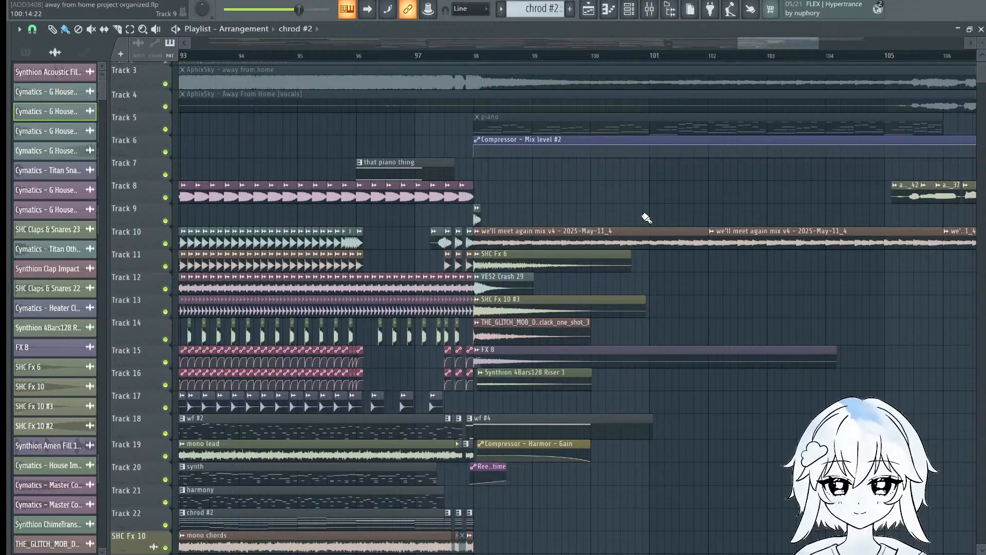
pyautogui.scroll(-5, 486, 53)
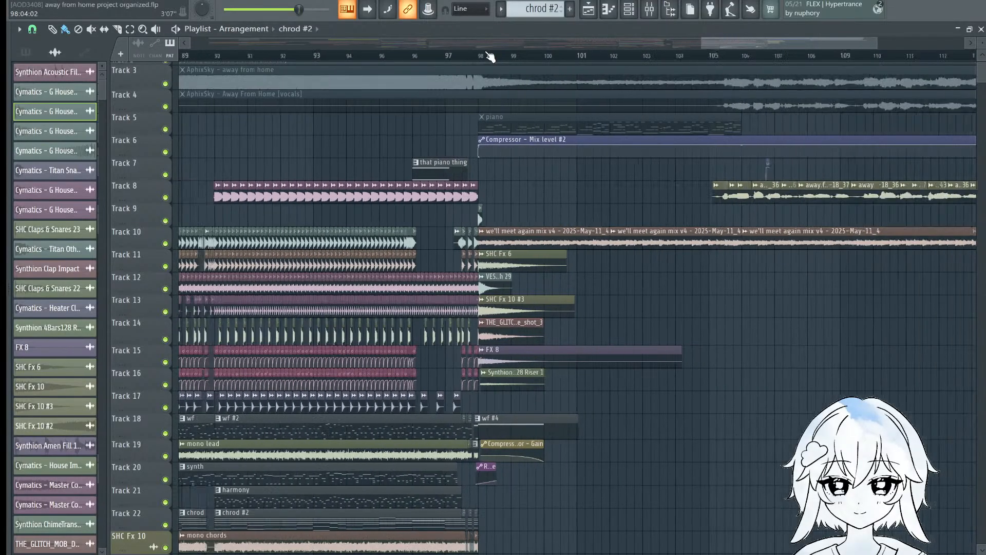
pyautogui.click(454, 54)
pyautogui.scroll(2, 454, 54)
pyautogui.click(364, 56)
pyautogui.click(223, 58)
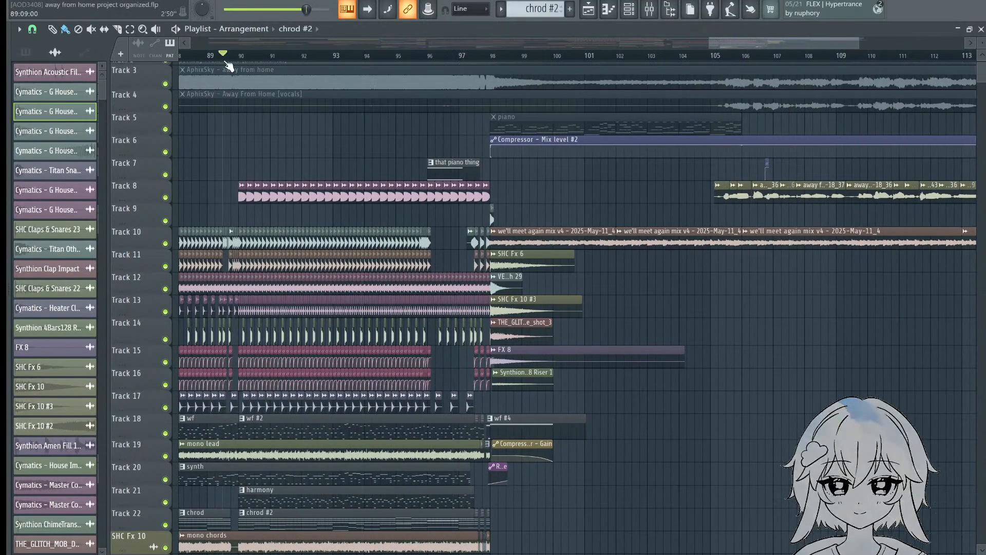
# Step: Look over the second drop and move the playhead to the start of the "that piano thing" clip at bar 96
pyautogui.moveTo(398, 328); pyautogui.dragTo(516, 309)
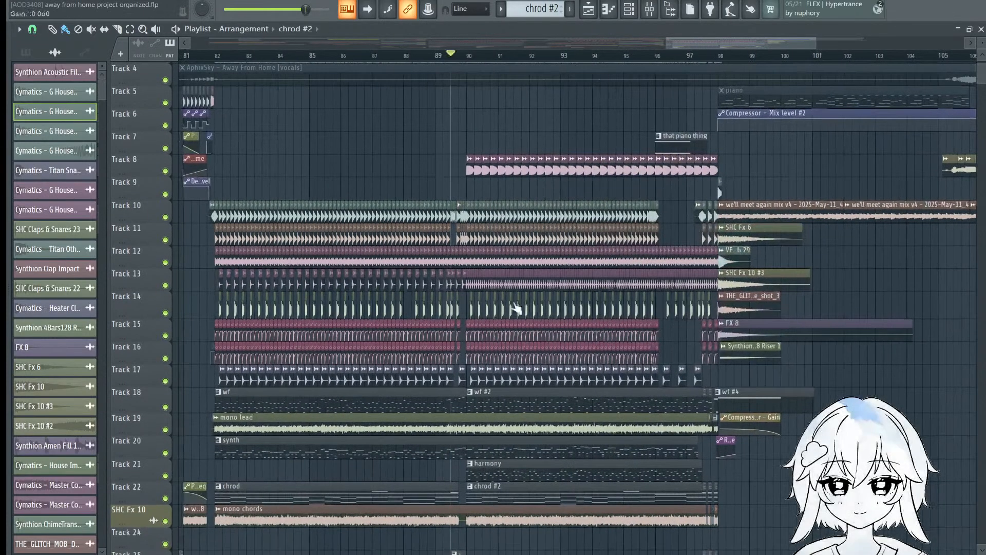
pyautogui.moveTo(660, 282); pyautogui.dragTo(411, 323)
pyautogui.scroll(5, 418, 58)
pyautogui.click(417, 57)
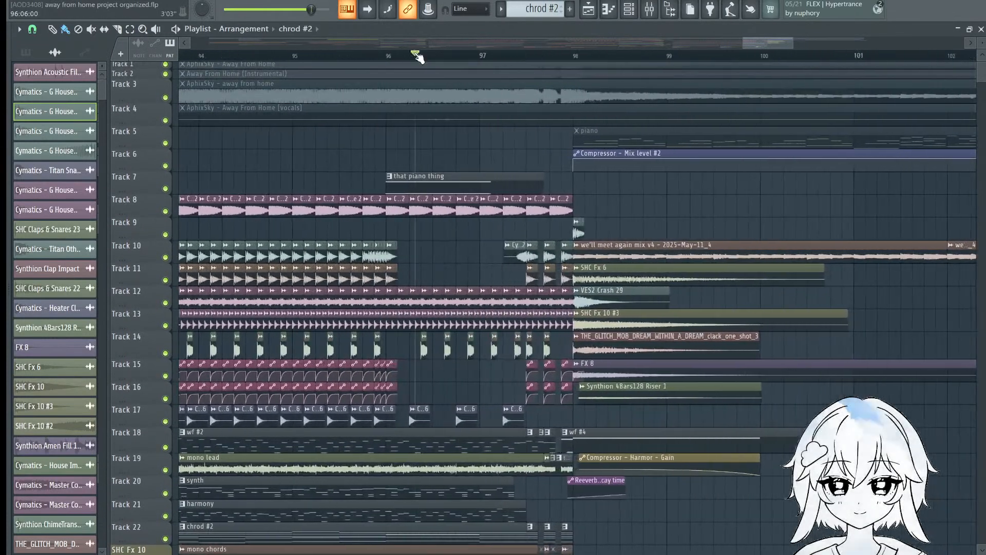
pyautogui.scroll(-5, 418, 58)
pyautogui.scroll(-3, 425, 65)
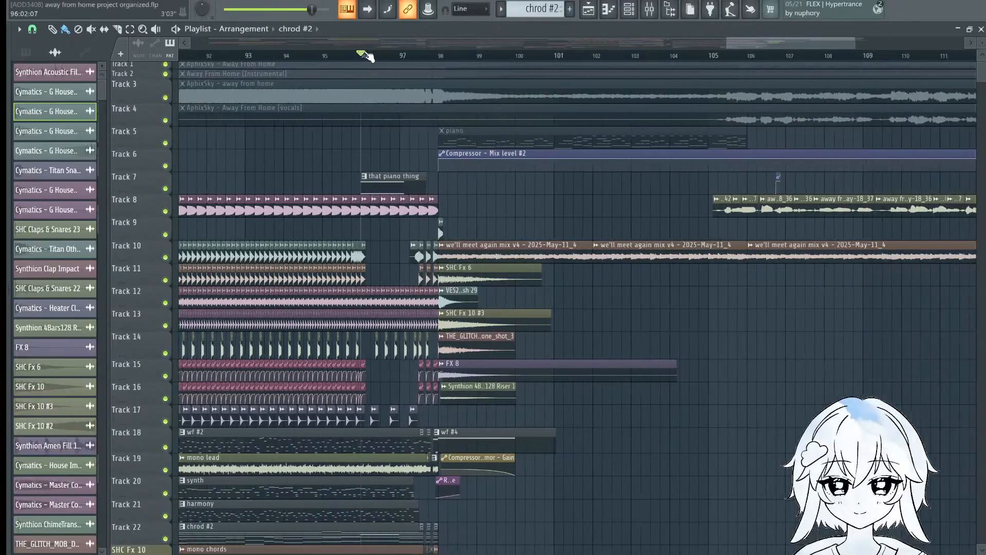
# Step: Play from just before bar 98 and follow the transition from the drop into the next section
pyautogui.click(399, 57)
pyautogui.scroll(3, 399, 57)
pyautogui.click(433, 57)
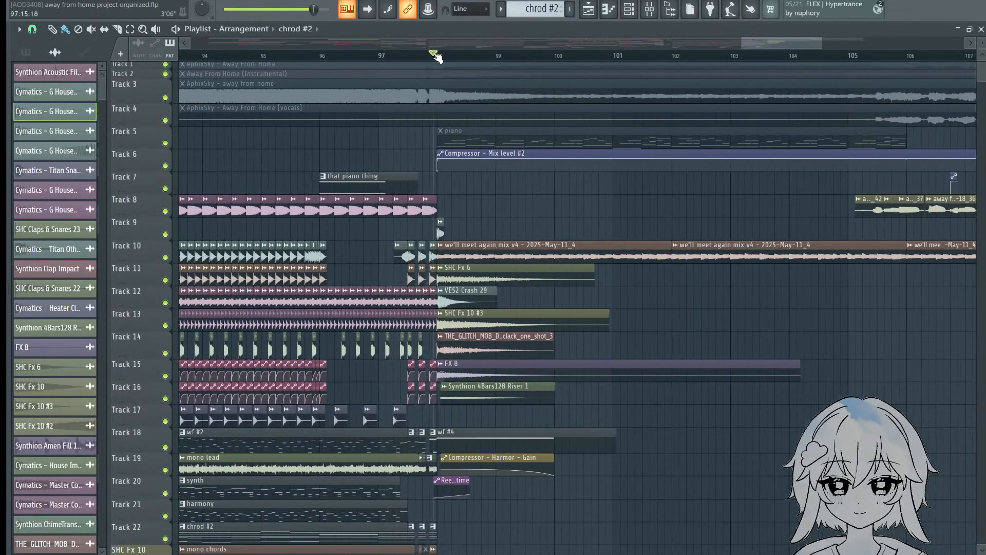
pyautogui.scroll(-3, 596, 234)
pyautogui.press('space')
pyautogui.scroll(-2, 604, 234)
pyautogui.moveTo(608, 230); pyautogui.dragTo(527, 360)
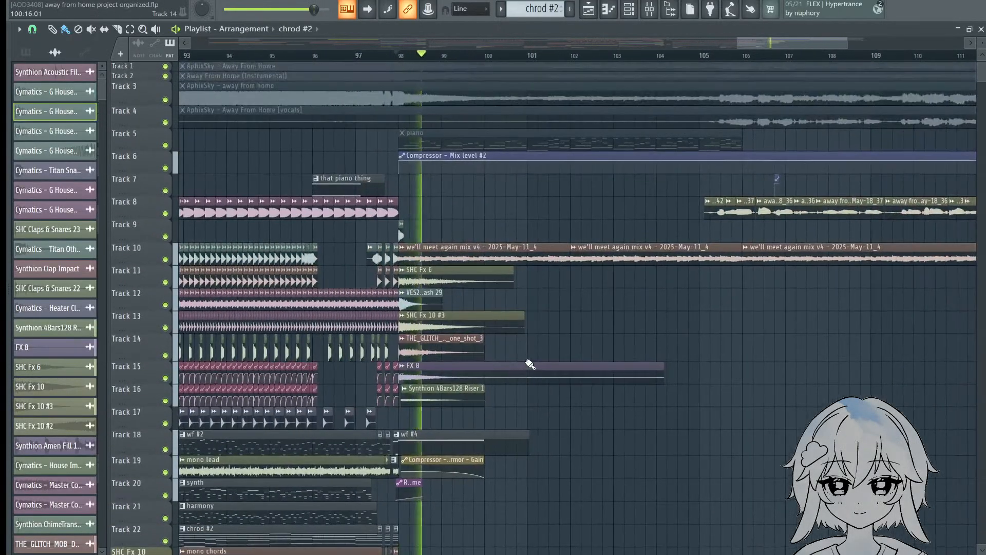
pyautogui.scroll(1, 527, 360)
pyautogui.scroll(-2, 530, 363)
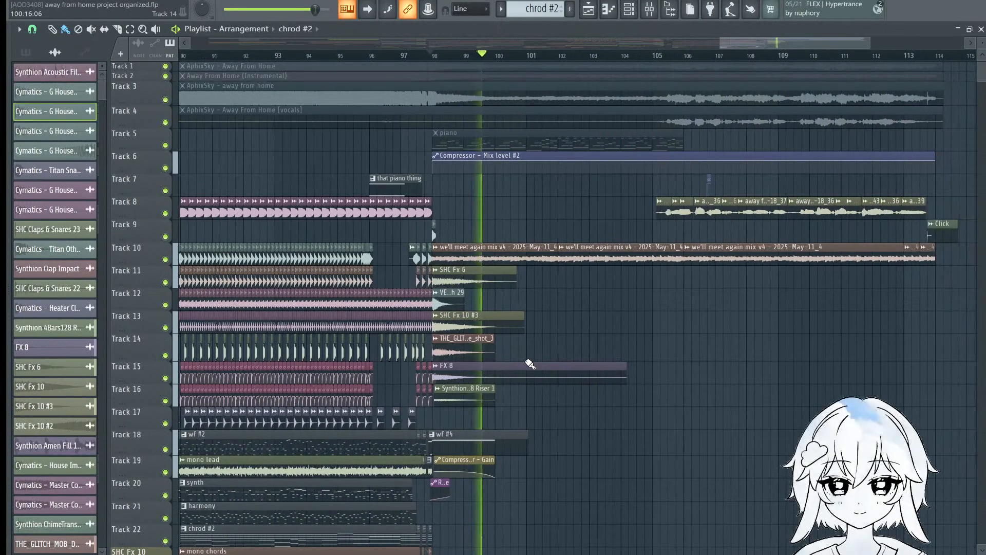
# Step: Stop the playback and move the playhead back to just after bar 97, near the end of the drop
pyautogui.press('capslock')
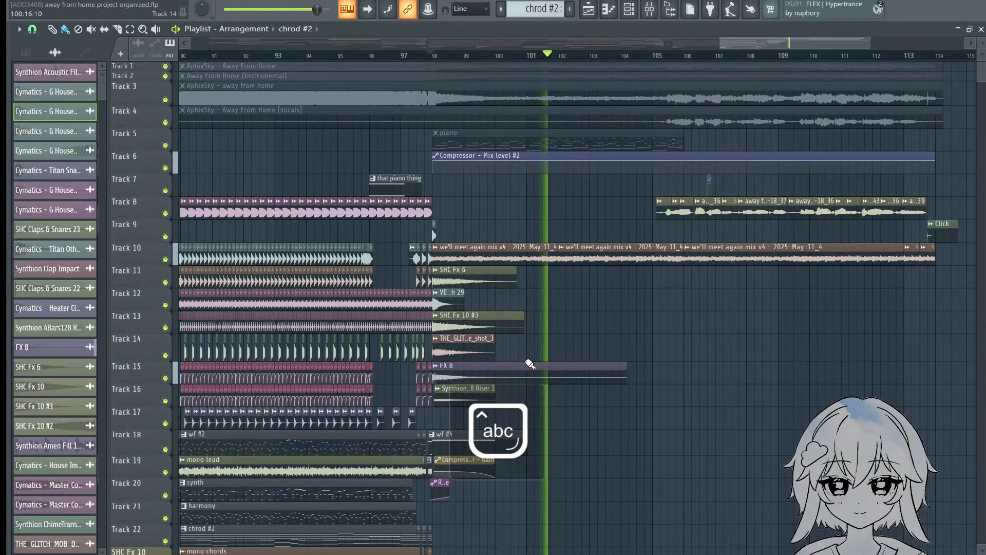
pyautogui.press('space')
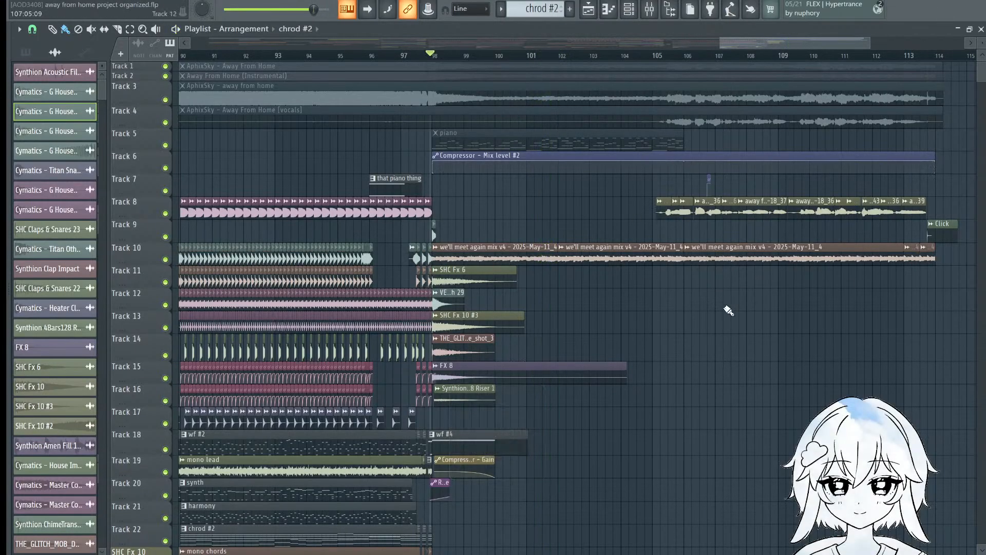
pyautogui.moveTo(728, 310); pyautogui.dragTo(596, 308)
pyautogui.moveTo(449, 336); pyautogui.dragTo(639, 343)
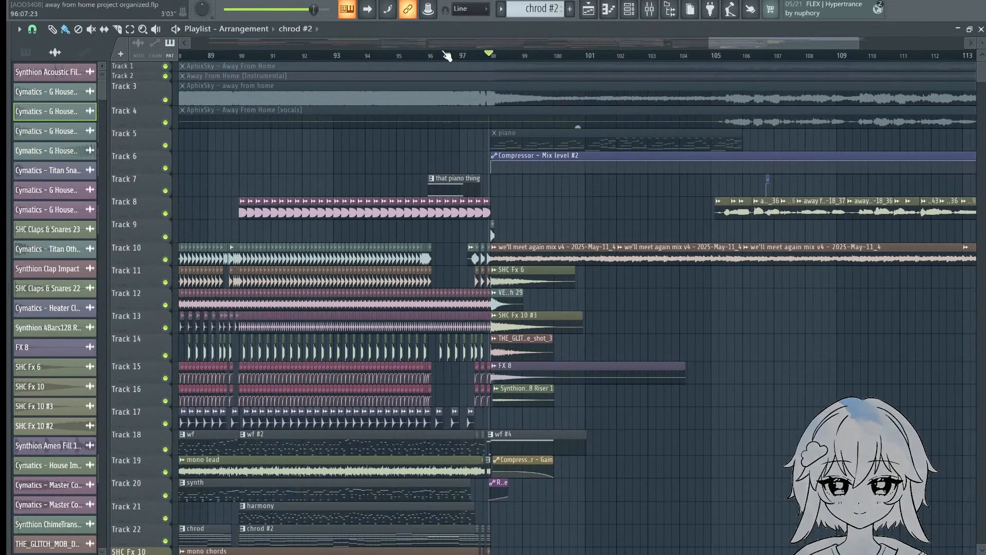
pyautogui.click(468, 59)
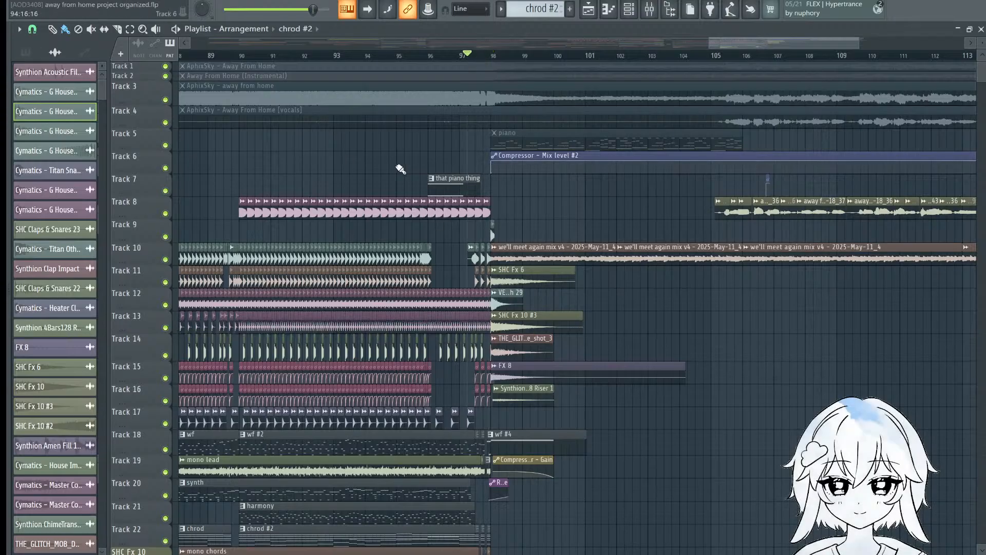
# Step: Look over the transition out of the drop and place the playhead just before bar 98
pyautogui.moveTo(490, 302); pyautogui.dragTo(664, 140)
pyautogui.press('capslock')
pyautogui.scroll(-3, 602, 334)
pyautogui.moveTo(588, 338); pyautogui.dragTo(683, 99)
pyautogui.moveTo(471, 415); pyautogui.dragTo(329, 543)
pyautogui.scroll(4, 526, 264)
pyautogui.moveTo(396, 203); pyautogui.dragTo(539, 297)
pyautogui.scroll(2, 436, 154)
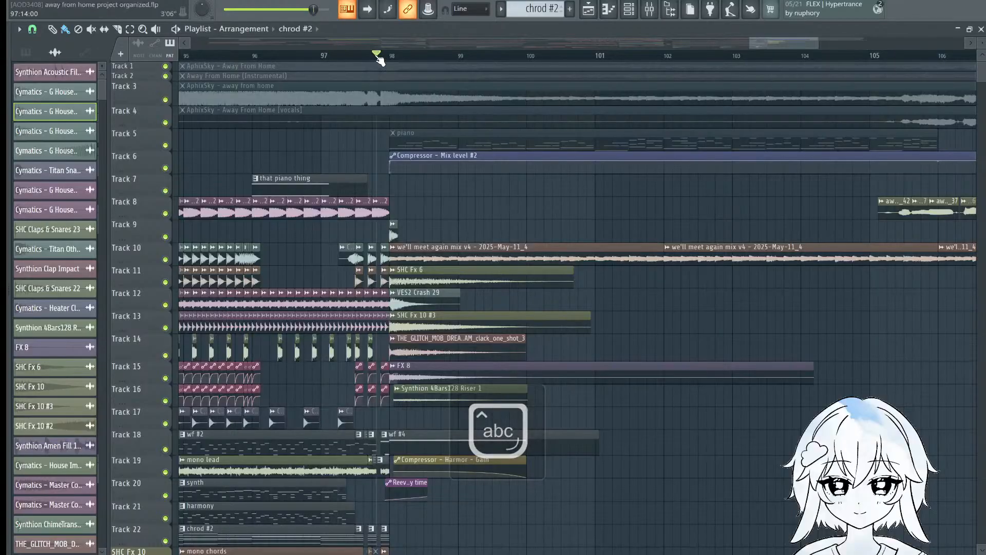
pyautogui.scroll(-2, 379, 60)
pyautogui.scroll(-2, 516, 313)
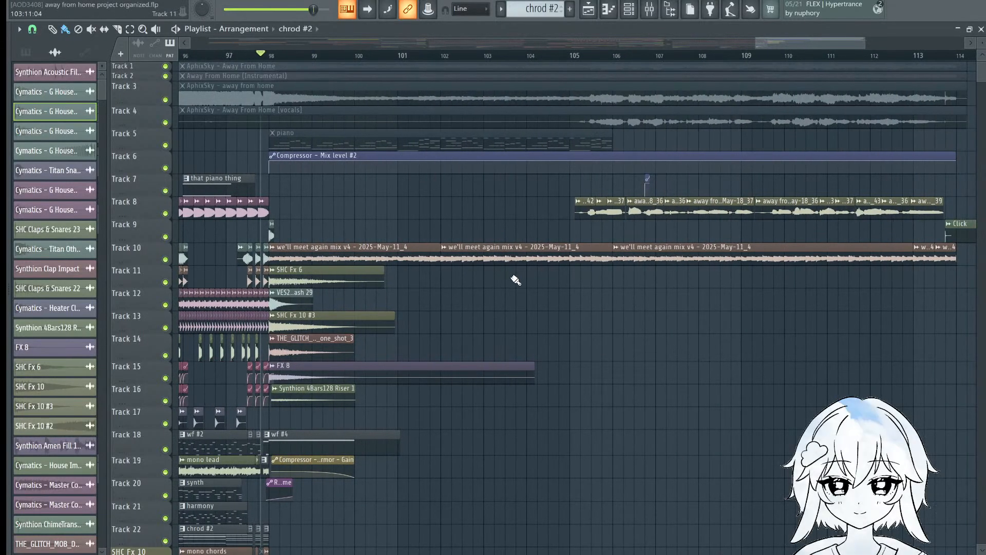
# Step: Play from just before bar 98 with Track 10 soloed and inspect the settings of its first "we'll meet again mix v4 - 2025-May-11_4" clip
pyautogui.press('capslock')
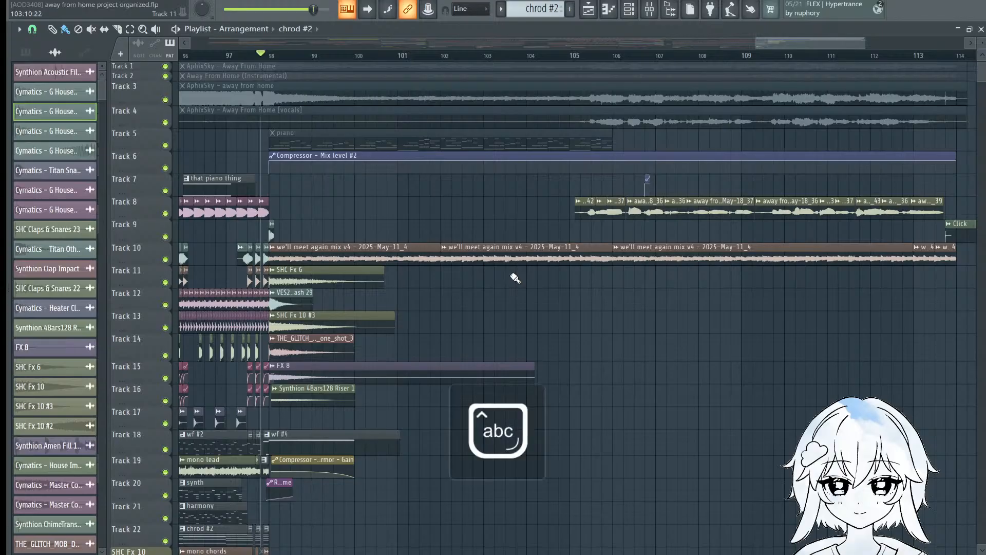
pyautogui.press('space')
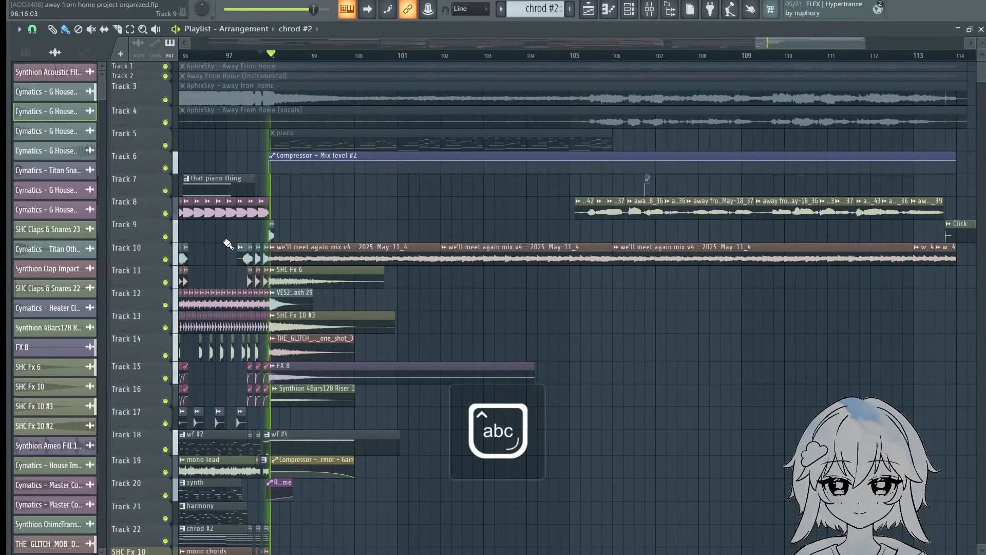
pyautogui.rightClick(166, 259)
pyautogui.click(379, 257)
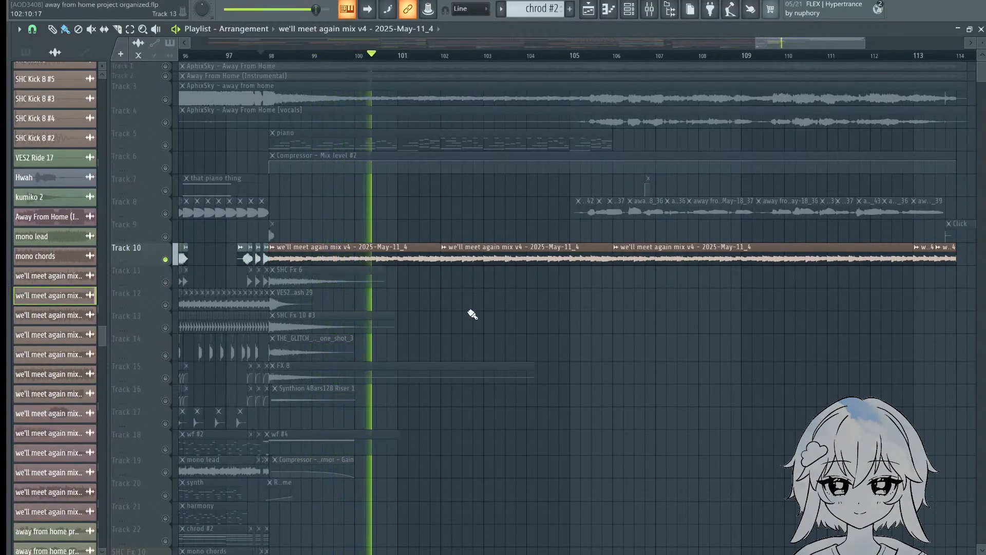
pyautogui.doubleClick(405, 255)
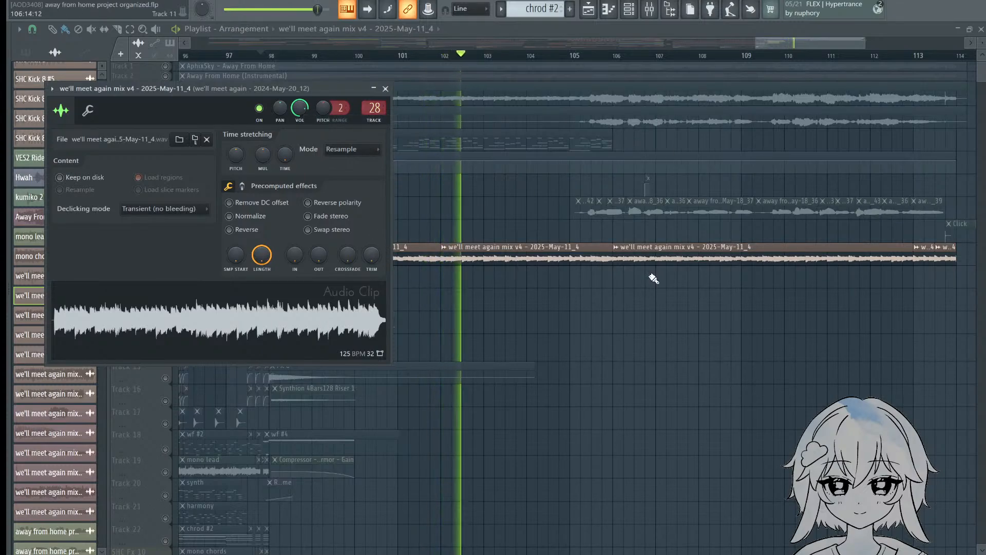
pyautogui.press('Escape')
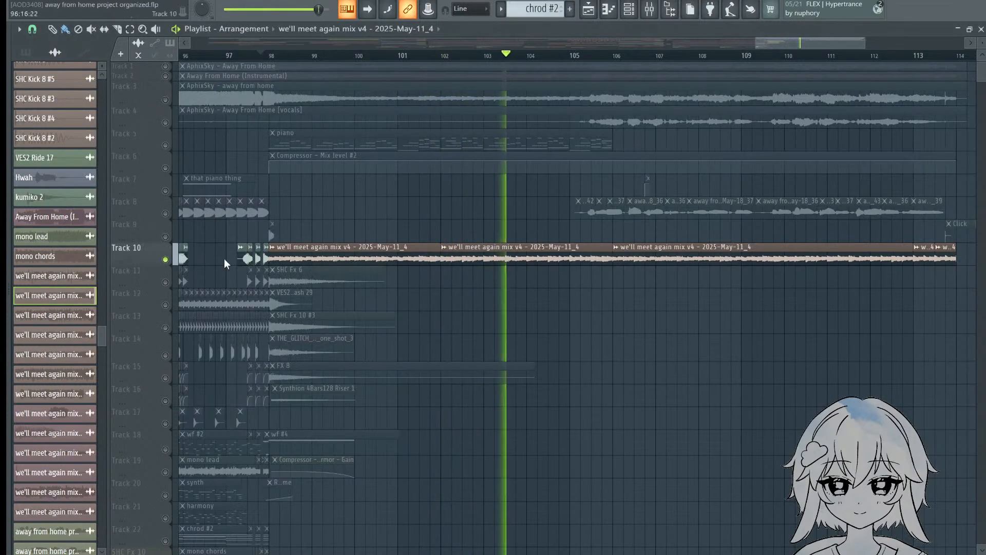
# Step: Bring Tracks 7, 8 and 9 back in alongside Track 10 and follow the playback to the end of the song
pyautogui.click(165, 213)
pyautogui.click(165, 190)
pyautogui.hscroll(3, 810, 272)
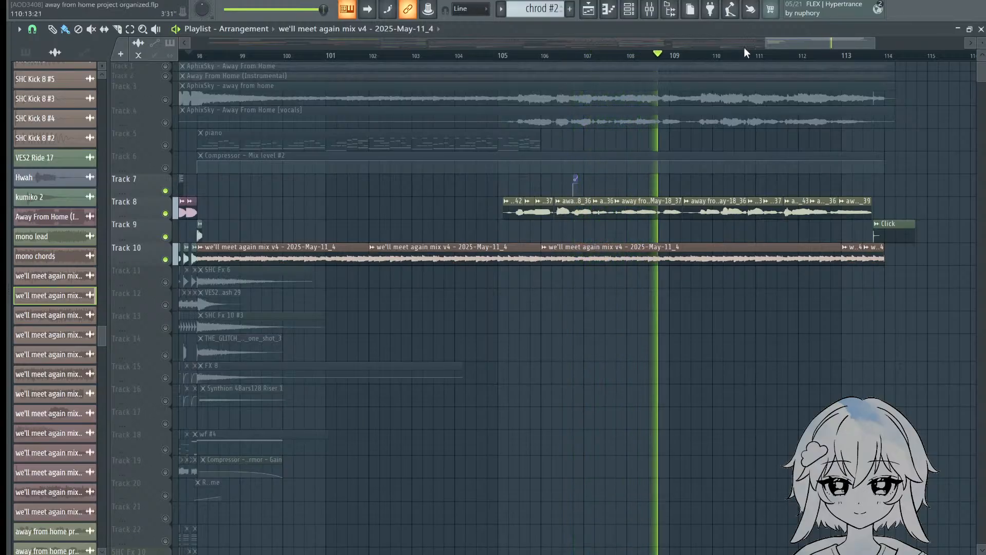
pyautogui.scroll(-6, 745, 51)
pyautogui.scroll(-2, 749, 55)
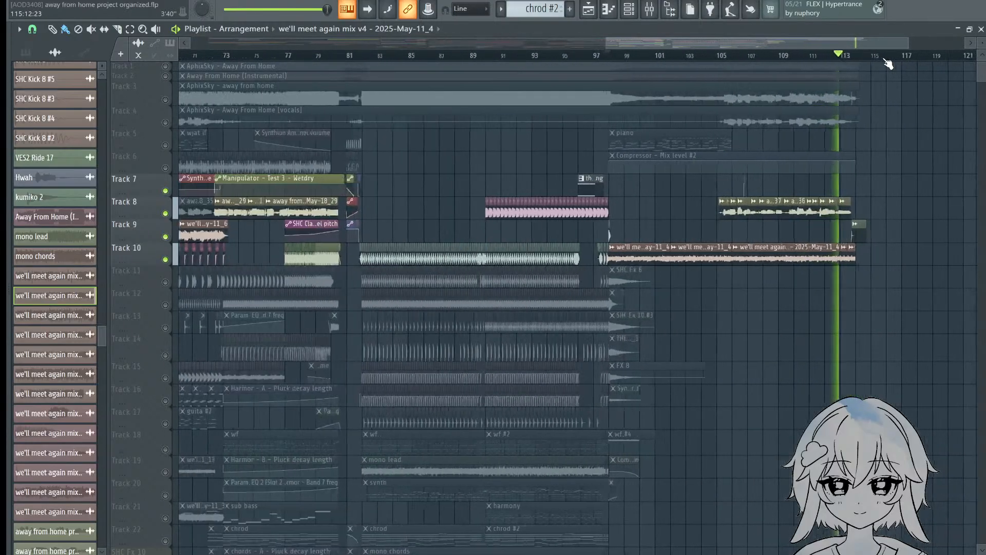
pyautogui.scroll(8, 890, 59)
pyautogui.moveTo(573, 254); pyautogui.dragTo(744, 235)
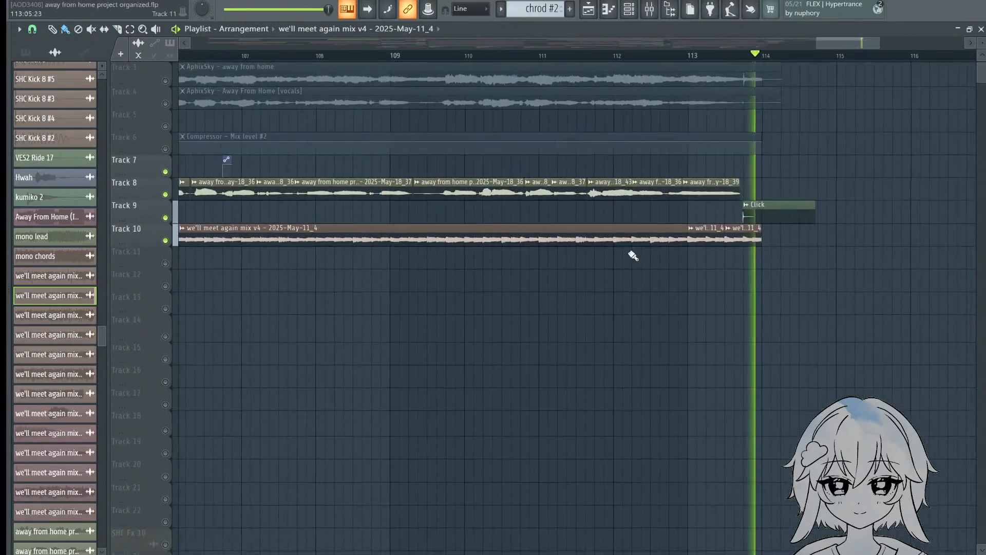
# Step: Stop the playback and clear the solo so that all tracks are audible
pyautogui.press('space')
pyautogui.rightClick(165, 194)
pyautogui.rightClick(165, 194)
# Step: Examine the tracks of the closing section after bar 98 and their place in the full arrangement
pyautogui.scroll(-4, 650, 259)
pyautogui.moveTo(650, 259); pyautogui.dragTo(770, 224)
pyautogui.press('capslock')
pyautogui.scroll(-5, 770, 225)
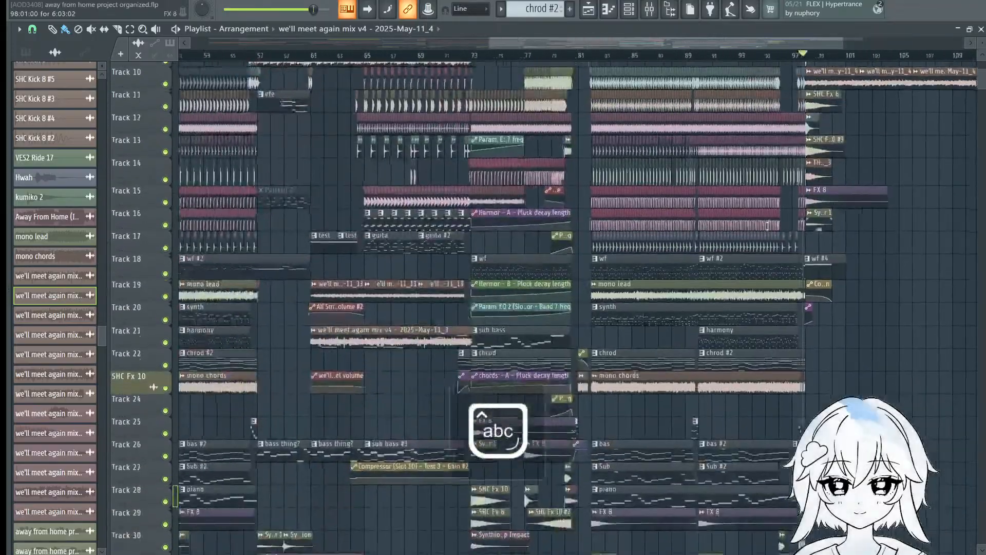
pyautogui.moveTo(971, 136); pyautogui.dragTo(940, 303)
pyautogui.scroll(6, 818, 308)
pyautogui.scroll(2, 523, 339)
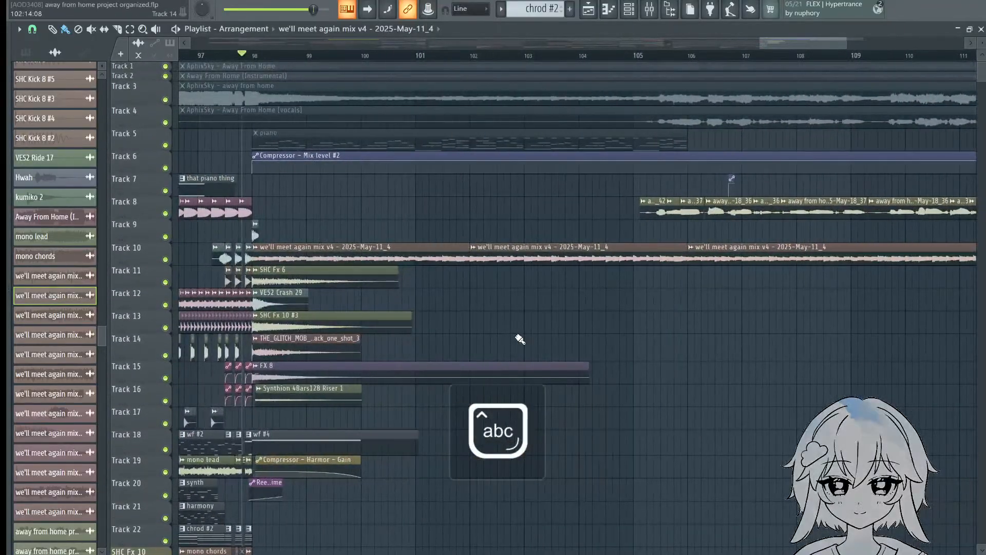
pyautogui.scroll(-5, 478, 63)
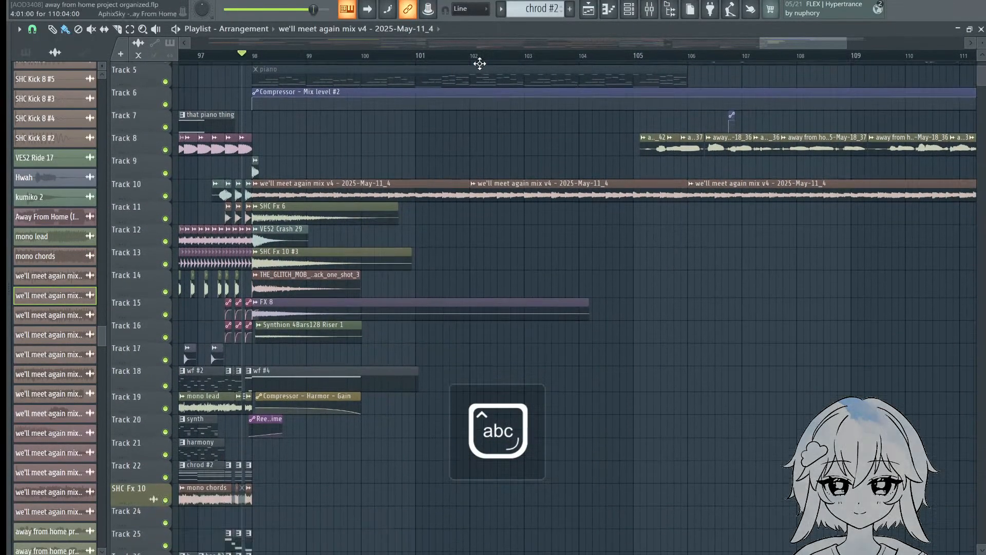
pyautogui.scroll(-3, 483, 57)
pyautogui.scroll(-5, 483, 57)
pyautogui.scroll(-3, 485, 61)
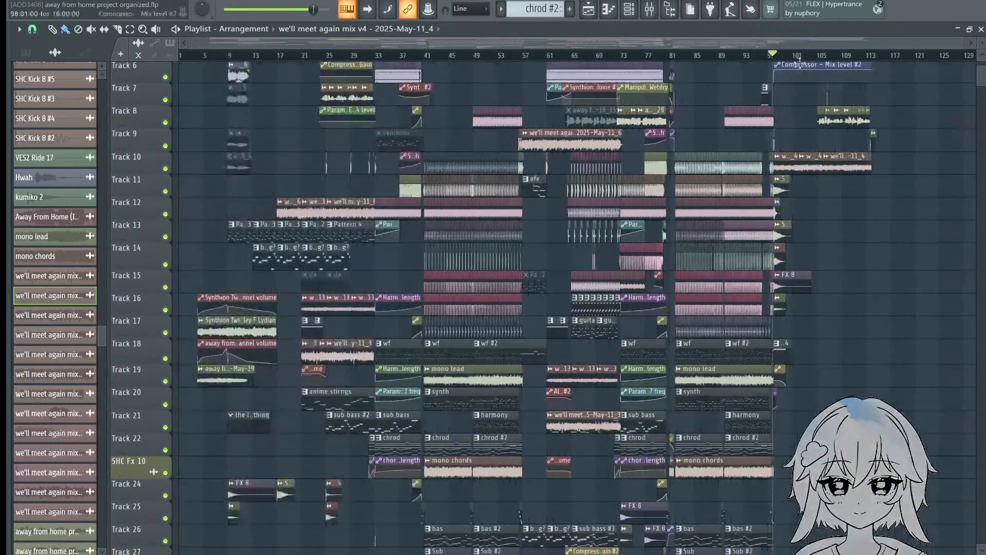
# Step: Examine the second drop and its lower tracks between bars 82 and 98
pyautogui.scroll(6, 885, 59)
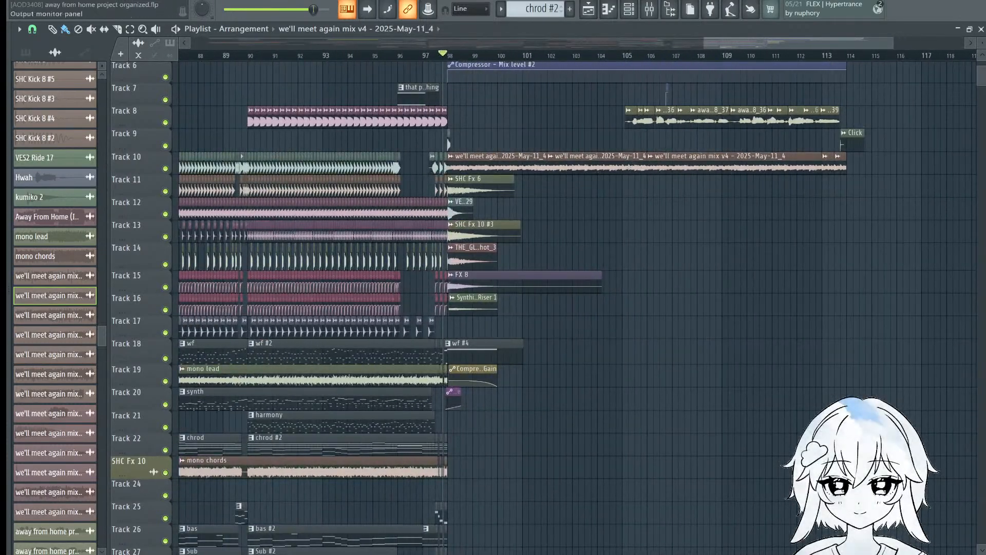
pyautogui.moveTo(620, 360); pyautogui.dragTo(787, 448)
pyautogui.moveTo(605, 399); pyautogui.dragTo(875, 130)
pyautogui.moveTo(753, 163); pyautogui.dragTo(694, 177)
pyautogui.scroll(-2, 598, 58)
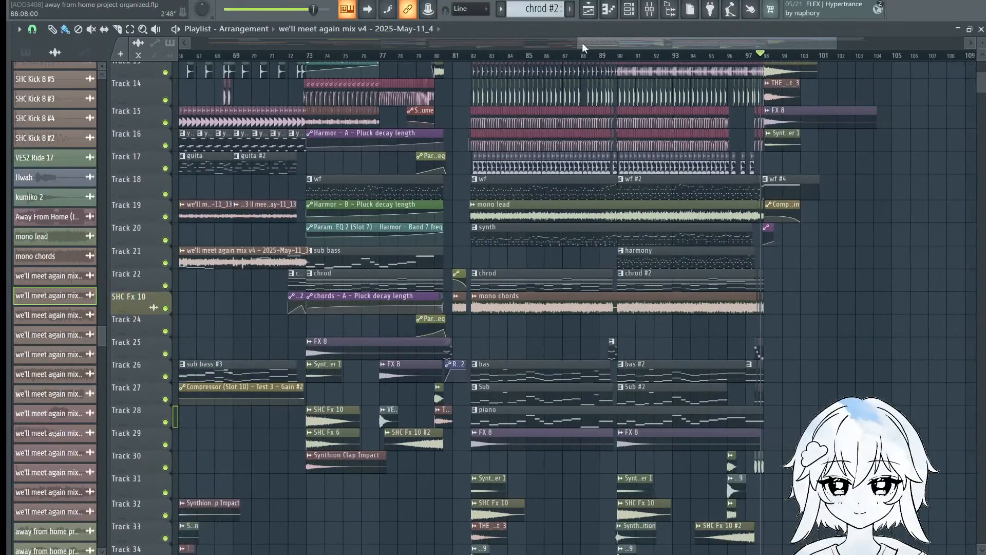
pyautogui.scroll(-1, 582, 43)
pyautogui.scroll(-2, 593, 56)
# Step: Examine the opening sections from the intro to the first drop and briefly check the pattern list
pyautogui.moveTo(513, 155); pyautogui.dragTo(647, 209)
pyautogui.moveTo(401, 43); pyautogui.dragTo(239, 39)
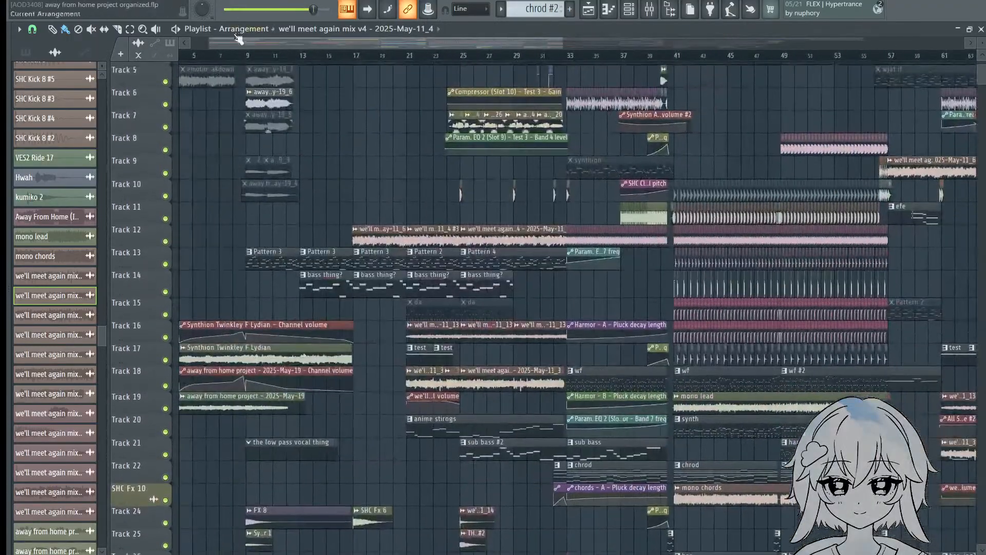
pyautogui.moveTo(317, 169); pyautogui.dragTo(358, 210)
pyautogui.scroll(3, 285, 61)
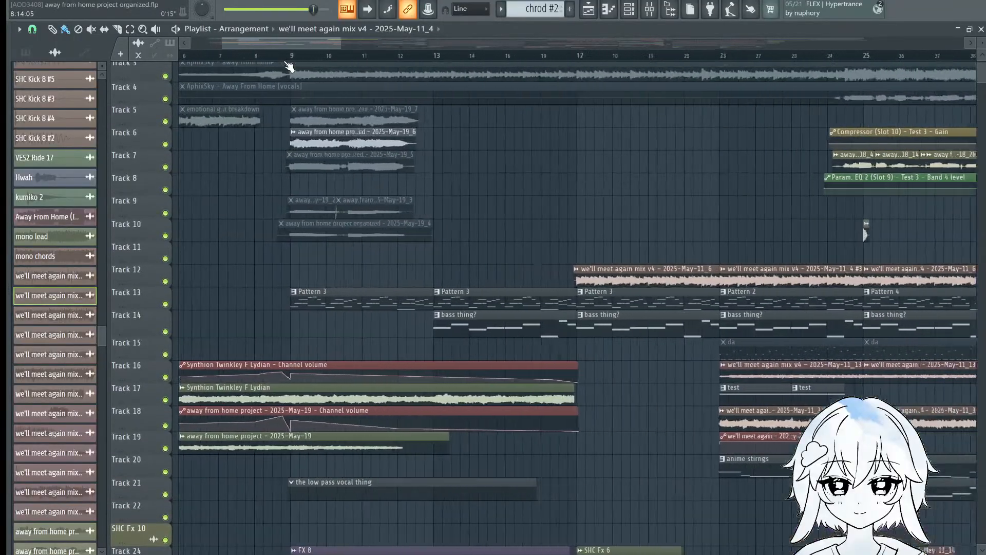
pyautogui.moveTo(511, 180); pyautogui.dragTo(314, 218)
pyautogui.scroll(-3, 475, 64)
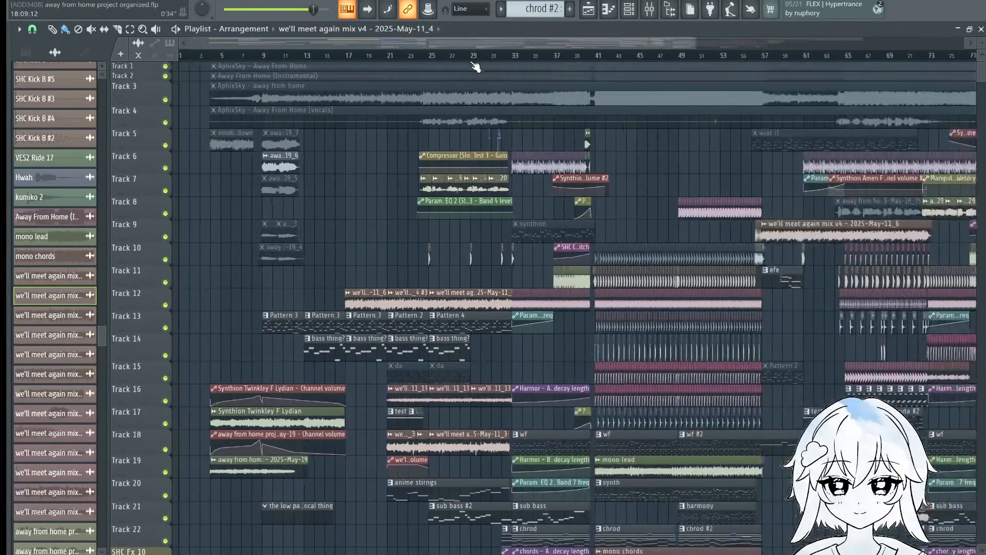
pyautogui.click(502, 11)
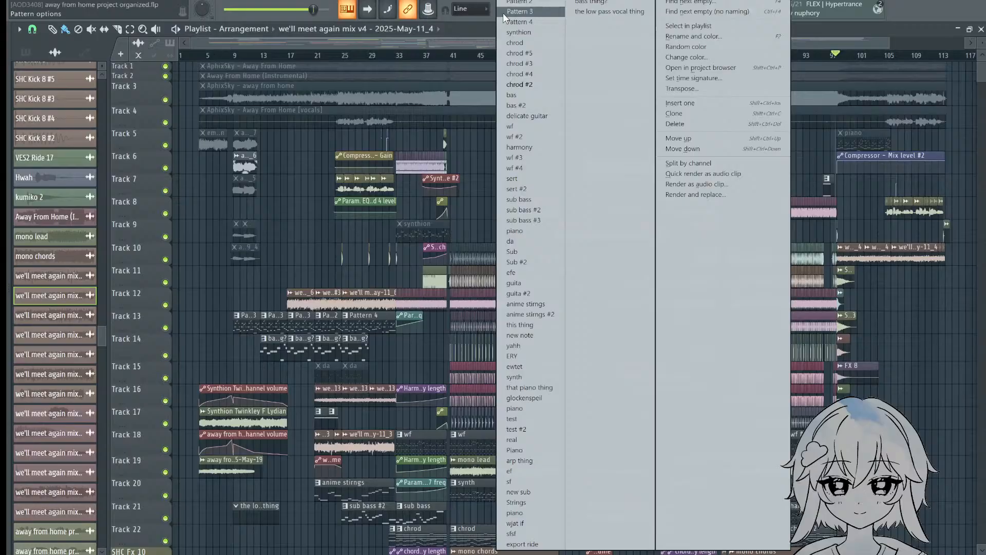
pyautogui.click(449, 89)
# Step: Start playback inside the first drop and look ahead at the break that follows it
pyautogui.moveTo(461, 180); pyautogui.dragTo(529, 83)
pyautogui.scroll(1, 530, 83)
pyautogui.click(512, 56)
pyautogui.press('space')
pyautogui.scroll(2, 513, 60)
pyautogui.moveTo(477, 186); pyautogui.dragTo(267, 246)
pyautogui.scroll(2, 413, 64)
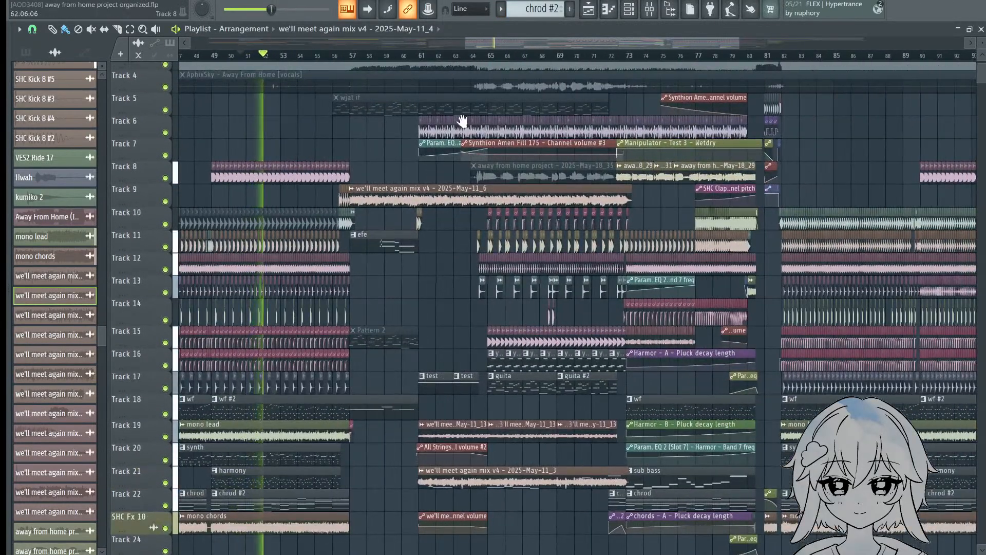
# Step: Jump the playback ahead to the section after bar 65, and on to the buildup at bar 73 with its "wf" pattern
pyautogui.moveTo(462, 121); pyautogui.dragTo(531, 58)
pyautogui.scroll(3, 545, 64)
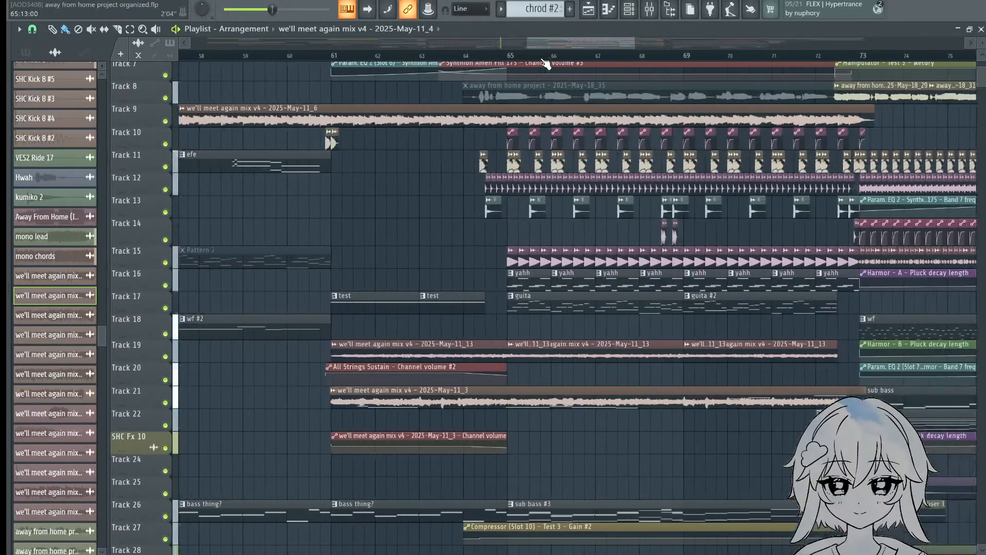
pyautogui.scroll(-1, 546, 63)
pyautogui.moveTo(598, 177); pyautogui.dragTo(431, 15)
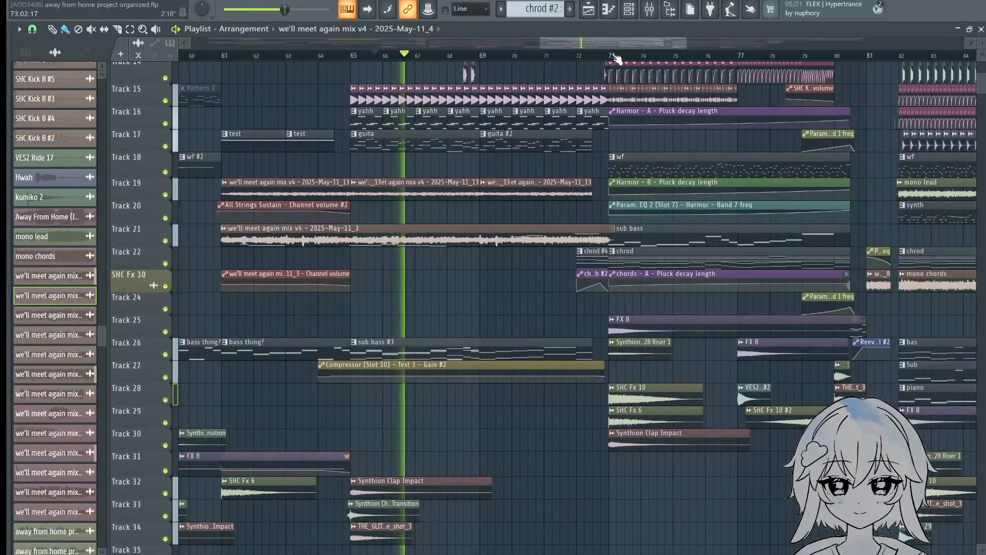
pyautogui.scroll(-1, 618, 58)
pyautogui.moveTo(623, 209); pyautogui.dragTo(502, 235)
pyautogui.click(548, 189)
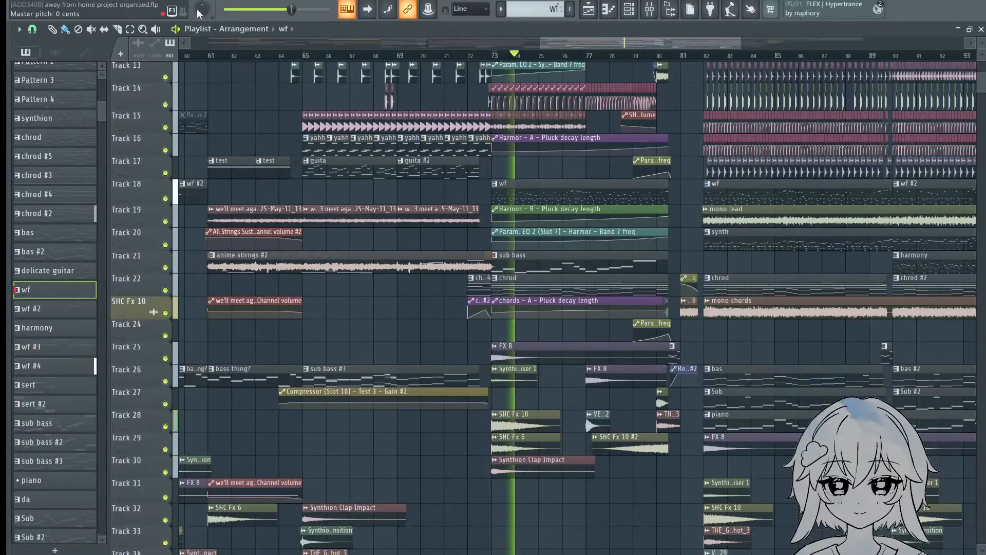
# Step: Stop the playback and examine the layered tracks of the second drop from bar 82 onward
pyautogui.moveTo(568, 290); pyautogui.dragTo(404, 338)
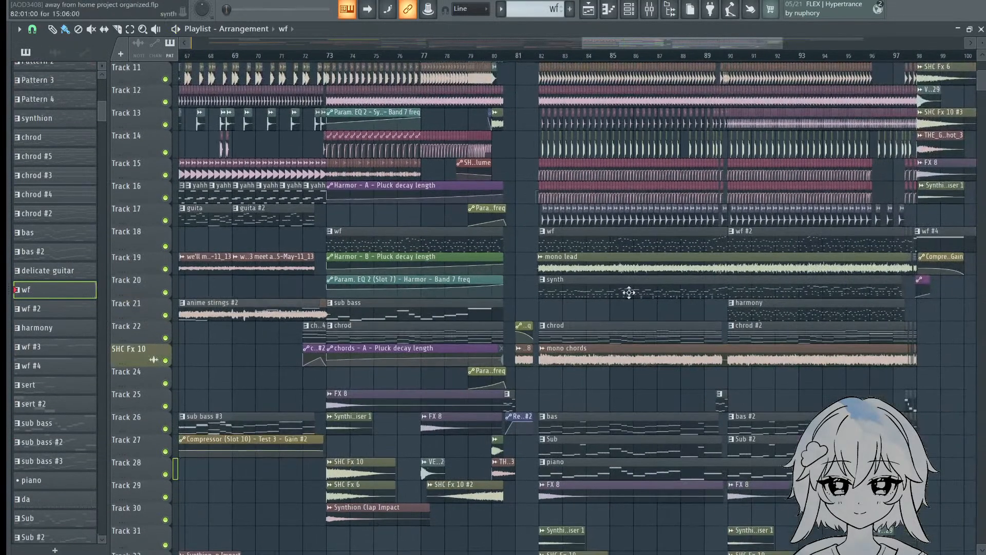
pyautogui.click(636, 263)
pyautogui.moveTo(707, 363); pyautogui.dragTo(468, 202)
pyautogui.moveTo(698, 281); pyautogui.dragTo(475, 552)
pyautogui.scroll(1, 636, 289)
pyautogui.click(551, 196)
pyautogui.scroll(-1, 551, 196)
pyautogui.moveTo(251, 227); pyautogui.dragTo(497, 282)
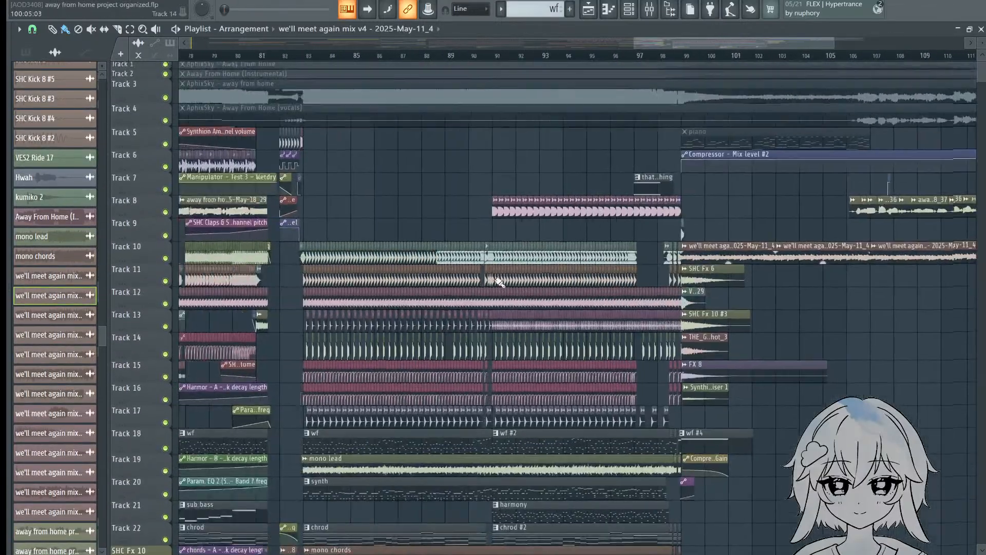
# Step: Compare the intro's clips in the first bars with the song's ending up to bar 114
pyautogui.scroll(-3, 497, 282)
pyautogui.moveTo(206, 372); pyautogui.dragTo(519, 329)
pyautogui.scroll(4, 211, 276)
pyautogui.moveTo(385, 289); pyautogui.dragTo(425, 117)
pyautogui.scroll(-6, 407, 268)
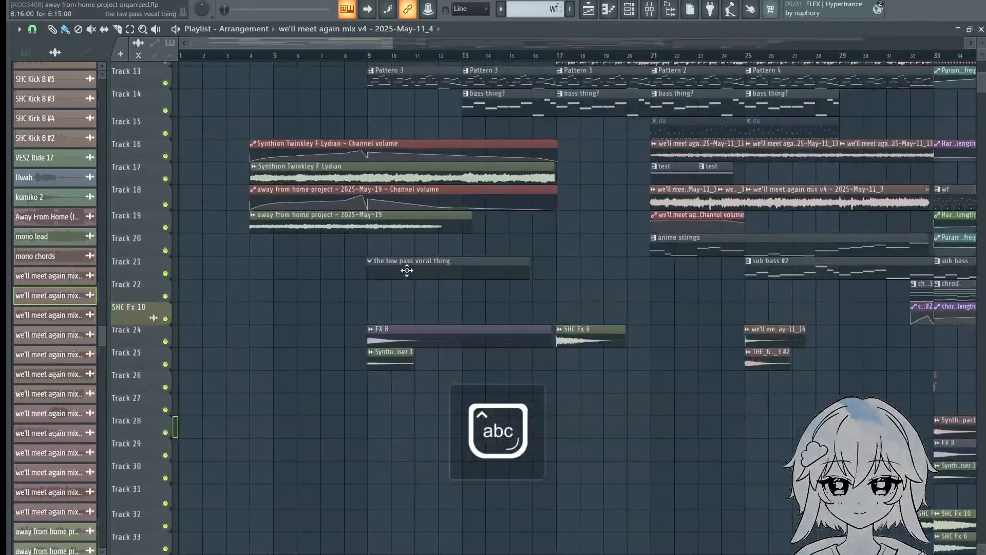
pyautogui.moveTo(695, 325); pyautogui.dragTo(594, 513)
pyautogui.moveTo(456, 343); pyautogui.dragTo(154, 401)
pyautogui.scroll(4, 863, 312)
pyautogui.scroll(3, 868, 312)
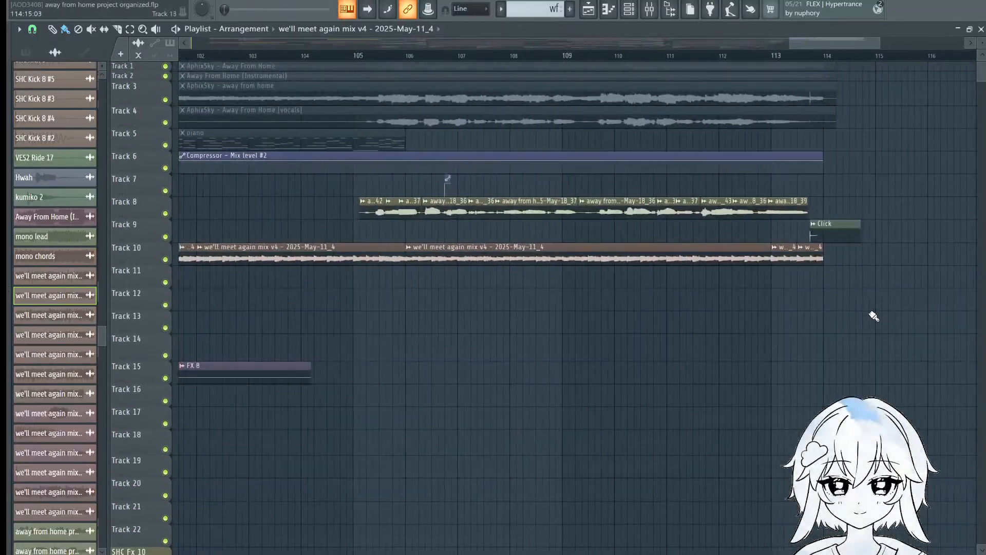
# Step: Review the whole arrangement and move the playhead to just after bar 97, before the drop's end
pyautogui.press('capslock')
pyautogui.press('capslock')
pyautogui.scroll(-7, 667, 313)
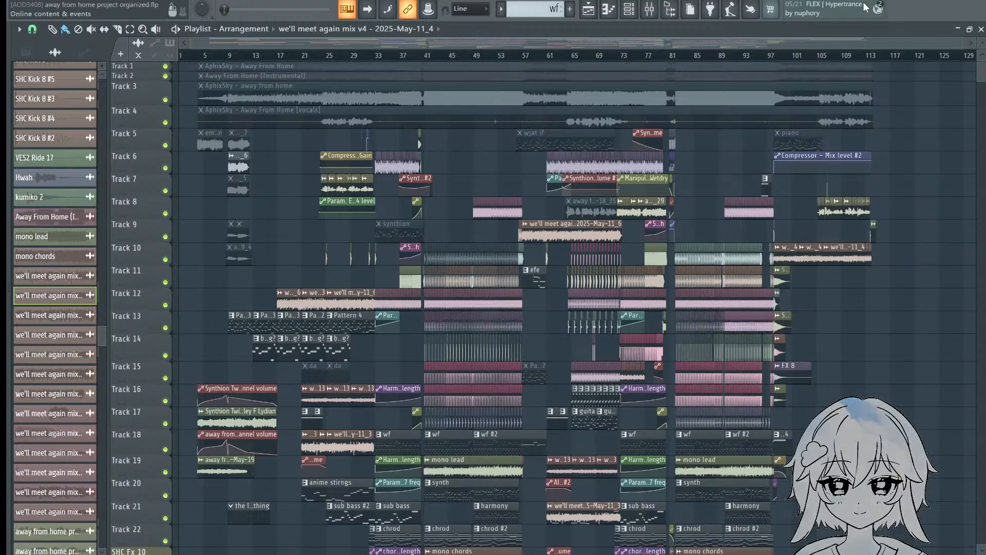
pyautogui.scroll(-4, 701, 317)
pyautogui.scroll(4, 812, 202)
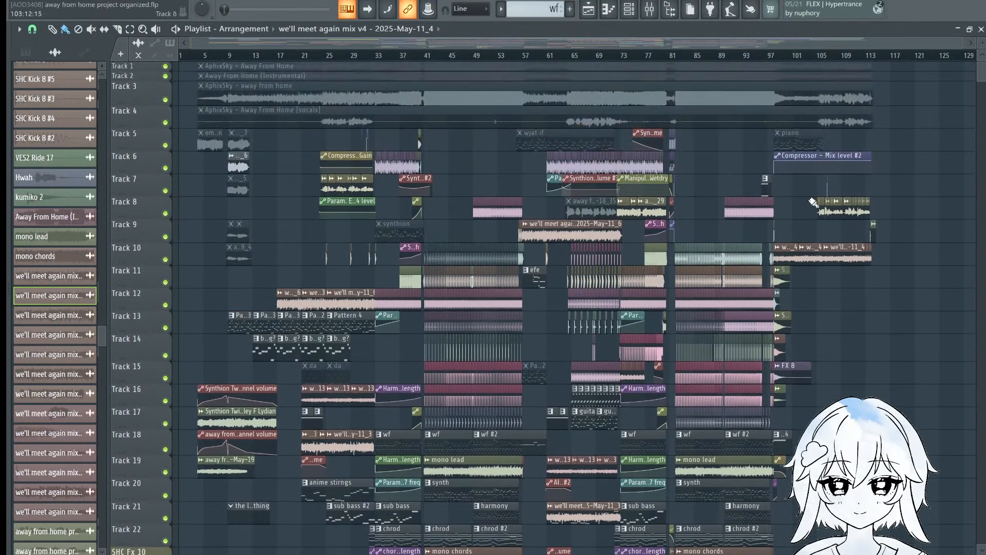
pyautogui.scroll(5, 836, 61)
pyautogui.click(615, 60)
pyautogui.scroll(3, 614, 60)
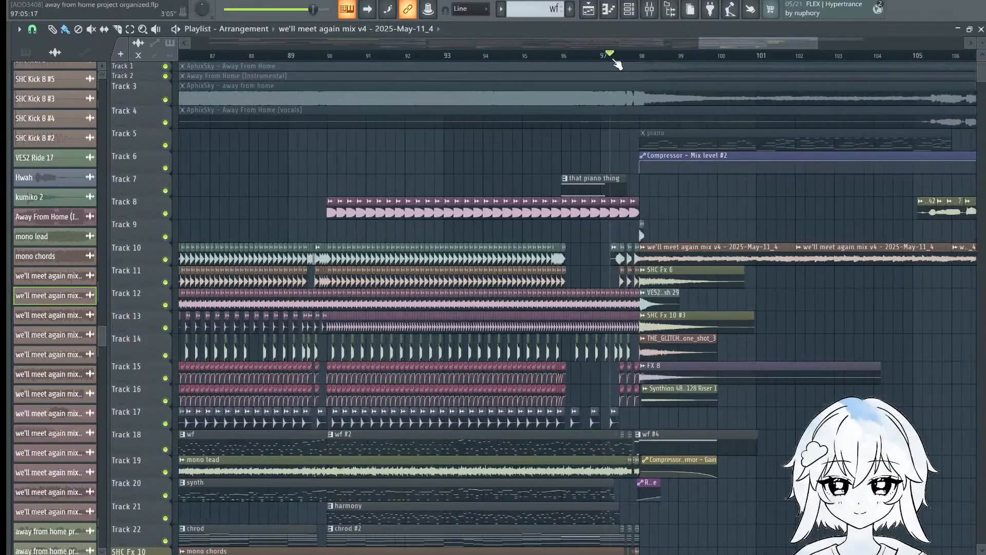
# Step: Review the second drop's lead into the ending and move the playhead back to just before bar 97
pyautogui.scroll(-3, 614, 59)
pyautogui.scroll(-5, 616, 60)
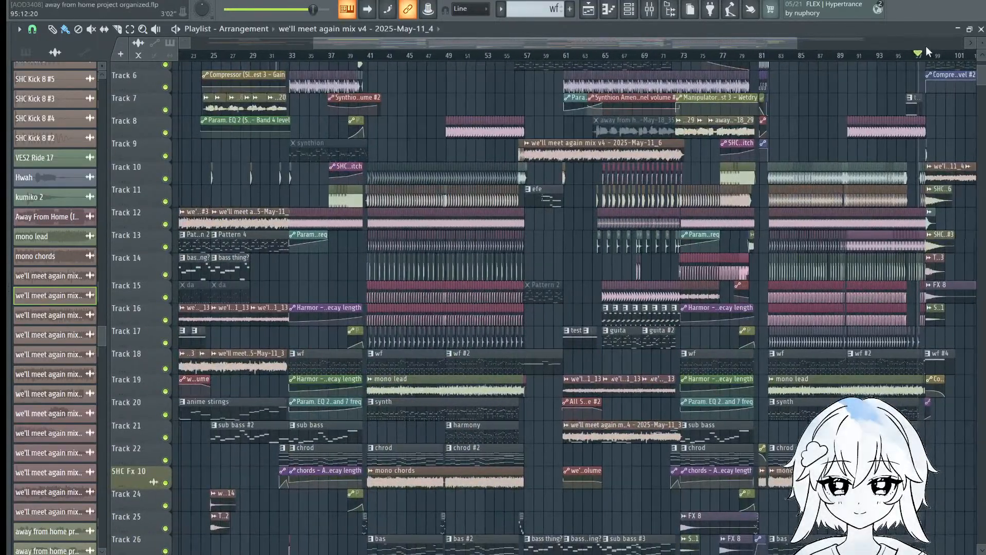
pyautogui.scroll(5, 921, 61)
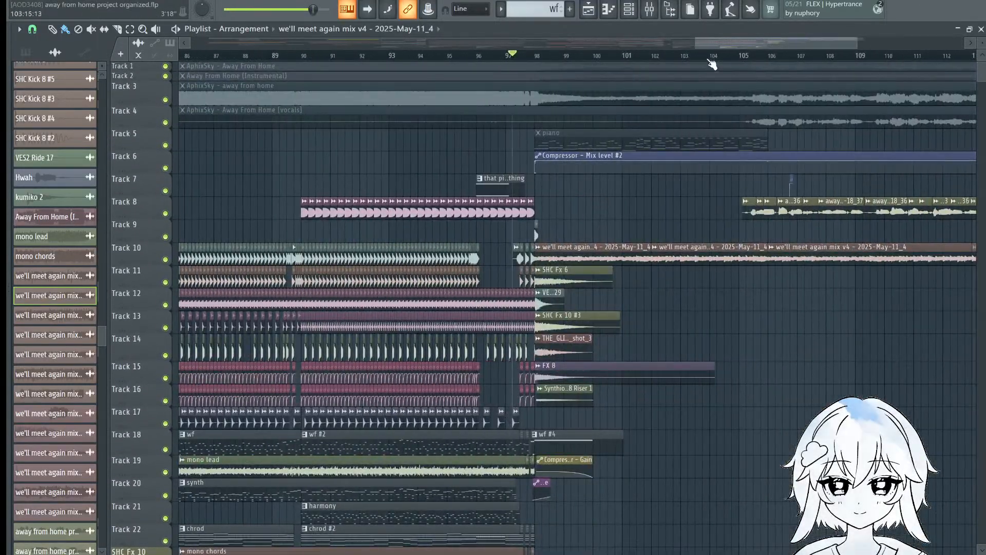
pyautogui.scroll(-4, 700, 54)
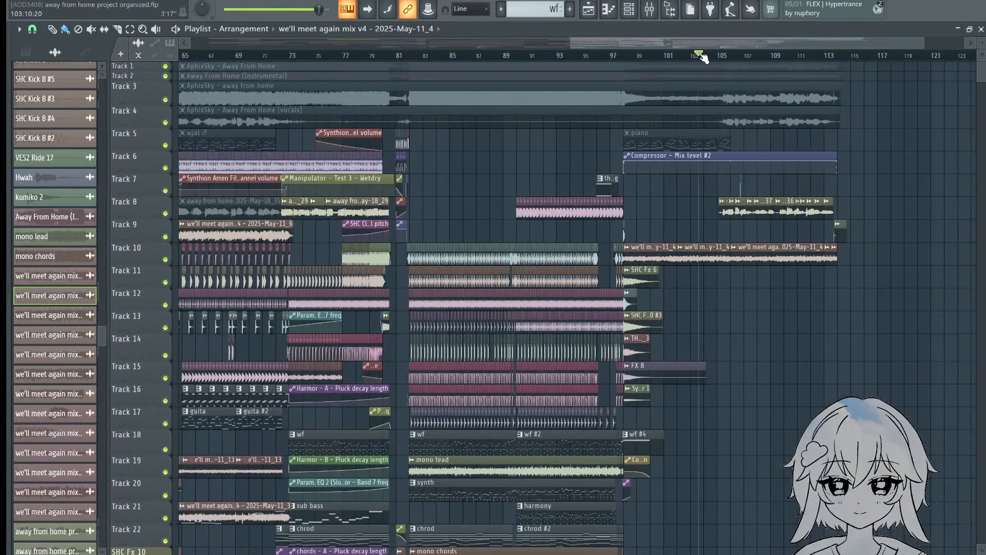
pyautogui.click(613, 61)
# Step: Examine the clips of the ending from bar 98 to bar 114 and set the playhead at about bar 104
pyautogui.scroll(-4, 616, 64)
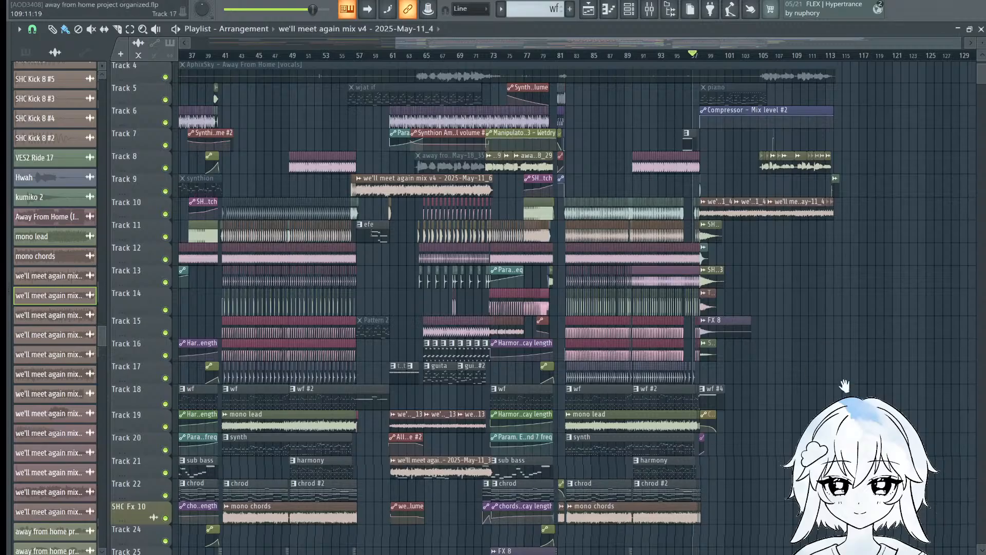
pyautogui.scroll(-3, 883, 57)
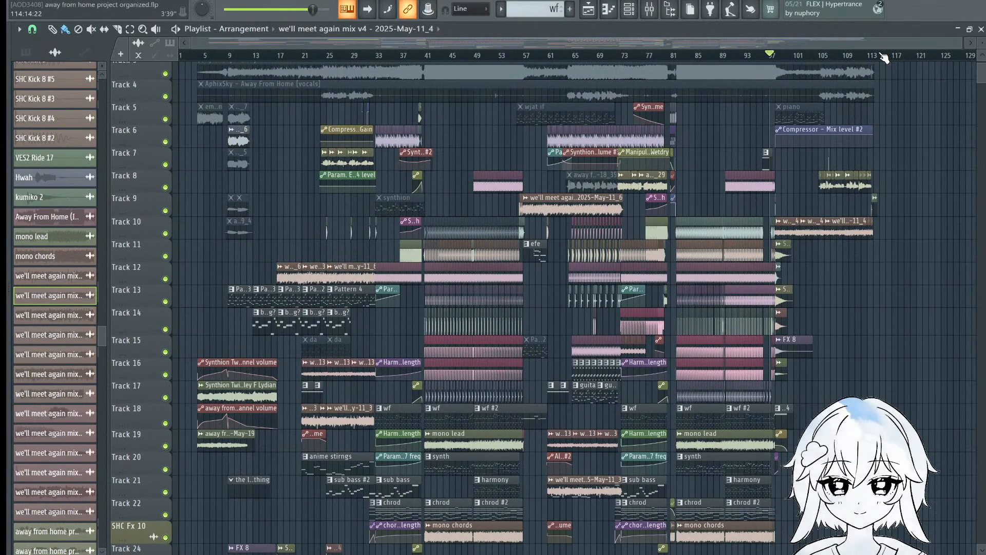
pyautogui.scroll(5, 876, 52)
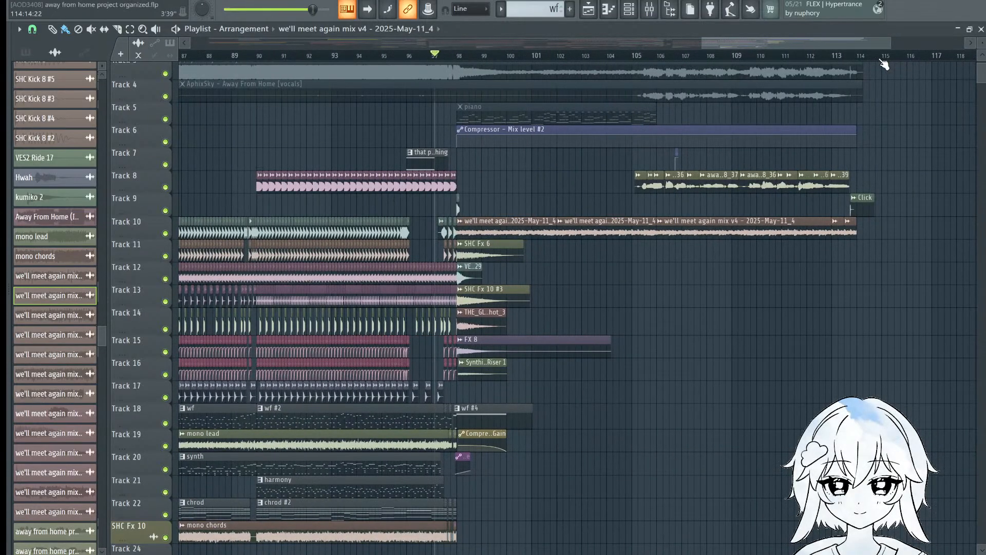
pyautogui.scroll(-4, 766, 60)
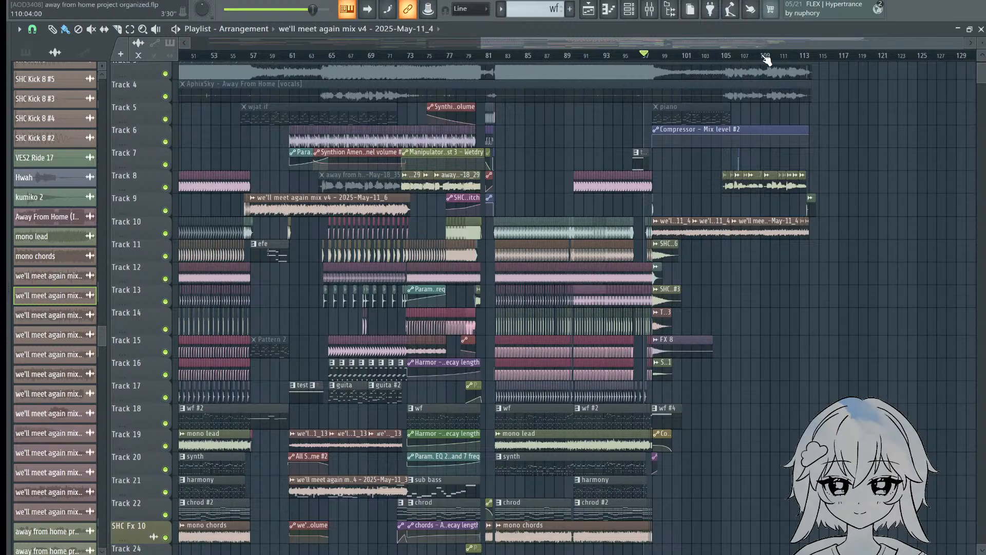
pyautogui.scroll(6, 765, 60)
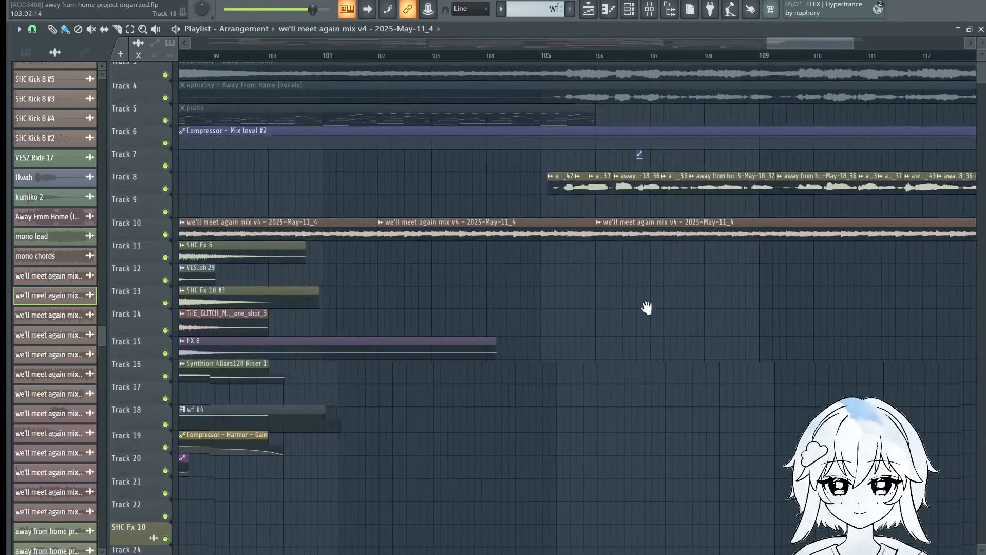
pyautogui.scroll(3, 690, 61)
pyautogui.scroll(-4, 684, 59)
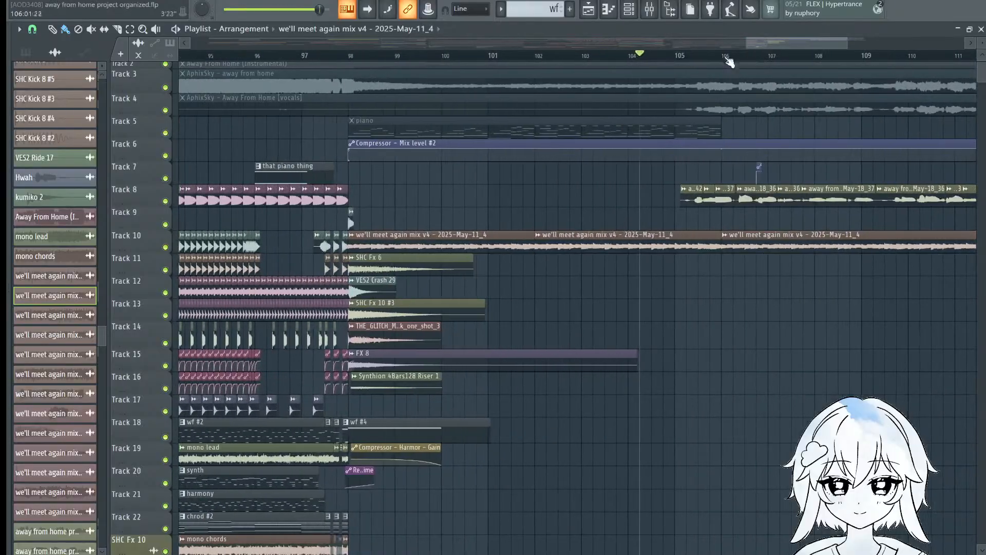
# Step: Examine the vocal chops on Track 8 over bars 105 to 113 and the closing "Click" clip, comparing them with the full arrangement
pyautogui.scroll(-5, 680, 57)
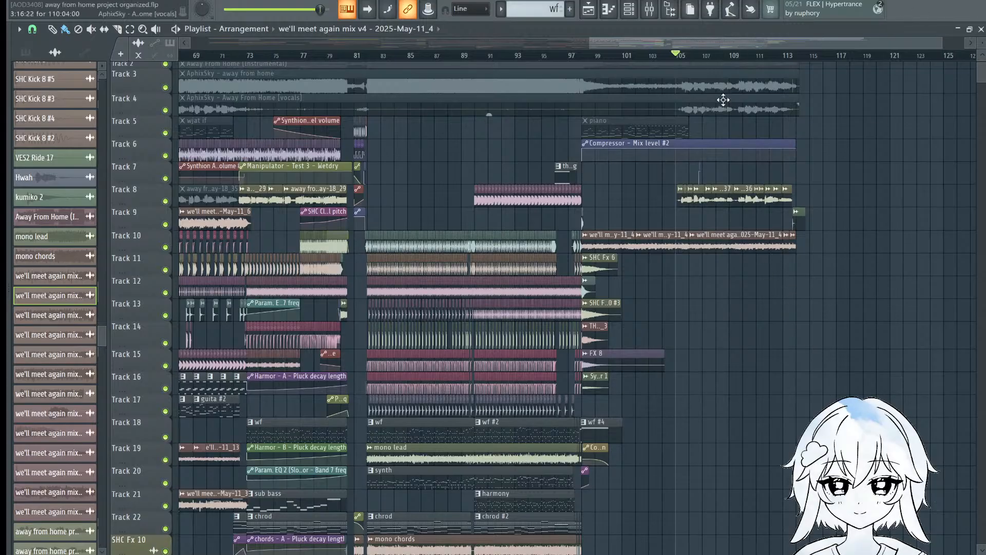
pyautogui.scroll(-1, 773, 57)
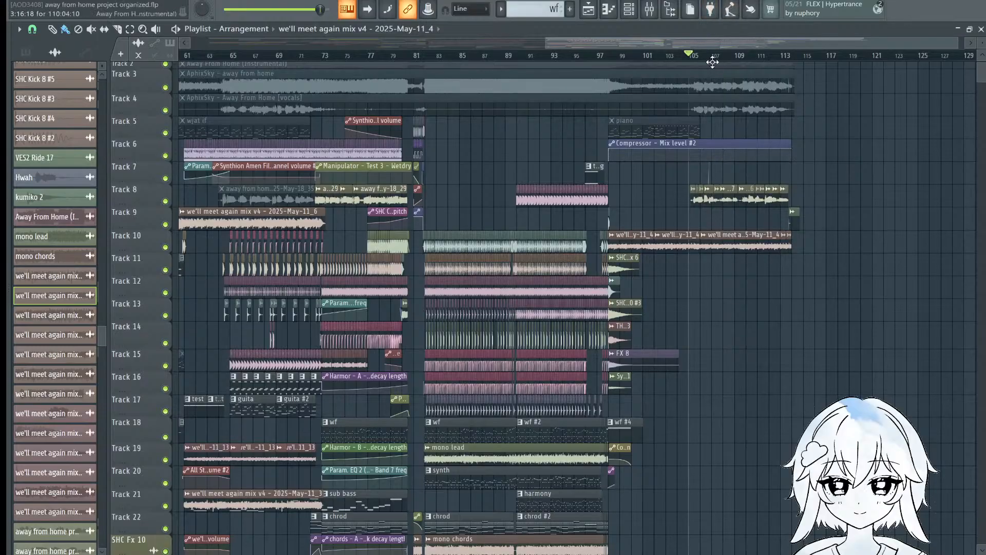
pyautogui.scroll(-4, 714, 61)
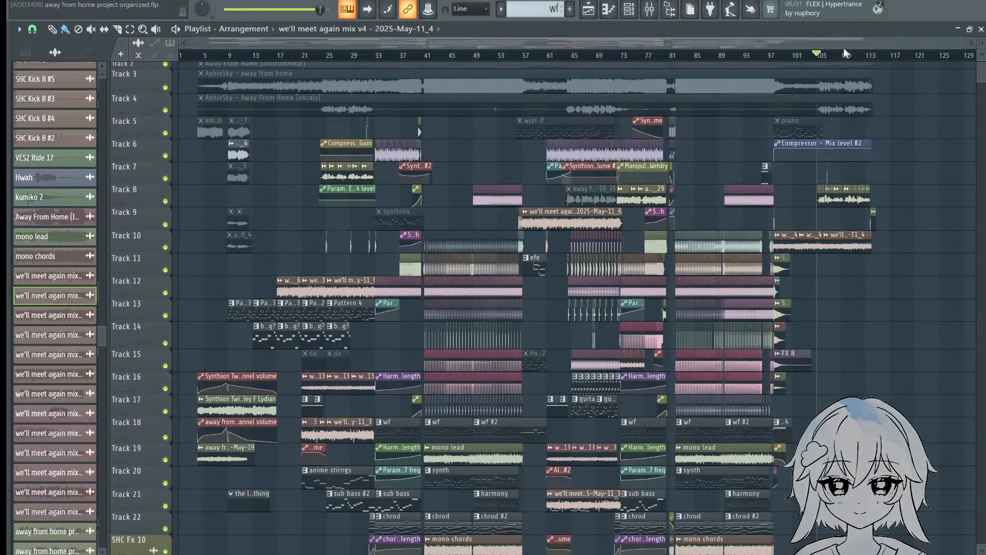
pyautogui.scroll(4, 871, 62)
pyautogui.scroll(-3, 872, 63)
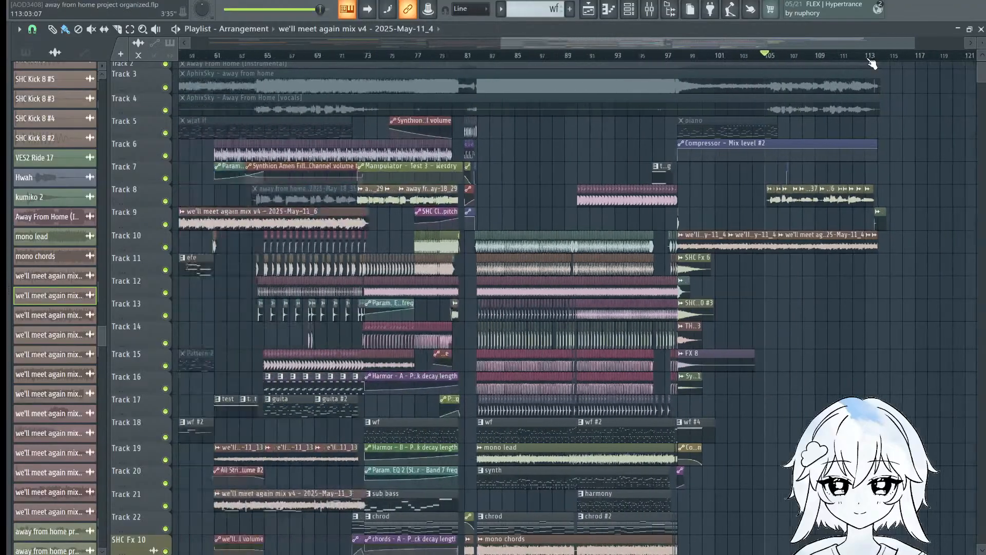
pyautogui.scroll(5, 872, 62)
pyautogui.scroll(1, 842, 115)
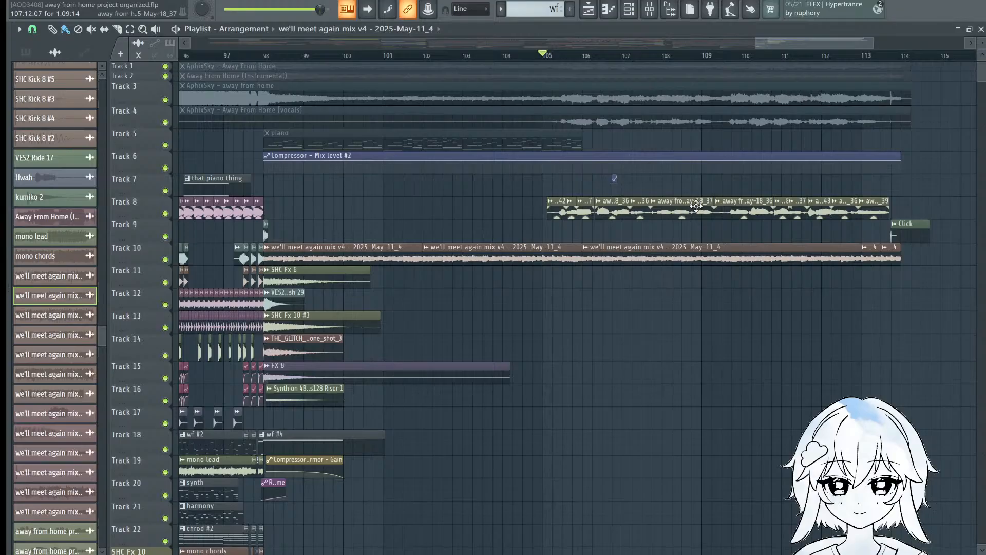
pyautogui.scroll(-5, 784, 58)
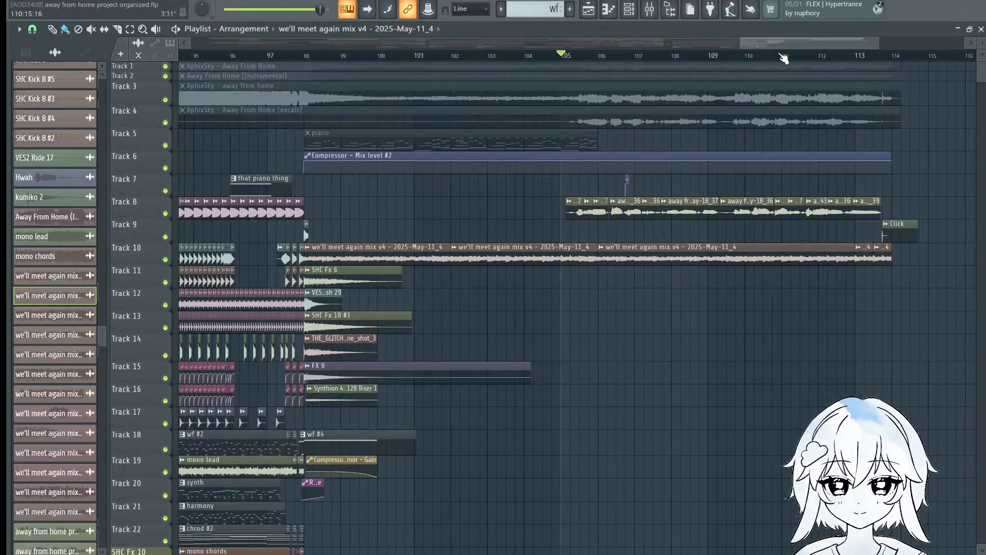
pyautogui.scroll(-4, 784, 58)
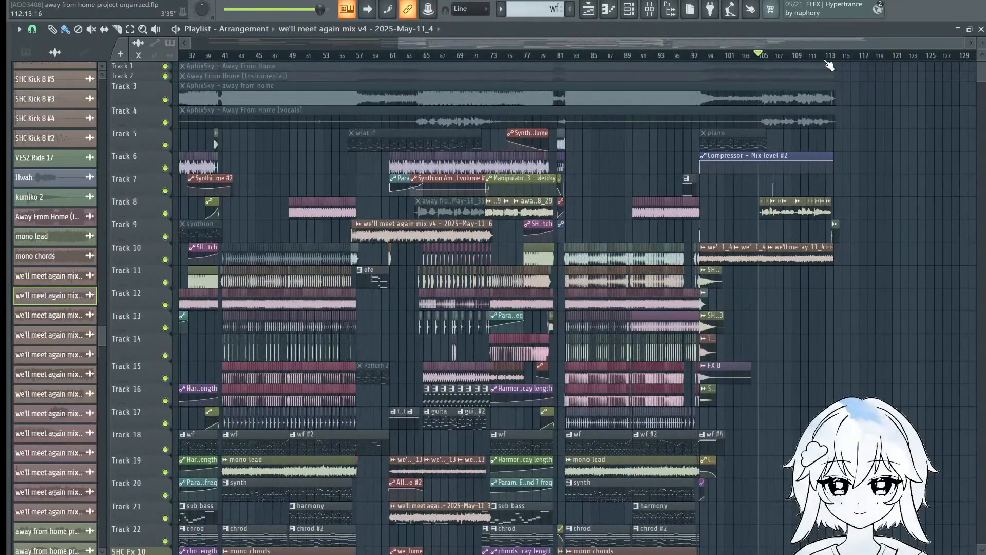
pyautogui.scroll(7, 808, 64)
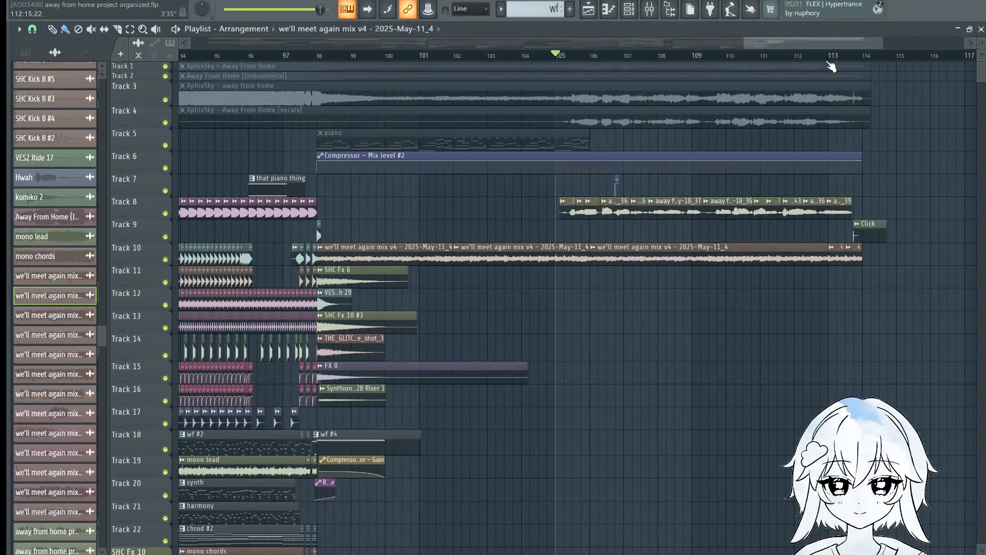
pyautogui.scroll(-1, 831, 66)
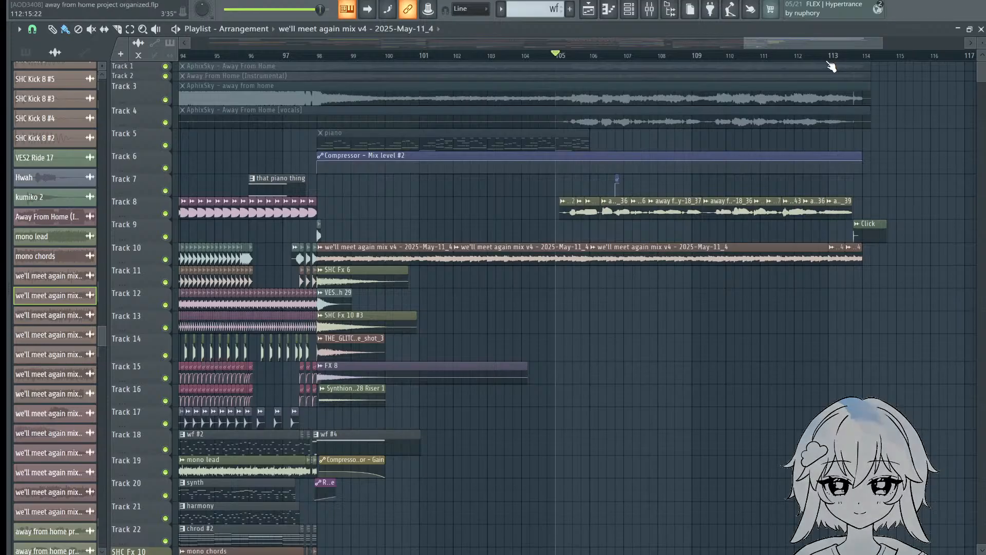
# Step: Look over the complete arrangement once more, from the intro to the song's end and down to the lower tracks around Track 29
pyautogui.scroll(-7, 829, 62)
pyautogui.scroll(1, 828, 61)
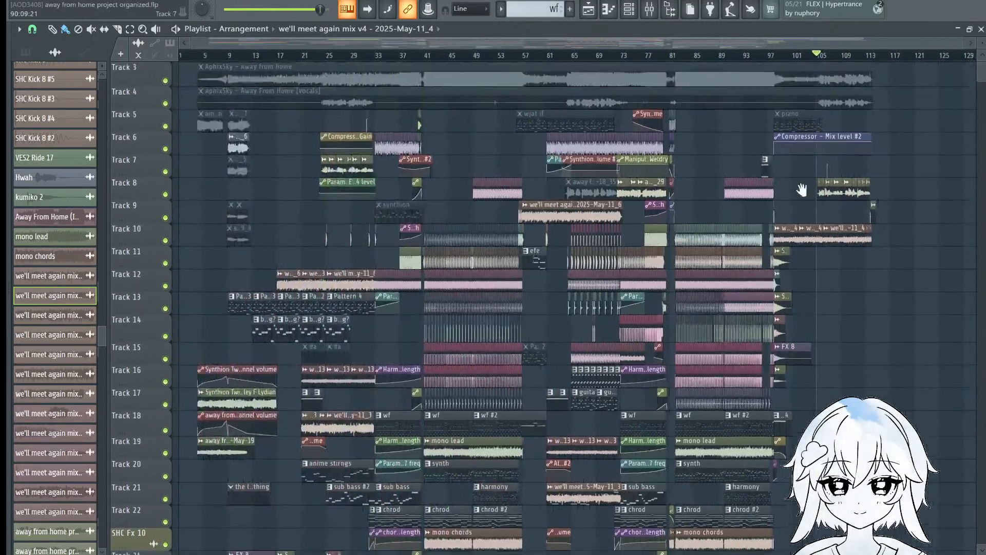
pyautogui.scroll(2, 873, 51)
pyautogui.scroll(1, 863, 58)
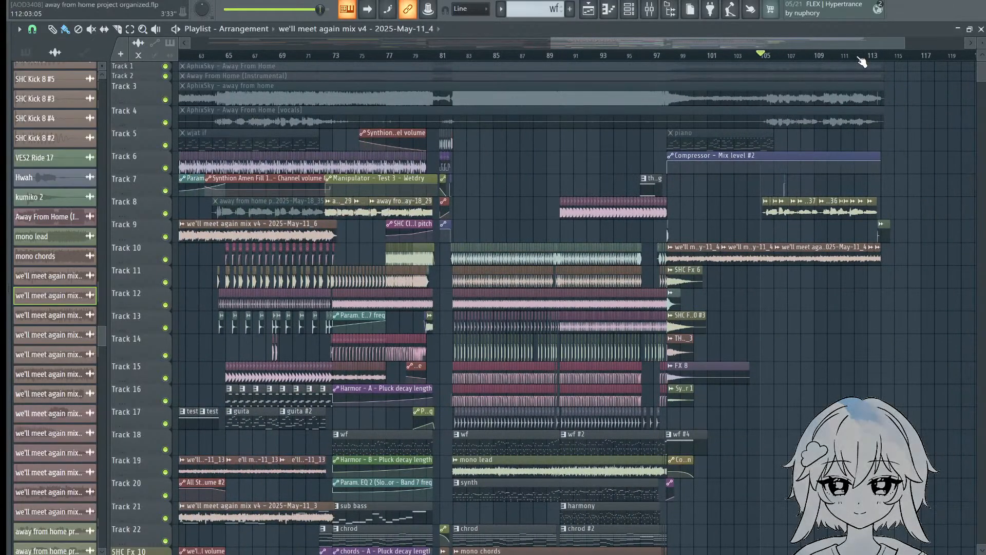
pyautogui.scroll(-4, 862, 63)
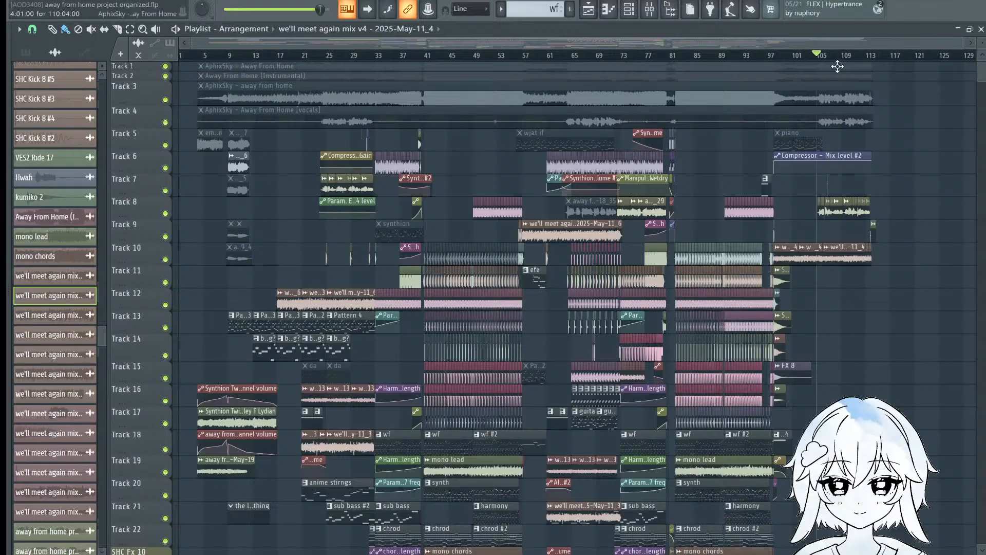
pyautogui.scroll(5, 837, 67)
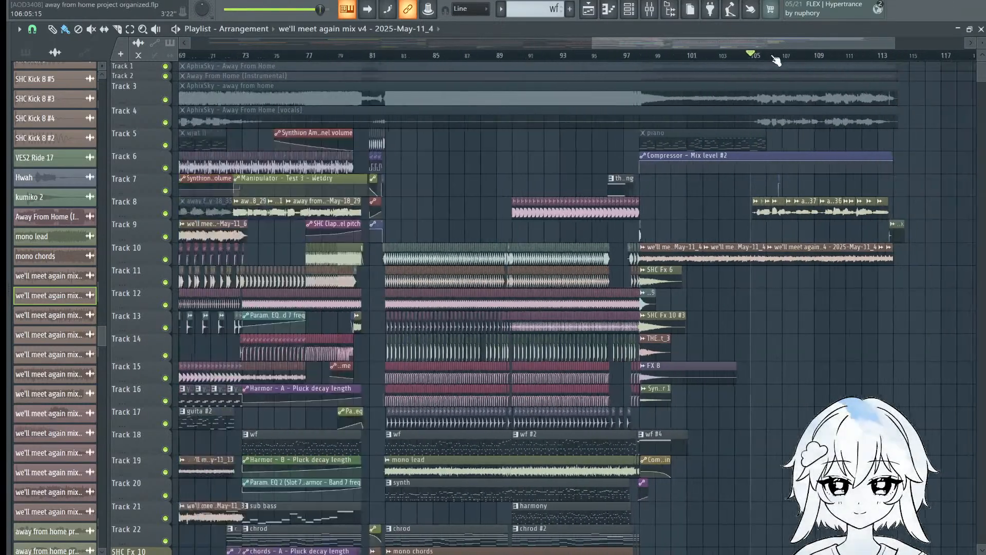
pyautogui.scroll(-5, 776, 60)
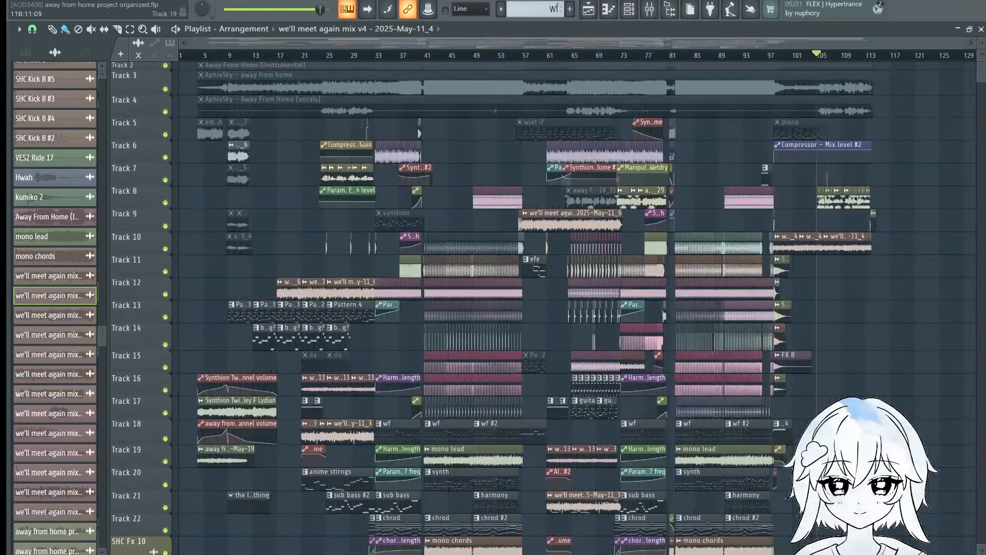
pyautogui.scroll(-3, 820, 312)
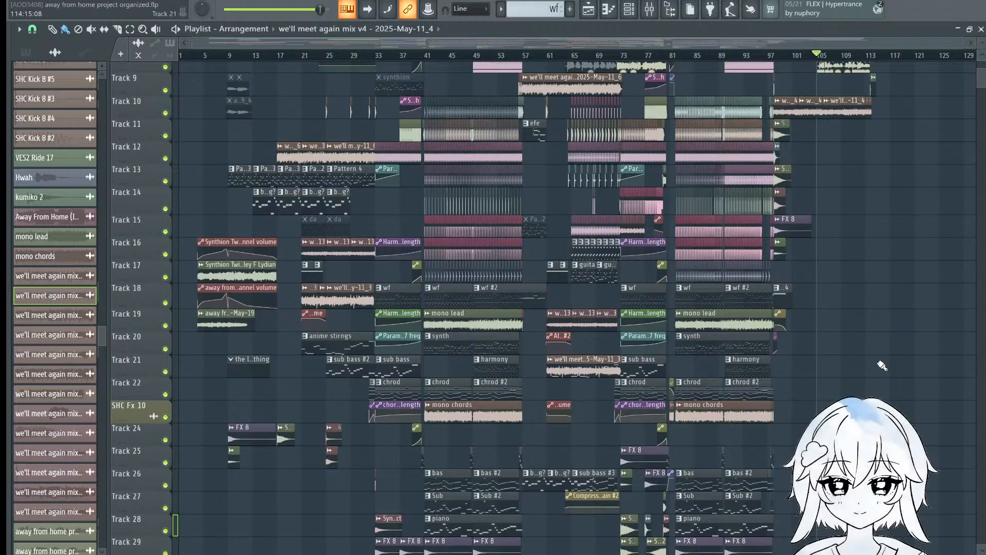
pyautogui.scroll(3, 882, 365)
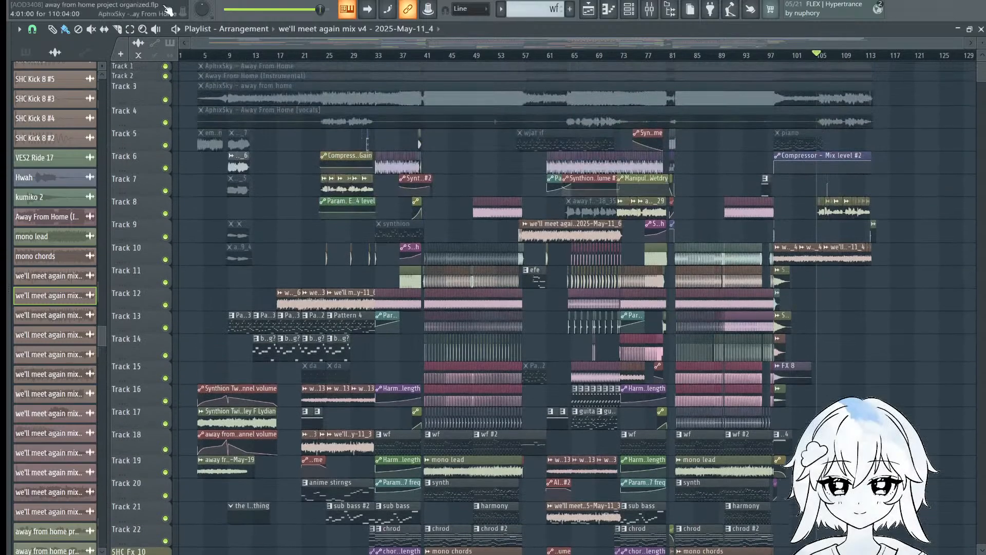
pyautogui.scroll(2, 856, 62)
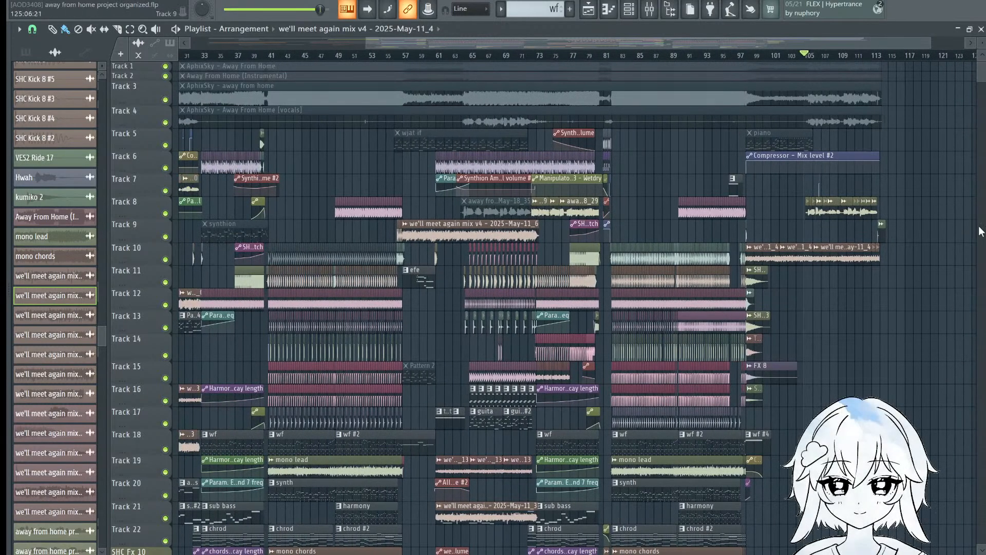
# Step: Return to the first drop in the arrangement and place the playhead just before bar 41
pyautogui.moveTo(764, 246); pyautogui.dragTo(652, 365)
pyautogui.scroll(4, 528, 346)
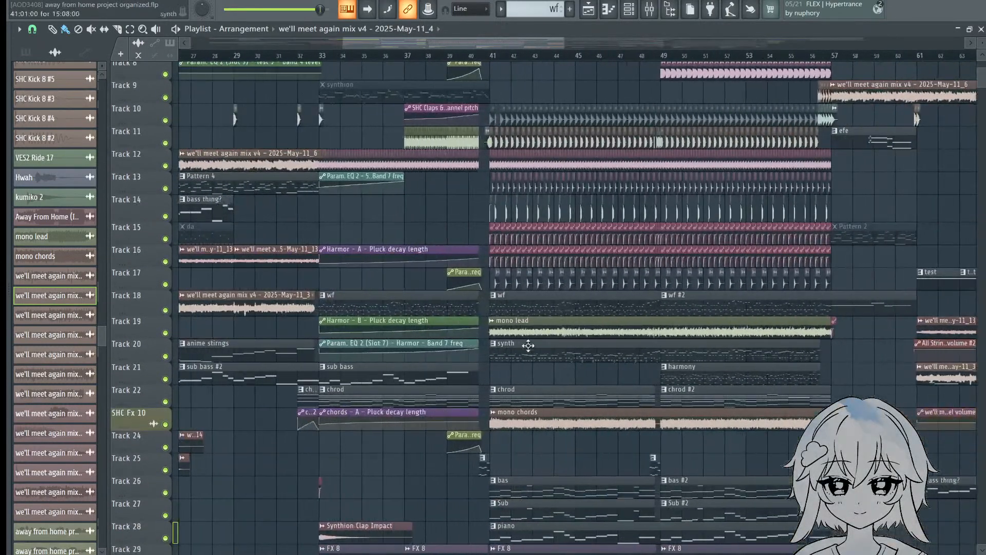
pyautogui.moveTo(519, 487); pyautogui.dragTo(565, 246)
pyautogui.press('capslock')
pyautogui.scroll(4, 565, 247)
pyautogui.click(496, 55)
# Step: Select the "chrod" pattern of the first drop and restore the maximized playlist to its smaller window
pyautogui.moveTo(528, 148); pyautogui.dragTo(485, 326)
pyautogui.scroll(2, 485, 325)
pyautogui.click(550, 340)
pyautogui.doubleClick(501, 31)
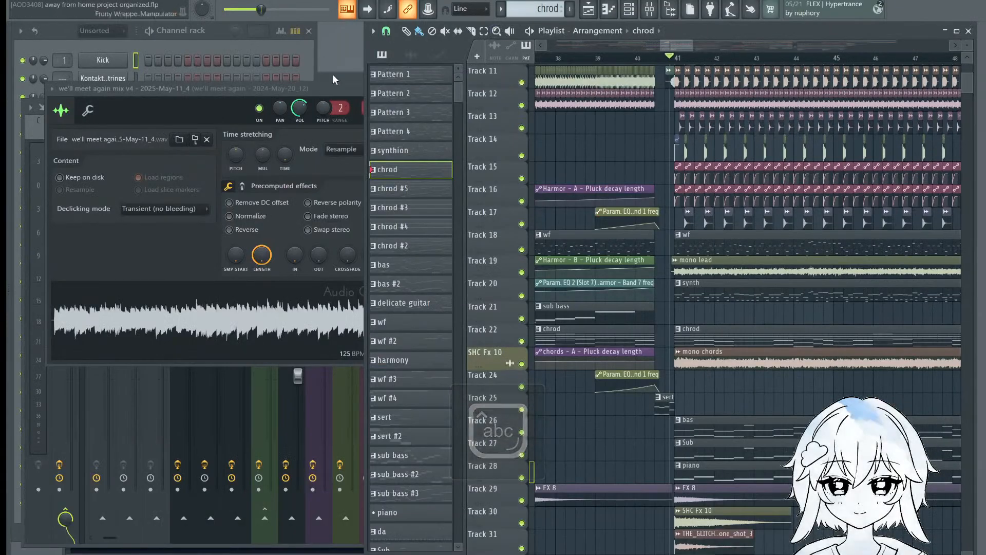
# Step: Bring up the channel rack and open the "chords" channel's synth to show its settings
pyautogui.click(181, 56)
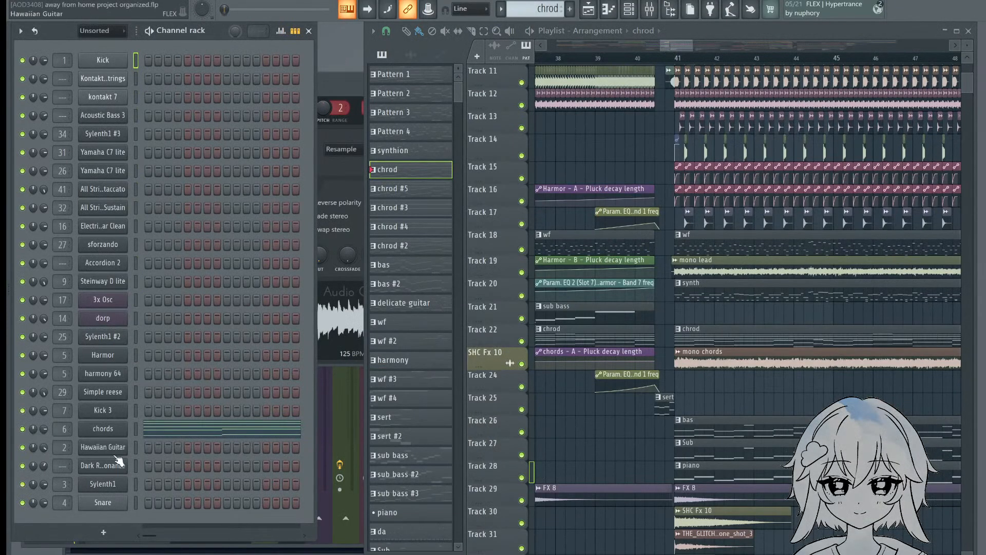
pyautogui.click(108, 428)
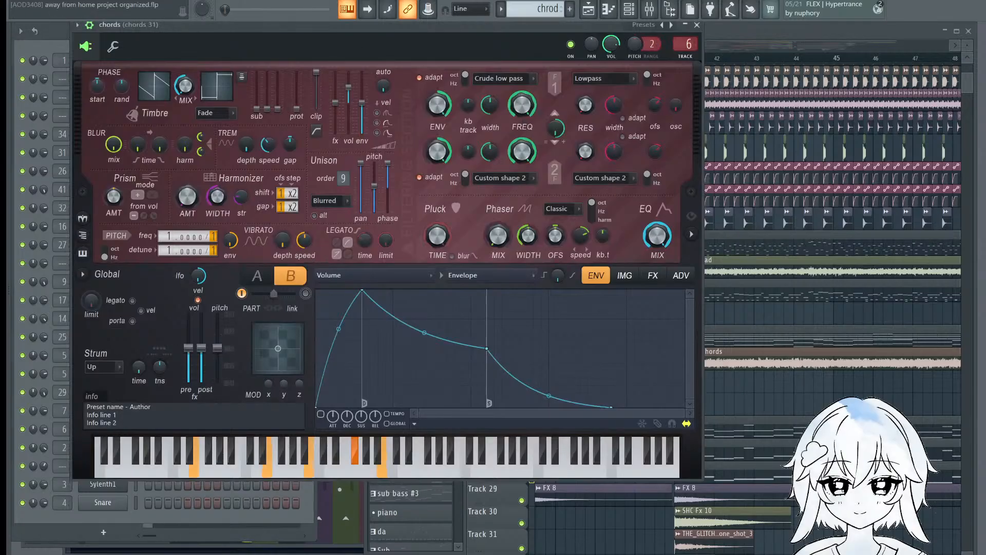
pyautogui.moveTo(311, 26); pyautogui.dragTo(396, 114)
# Step: Show the "chords 31" mixer track and inspect its Fruity parametric EQ 2 effects in slots 4 and 6
pyautogui.press('F9')
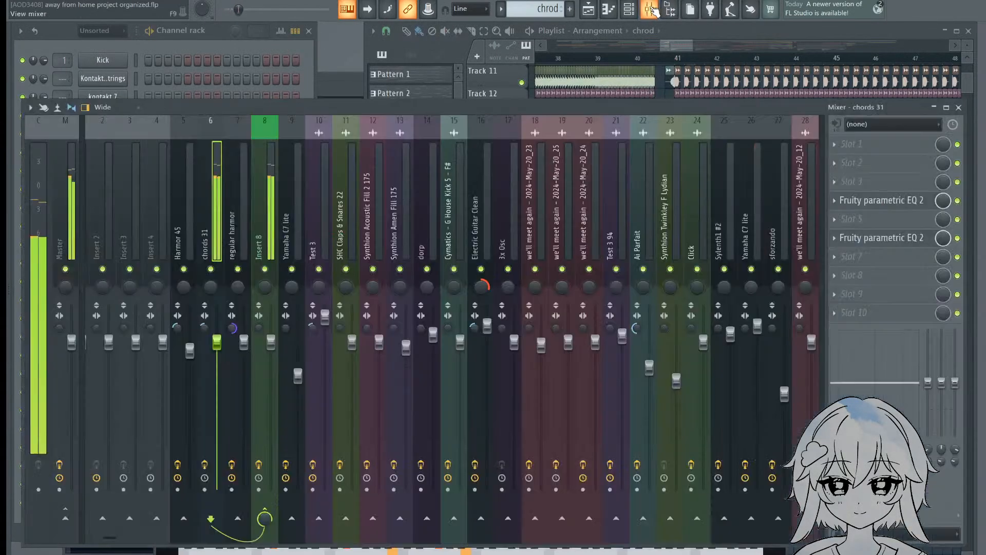
pyautogui.click(919, 206)
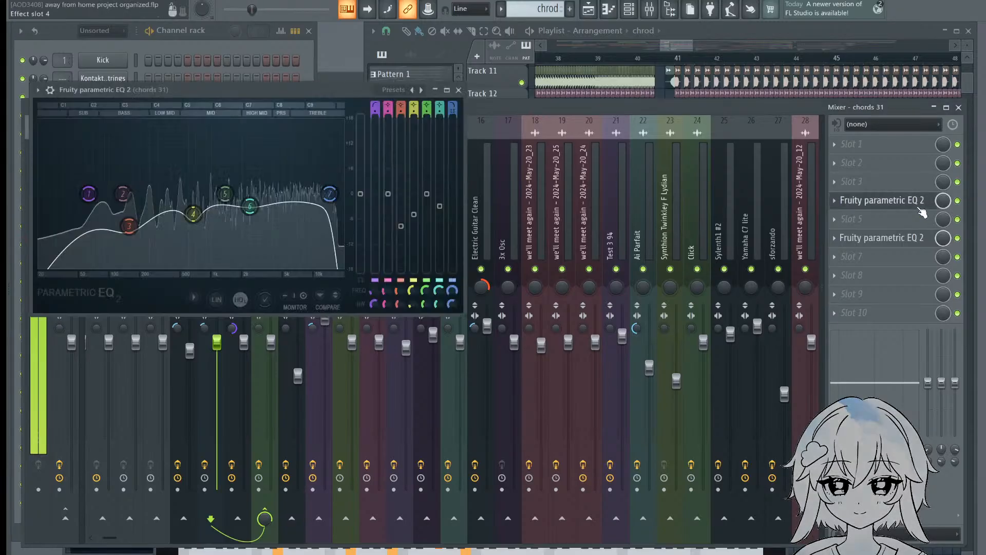
pyautogui.click(920, 206)
pyautogui.click(909, 242)
pyautogui.click(909, 242)
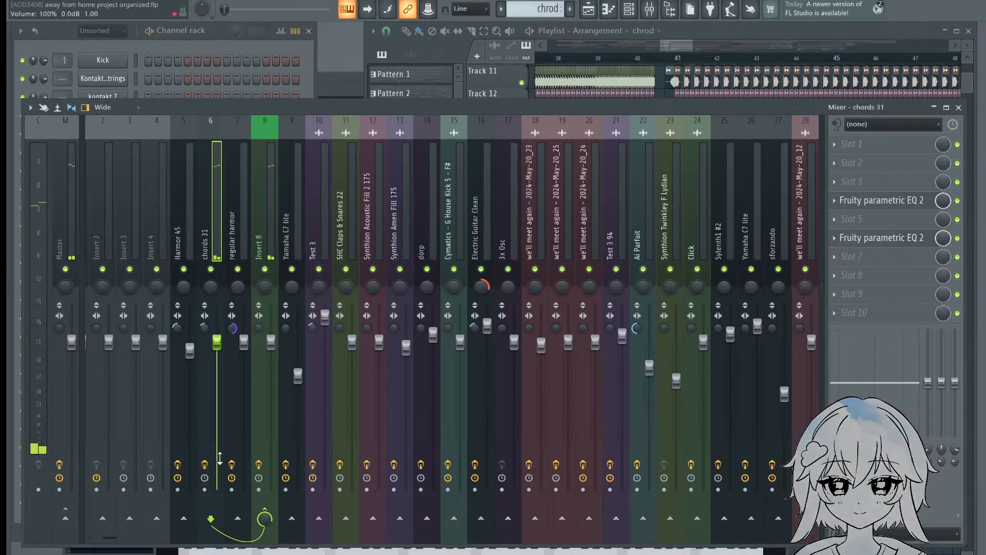
pyautogui.click(906, 200)
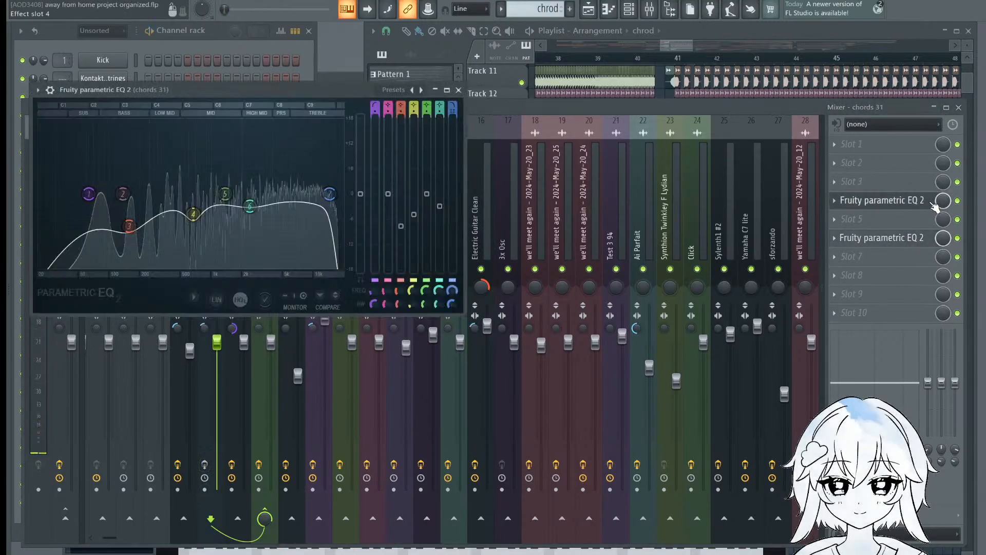
pyautogui.click(906, 201)
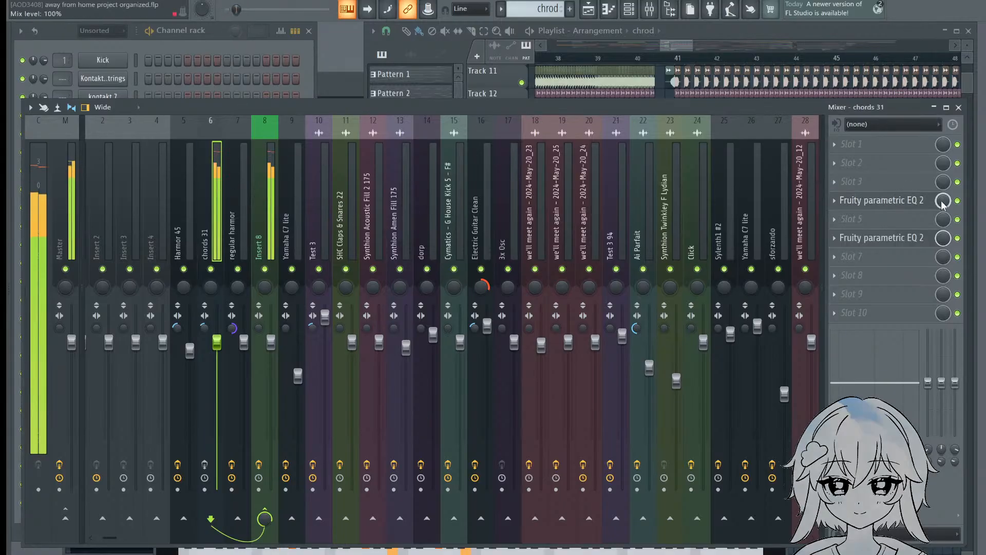
# Step: Reopen the slot 4 Fruity parametric EQ 2 on the "chords 31" mixer track and examine its curve
pyautogui.click(906, 200)
pyautogui.click(907, 200)
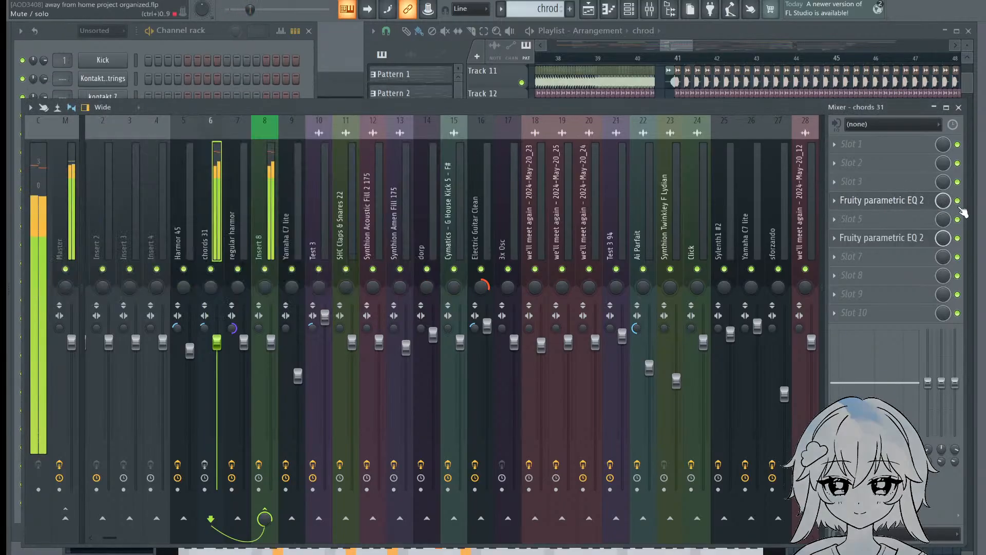
pyautogui.click(907, 200)
pyautogui.moveTo(239, 90); pyautogui.dragTo(433, 108)
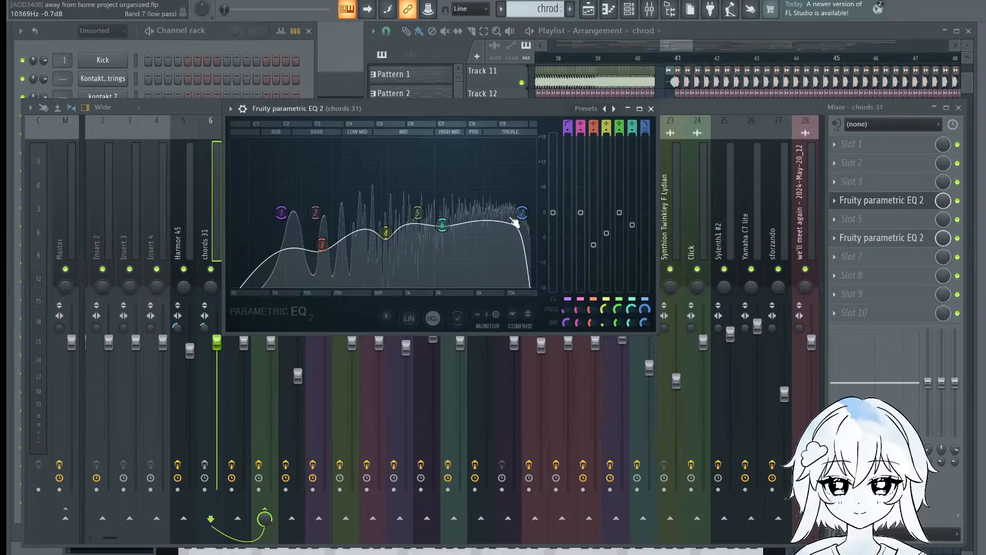
# Step: Select the first drop's "bas" pattern on Track 26 and bring the channel rack forward to check its channels
pyautogui.click(703, 33)
pyautogui.moveTo(788, 241); pyautogui.dragTo(830, 123)
pyautogui.scroll(3, 830, 123)
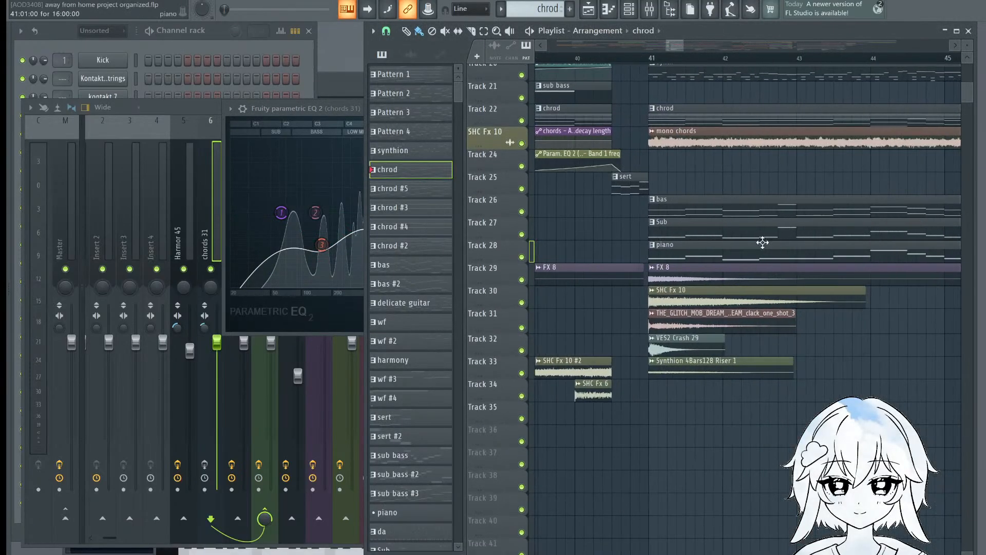
pyautogui.click(718, 212)
pyautogui.press('space')
pyautogui.click(252, 54)
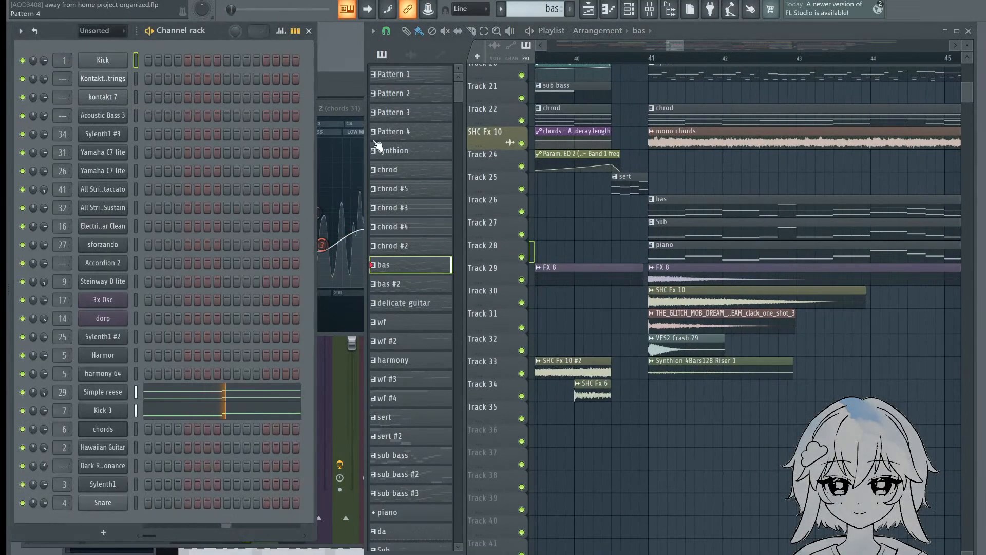
# Step: Bring the "chords 31" parametric EQ back into view and examine bands 7 and 3
pyautogui.click(334, 105)
pyautogui.press('space')
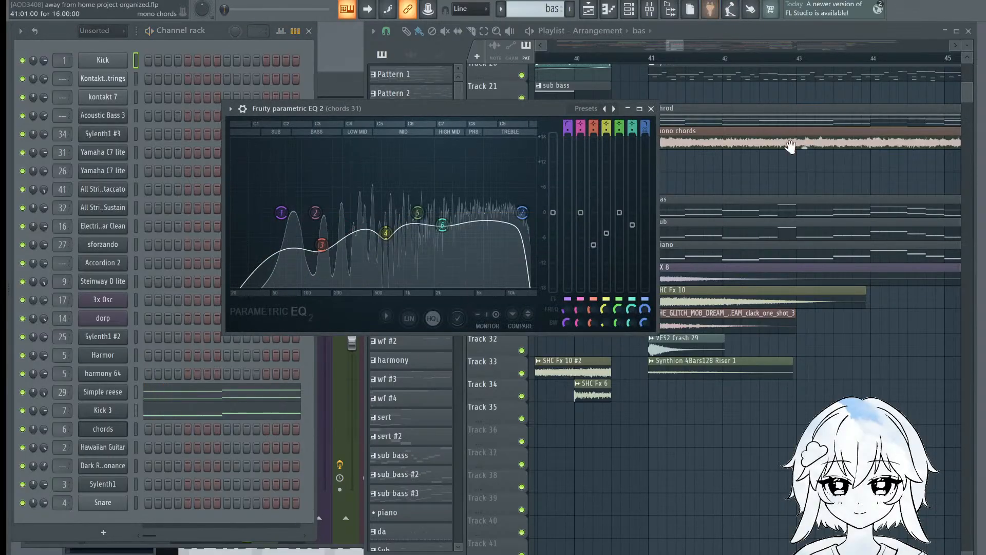
pyautogui.middleClick(790, 145)
pyautogui.rightClick(523, 211)
pyautogui.rightClick(522, 212)
pyautogui.click(340, 237)
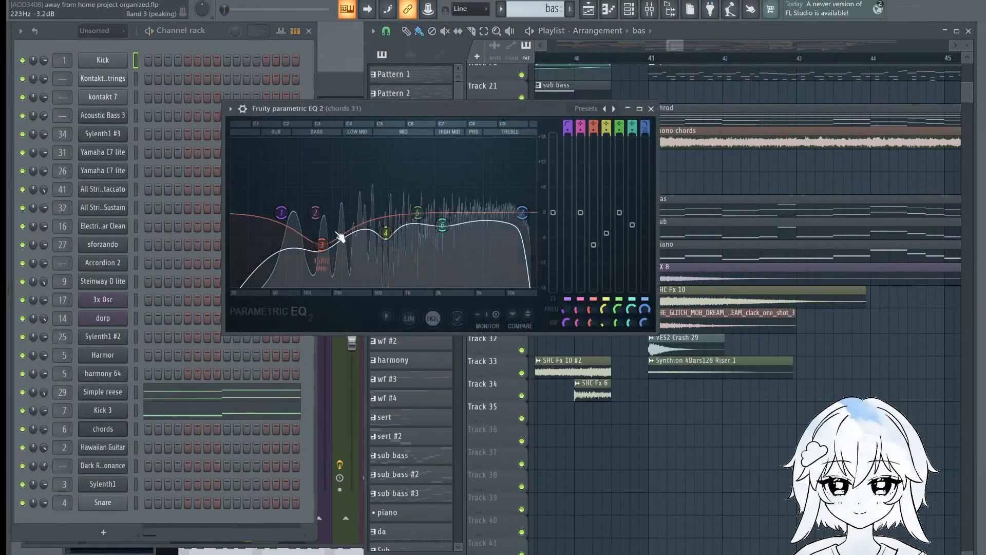
# Step: Set the playhead just before bar 41 and select the first drop's "chrod" pattern
pyautogui.moveTo(821, 197); pyautogui.dragTo(734, 408)
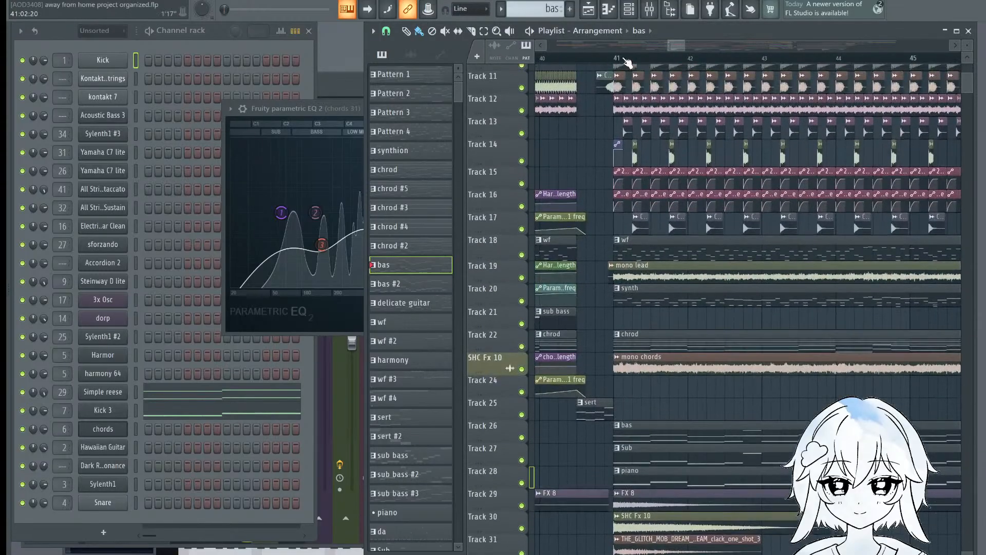
pyautogui.scroll(3, 660, 427)
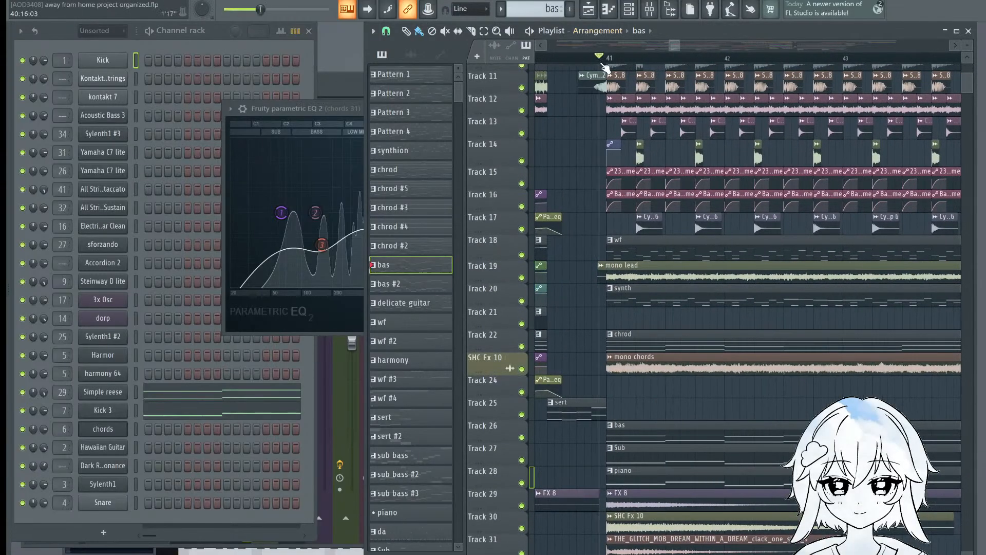
pyautogui.scroll(-3, 606, 68)
pyautogui.moveTo(691, 442); pyautogui.dragTo(675, 371)
pyautogui.click(637, 303)
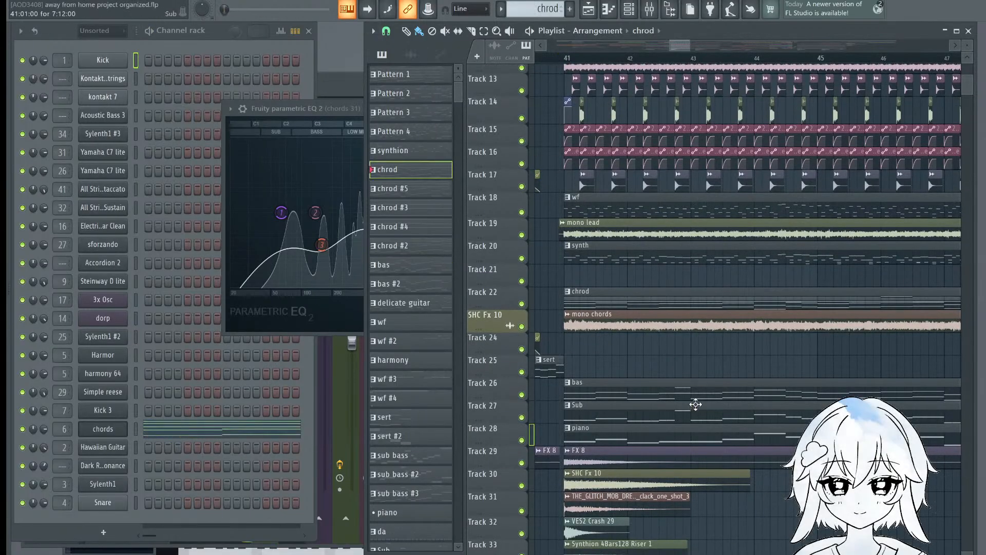
# Step: Select the first drop's "piano" pattern and view its Yamaha C7 lite notes in the piano roll
pyautogui.click(659, 439)
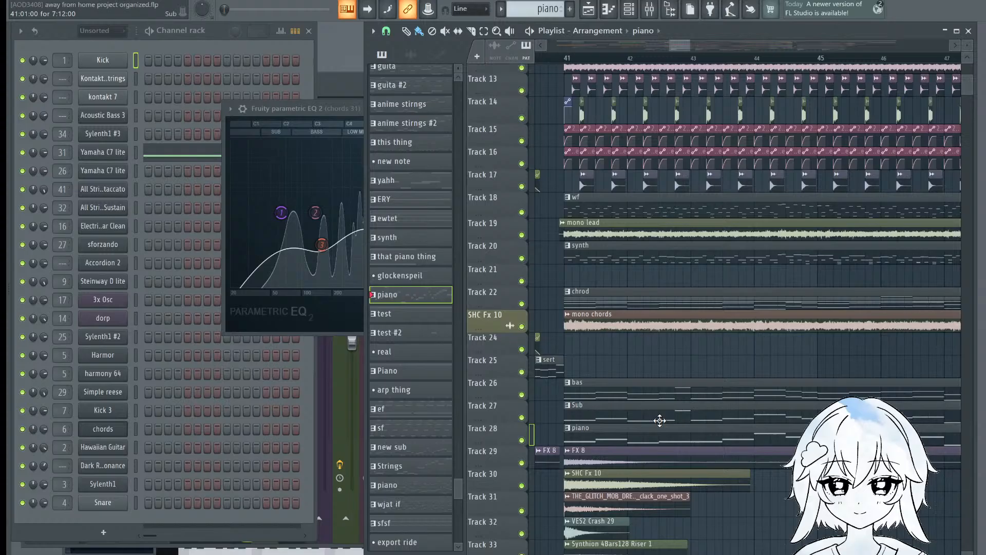
pyautogui.click(259, 428)
pyautogui.click(252, 154)
pyautogui.scroll(-2, 691, 321)
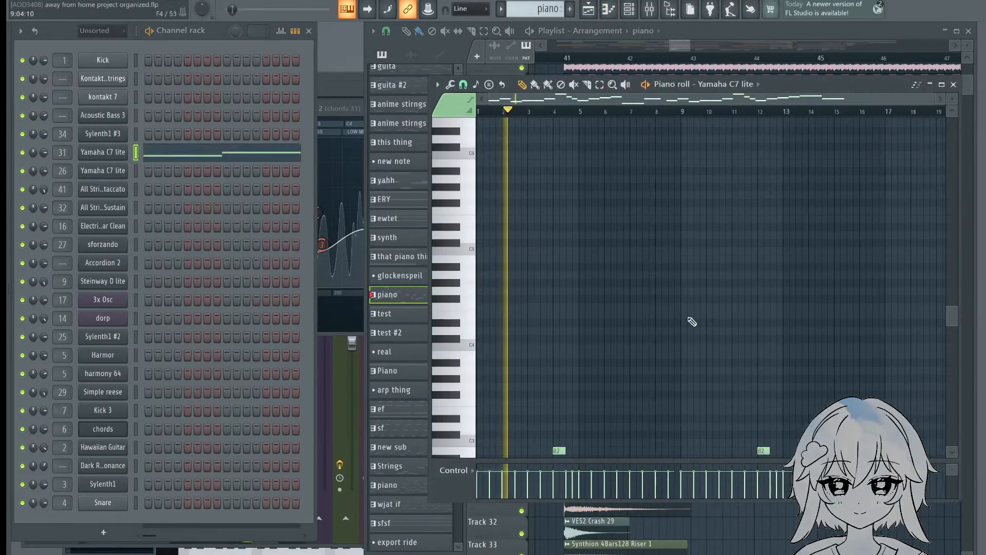
pyautogui.scroll(-5, 691, 322)
pyautogui.rightClick(768, 551)
# Step: Open the first drop's "Sub" and "bas" clips to view their notes
pyautogui.doubleClick(645, 410)
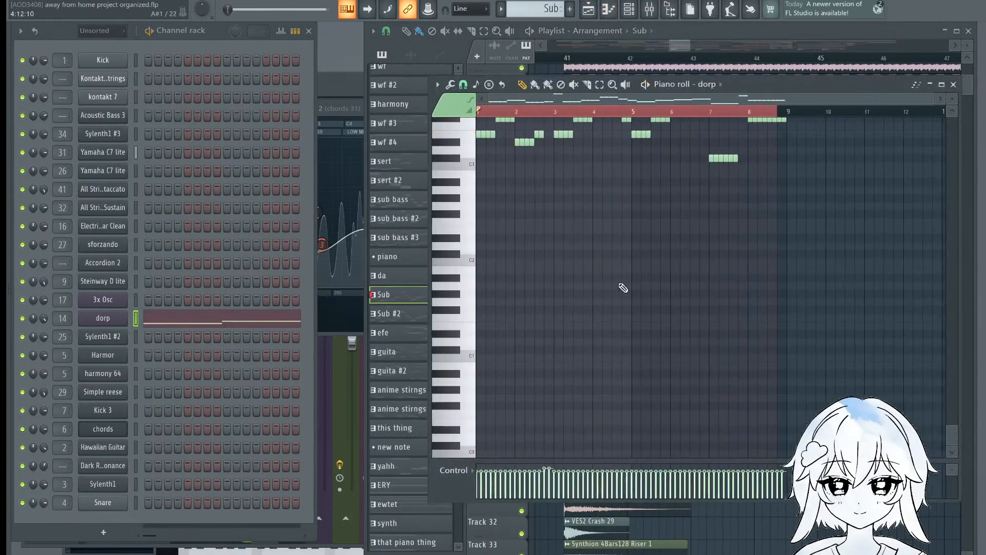
pyautogui.scroll(4, 609, 297)
pyautogui.press('space')
pyautogui.rightClick(741, 551)
pyautogui.doubleClick(707, 385)
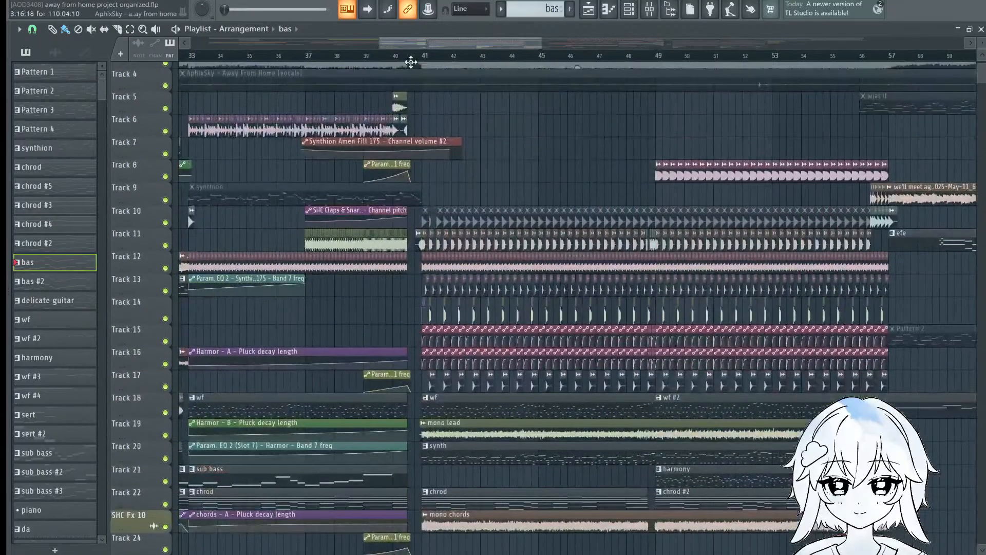
# Step: Survey the first drop's layers in the playlist, from the drum tracks down to the bass and FX tracks
pyautogui.moveTo(608, 257); pyautogui.dragTo(548, 134)
pyautogui.scroll(-4, 438, 58)
pyautogui.moveTo(461, 176); pyautogui.dragTo(458, 131)
pyautogui.moveTo(683, 223); pyautogui.dragTo(611, 118)
pyautogui.scroll(-6, 482, 56)
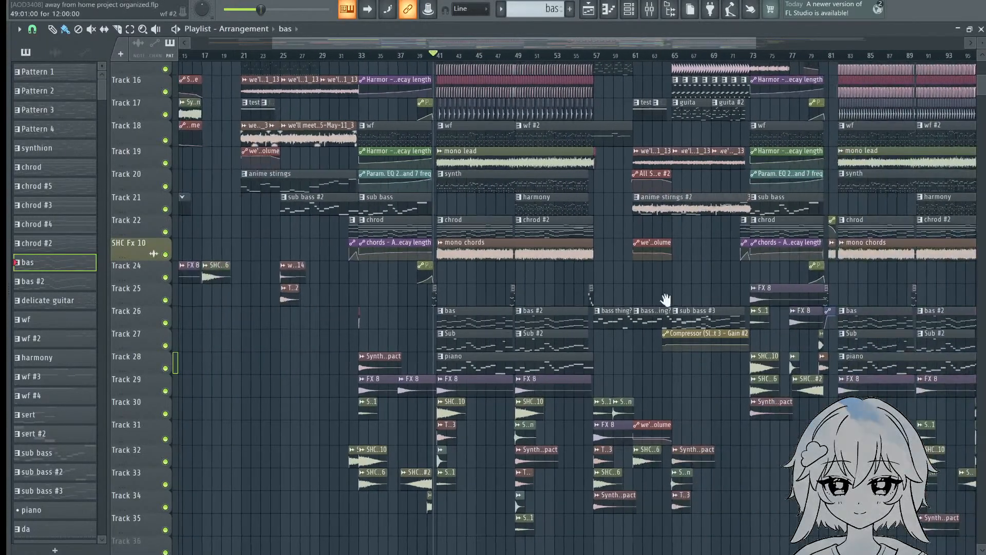
pyautogui.moveTo(666, 300); pyautogui.dragTo(786, 545)
pyautogui.press('capslock')
pyautogui.scroll(4, 599, 282)
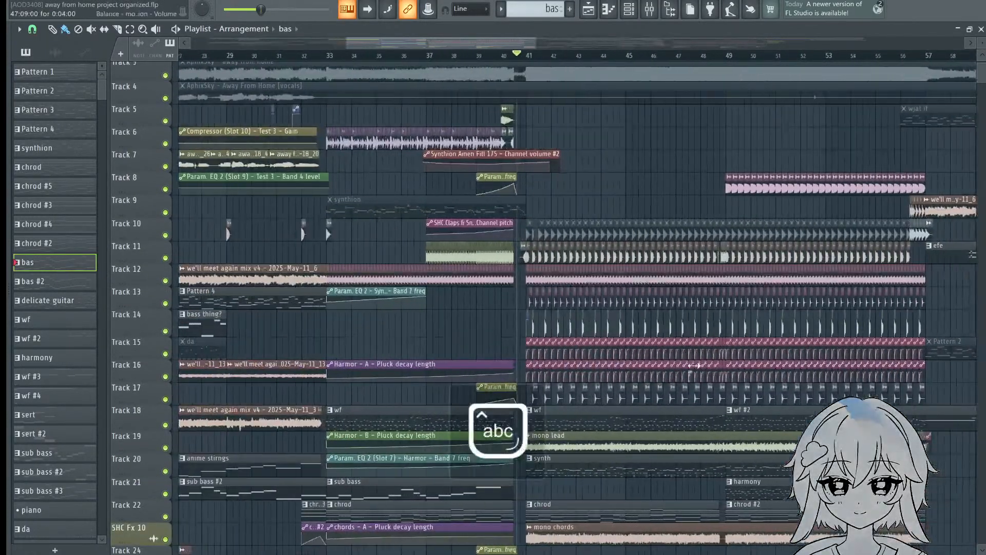
pyautogui.moveTo(694, 368); pyautogui.dragTo(616, 185)
pyautogui.scroll(-2, 536, 203)
pyautogui.scroll(2, 536, 203)
pyautogui.scroll(-5, 536, 215)
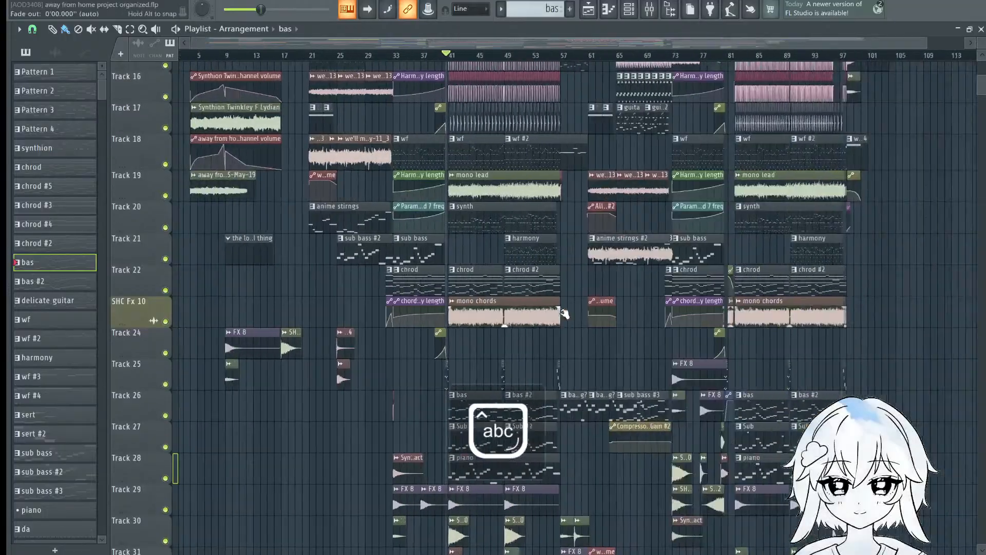
# Step: Look over the rest of the arrangement through the second drop and return to the first drop's chord and bass tracks
pyautogui.press('capslock')
pyautogui.moveTo(722, 367); pyautogui.dragTo(782, 395)
pyautogui.scroll(3, 583, 209)
pyautogui.moveTo(583, 209); pyautogui.dragTo(426, 385)
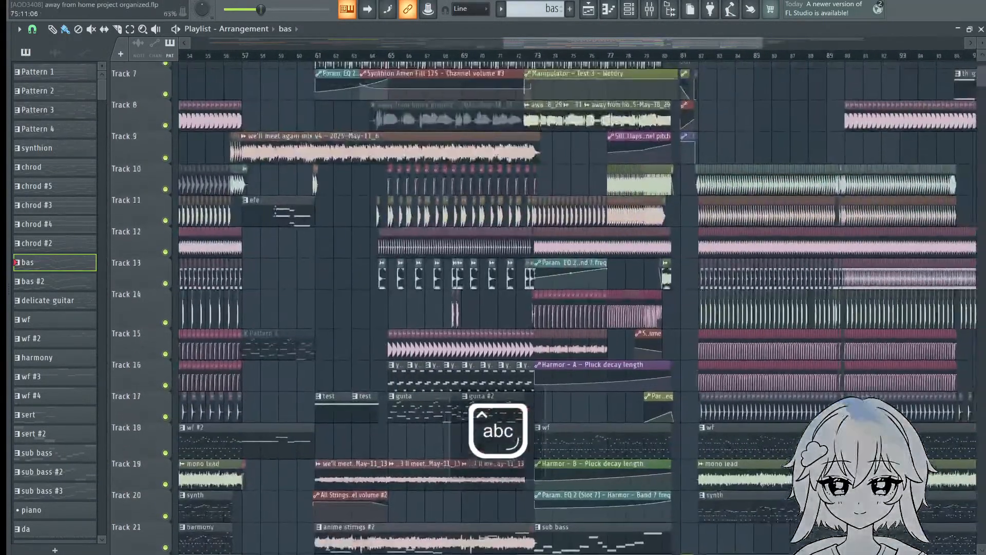
pyautogui.scroll(-1, 550, 244)
pyautogui.scroll(-4, 681, 277)
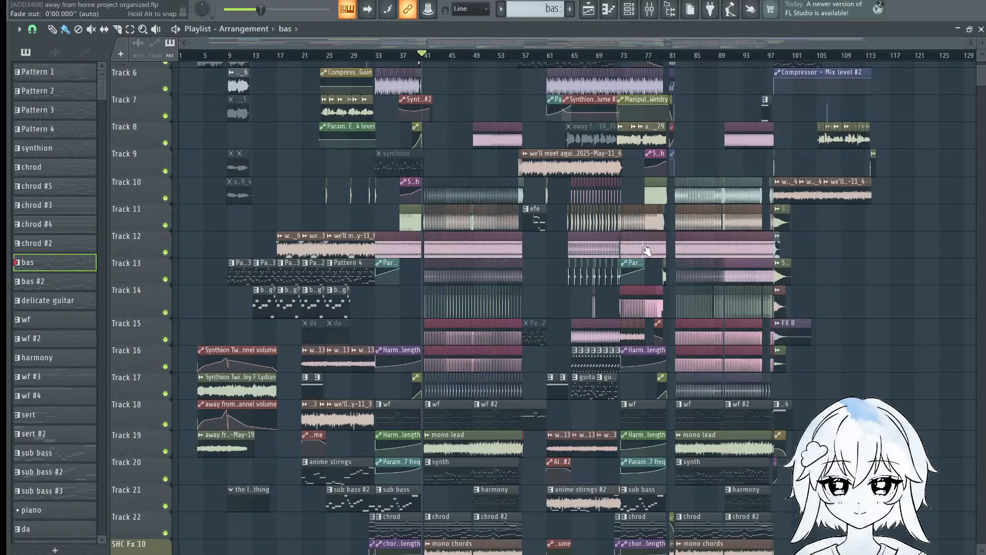
pyautogui.scroll(-6, 645, 250)
pyautogui.scroll(3, 548, 153)
pyautogui.scroll(5, 451, 59)
pyautogui.scroll(-5, 558, 378)
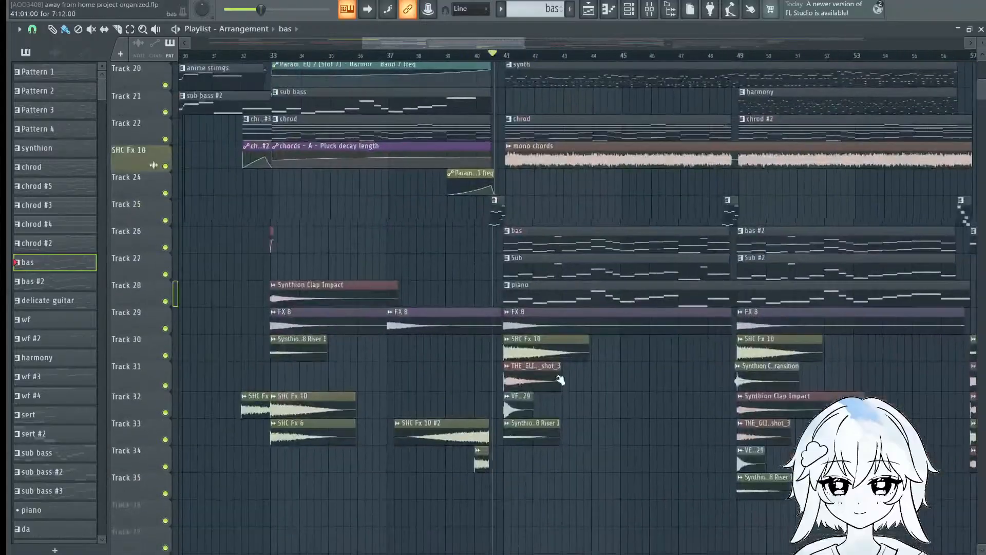
# Step: Open the "chrod" clip's notes and check the Fruity parametric EQ 2 effects in slots 4 and 6 of "chords 31"
pyautogui.doubleClick(555, 132)
pyautogui.click(670, 8)
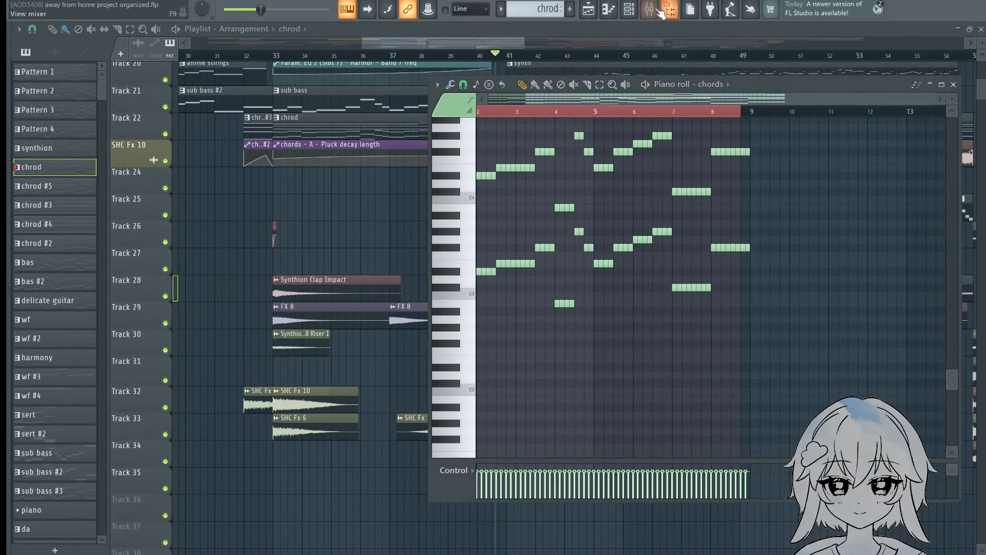
pyautogui.click(649, 8)
pyautogui.click(893, 208)
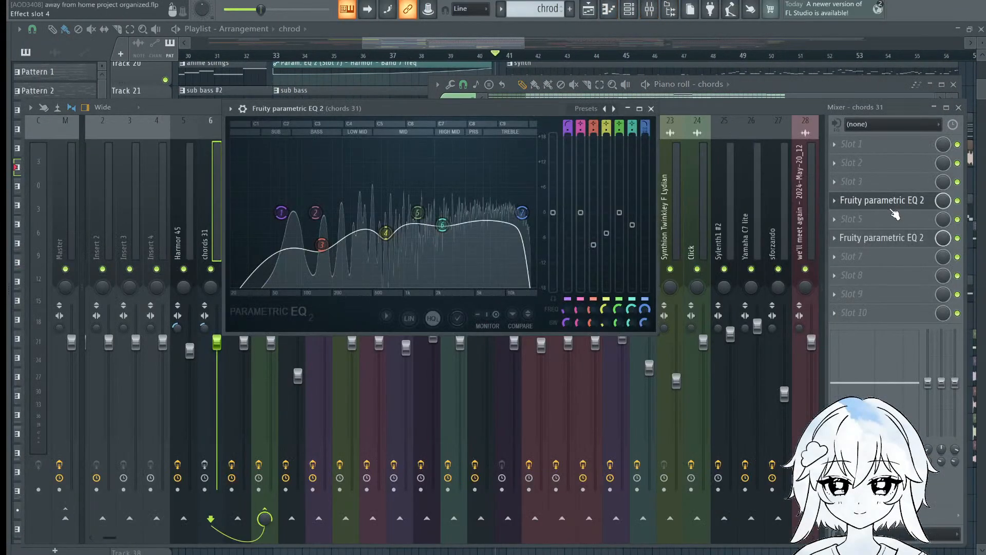
pyautogui.click(902, 242)
pyautogui.click(902, 241)
pyautogui.click(656, 34)
# Step: Move through the arrangement to the second drop and view its "chrod" clip at bar 82
pyautogui.moveTo(557, 277); pyautogui.dragTo(322, 367)
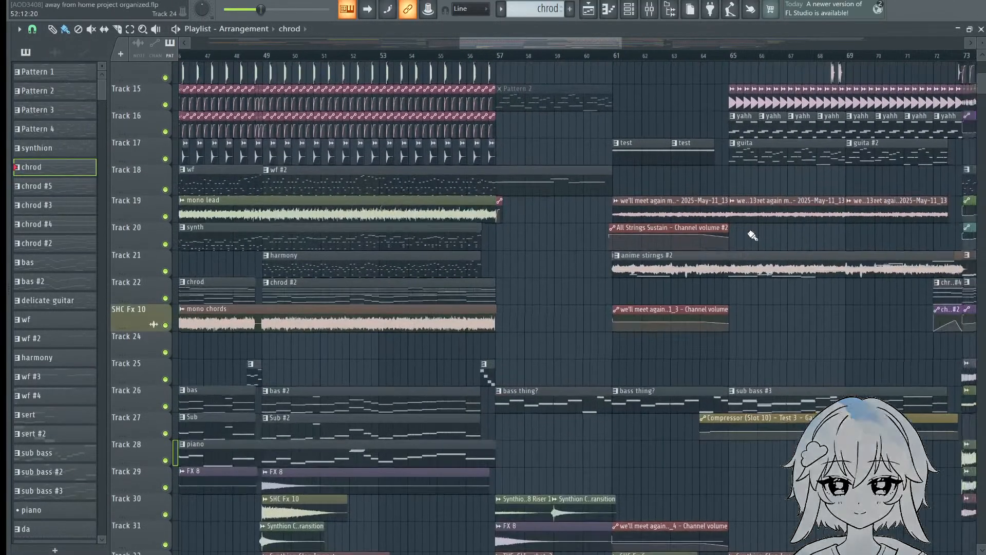
pyautogui.moveTo(750, 234); pyautogui.dragTo(431, 391)
pyautogui.moveTo(795, 330); pyautogui.dragTo(368, 346)
pyautogui.moveTo(545, 376); pyautogui.dragTo(301, 184)
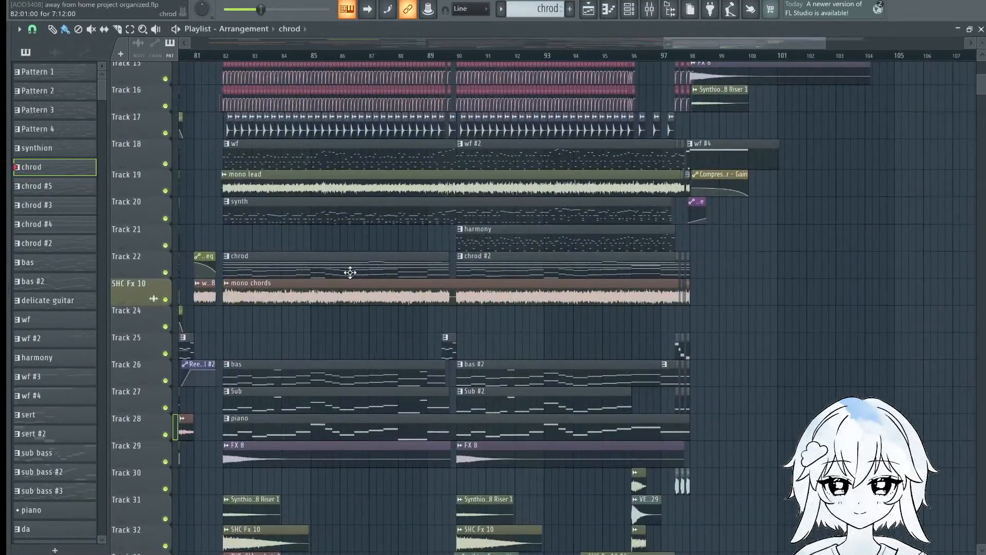
pyautogui.doubleClick(350, 272)
pyautogui.press('Escape')
pyautogui.moveTo(534, 169); pyautogui.dragTo(697, 183)
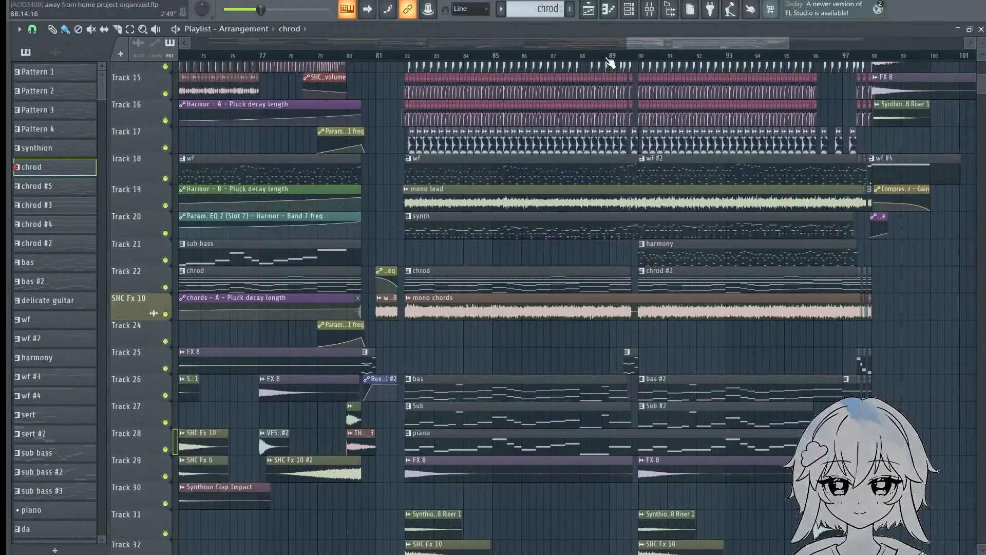
pyautogui.scroll(-4, 613, 57)
pyautogui.doubleClick(616, 33)
pyautogui.moveTo(620, 244); pyautogui.dragTo(706, 265)
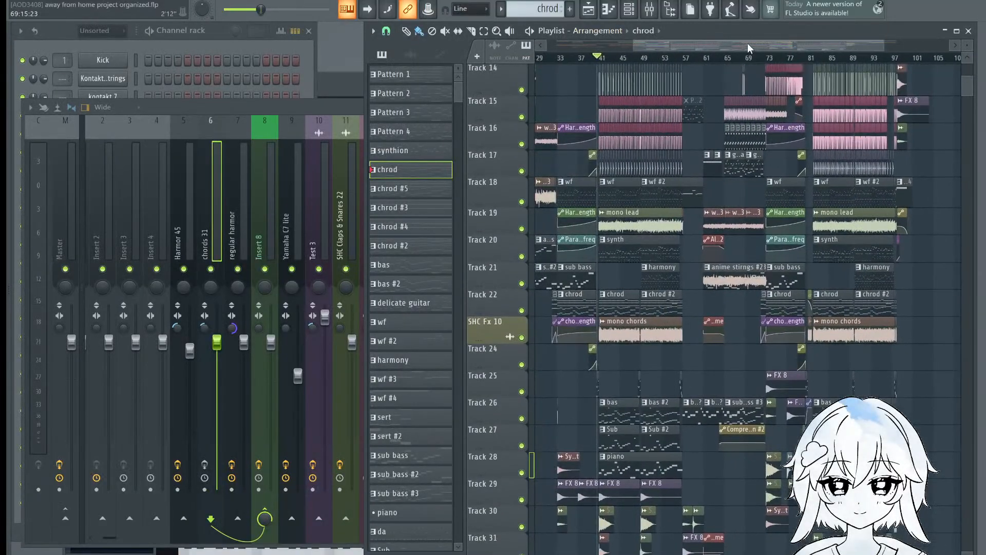
pyautogui.doubleClick(747, 35)
pyautogui.moveTo(646, 310); pyautogui.dragTo(731, 60)
pyautogui.click(652, 18)
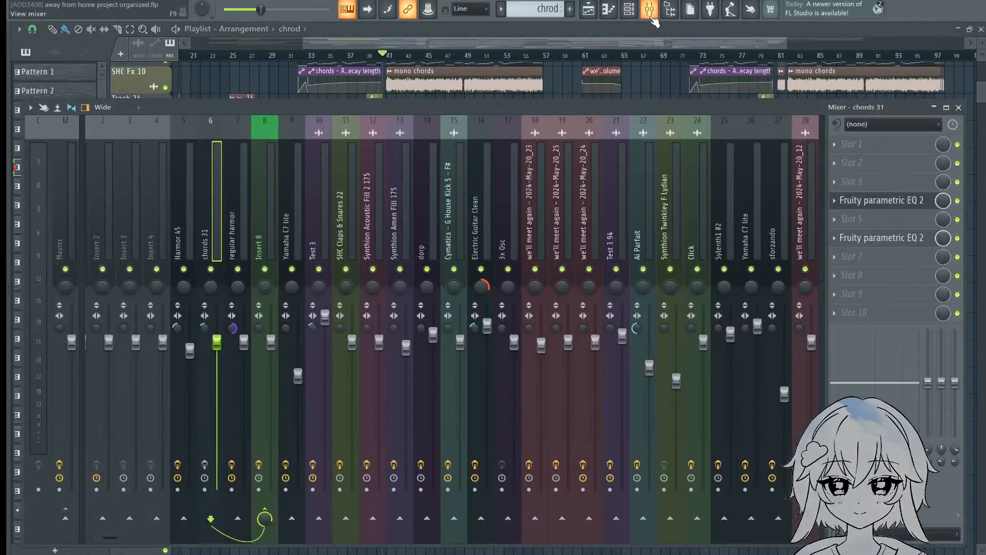
pyautogui.click(652, 18)
pyautogui.click(650, 15)
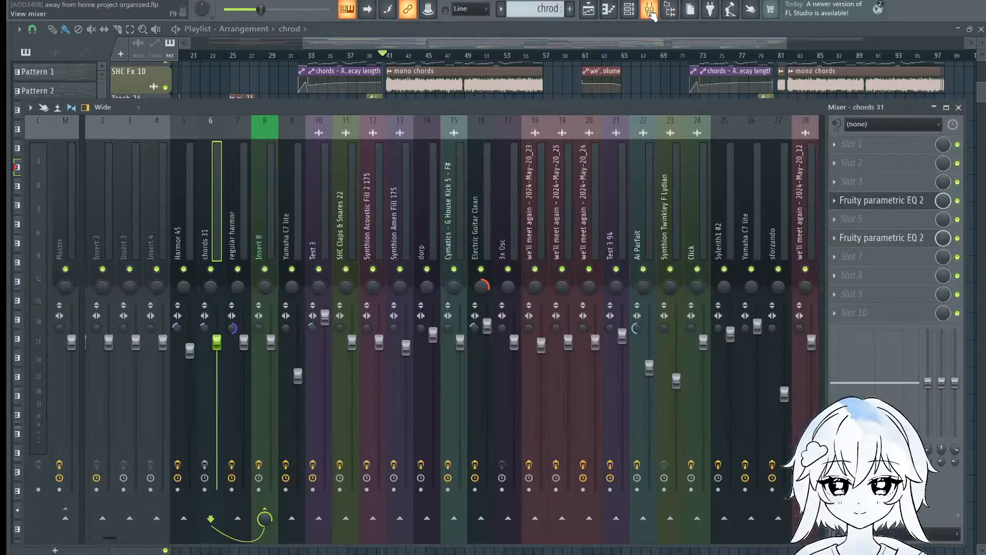
pyautogui.click(650, 14)
pyautogui.moveTo(518, 123); pyautogui.dragTo(635, 213)
pyautogui.doubleClick(777, 29)
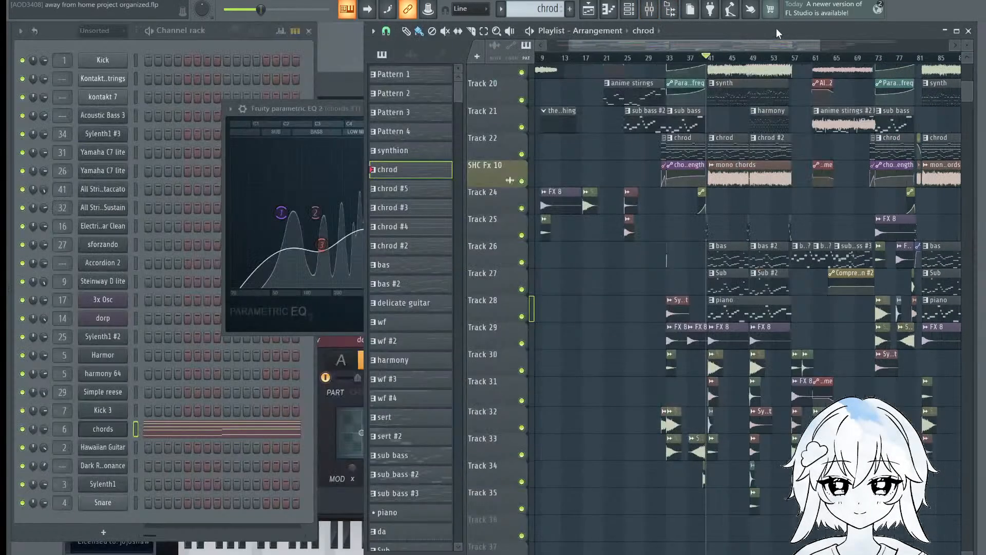
pyautogui.doubleClick(800, 29)
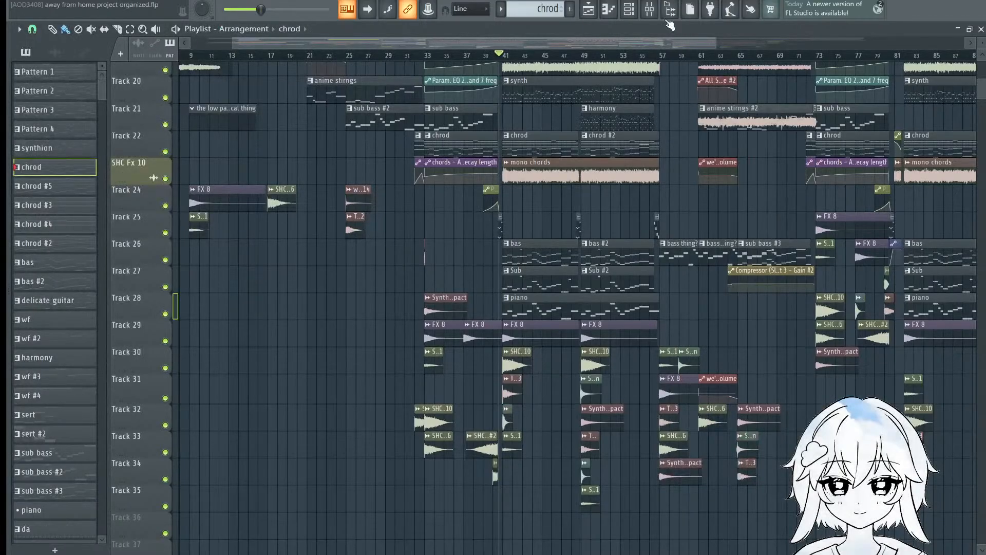
# Step: Show the mixer and check the slot 4 Fruity parametric EQ 2 on the "chords 31" track again
pyautogui.click(650, 15)
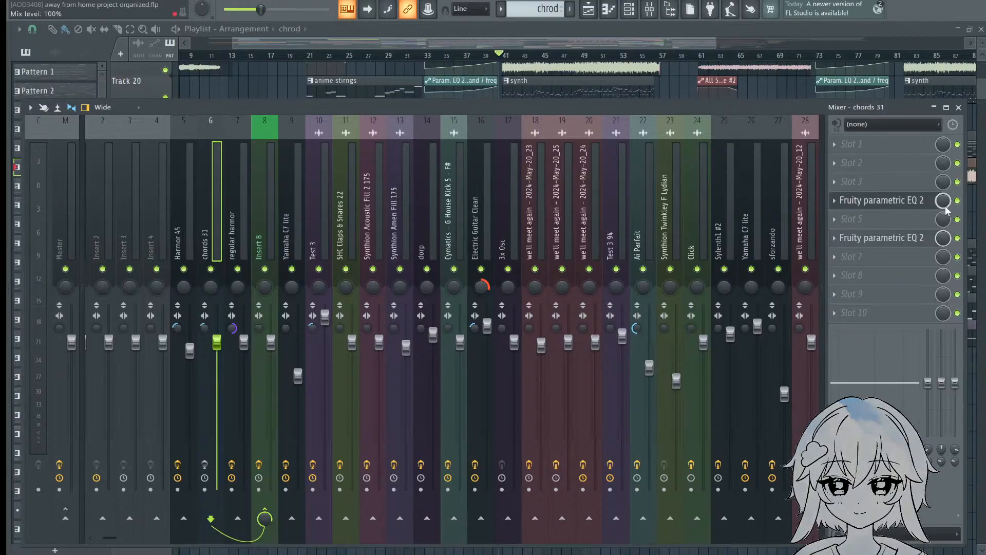
pyautogui.click(872, 217)
pyautogui.click(882, 207)
pyautogui.click(882, 204)
pyautogui.click(885, 207)
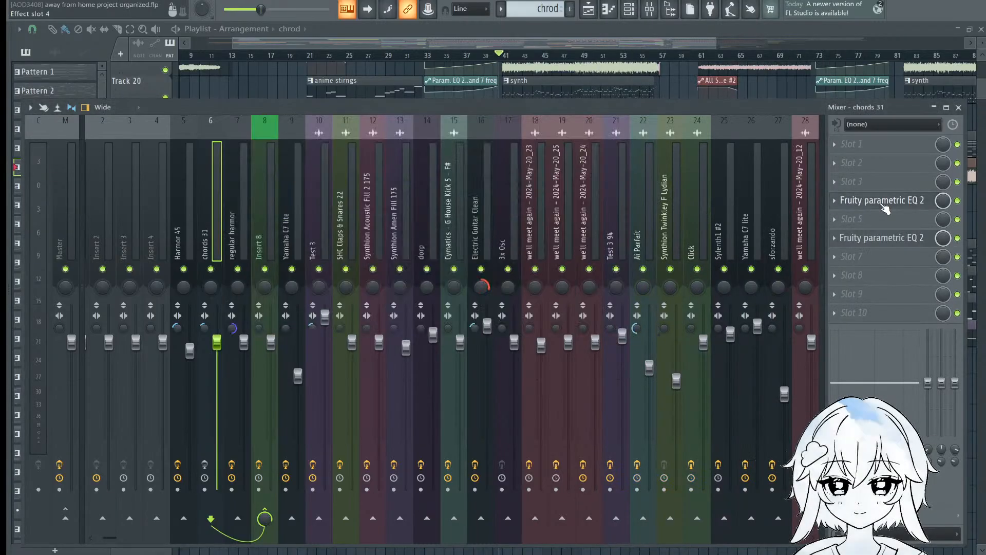
pyautogui.click(885, 208)
pyautogui.click(885, 207)
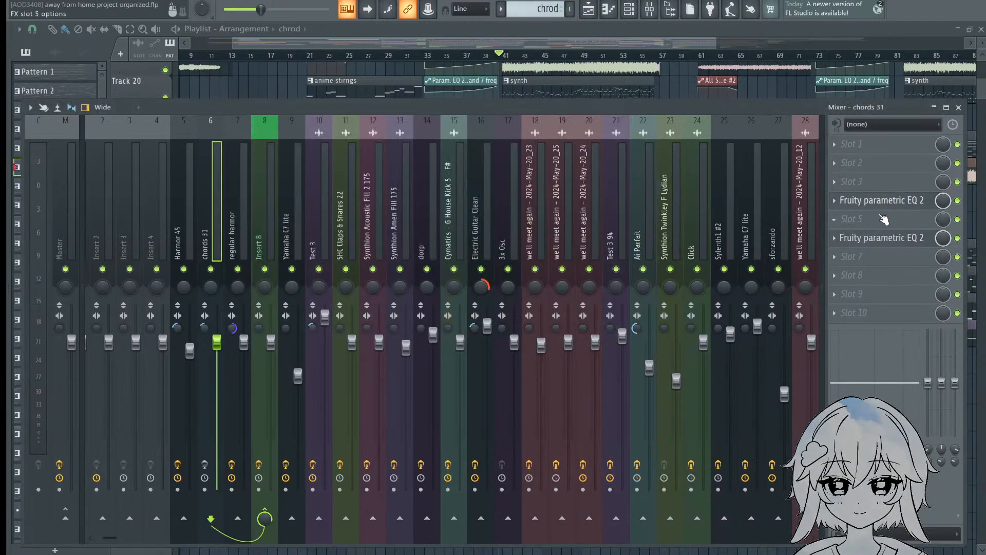
pyautogui.click(284, 229)
pyautogui.moveTo(281, 224)
pyautogui.mouseDown()
pyautogui.moveTo(213, 230)
pyautogui.moveTo(516, 208)
pyautogui.moveTo(289, 221)
pyautogui.mouseUp()
# Step: Return to the playlist's chord tracks and open the "chrod" pattern's "chords" notes in the piano roll
pyautogui.click(567, 29)
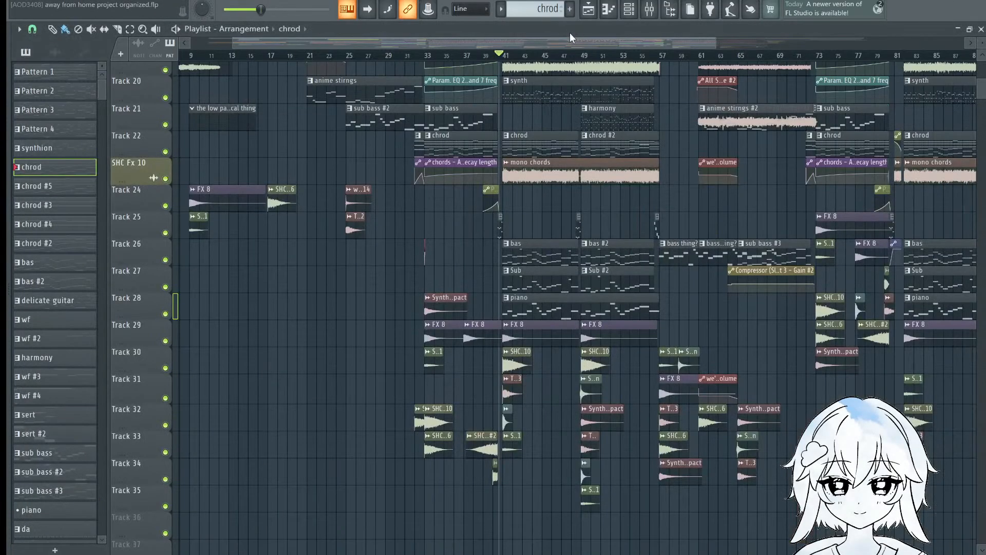
pyautogui.scroll(-3, 572, 200)
pyautogui.press('capslock')
pyautogui.moveTo(576, 214); pyautogui.dragTo(579, 360)
pyautogui.press('capslock')
pyautogui.scroll(3, 379, 319)
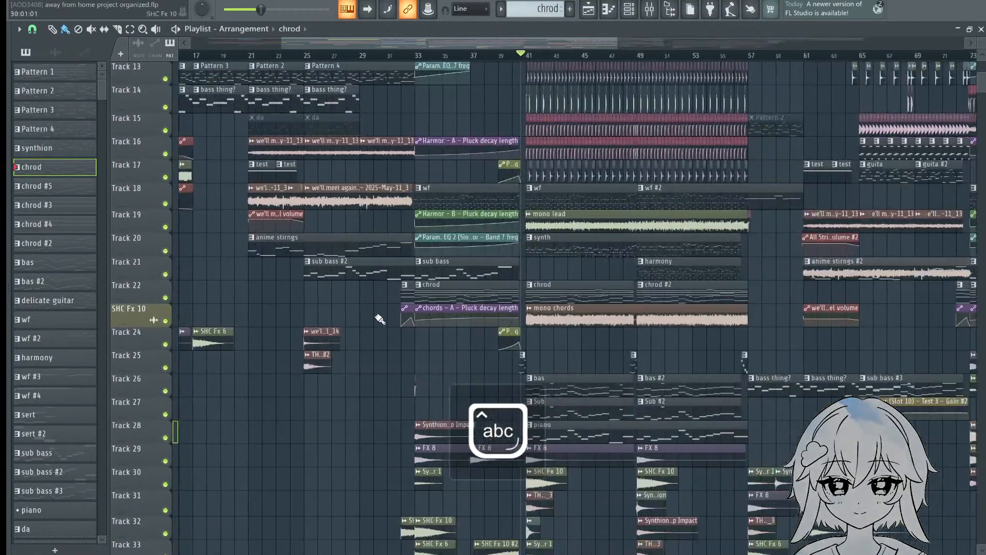
pyautogui.moveTo(379, 319); pyautogui.dragTo(456, 108)
pyautogui.doubleClick(455, 108)
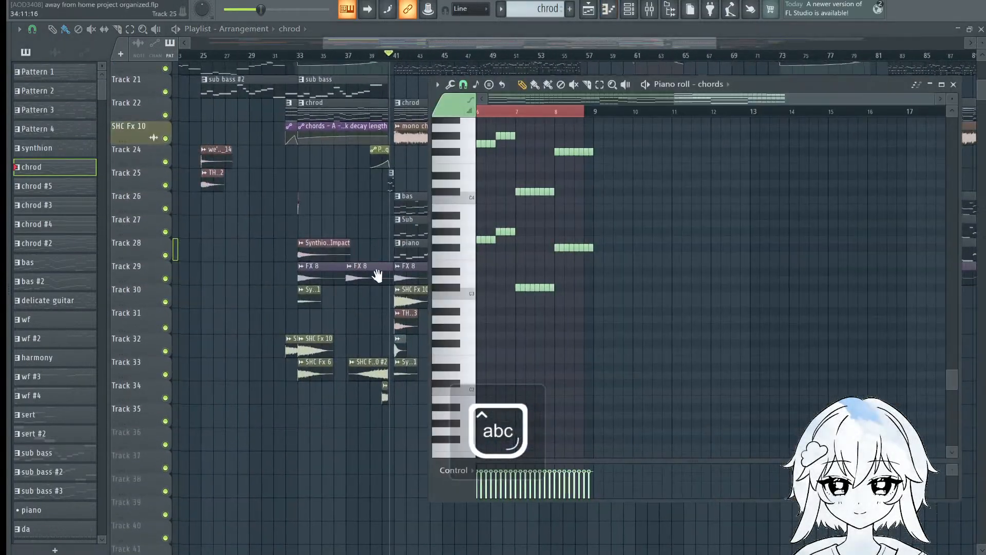
# Step: Close the chord notes and place the playhead at bar 41, the start of the first drop
pyautogui.moveTo(376, 276); pyautogui.dragTo(454, 411)
pyautogui.scroll(5, 481, 103)
pyautogui.click(410, 55)
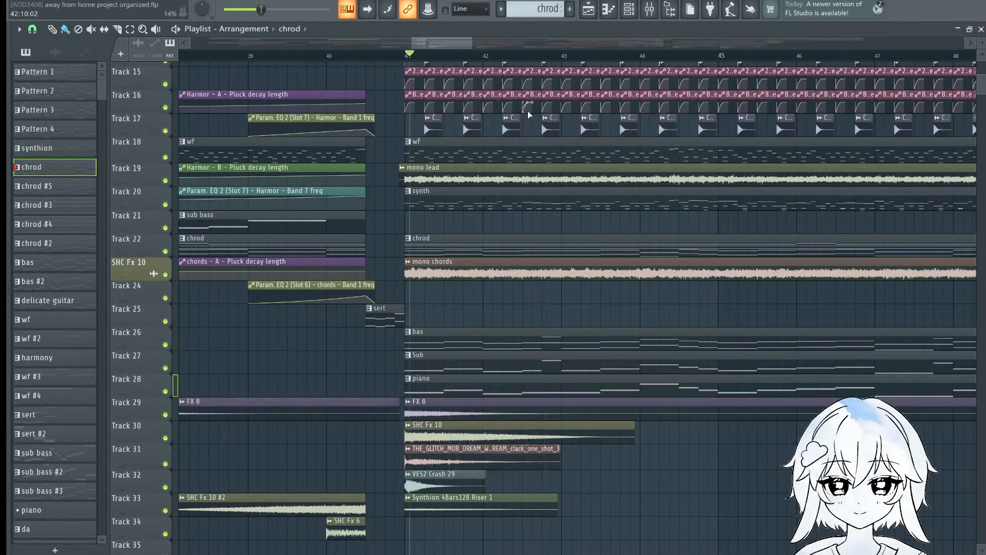
# Step: Return to the song's intro and place the playhead just before bar 9
pyautogui.moveTo(455, 208); pyautogui.dragTo(386, 218)
pyautogui.scroll(-5, 385, 217)
pyautogui.moveTo(478, 347); pyautogui.dragTo(372, 198)
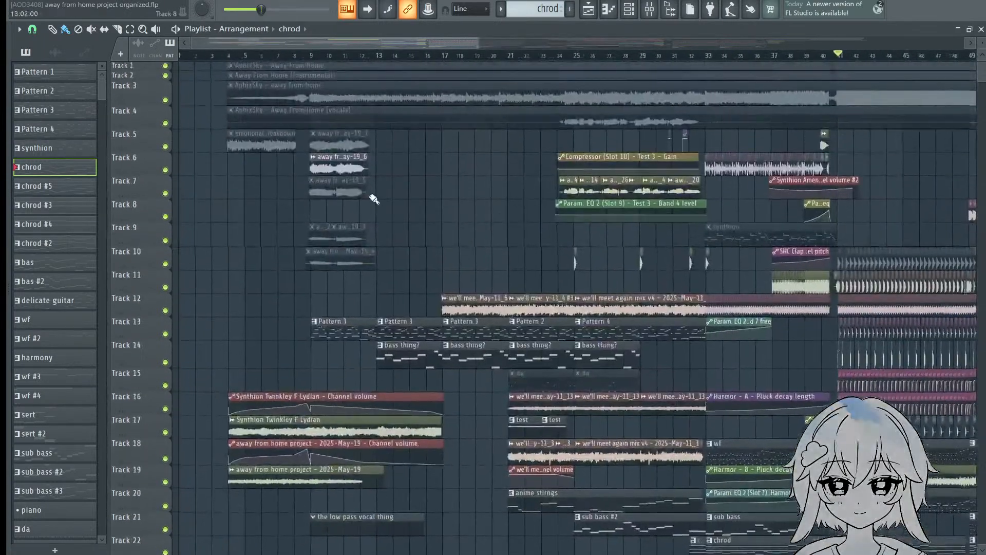
pyautogui.scroll(-1, 372, 198)
pyautogui.scroll(4, 279, 209)
pyautogui.click(248, 57)
pyautogui.scroll(-3, 248, 56)
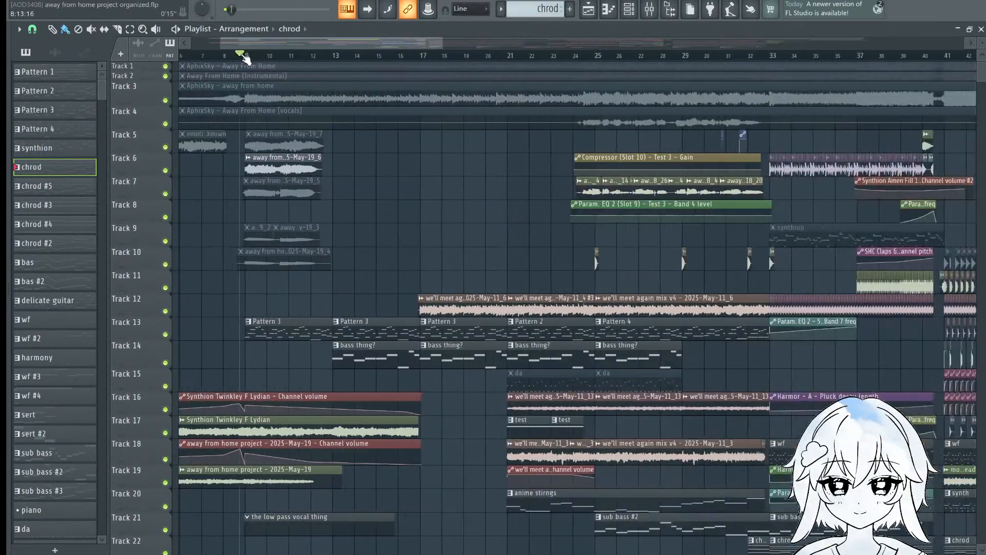
# Step: Examine the intro's recorded audio clips on tracks 5 to 10 around bars 9 to 13
pyautogui.moveTo(416, 237); pyautogui.dragTo(466, 239)
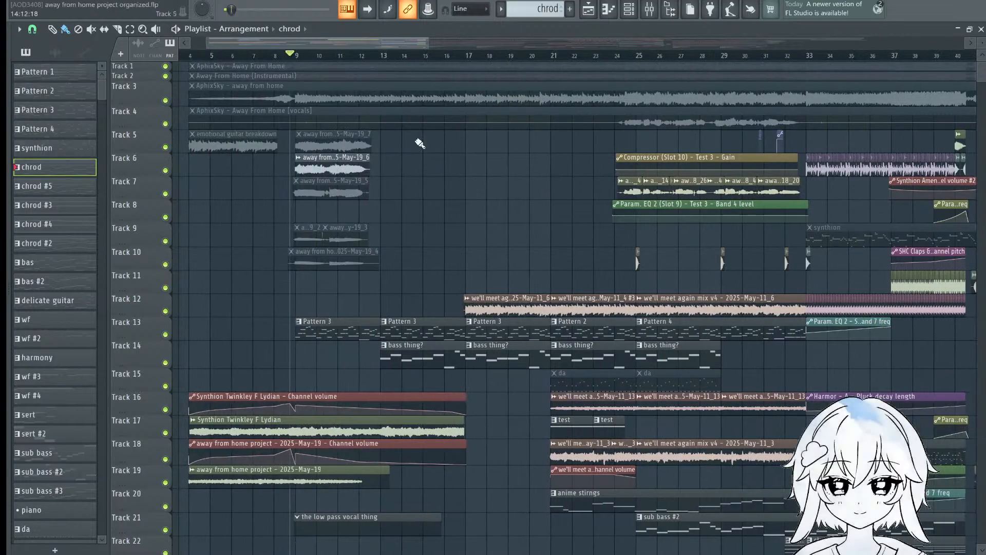
pyautogui.scroll(5, 300, 59)
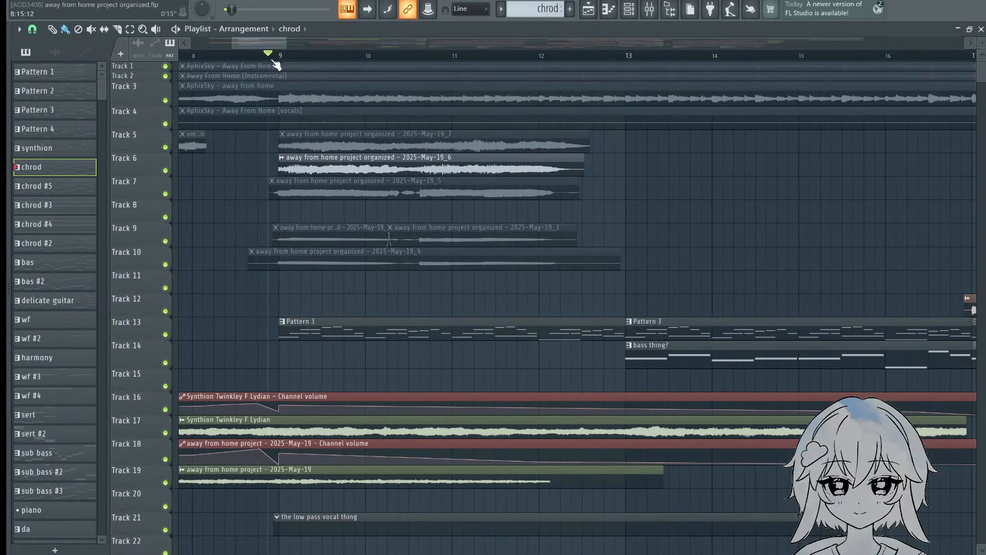
pyautogui.scroll(-4, 280, 64)
pyautogui.moveTo(397, 172); pyautogui.dragTo(488, 184)
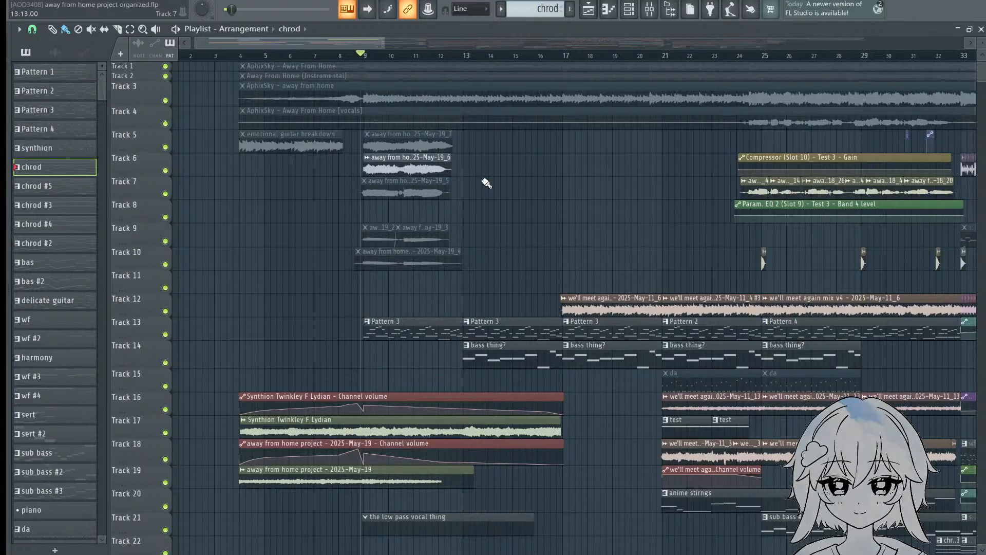
pyautogui.scroll(5, 441, 61)
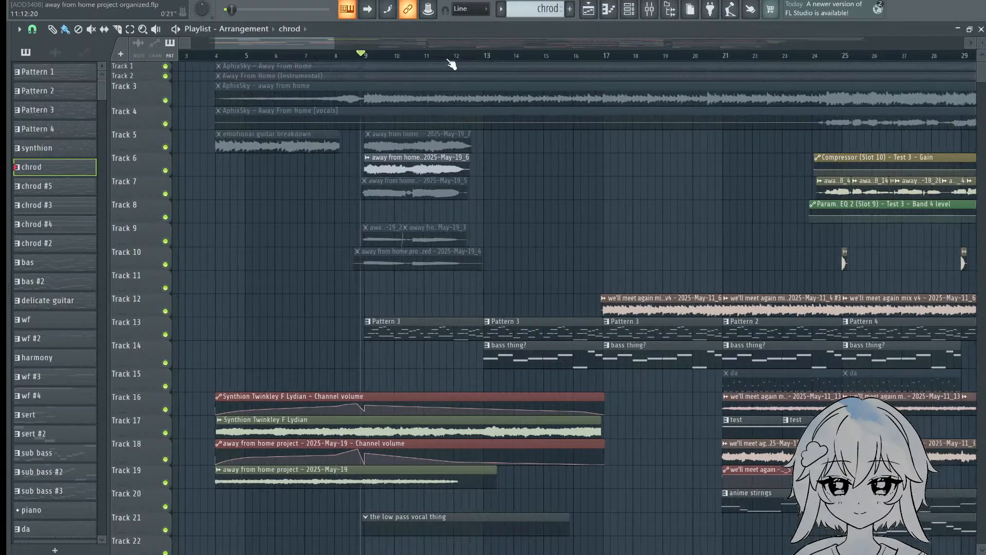
pyautogui.scroll(-5, 452, 64)
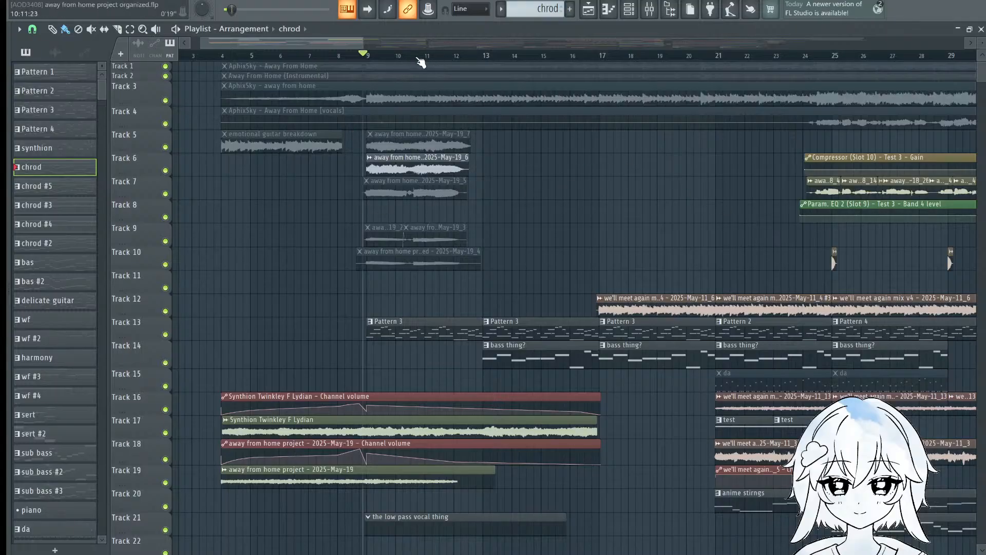
pyautogui.scroll(5, 414, 61)
pyautogui.scroll(-5, 380, 66)
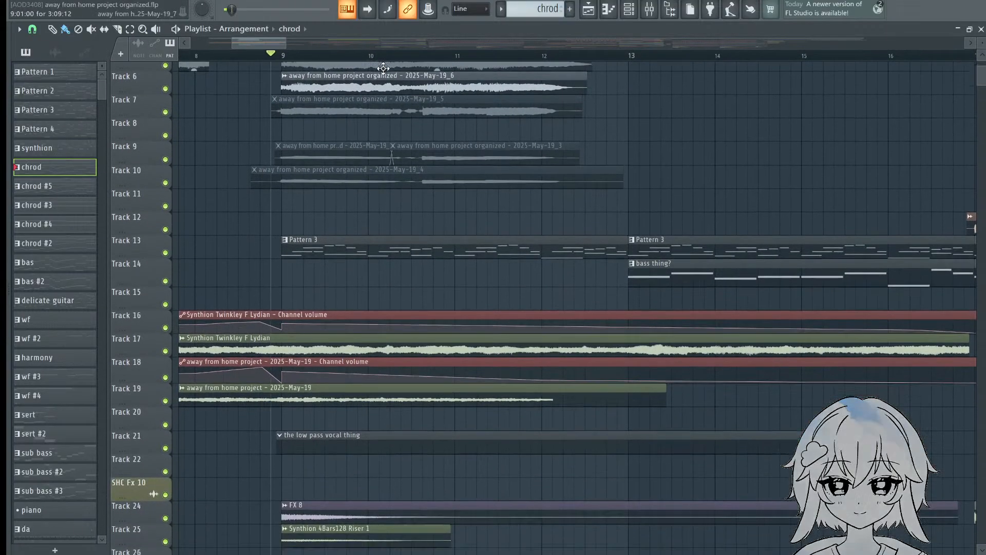
# Step: Look through the intro's lower tracks, including the Synthion Twinkley F Lydian, low pass vocal and FX 8 clips
pyautogui.scroll(-5, 381, 65)
pyautogui.scroll(-6, 373, 59)
pyautogui.scroll(10, 455, 302)
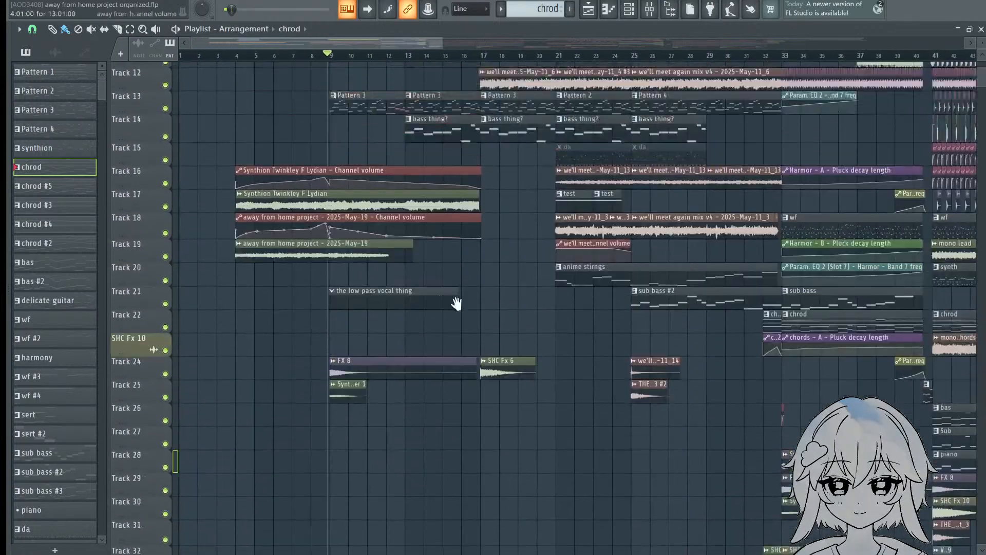
pyautogui.scroll(-2, 380, 60)
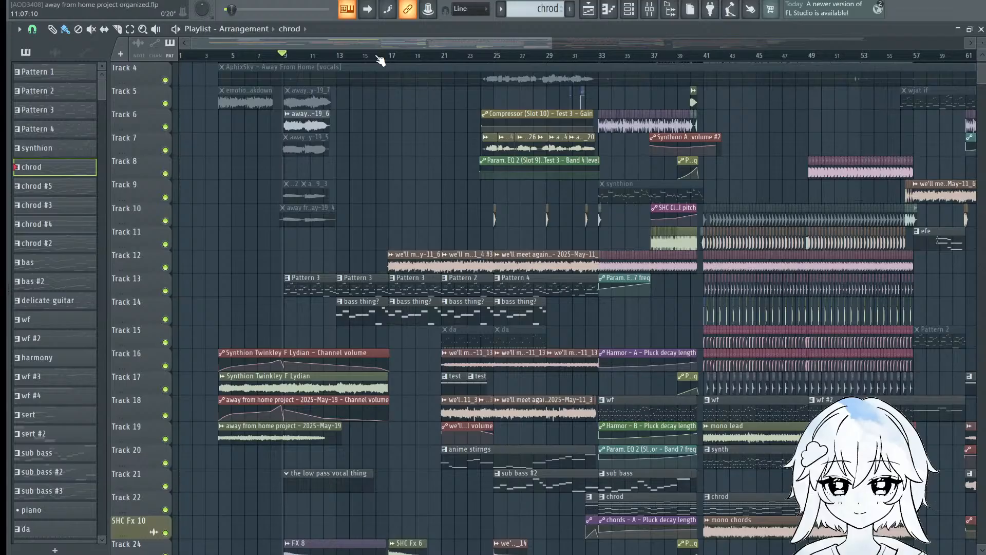
pyautogui.scroll(5, 380, 60)
pyautogui.moveTo(364, 195); pyautogui.dragTo(611, 204)
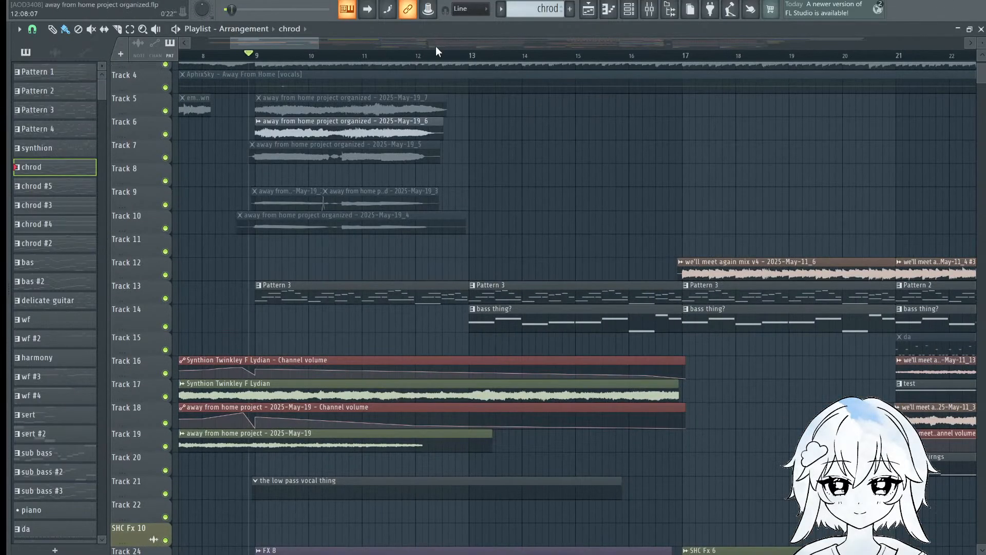
# Step: View the intro in the context of the following sections, out to about bar 79
pyautogui.scroll(-8, 452, 61)
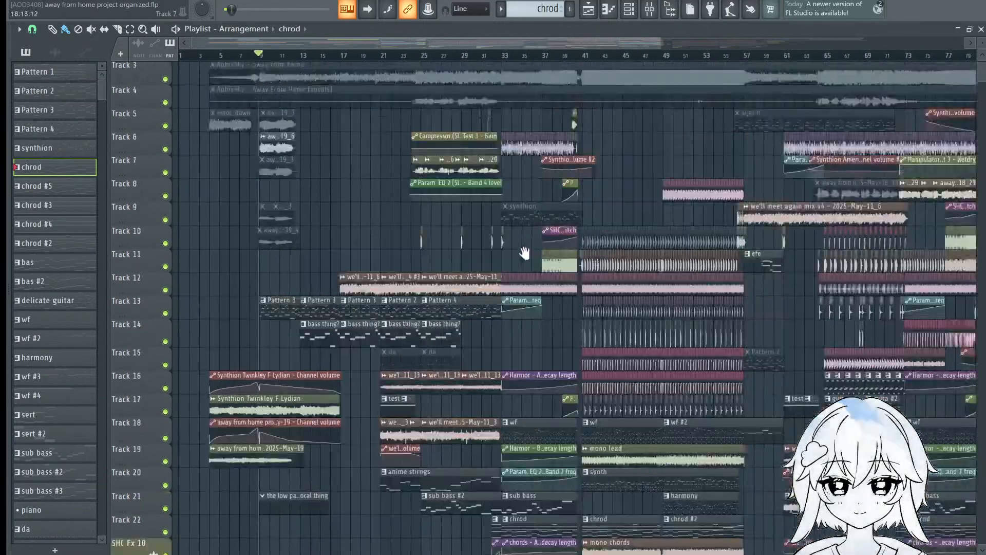
pyautogui.moveTo(524, 253); pyautogui.dragTo(529, 274)
pyautogui.scroll(5, 306, 65)
pyautogui.moveTo(348, 154); pyautogui.dragTo(537, 157)
pyautogui.scroll(-3, 349, 62)
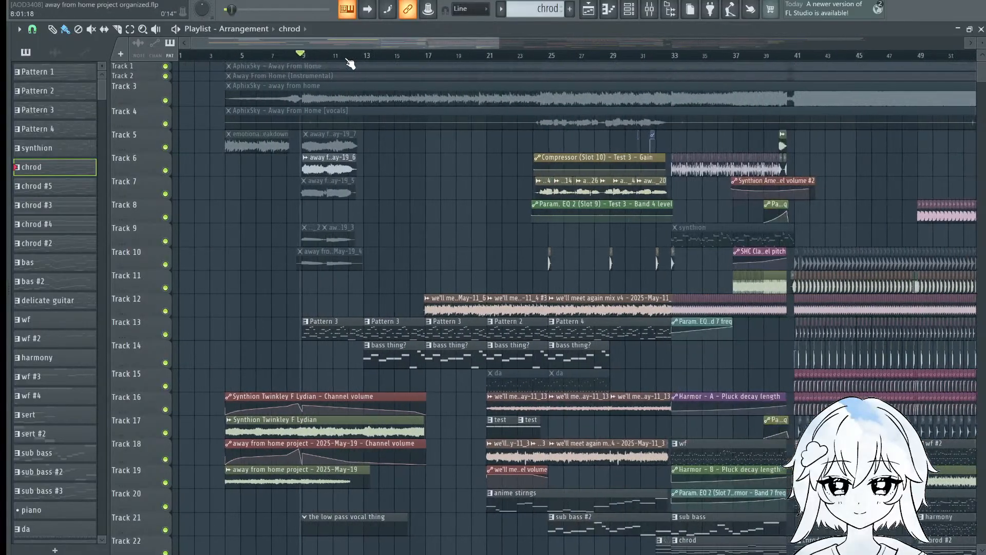
# Step: Select the "AphixSky - Away From Home" audio clip on track 1 and view the intro again
pyautogui.scroll(-2, 346, 61)
pyautogui.click(290, 68)
pyautogui.scroll(3, 275, 63)
pyautogui.moveTo(278, 63); pyautogui.dragTo(290, 63)
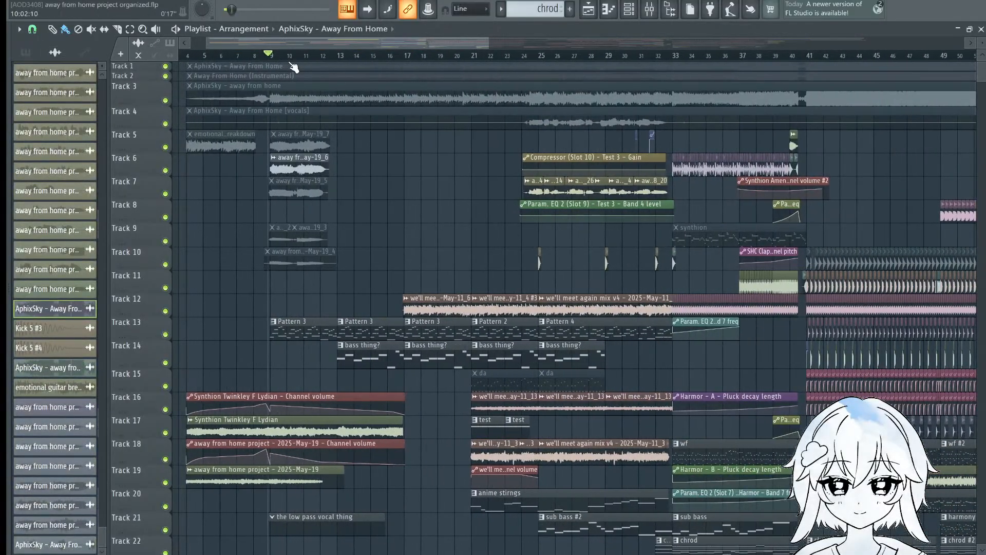
pyautogui.scroll(3, 293, 66)
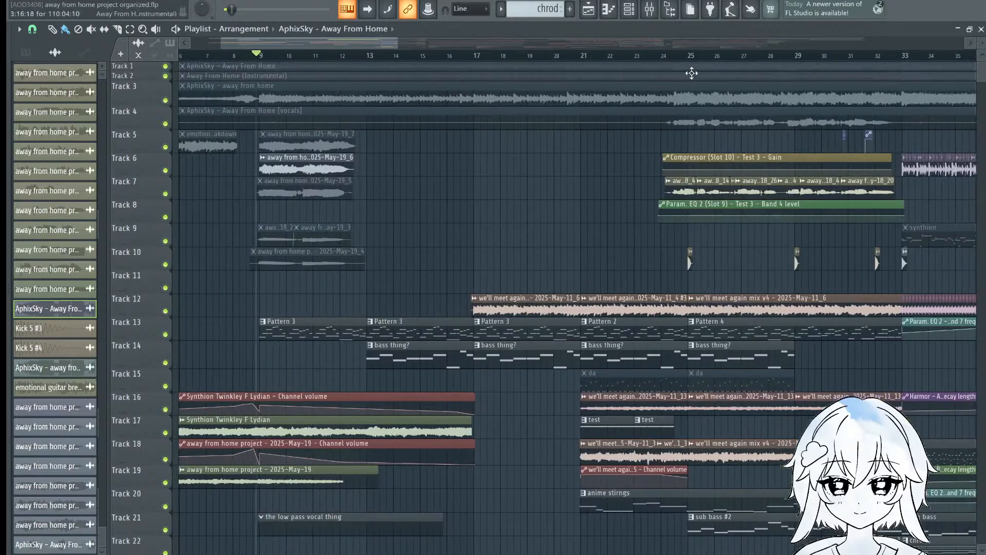
# Step: Place the playhead in bar 23 and examine the vocal section and build-up leading to the first drop
pyautogui.click(649, 56)
pyautogui.scroll(-3, 654, 62)
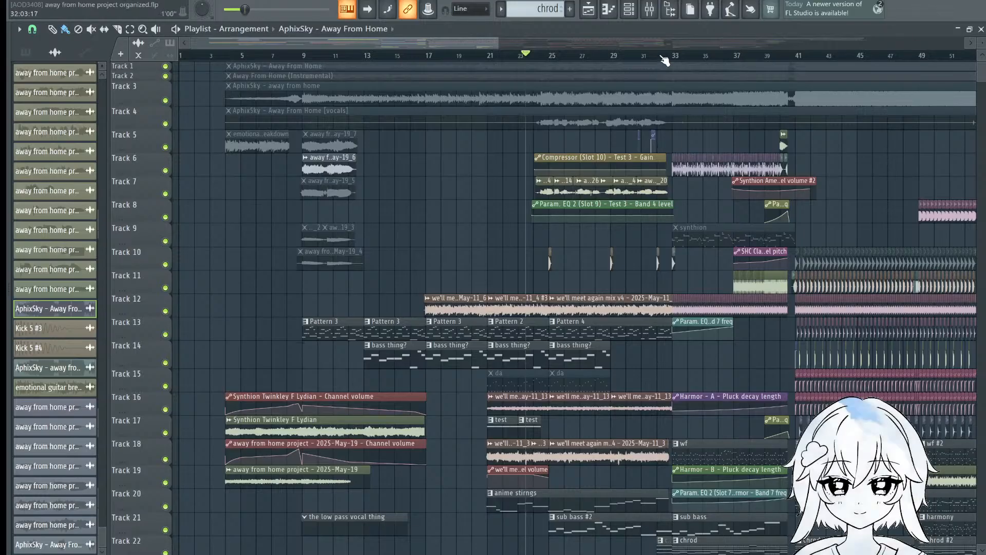
pyautogui.scroll(-5, 664, 61)
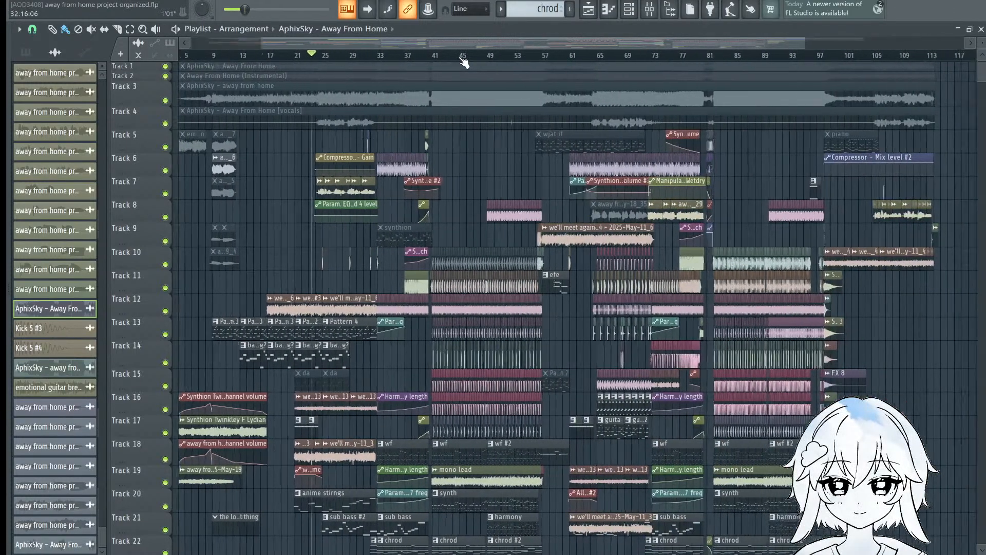
pyautogui.scroll(5, 464, 62)
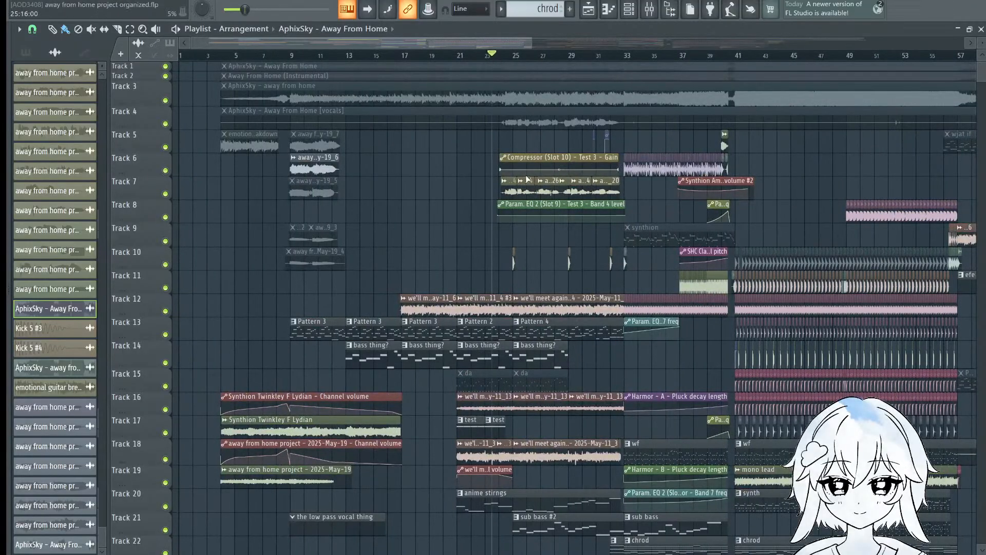
pyautogui.scroll(-2, 542, 56)
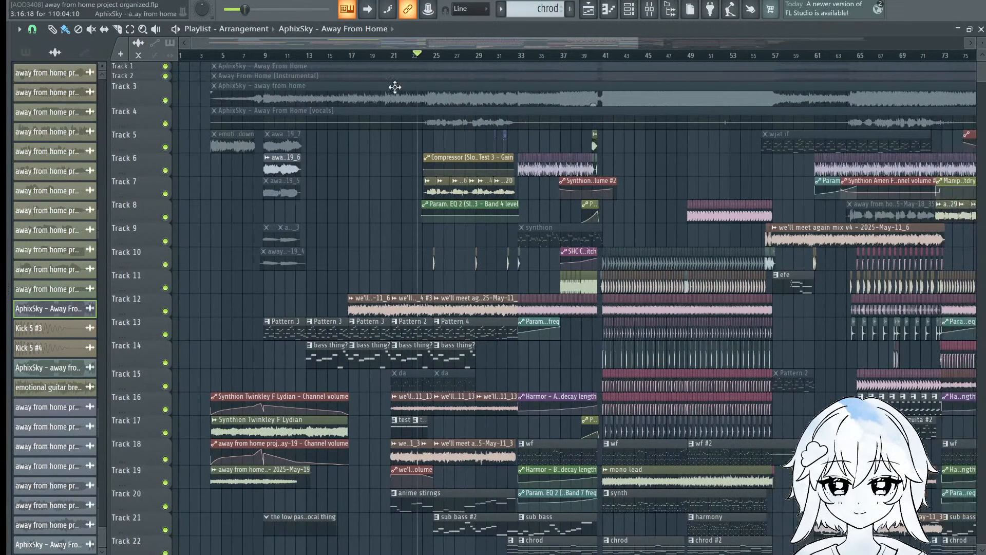
pyautogui.scroll(7, 447, 61)
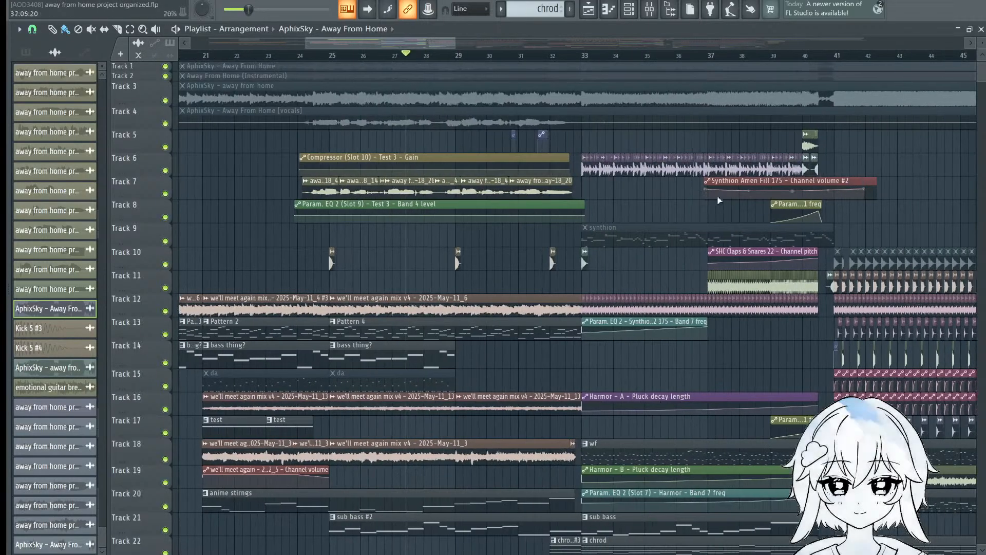
pyautogui.scroll(-6, 606, 344)
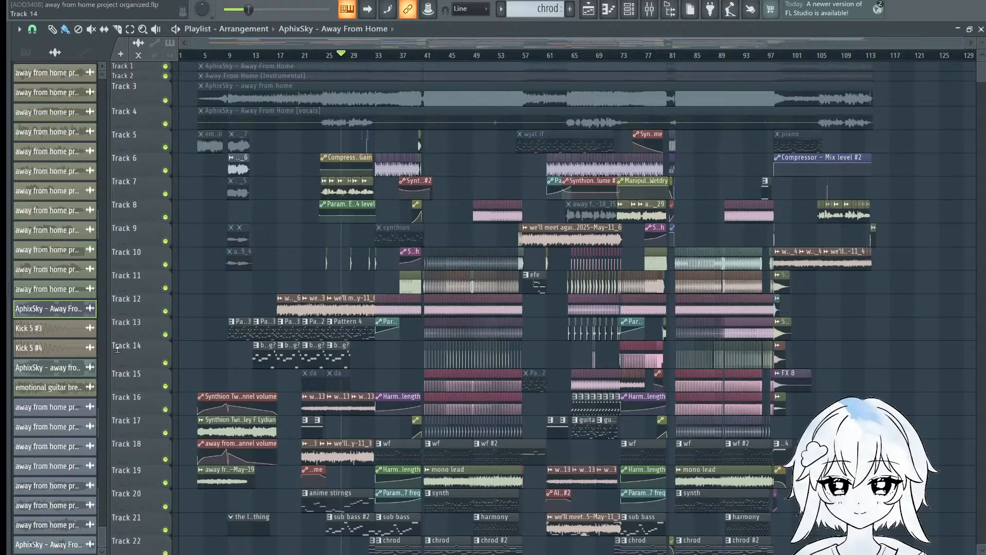
# Step: Survey the lower tracks across the full arrangement and place the playhead at bar 42 in the first drop
pyautogui.scroll(-5, 212, 205)
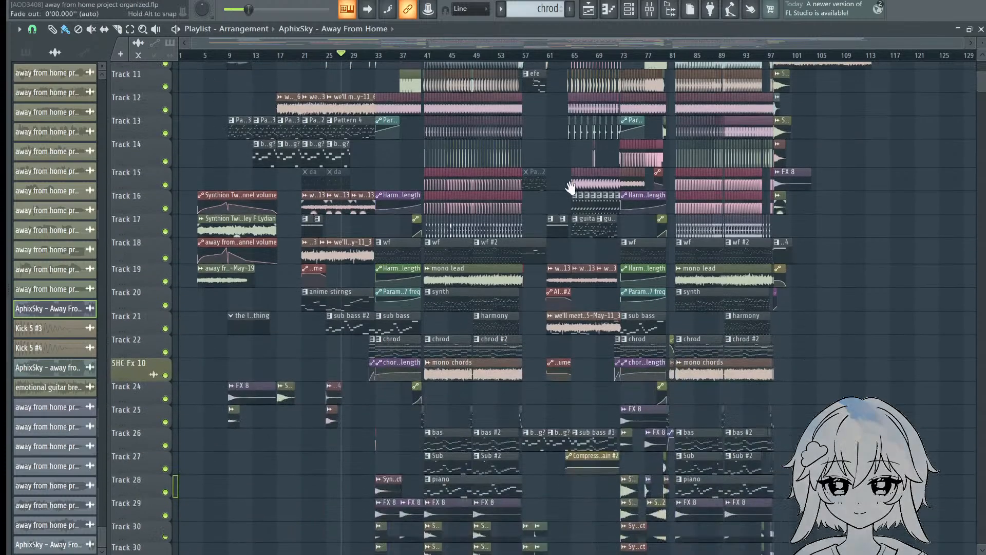
pyautogui.scroll(2, 290, 57)
pyautogui.scroll(-3, 290, 58)
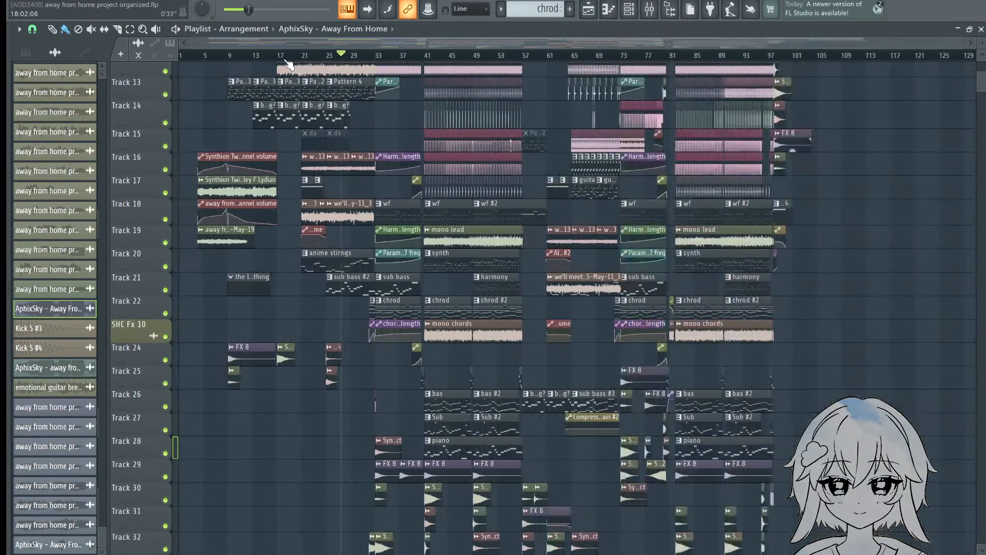
pyautogui.scroll(4, 572, 242)
pyautogui.click(437, 55)
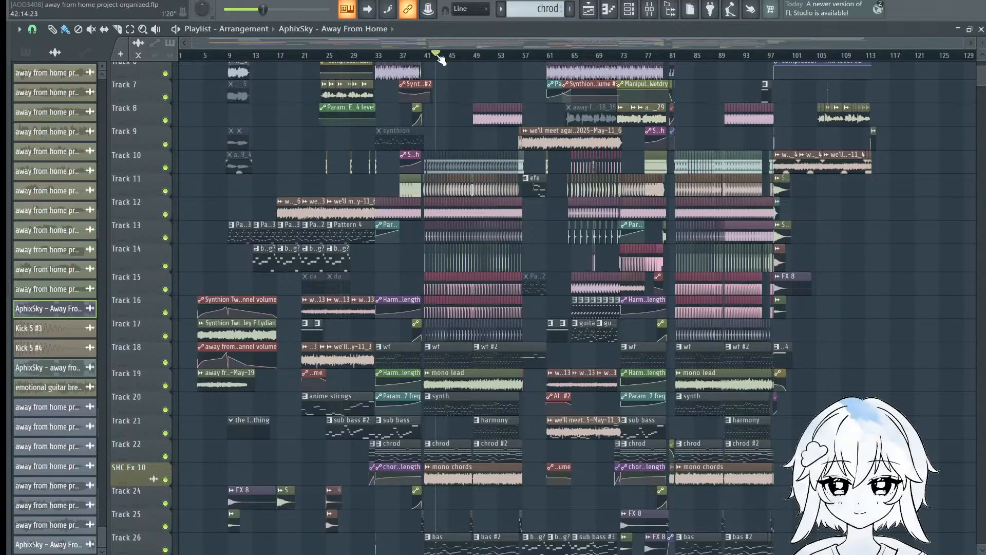